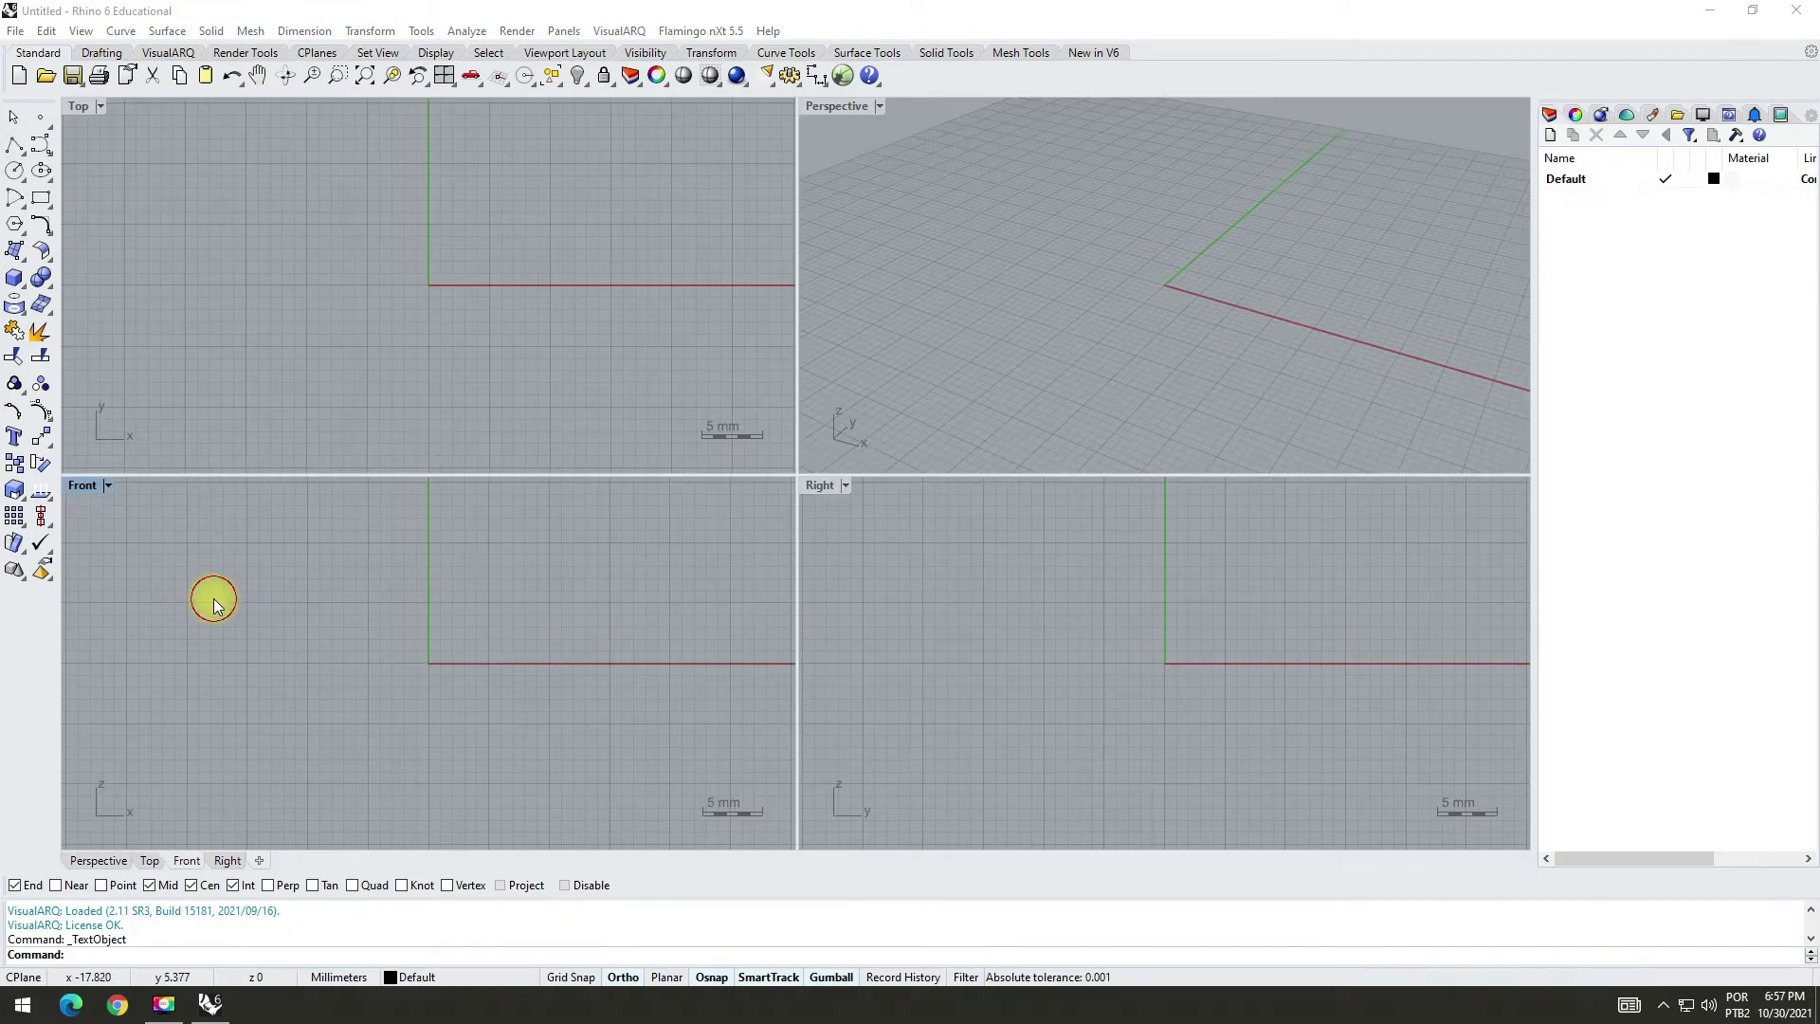
Step: Start a solid text object for the Front view and set its font to Verdana
left_click(74, 485)
left_click(15, 436)
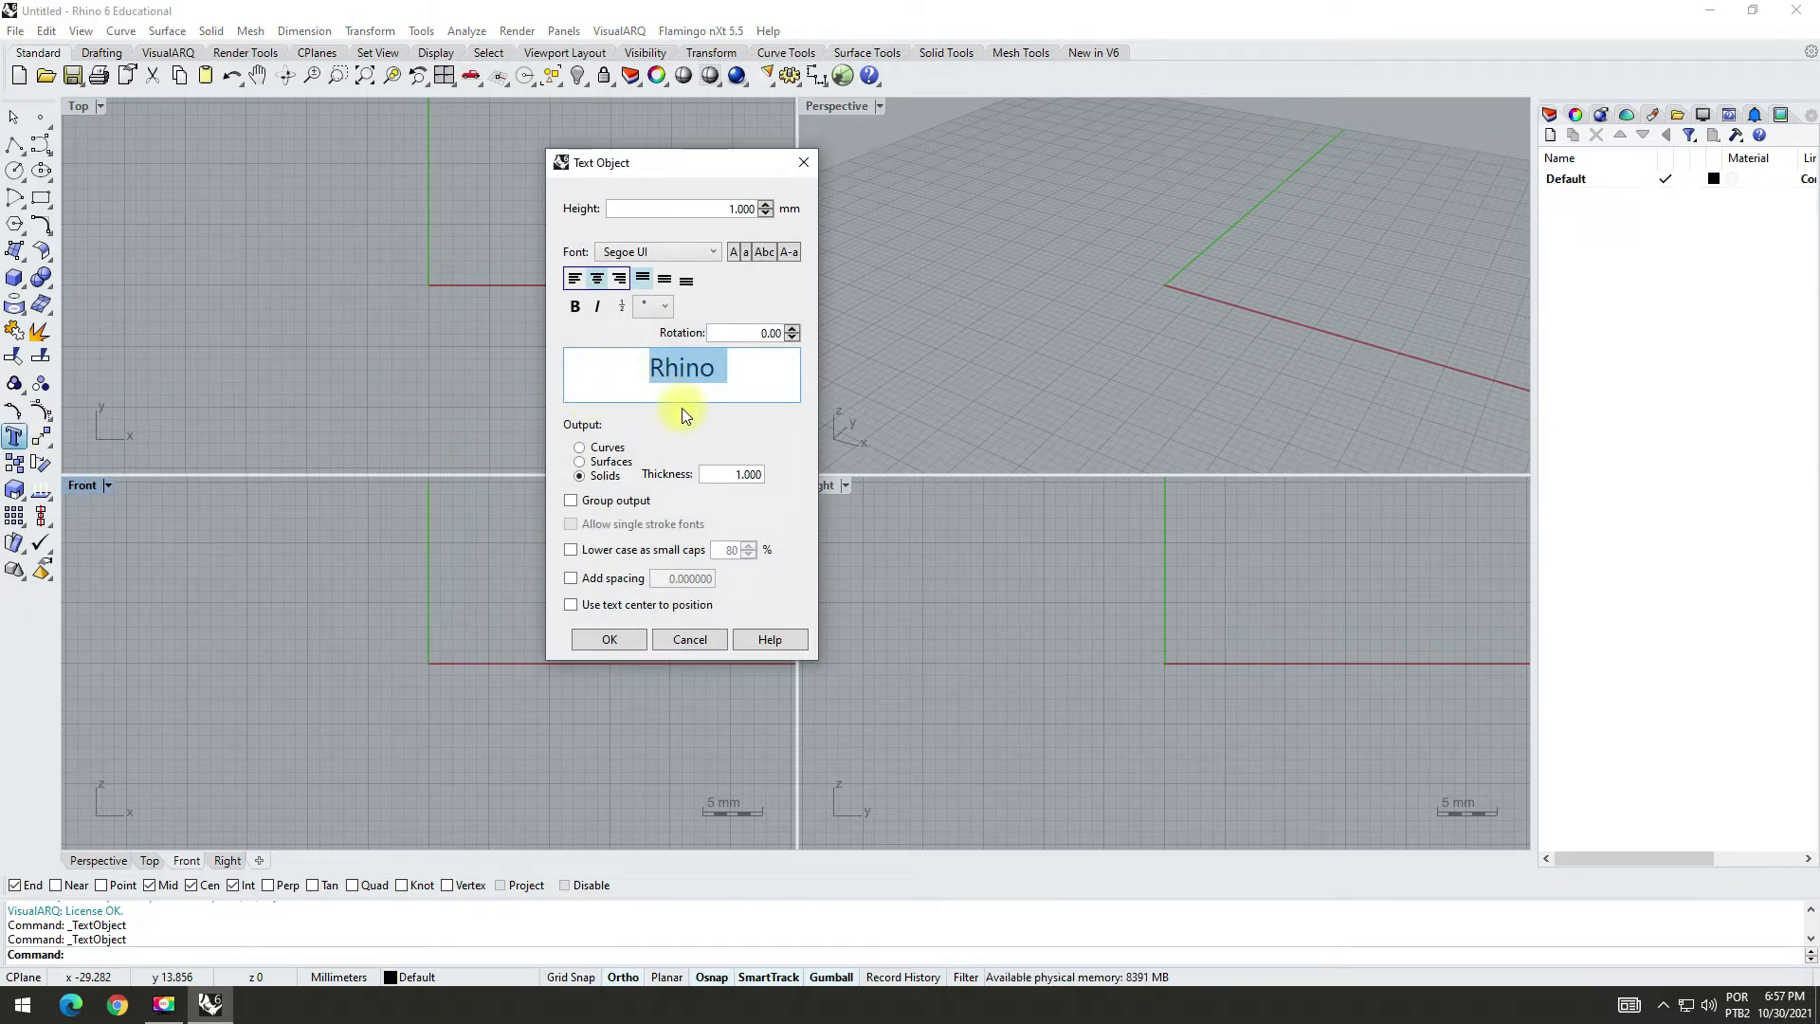
left_click(714, 252)
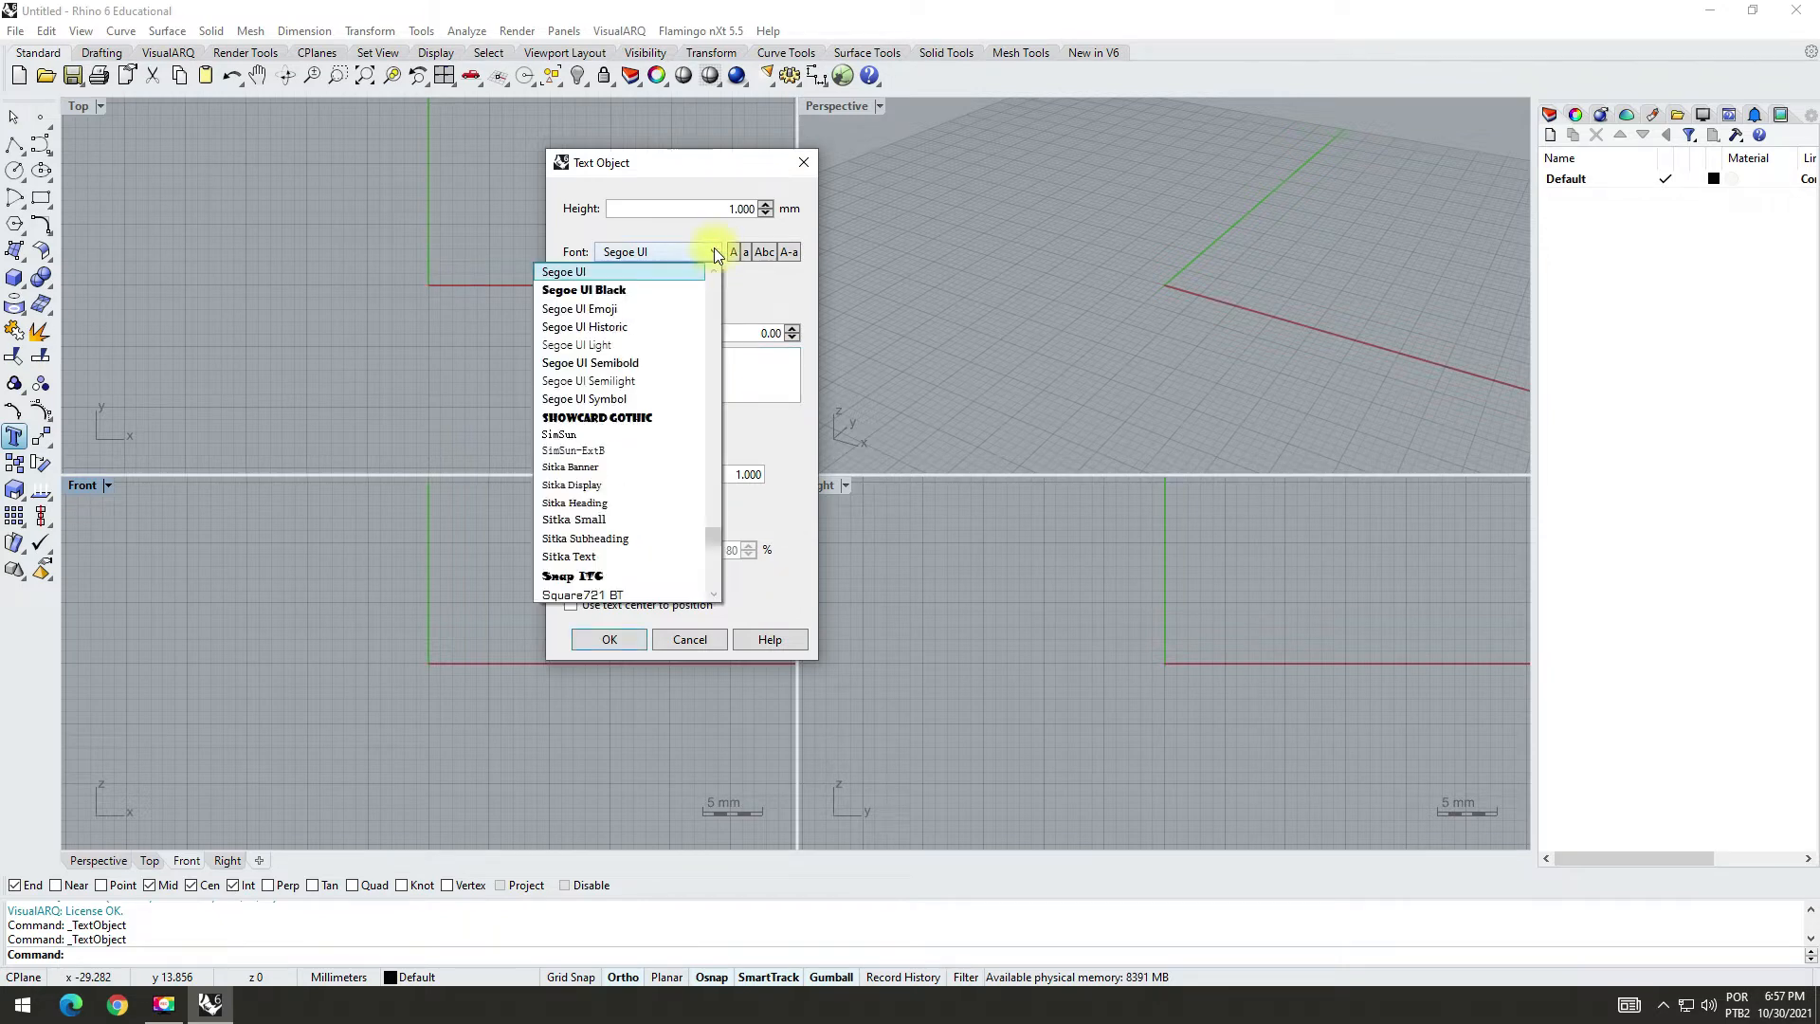
scroll(664, 322, "down", 2)
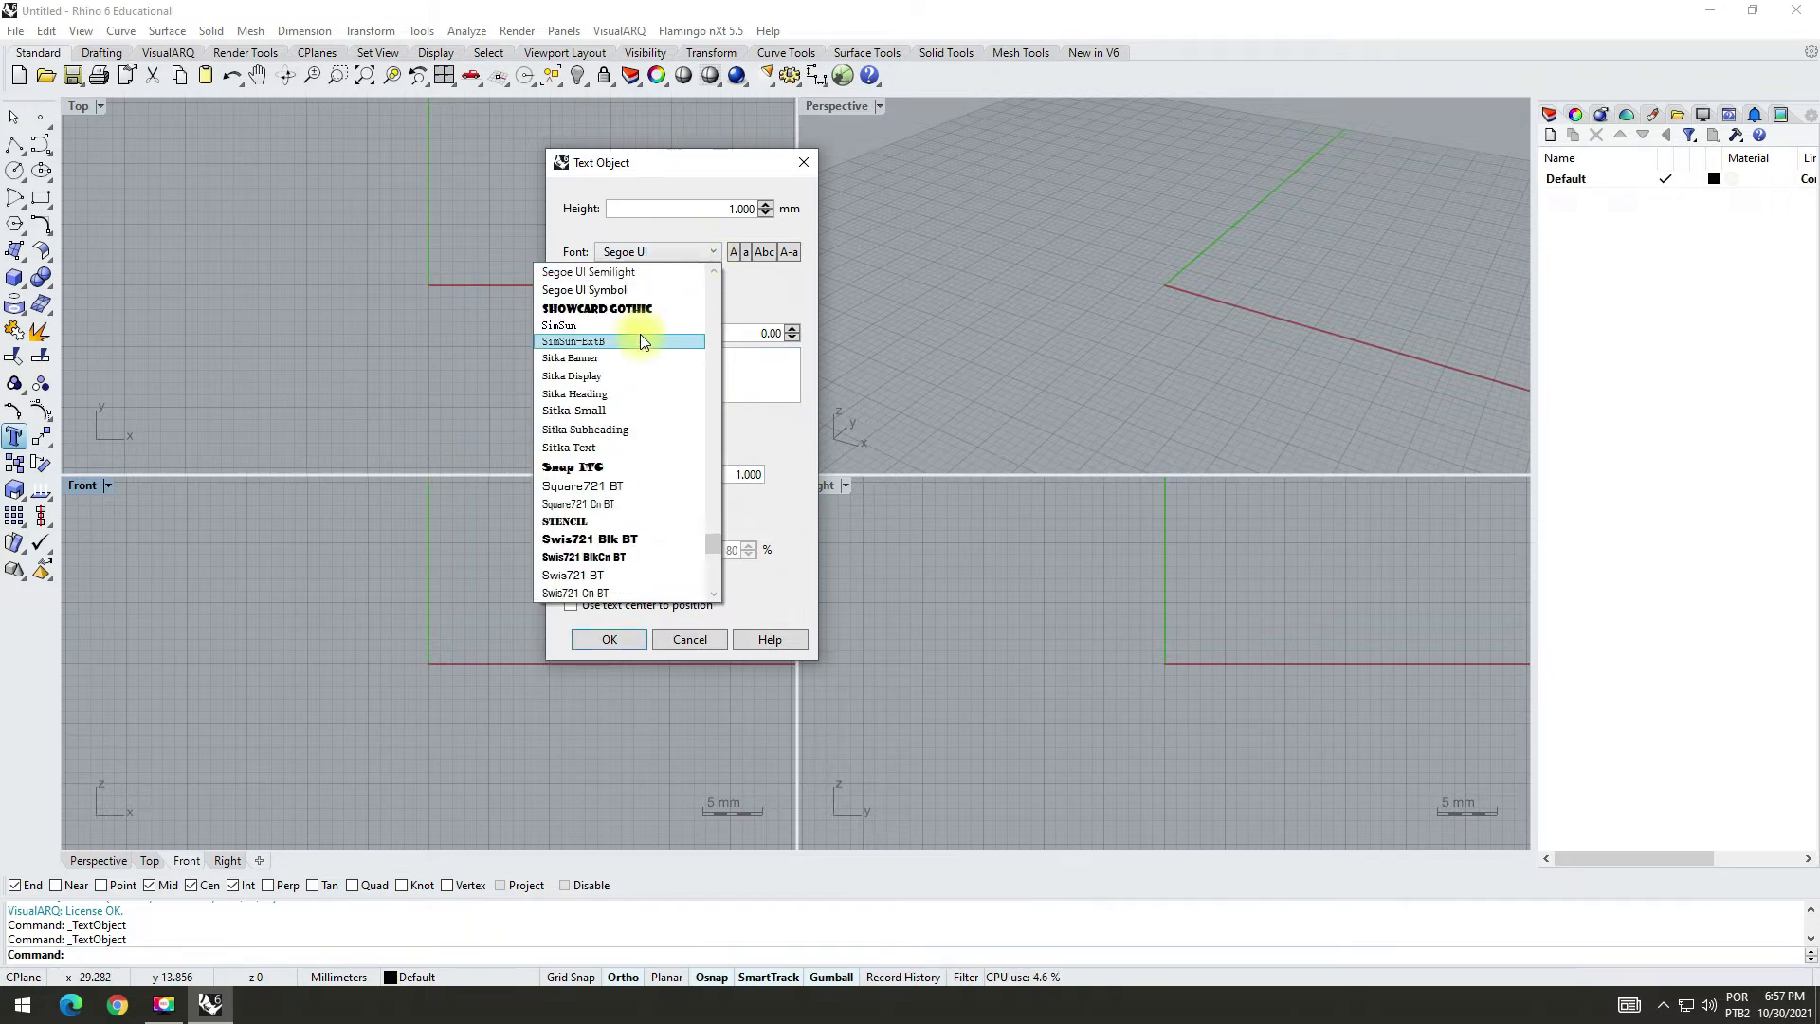
scroll(642, 341, "down", 5)
scroll(642, 341, "down", 5)
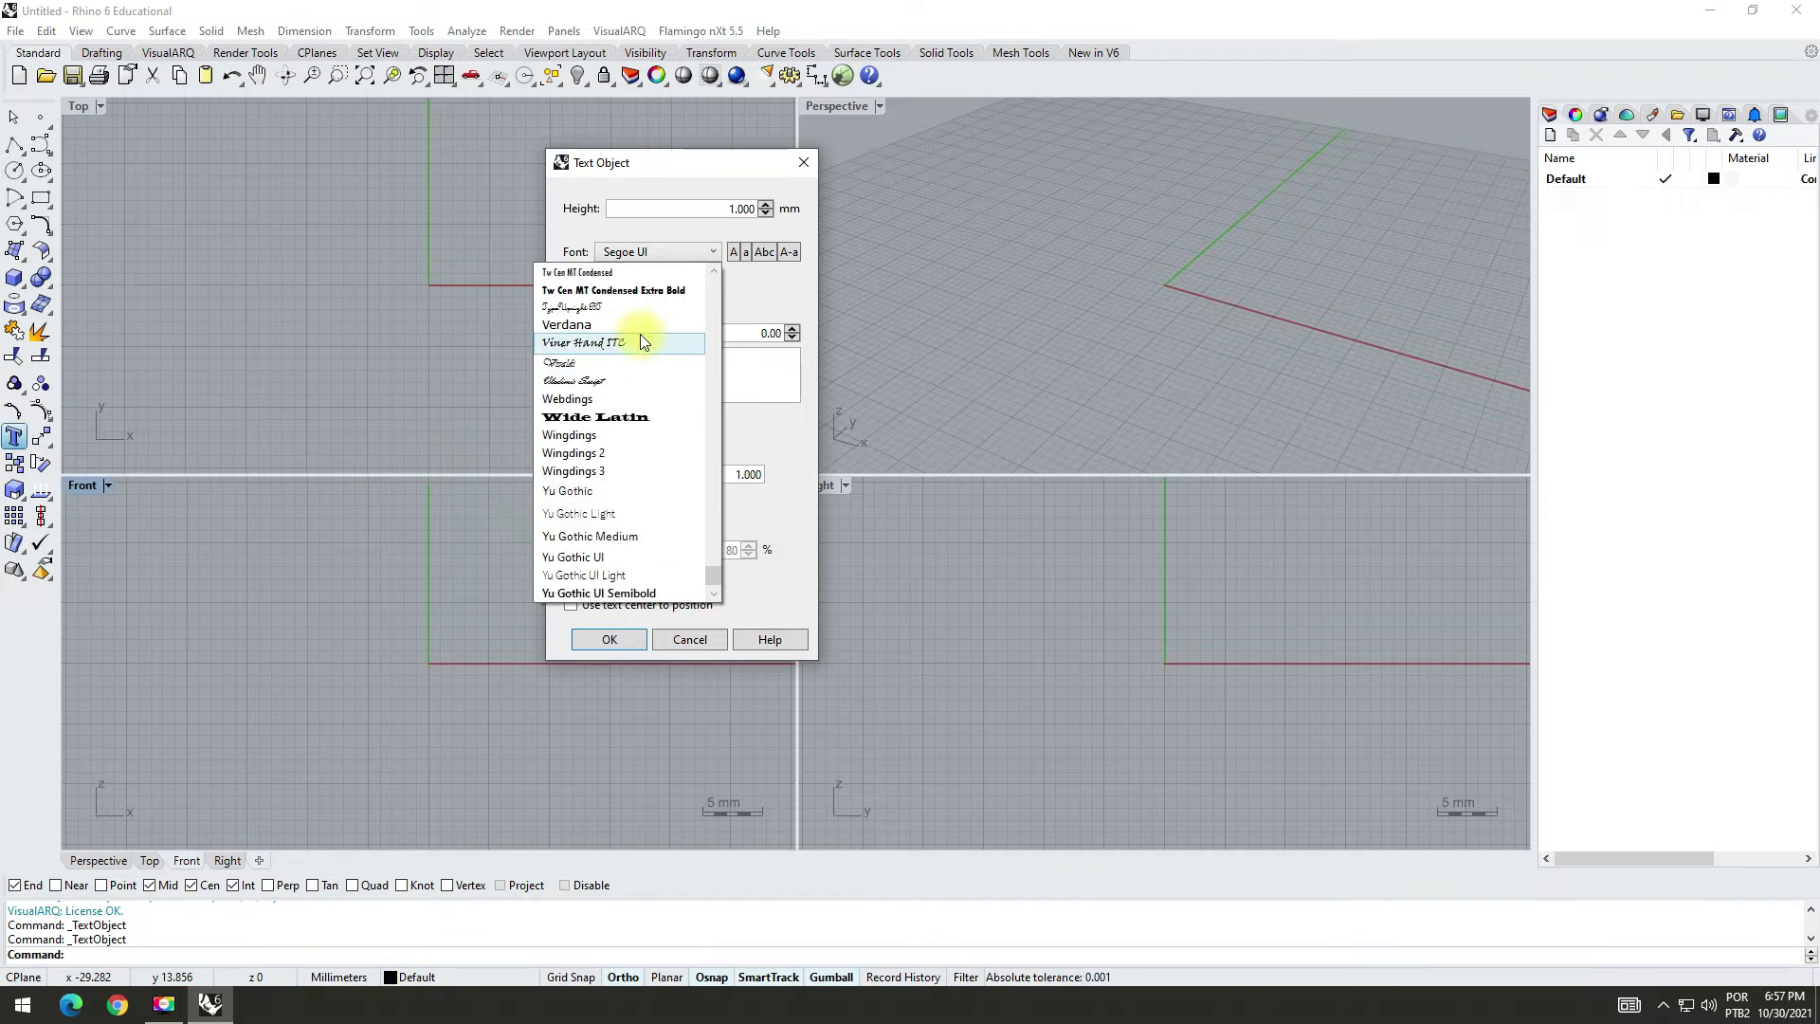
scroll(652, 436, "up", 2)
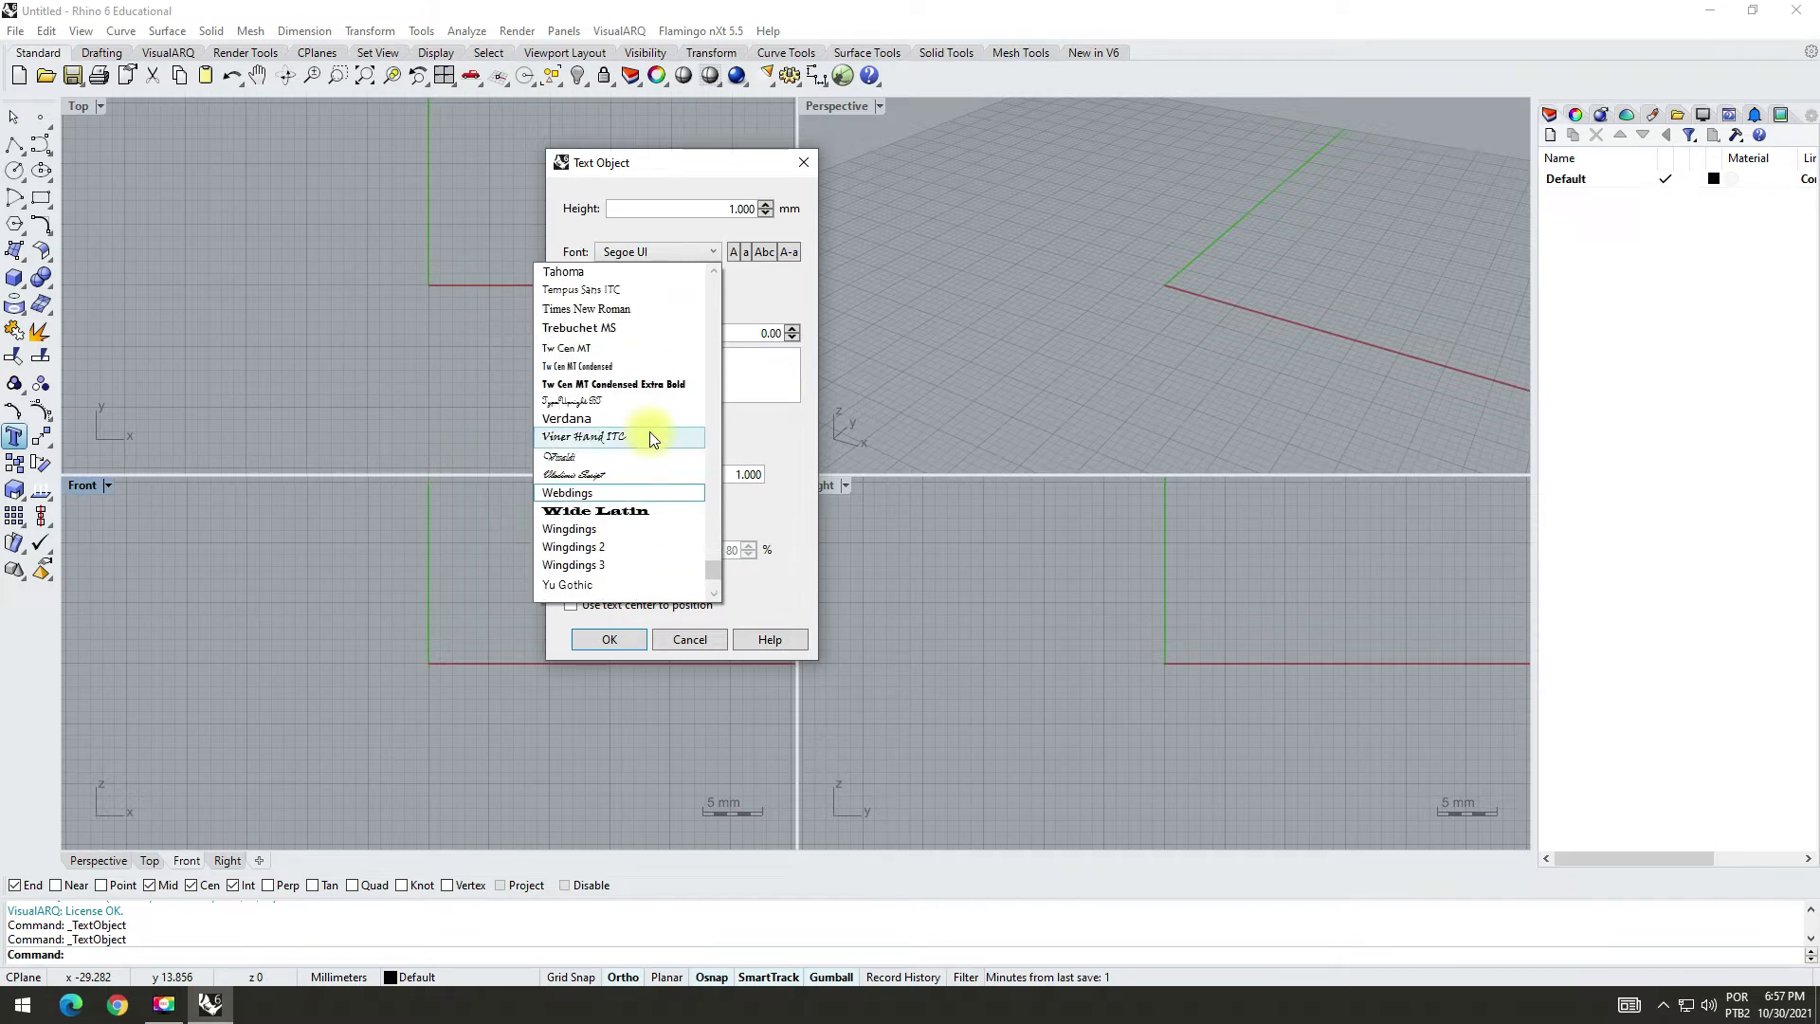
left_click(590, 419)
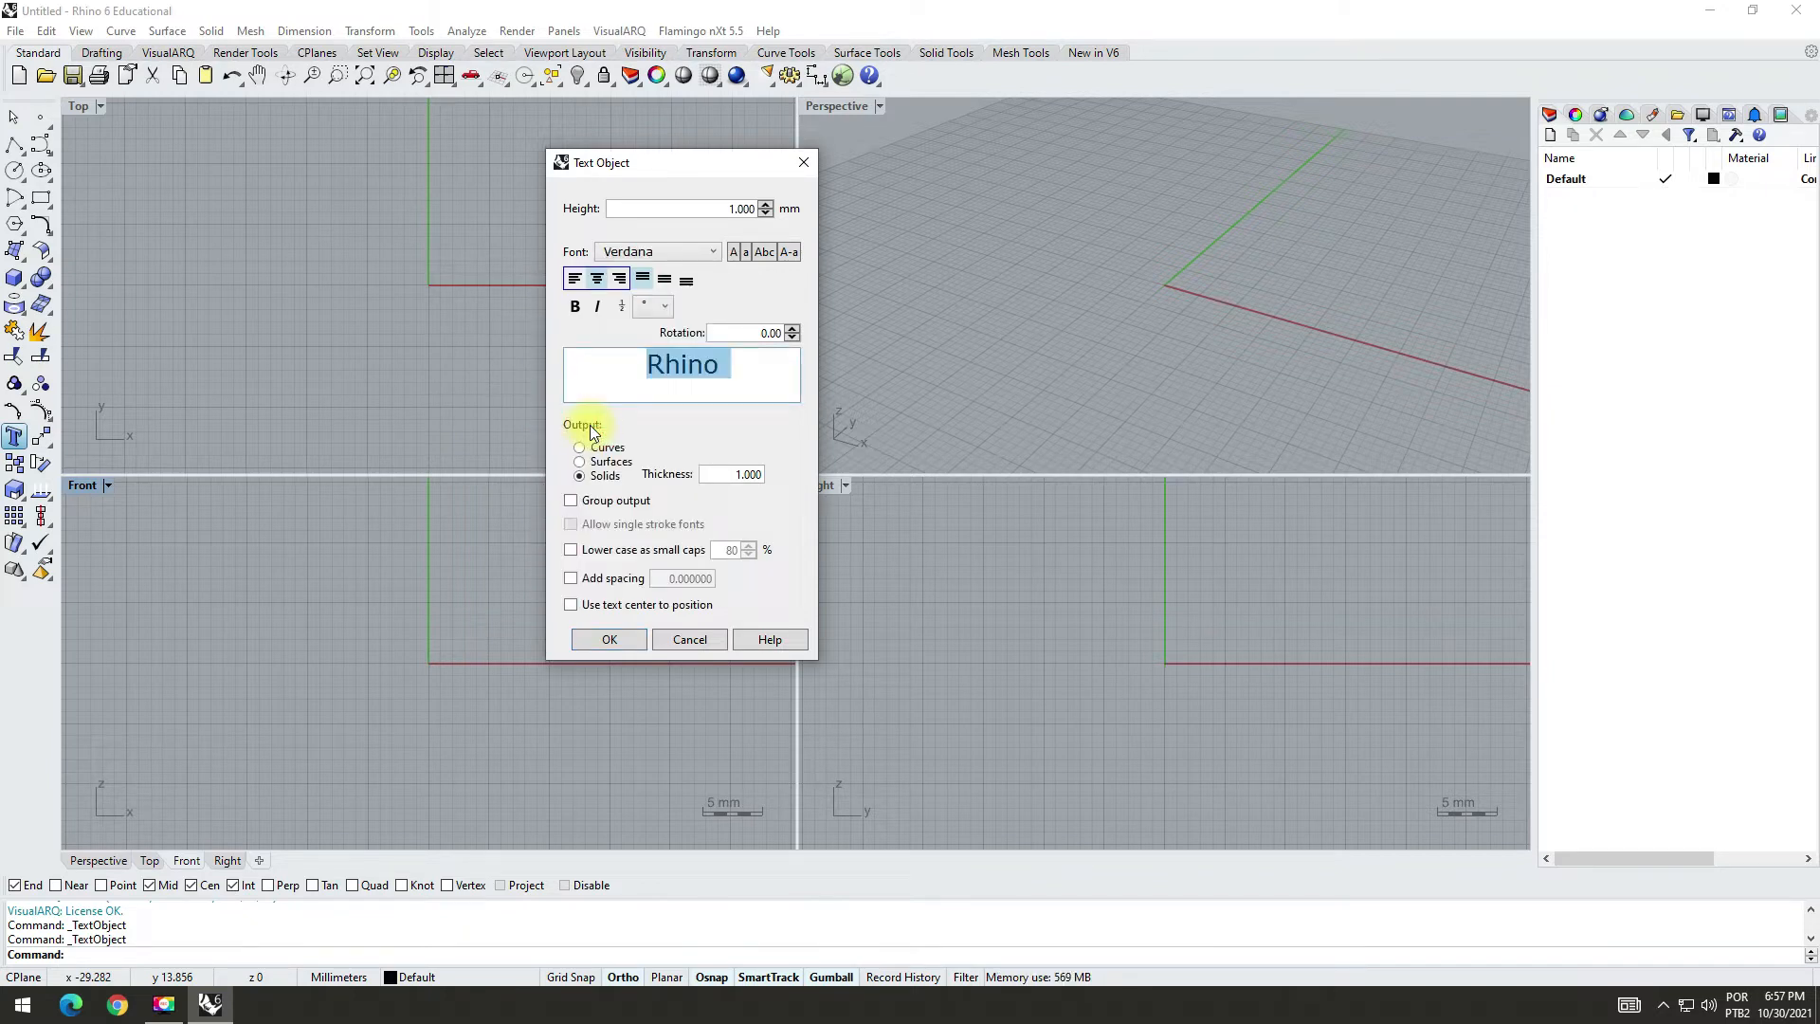
Step: Replace the sample text with three centred lines reading "Happy New", "Year" and "2022"
type("Happy")
key("Return")
type("N")
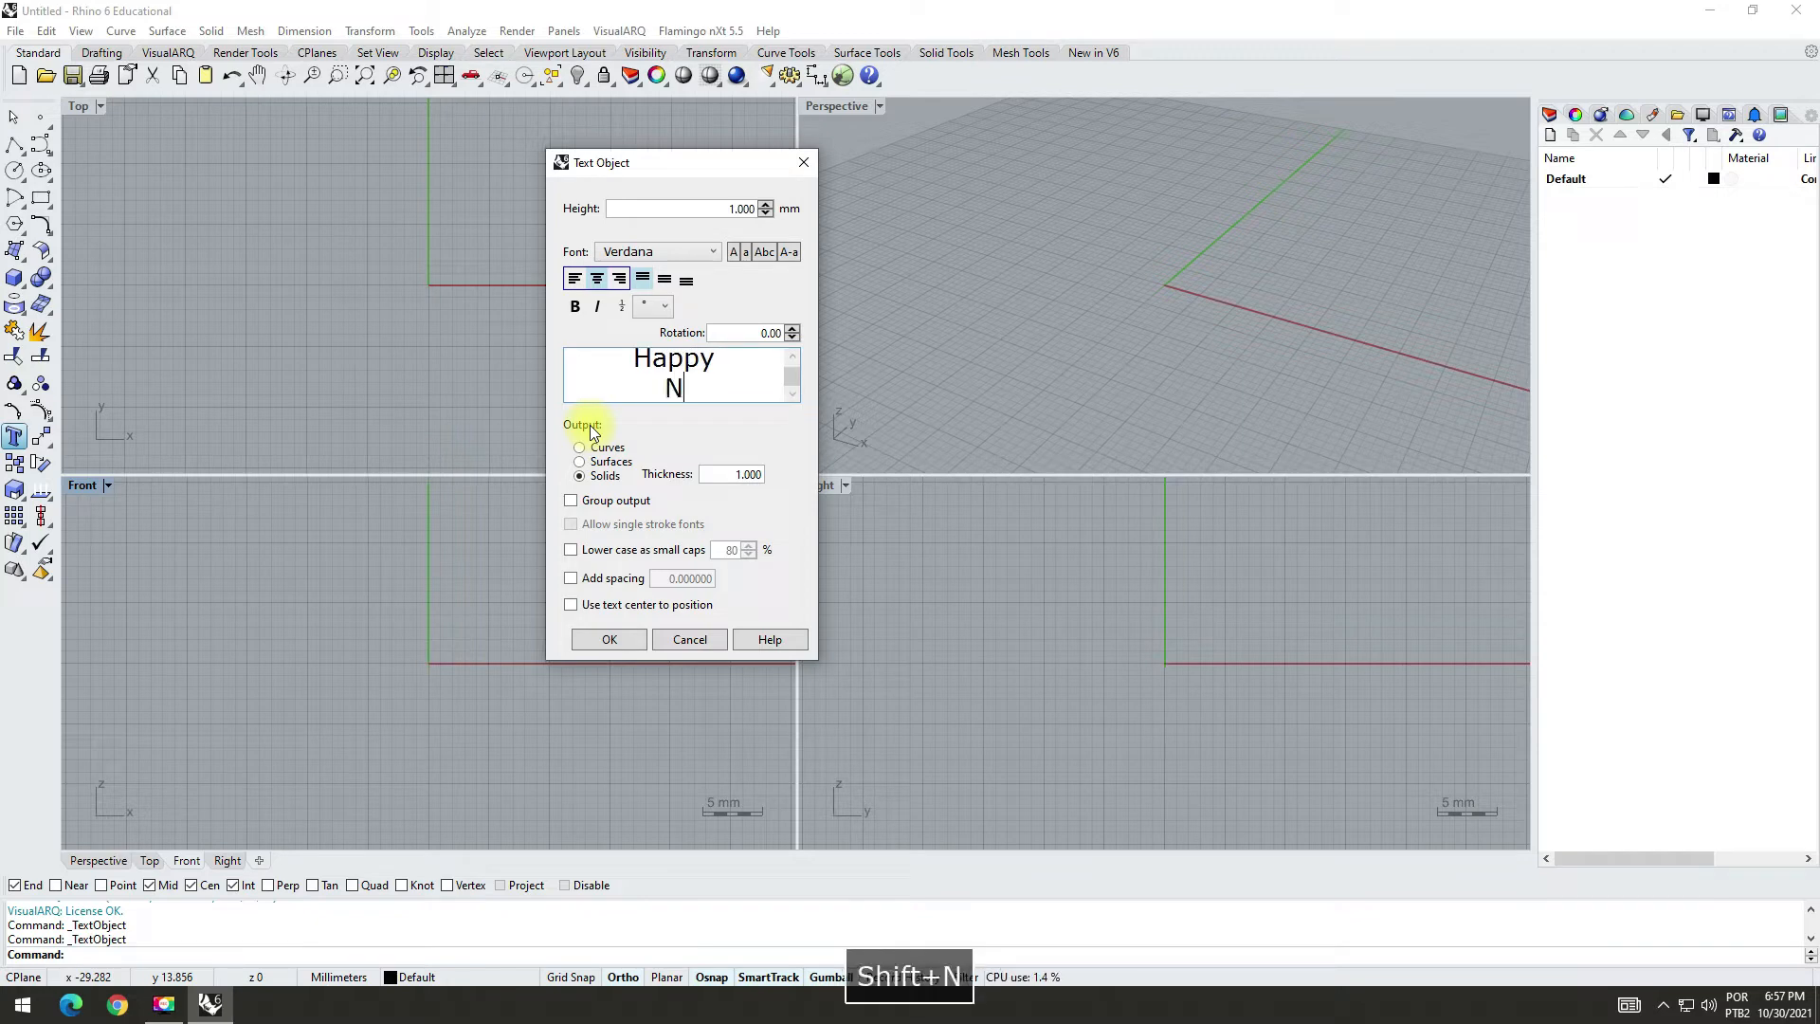
type("ew")
key("BackSpace")
key("BackSpace")
key("BackSpace")
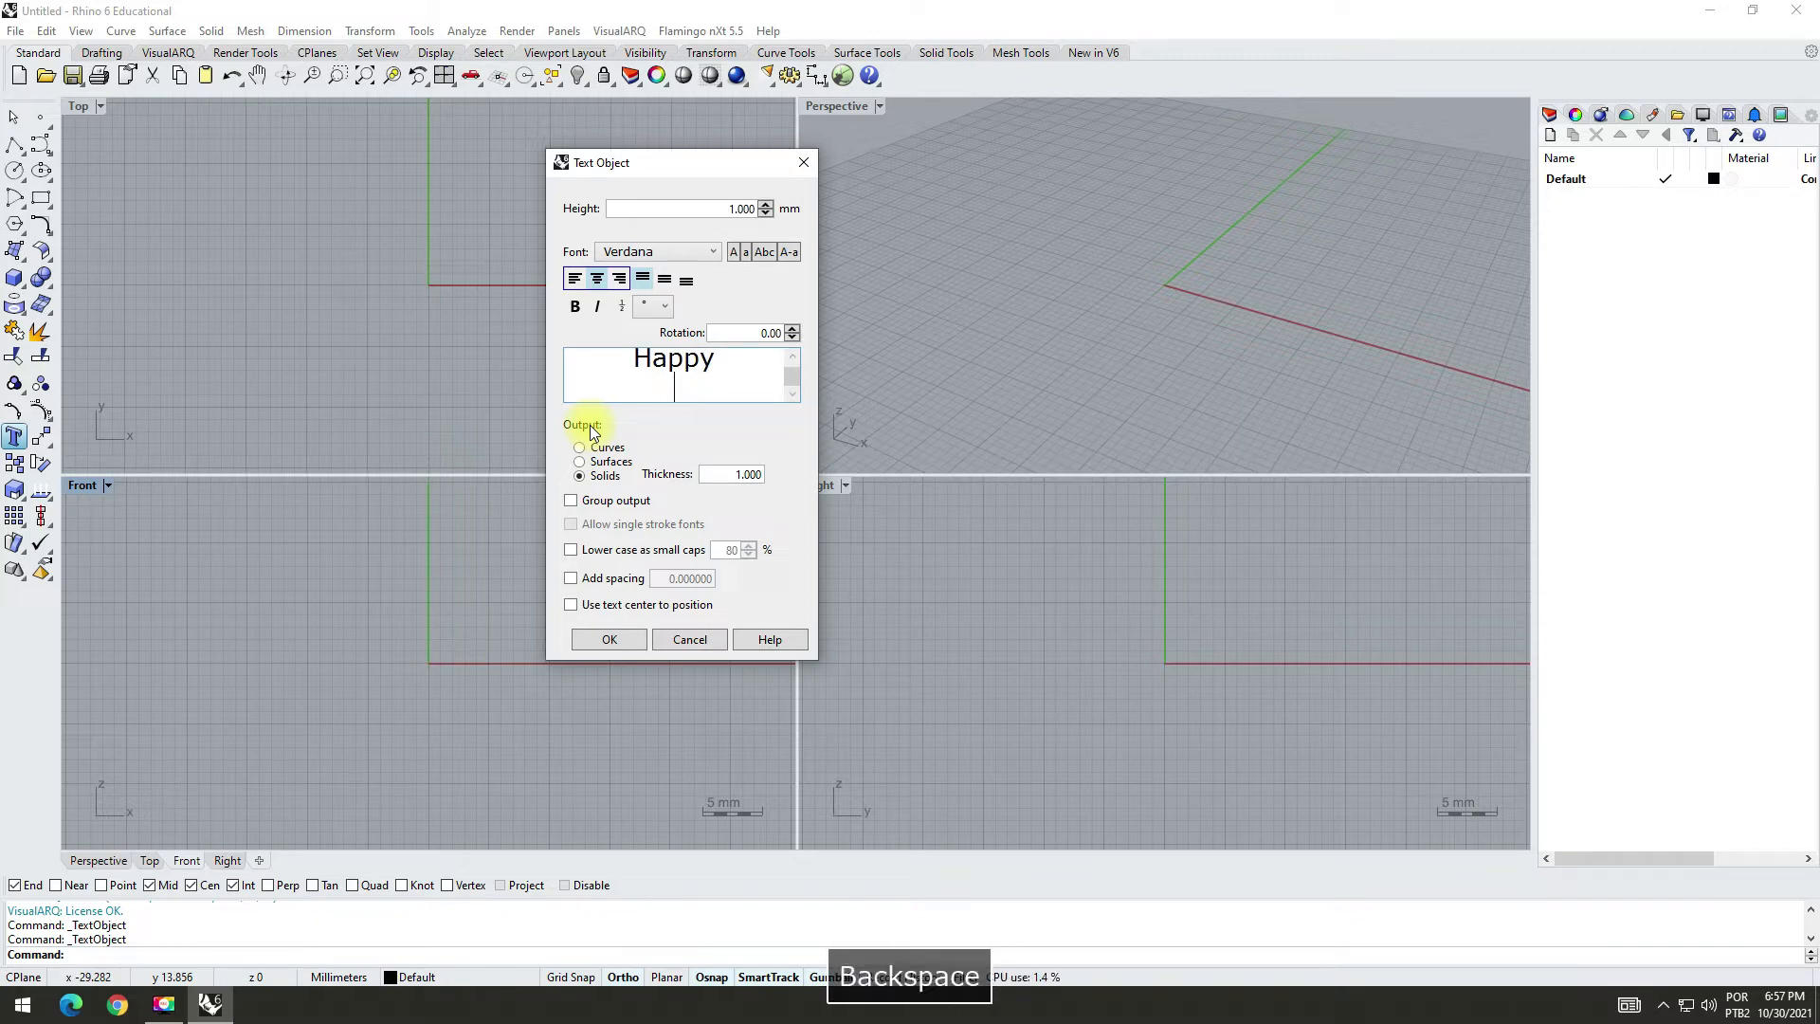
key("BackSpace")
type("New")
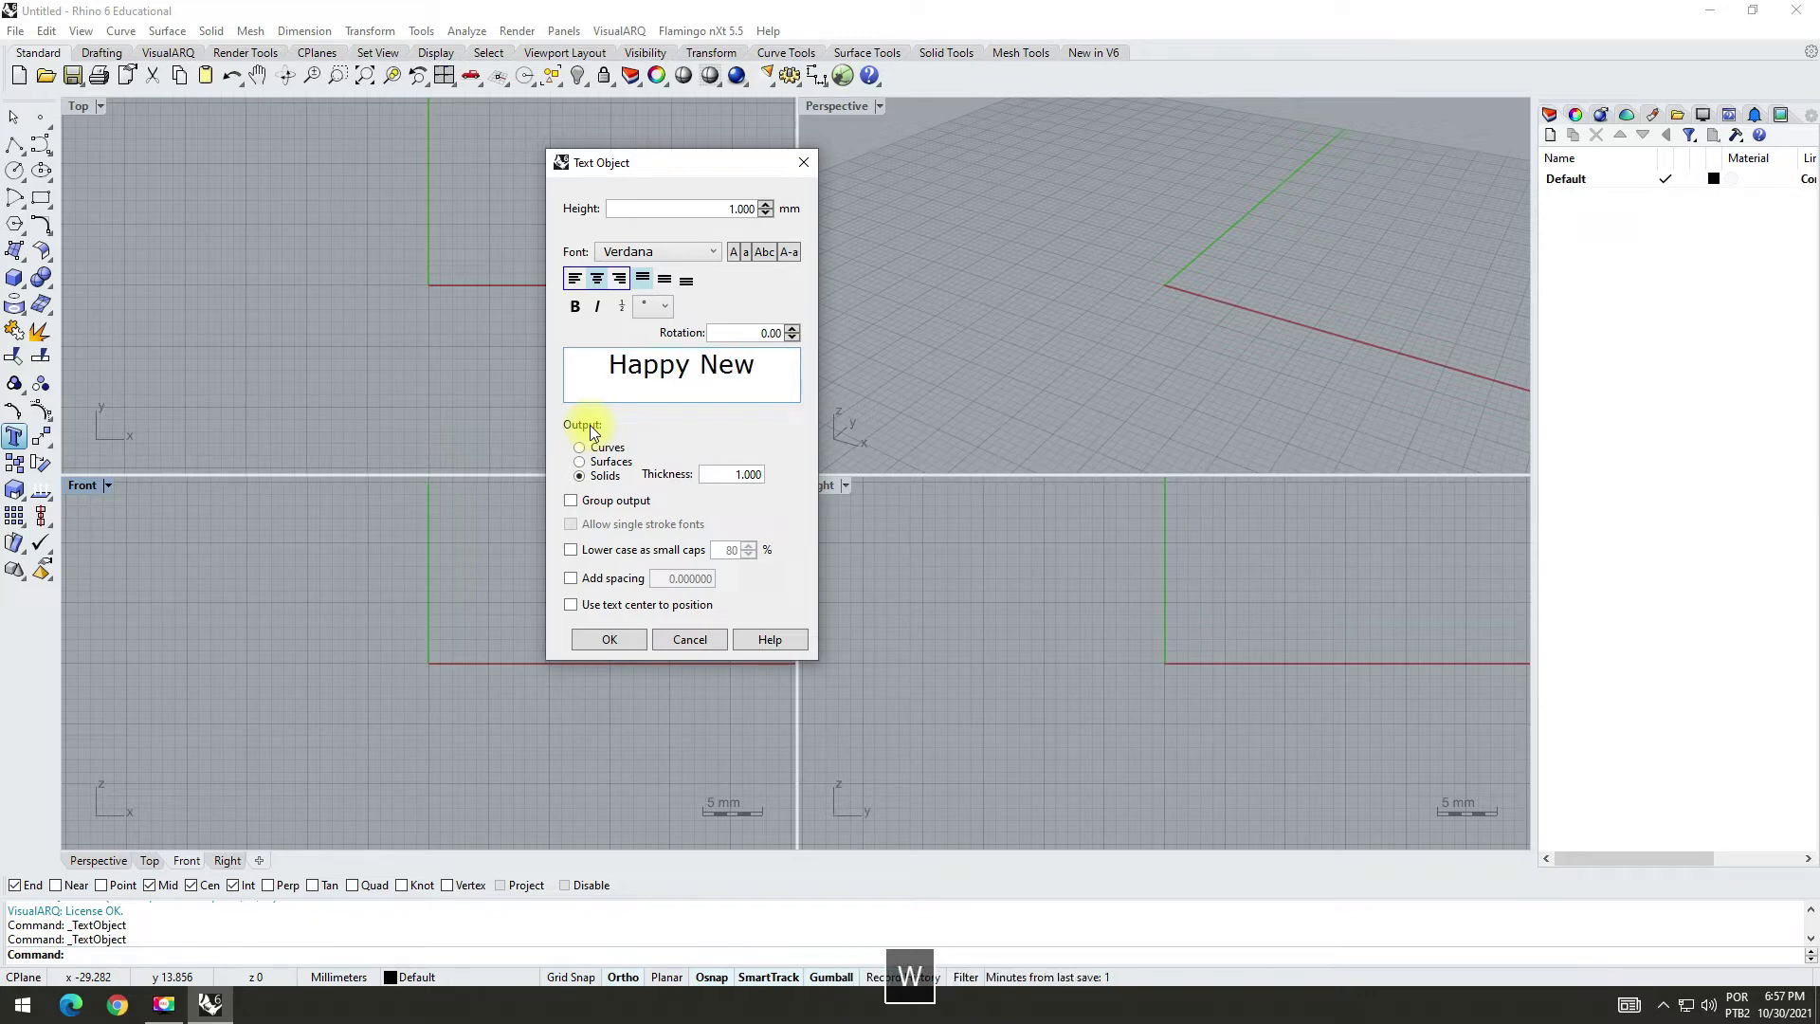
key("Return")
type("Year")
key("Return")
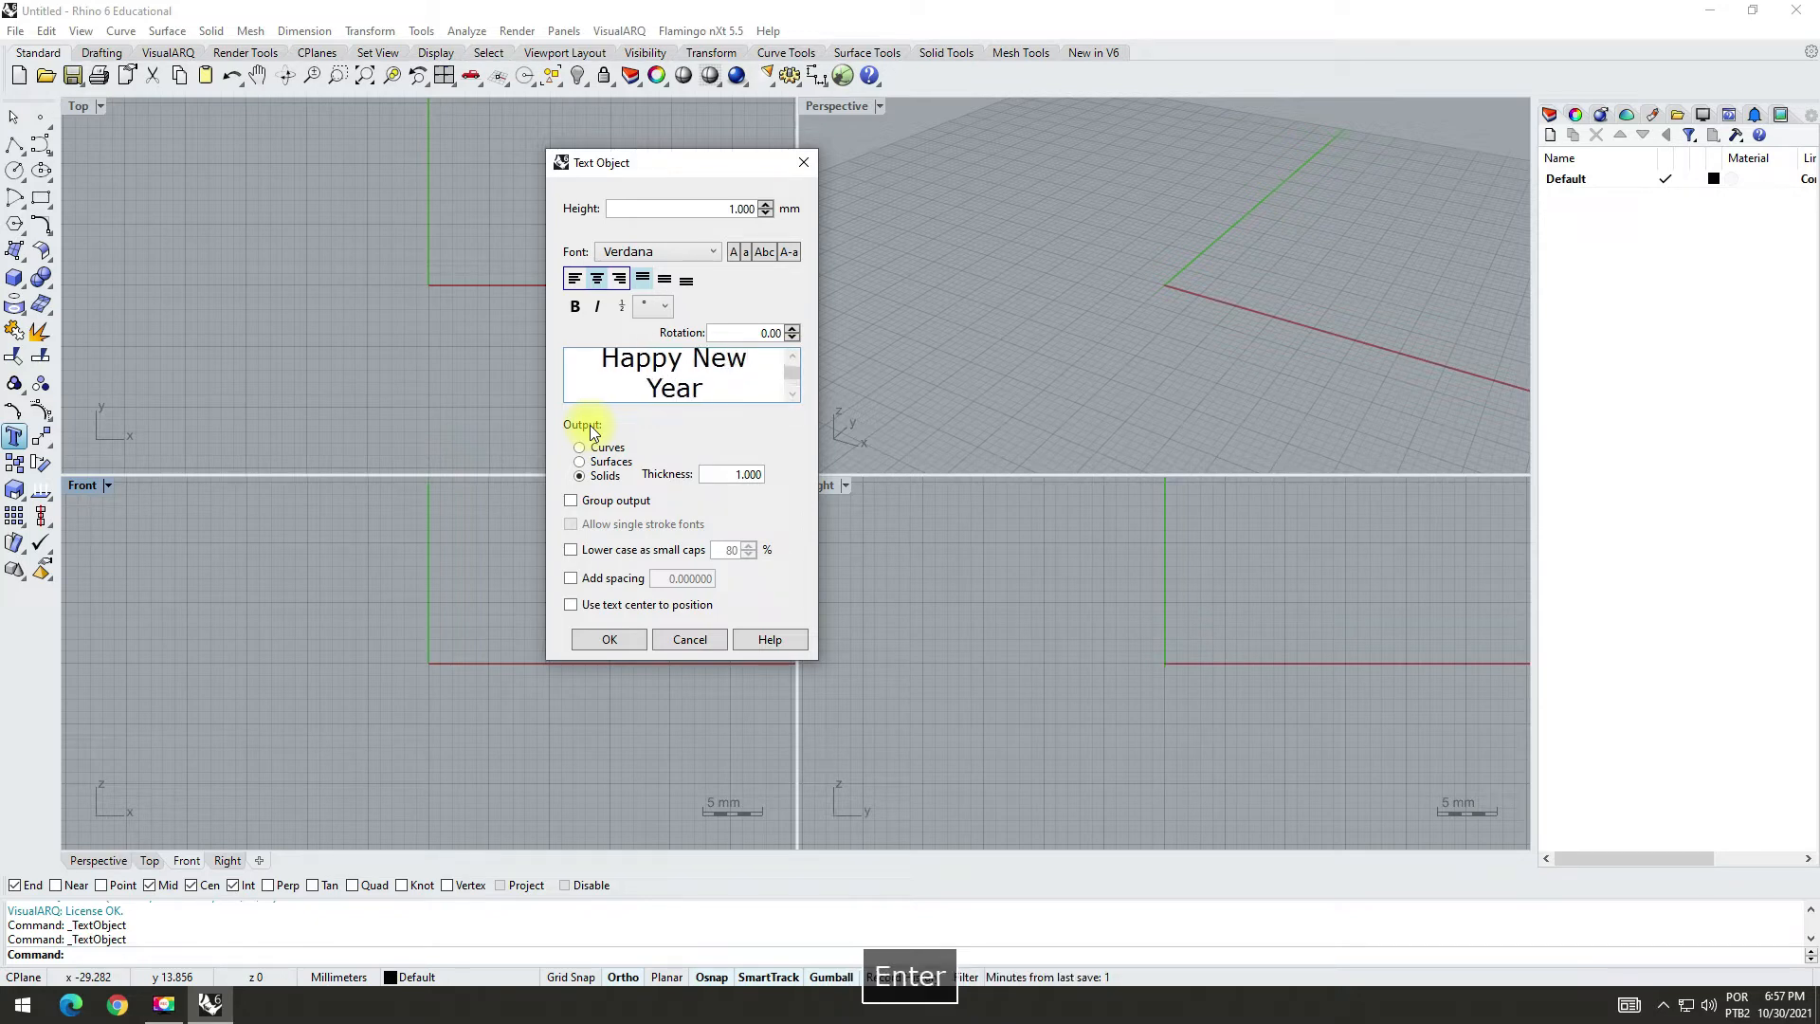
type("2022")
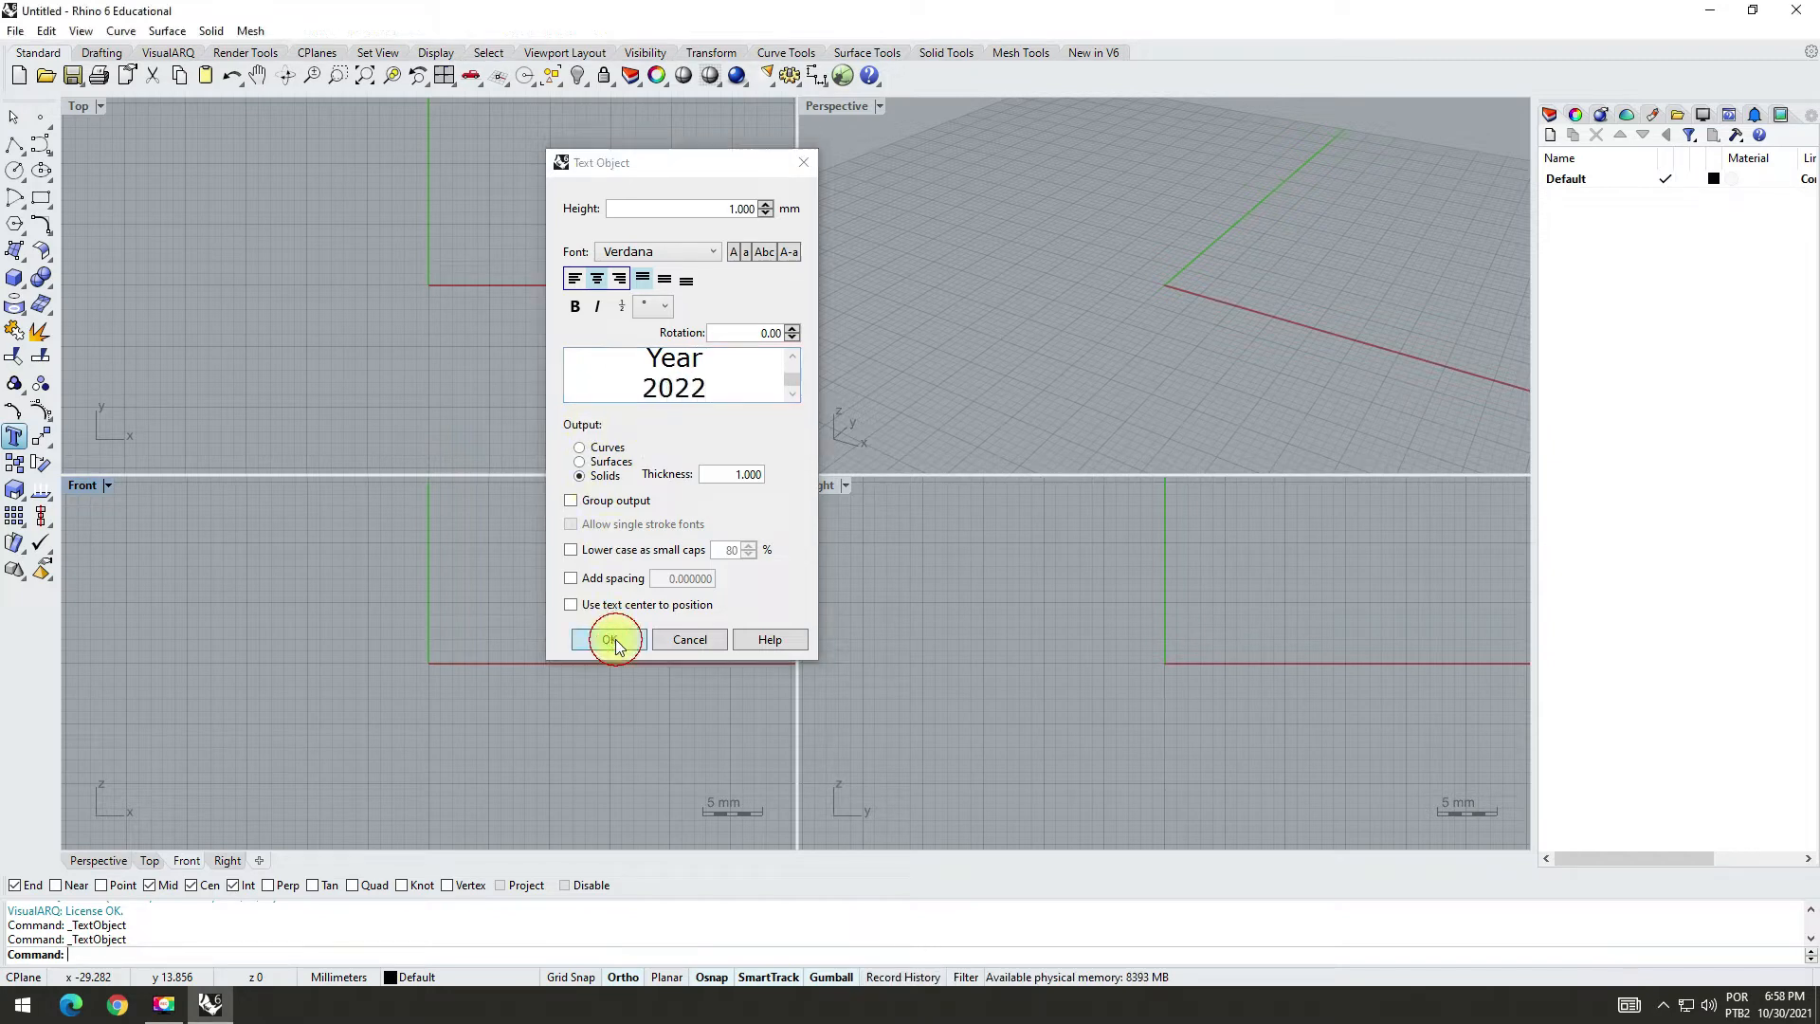
Step: Create the solid text with 1 mm height and 1 mm thickness, placing it in the Front view just above the X axis beside the origin
left_click(614, 642)
scroll(476, 621, "up", 2)
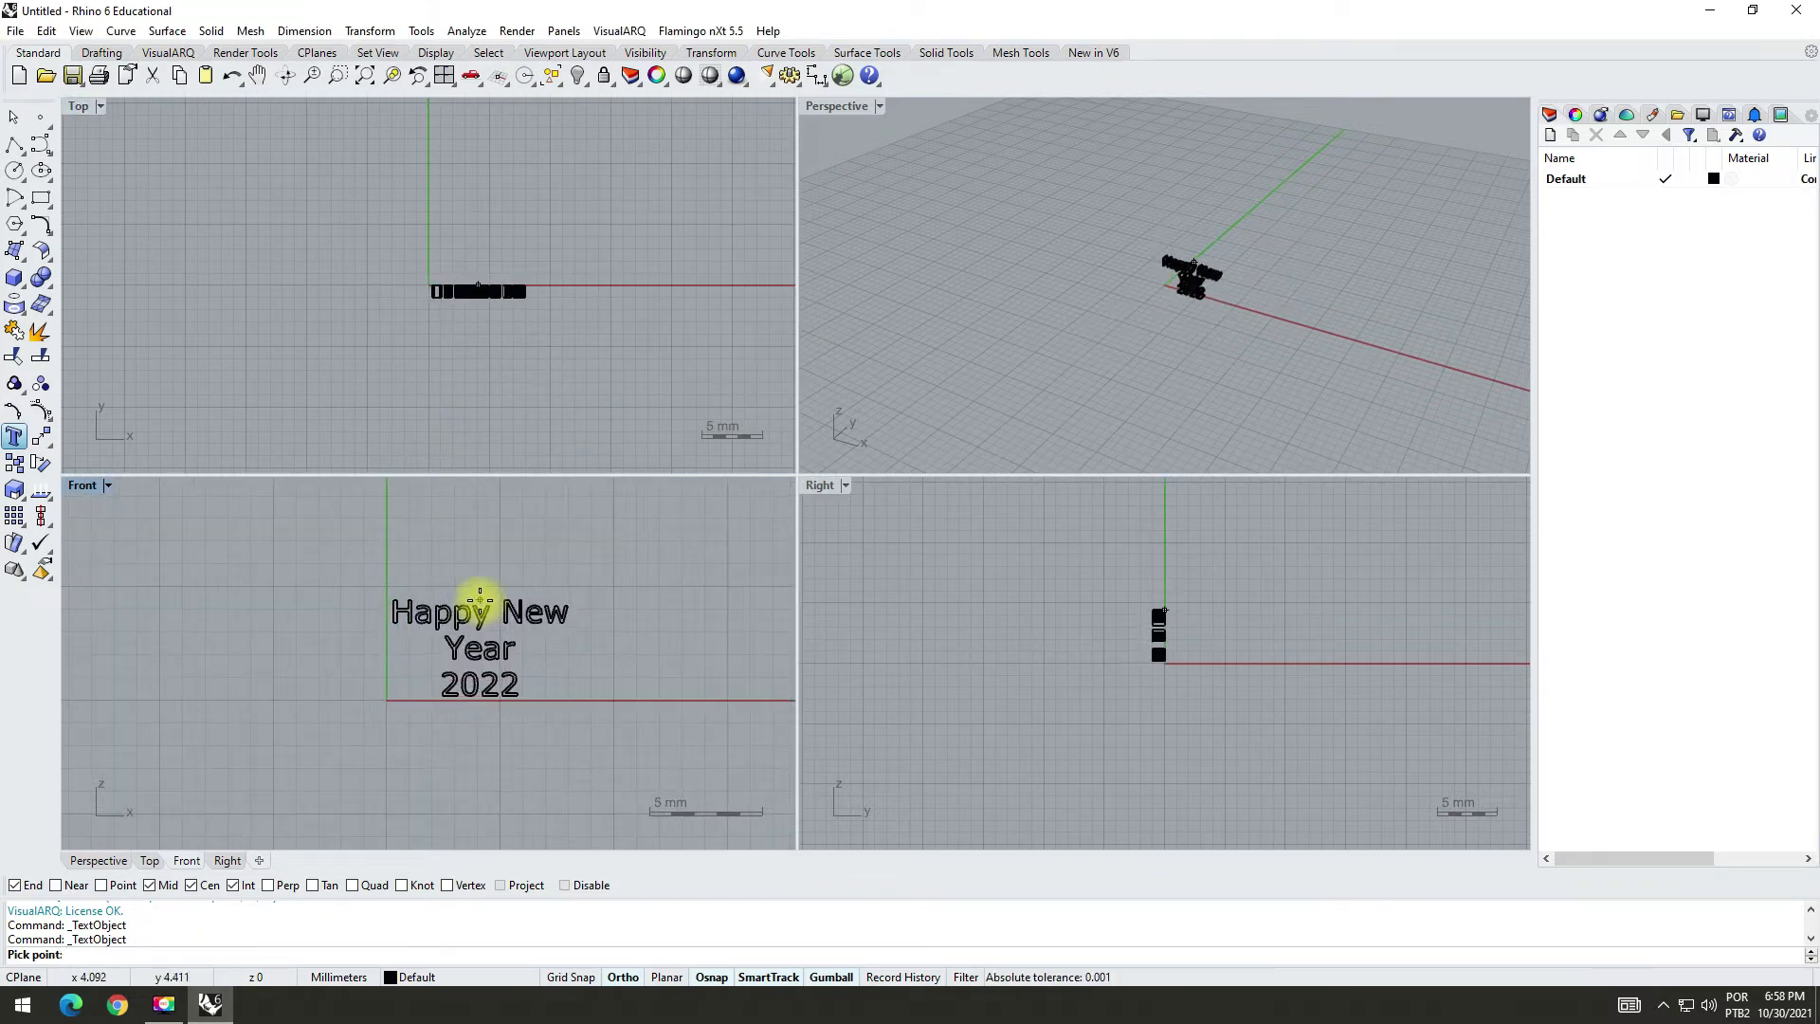
left_click(480, 596)
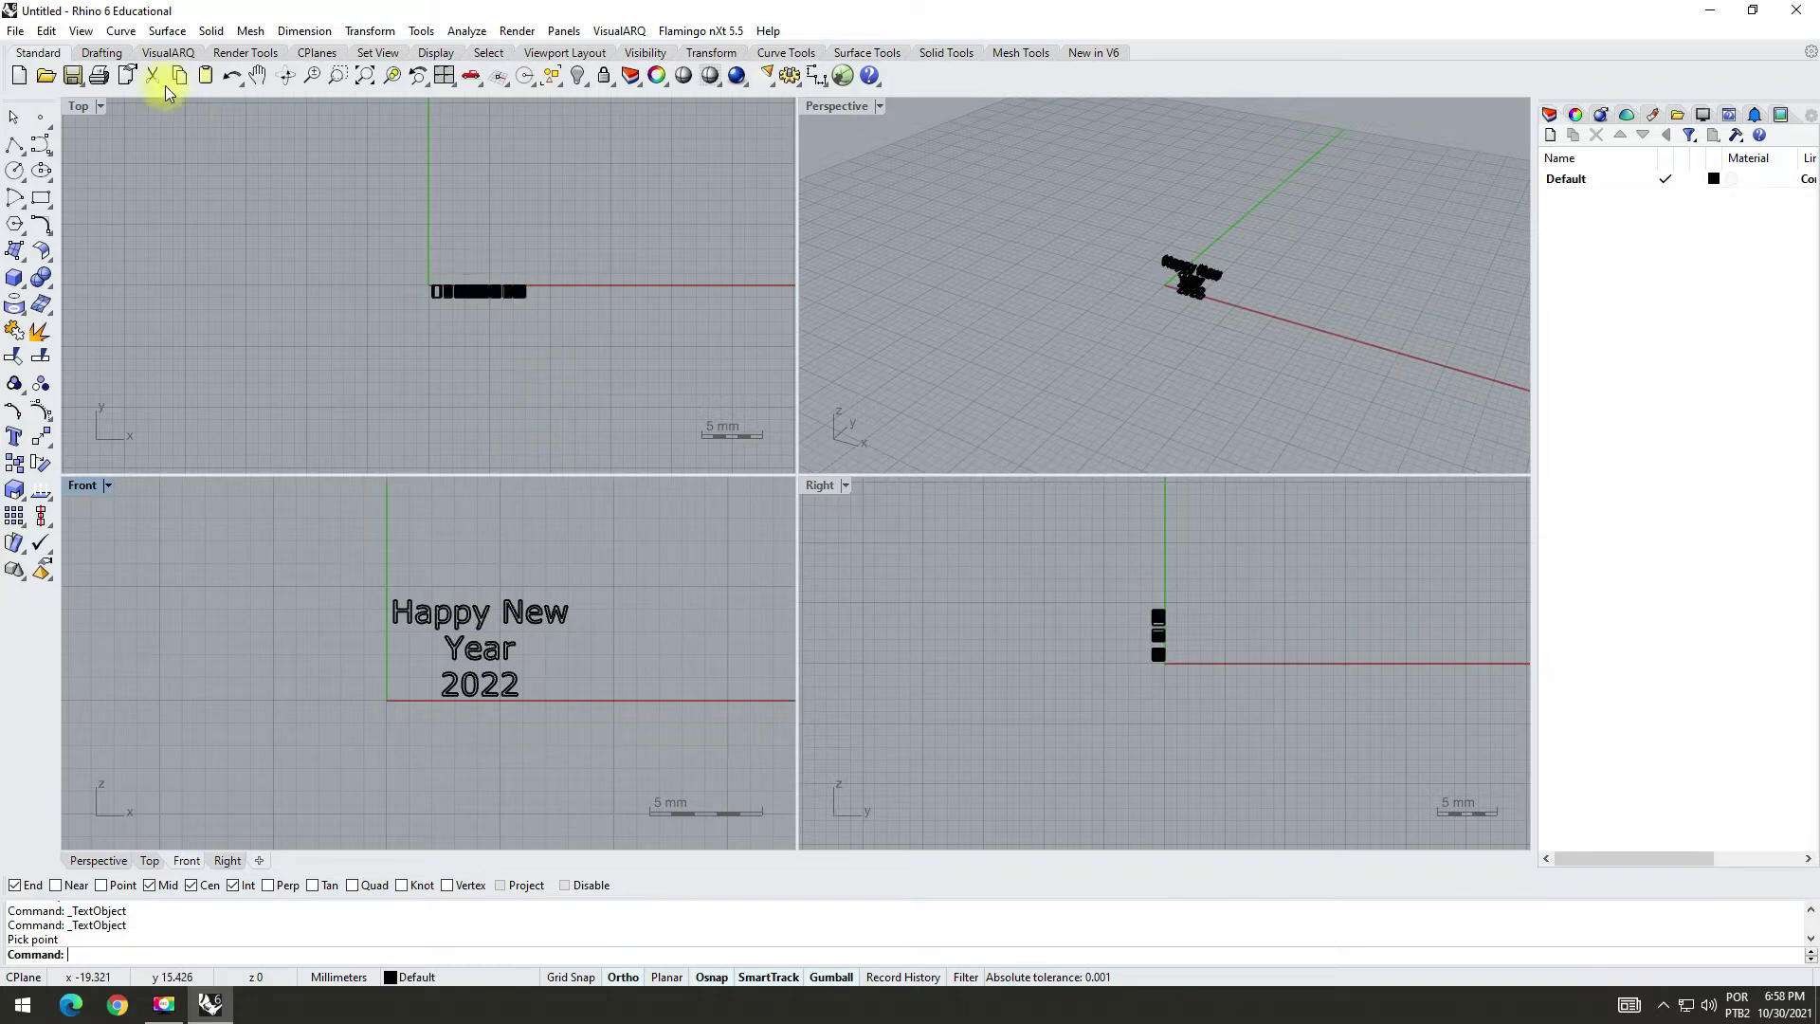
Step: Move all the text solids in the Top view along positive Y until they lie just behind the X axis
double_click(79, 106)
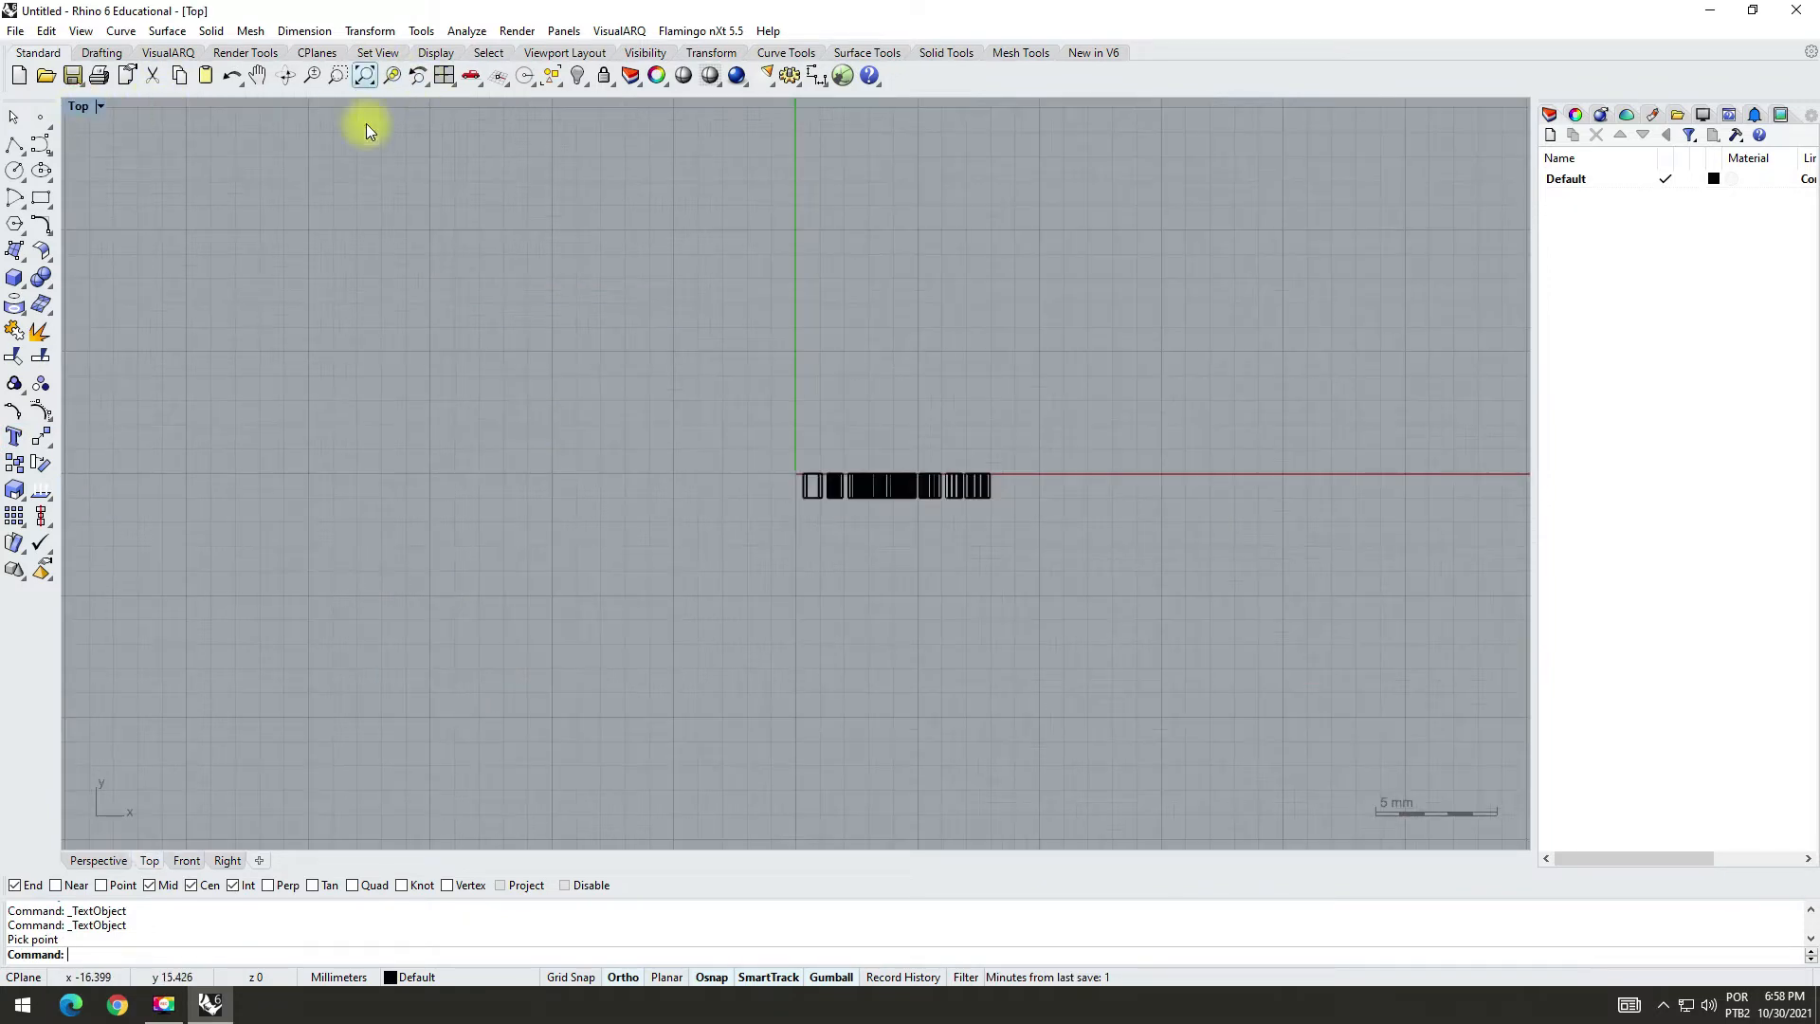
left_click_drag(739, 573, 1129, 390)
scroll(902, 419, "up", 4)
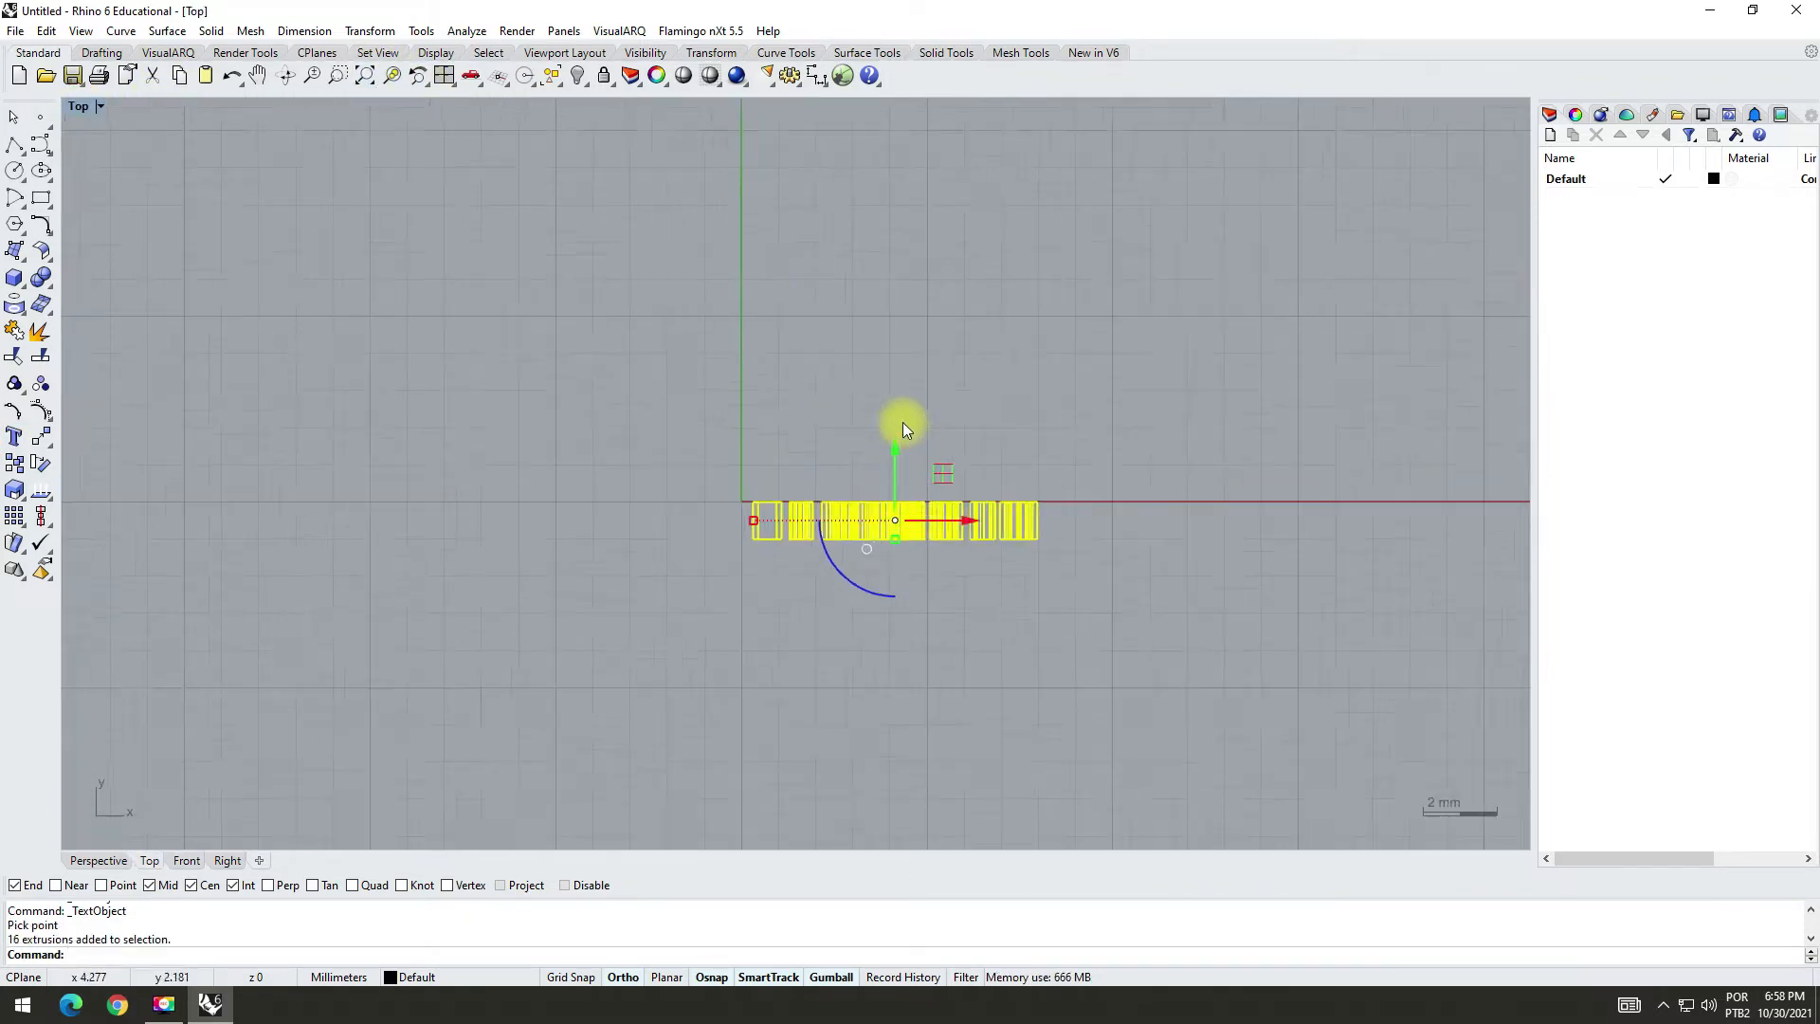
left_click_drag(895, 467, 896, 416)
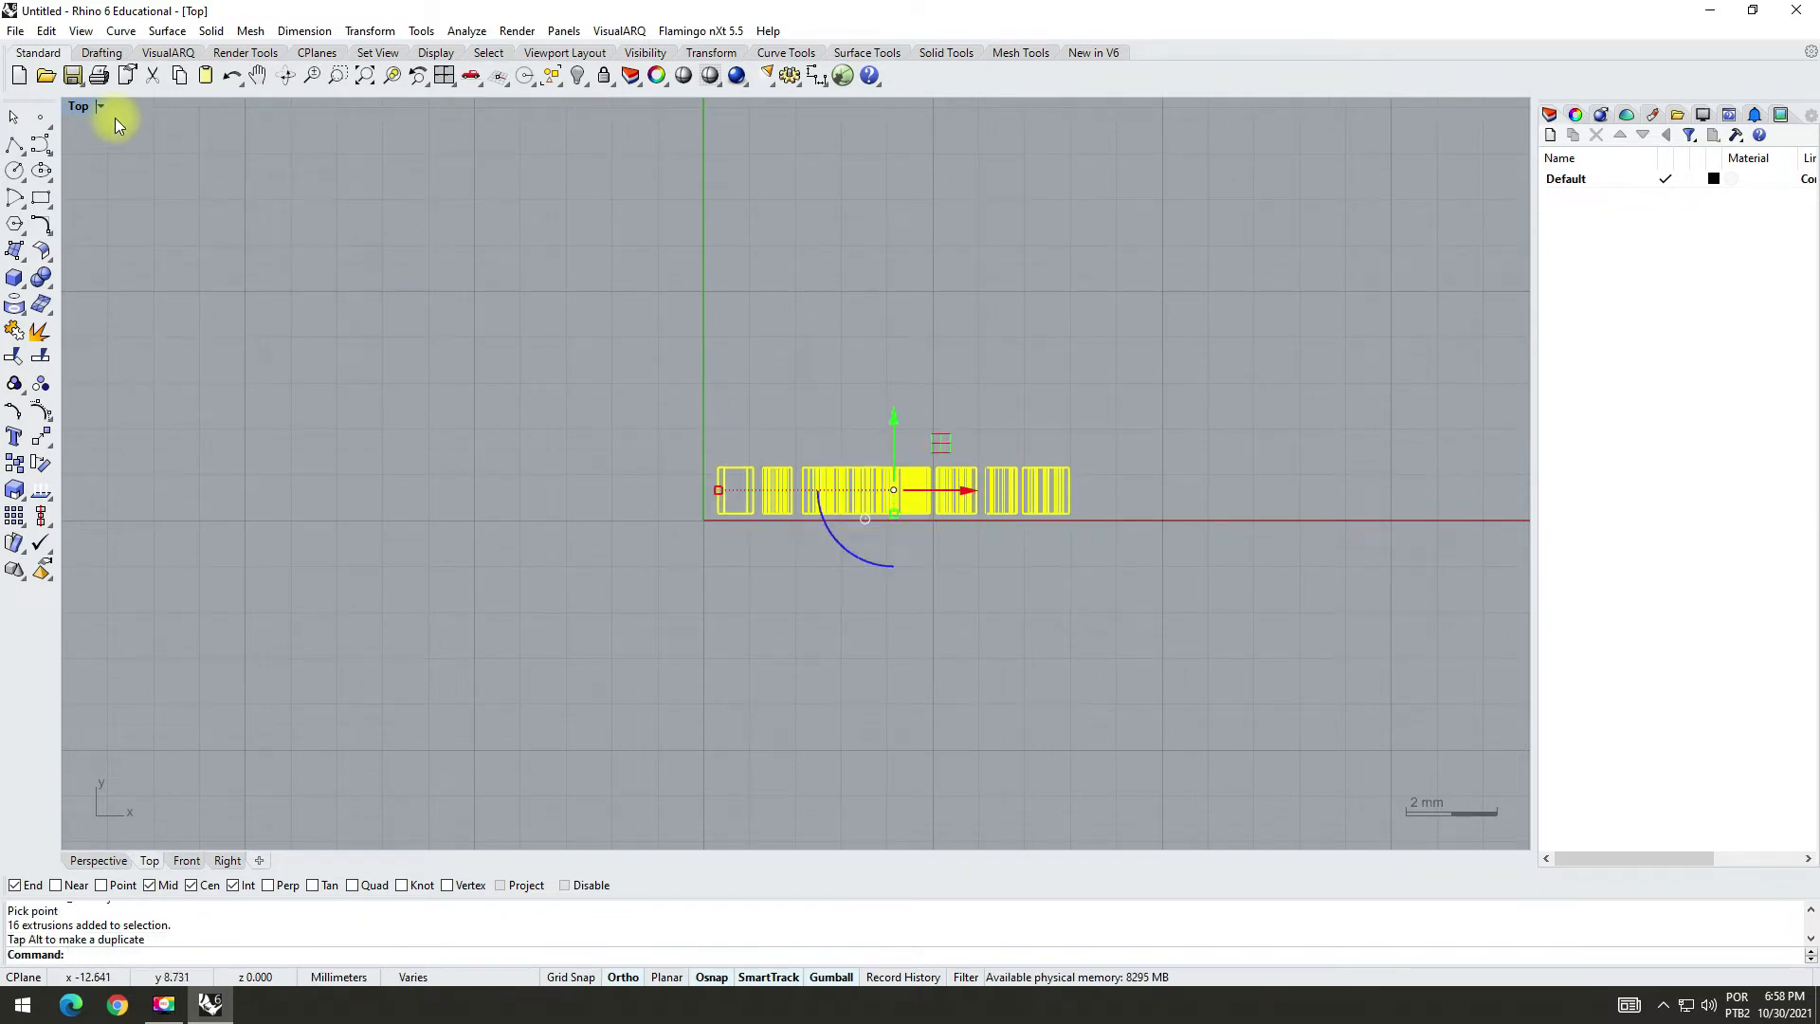
double_click(81, 107)
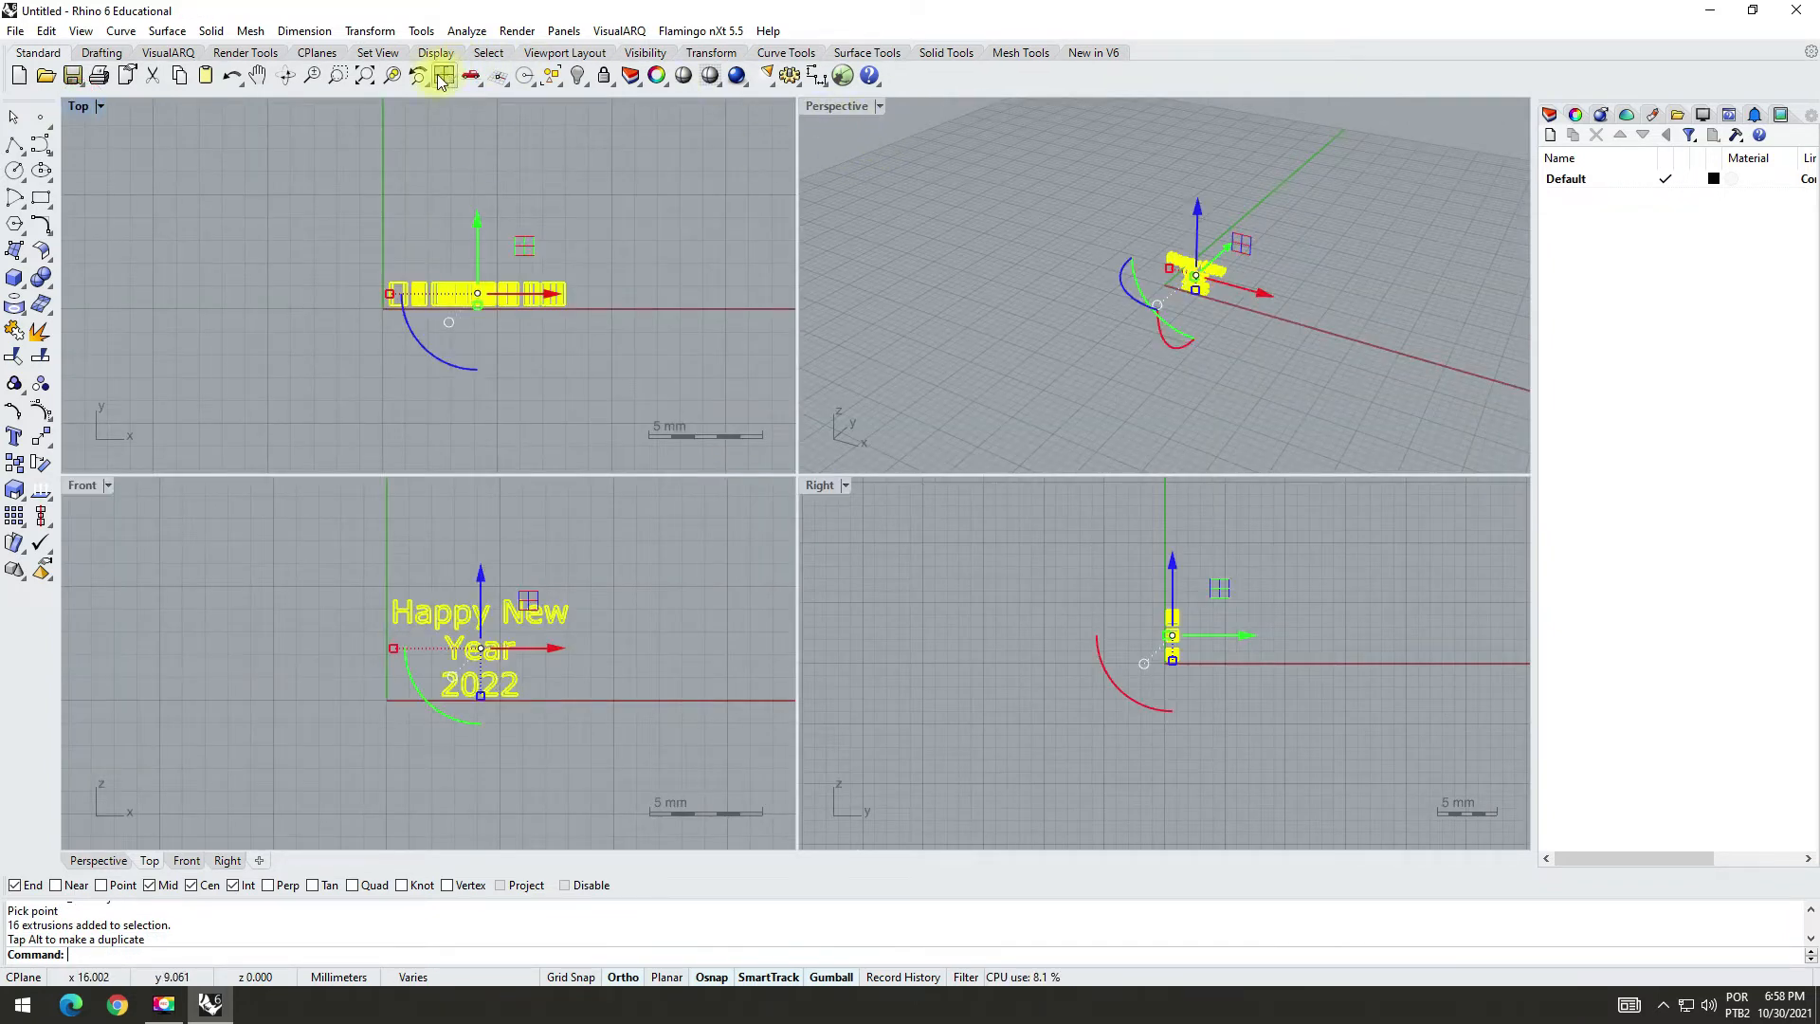
left_click(541, 176)
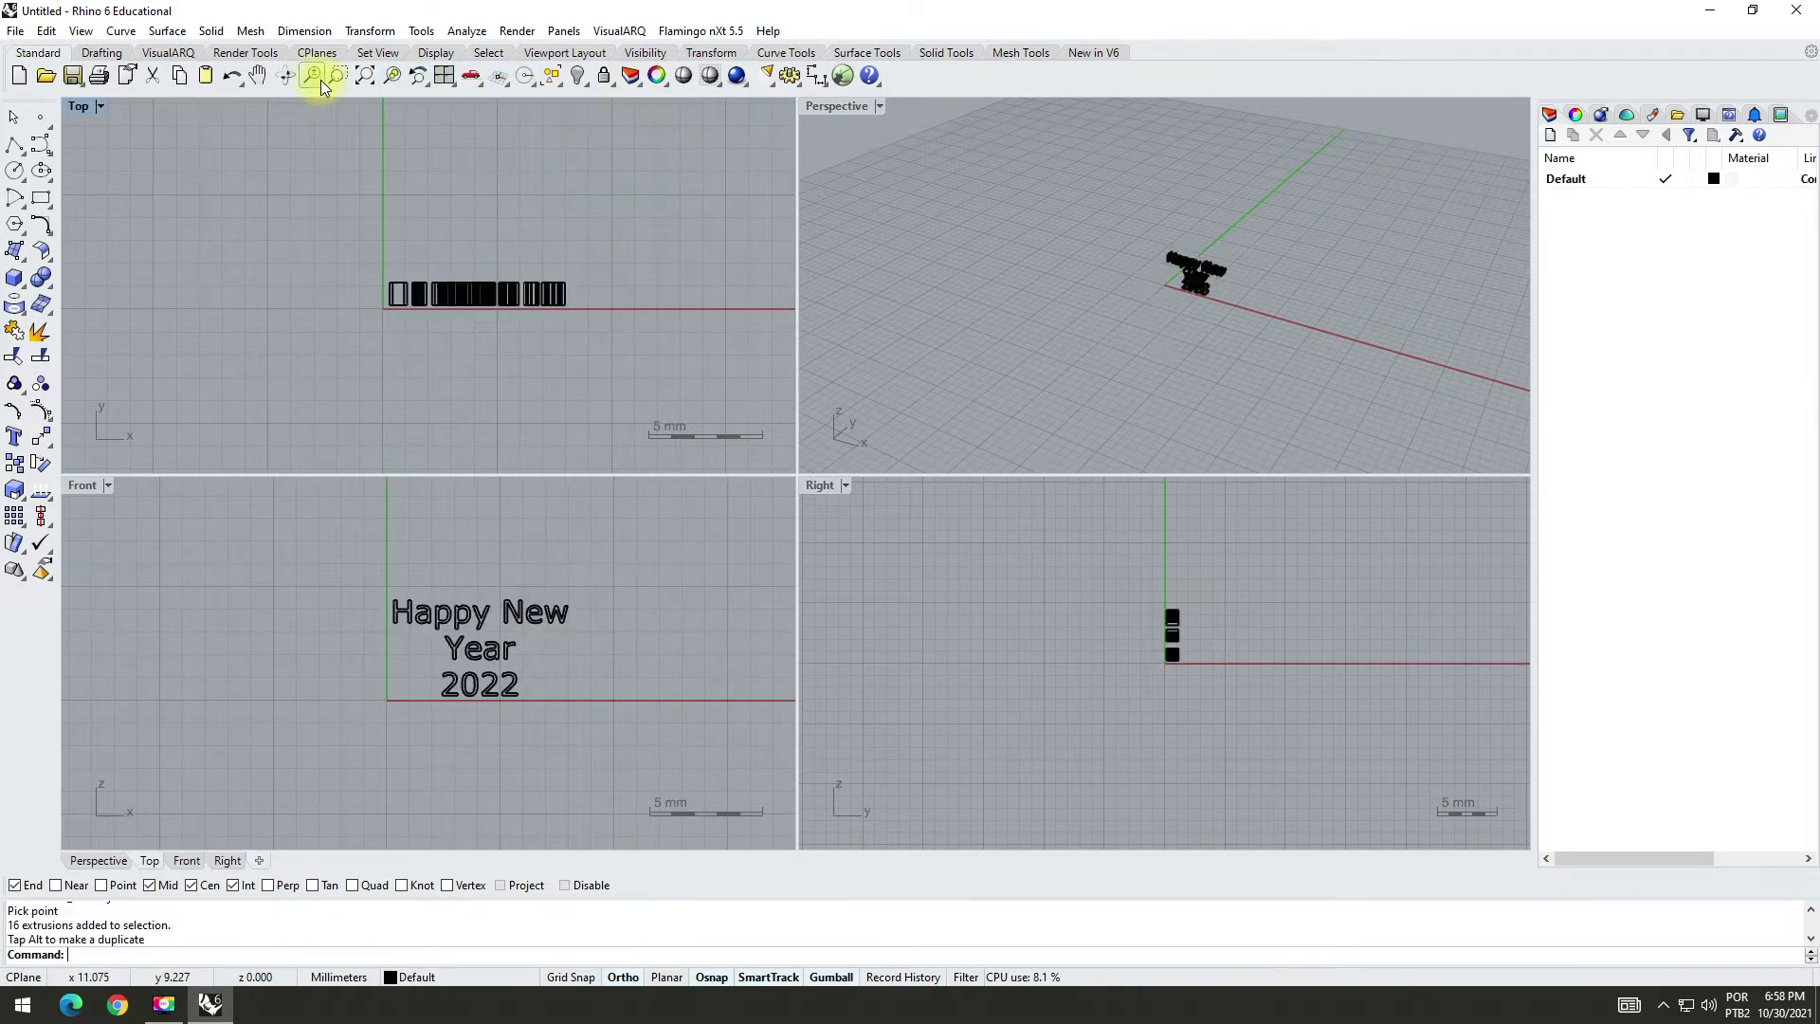
Step: Fit the text in all views, set the Perspective view to Rendered display and inspect the lettering from slightly different angles
left_click(363, 78)
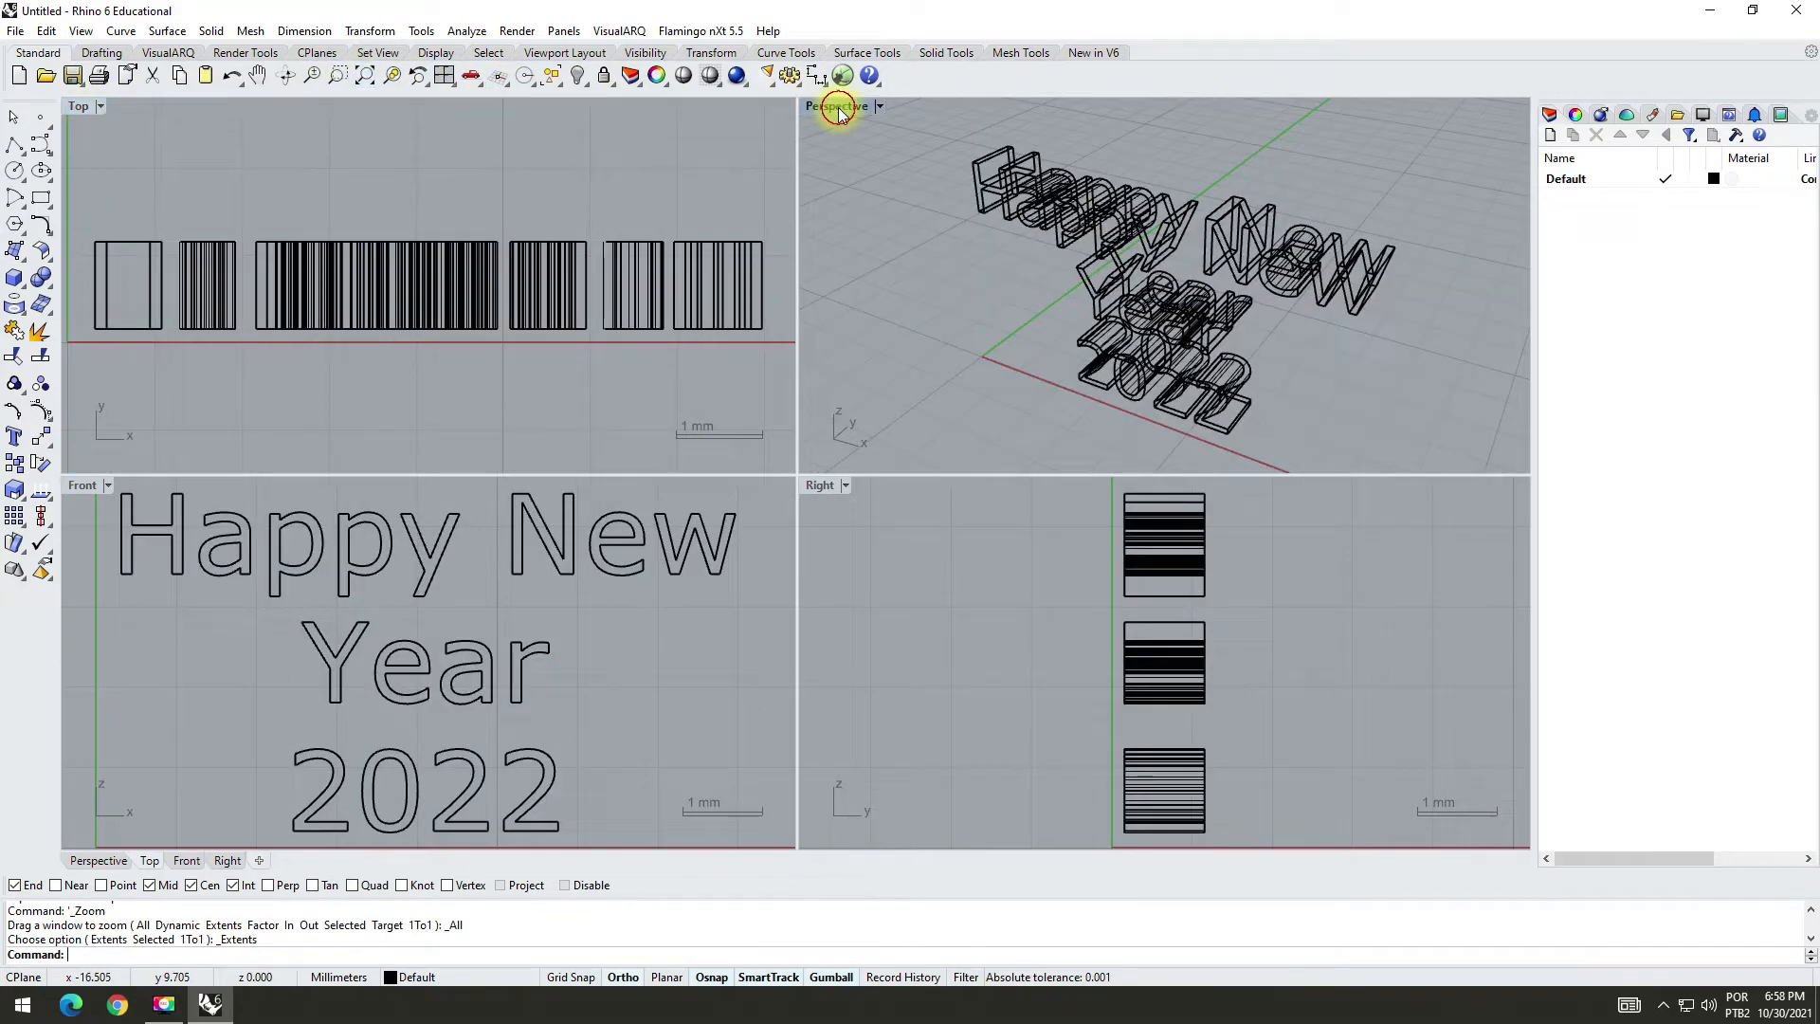
double_click(834, 106)
right_click_drag(835, 231, 862, 183)
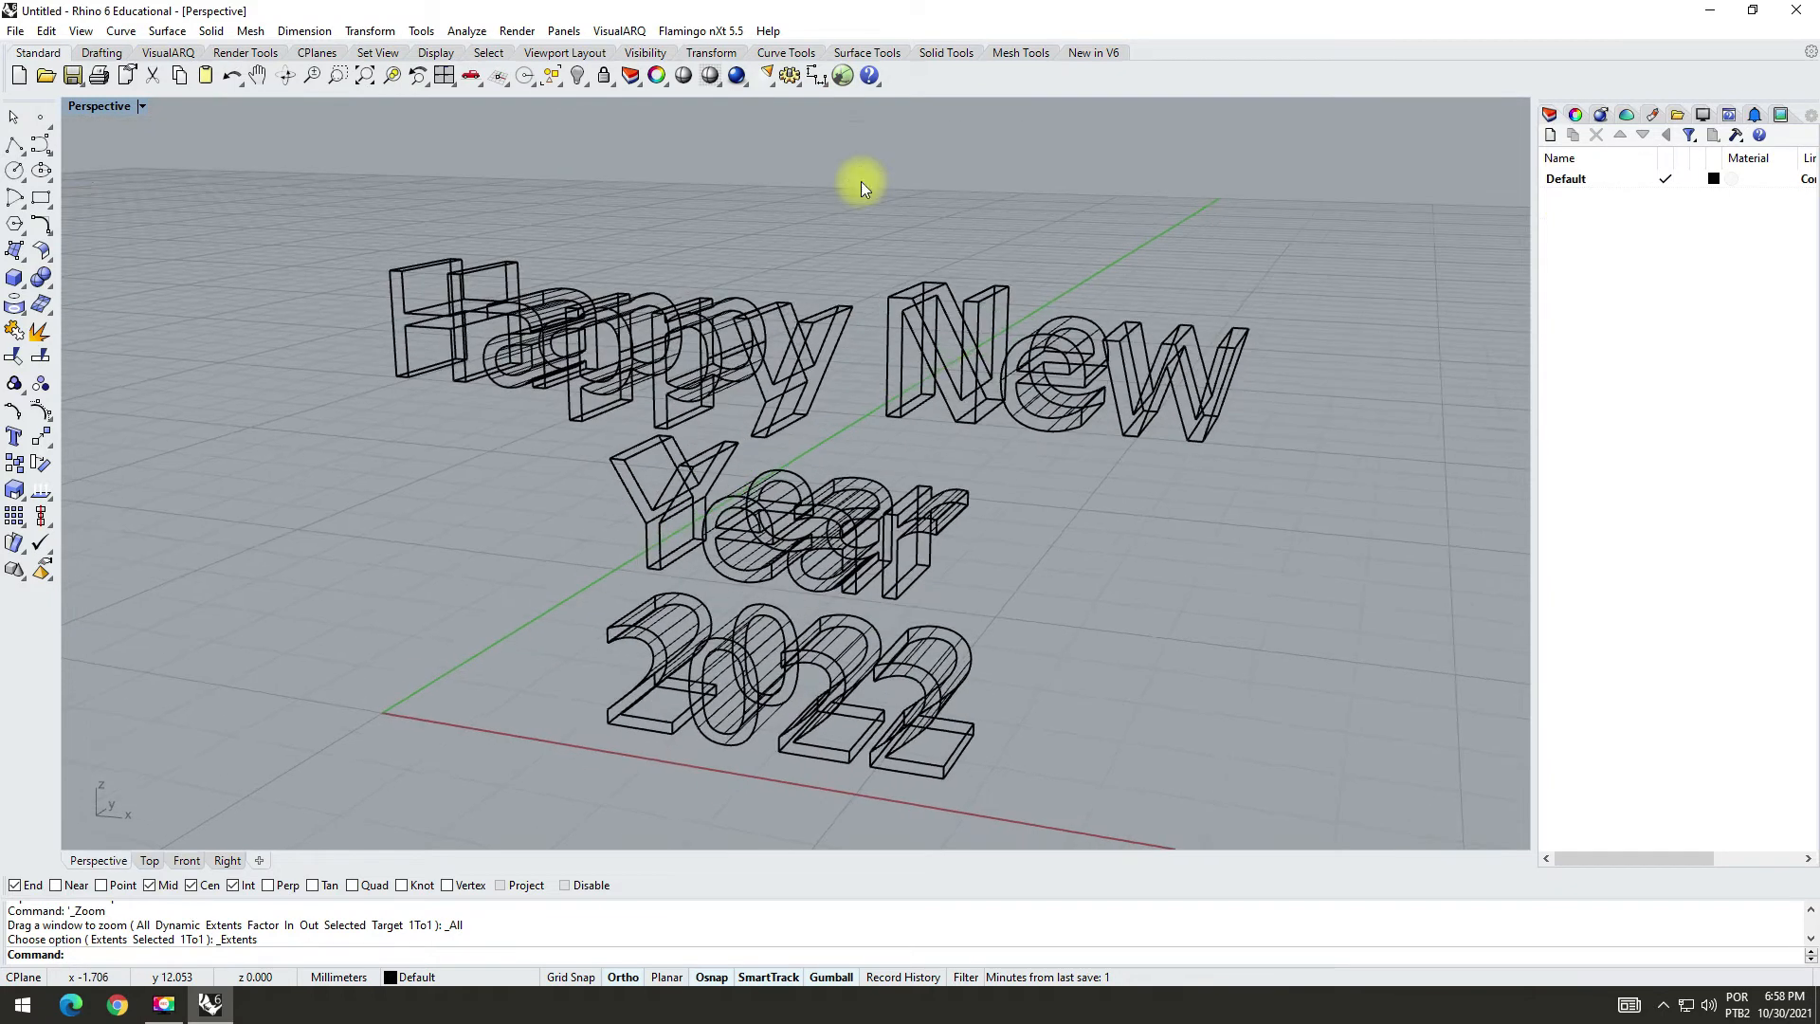
left_click(142, 107)
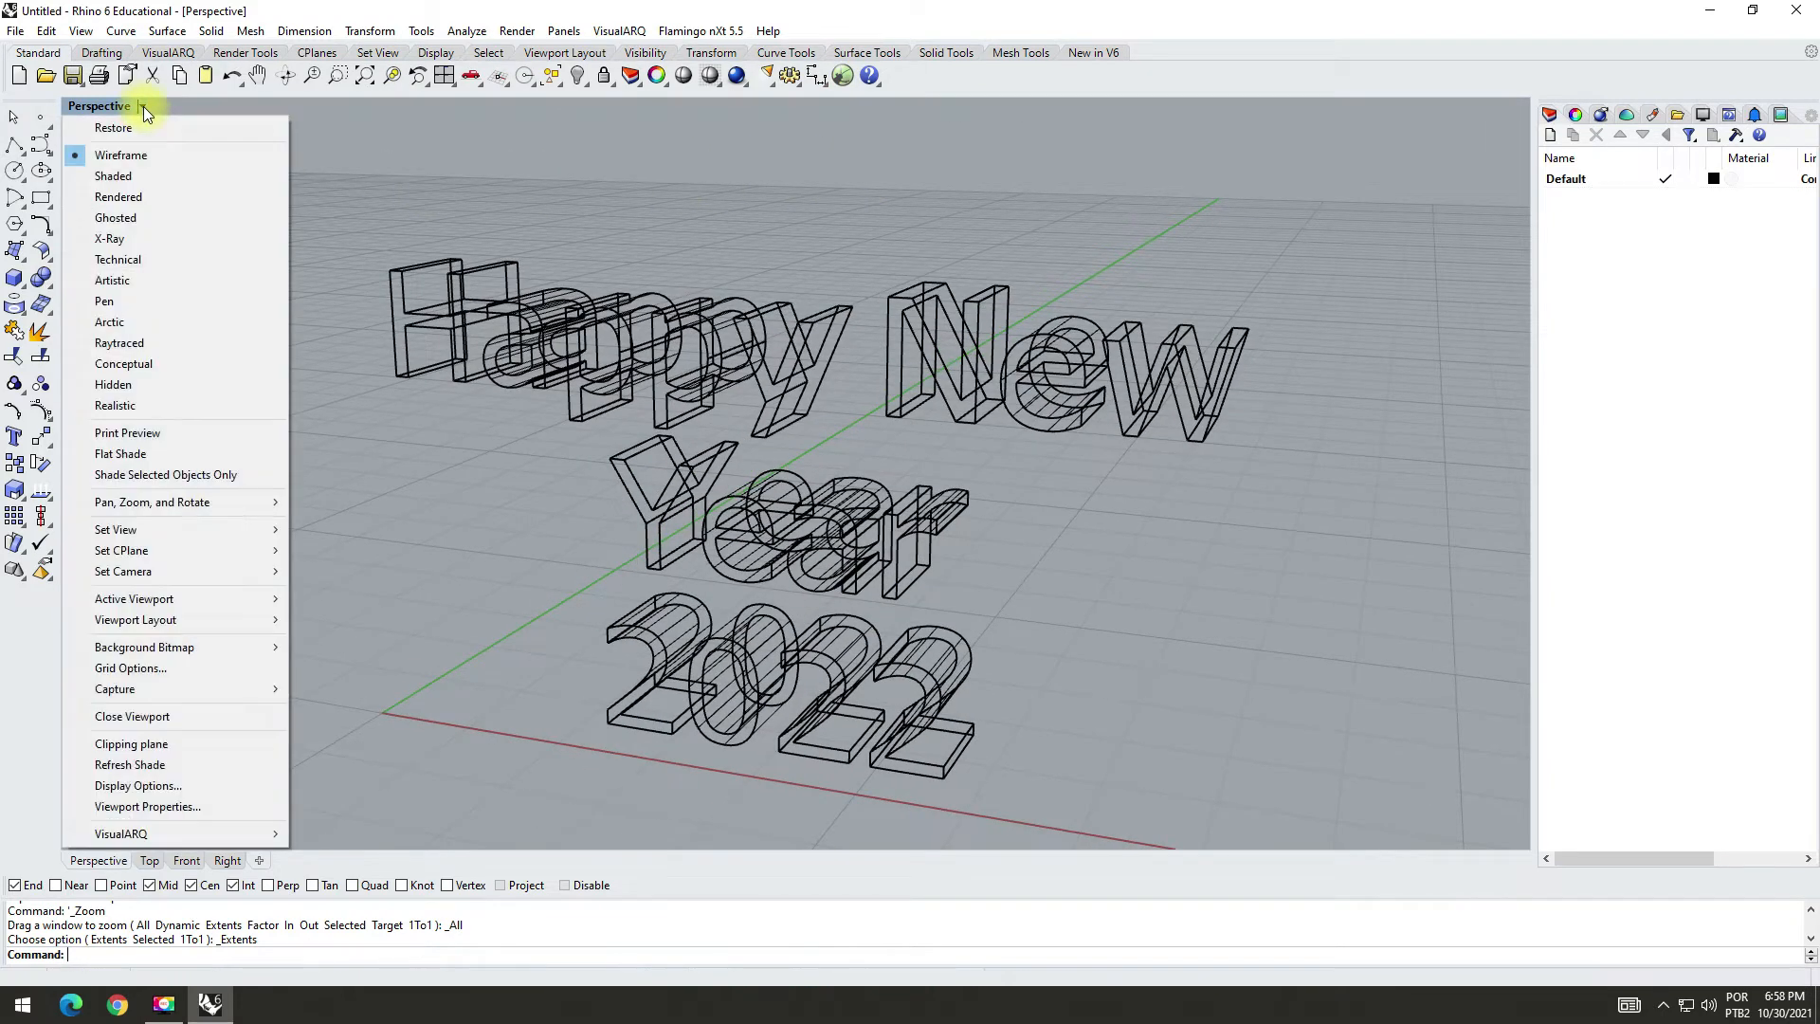
left_click(119, 196)
mouse_move(757, 187)
right_mouse_down()
mouse_move(862, 195)
mouse_move(759, 159)
mouse_move(744, 199)
right_mouse_up()
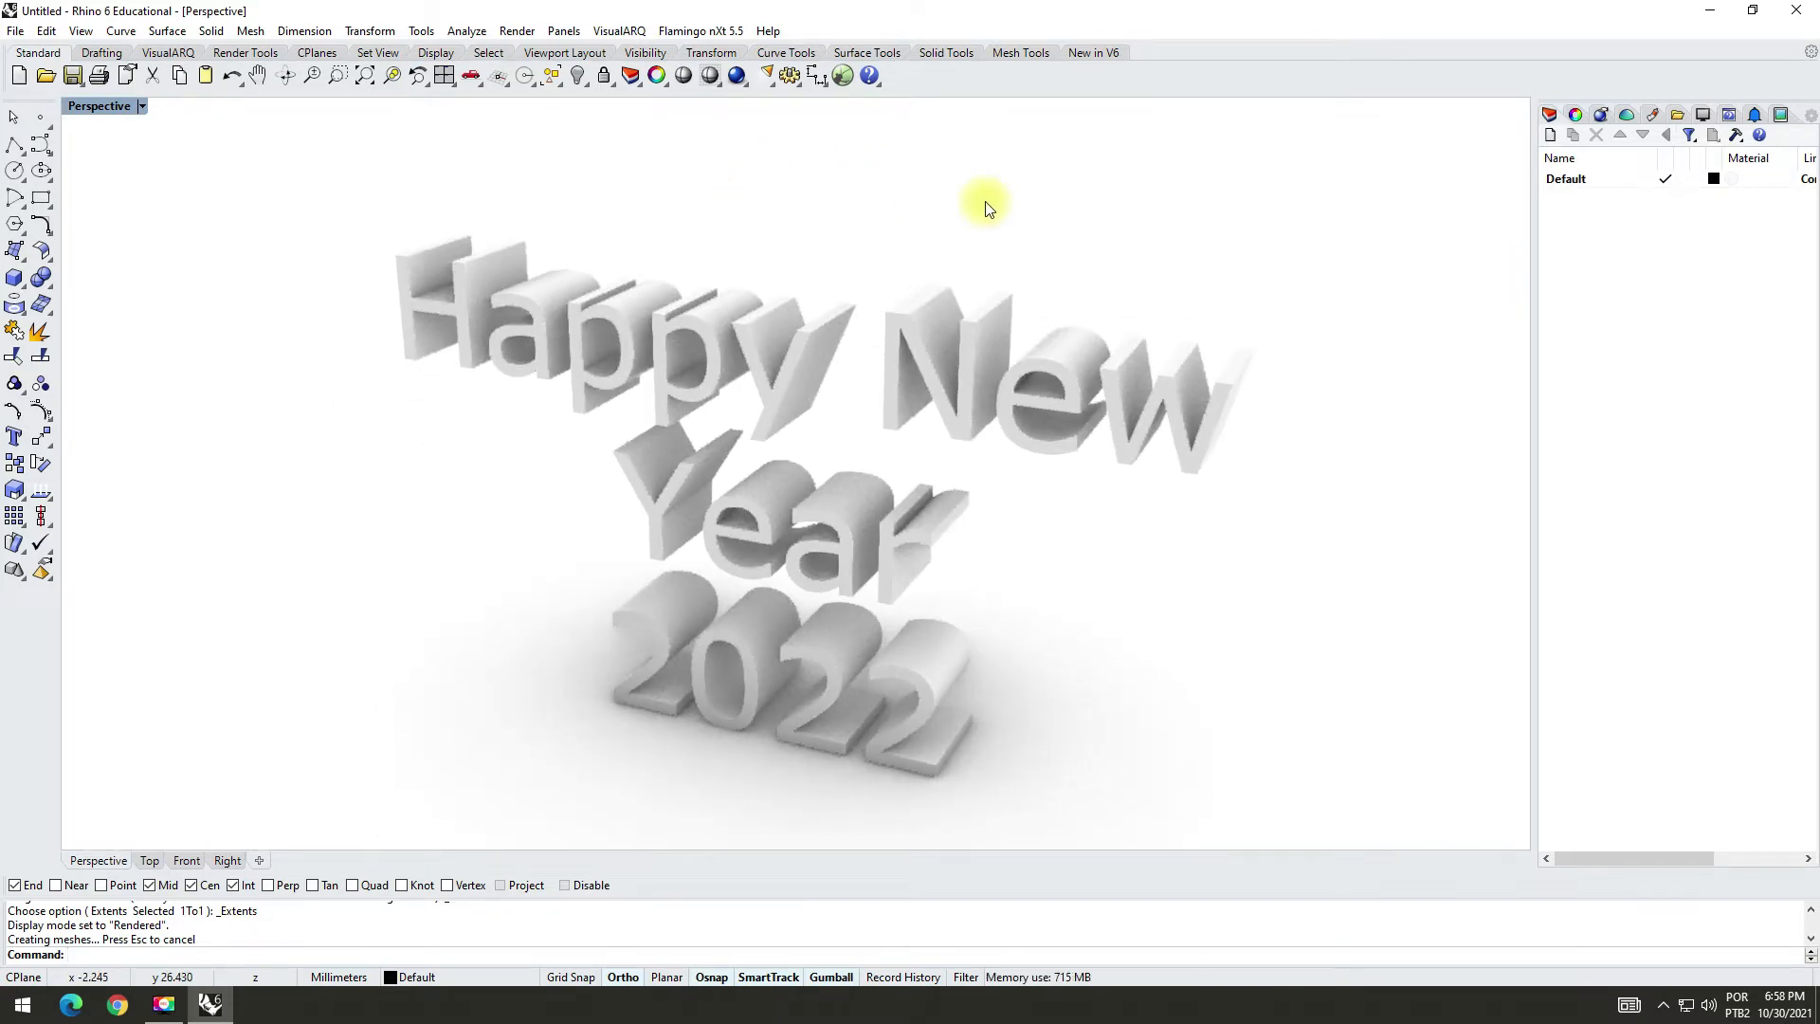
right_click_drag(986, 203, 995, 183)
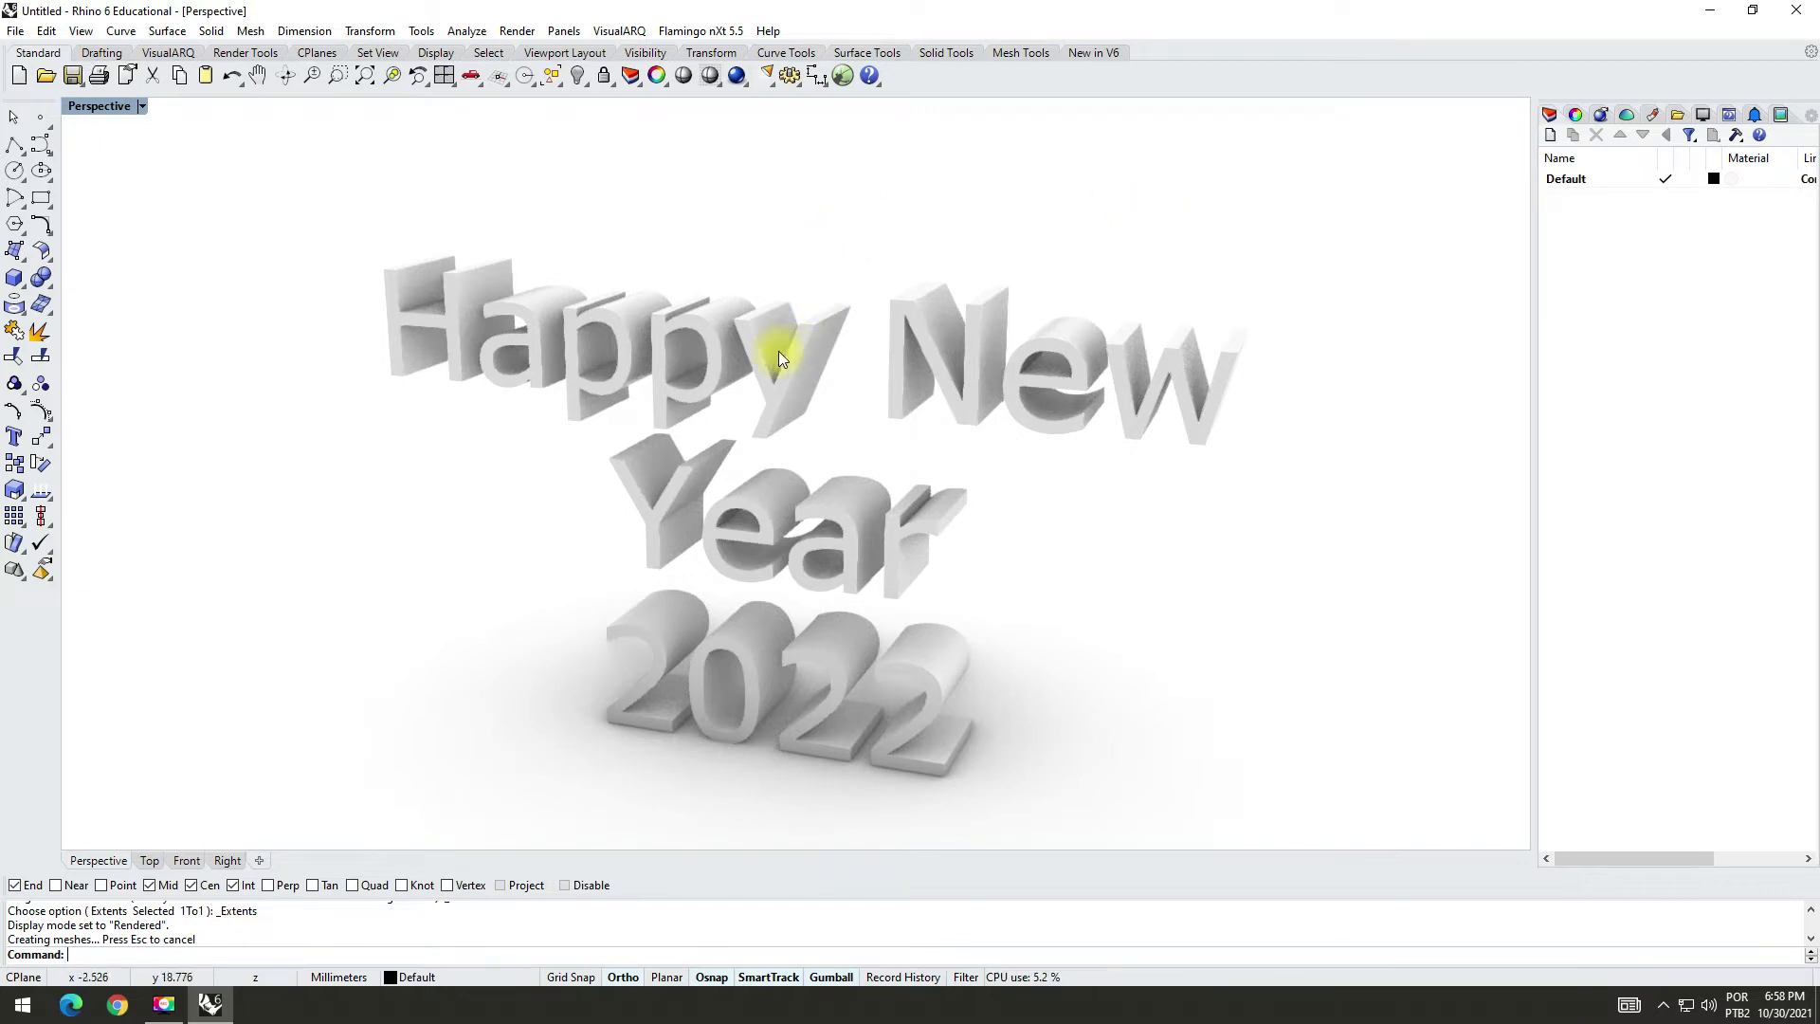
double_click(99, 106)
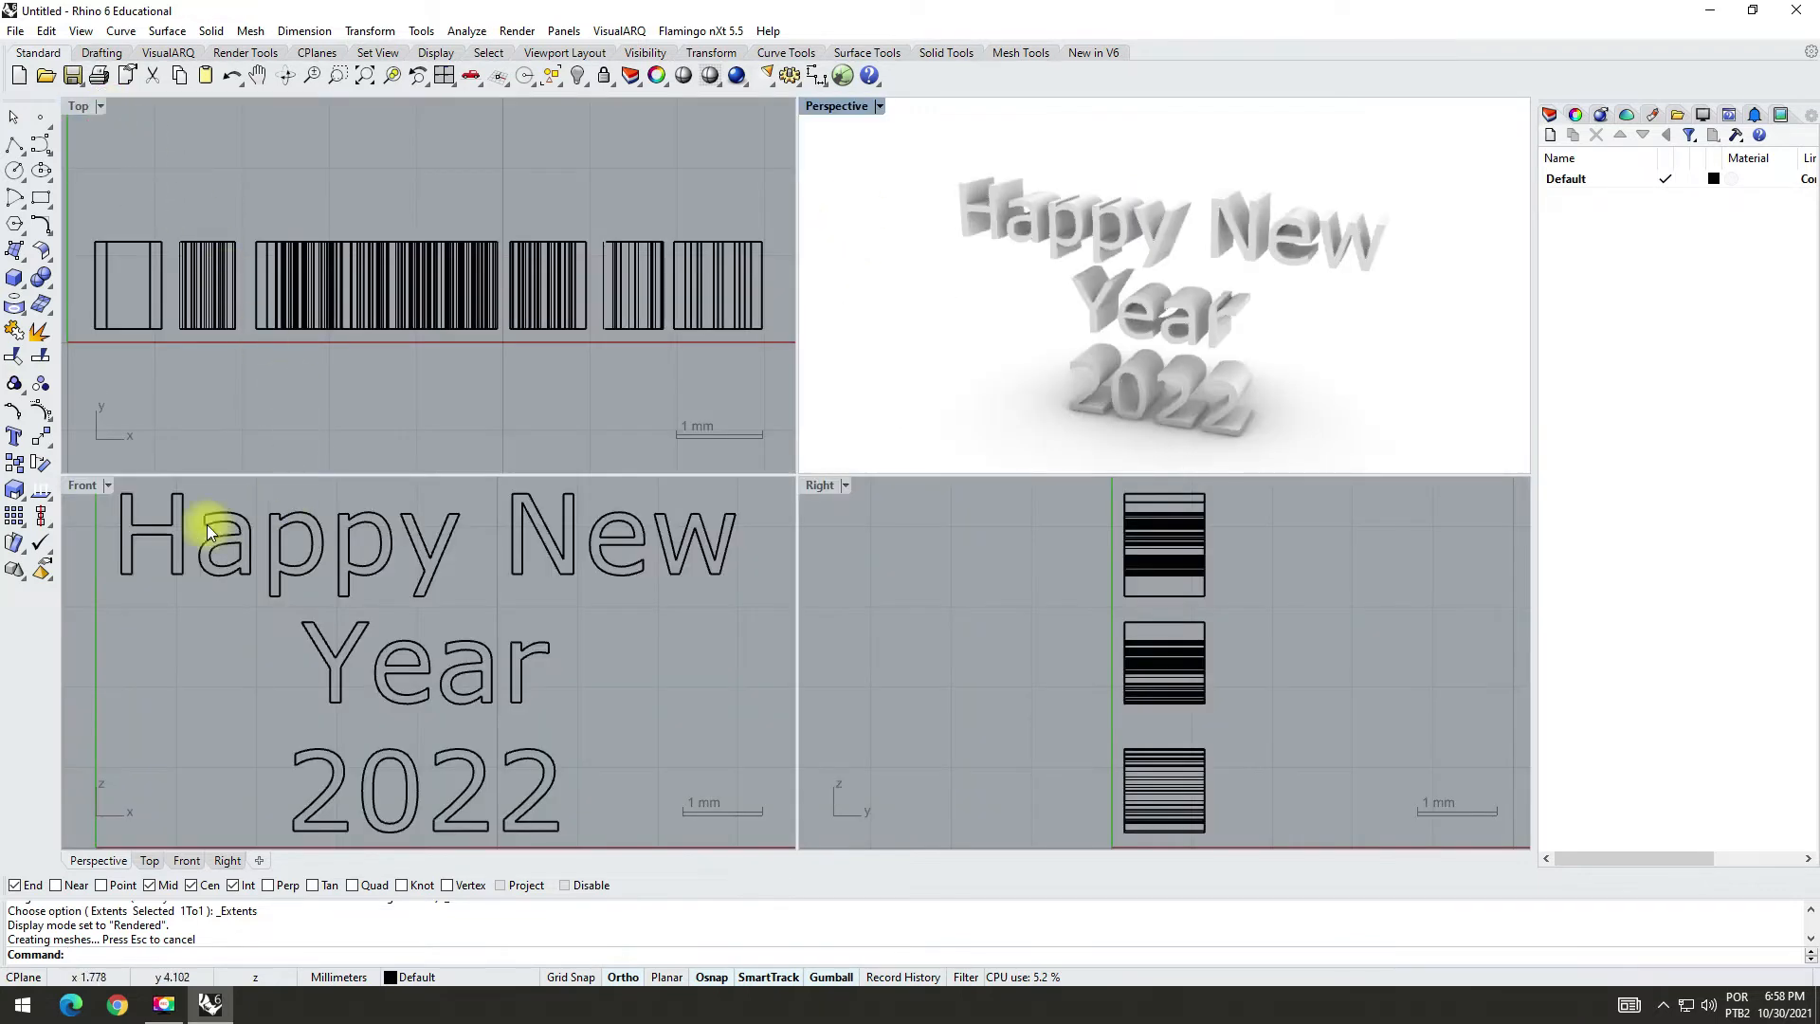
Step: Rotate the word "Happy" about 6.8° in the Top view around its back corner nearest "New", swinging the "H" end forward
double_click(82, 485)
scroll(422, 313, "down", 2)
left_click_drag(249, 170, 755, 396)
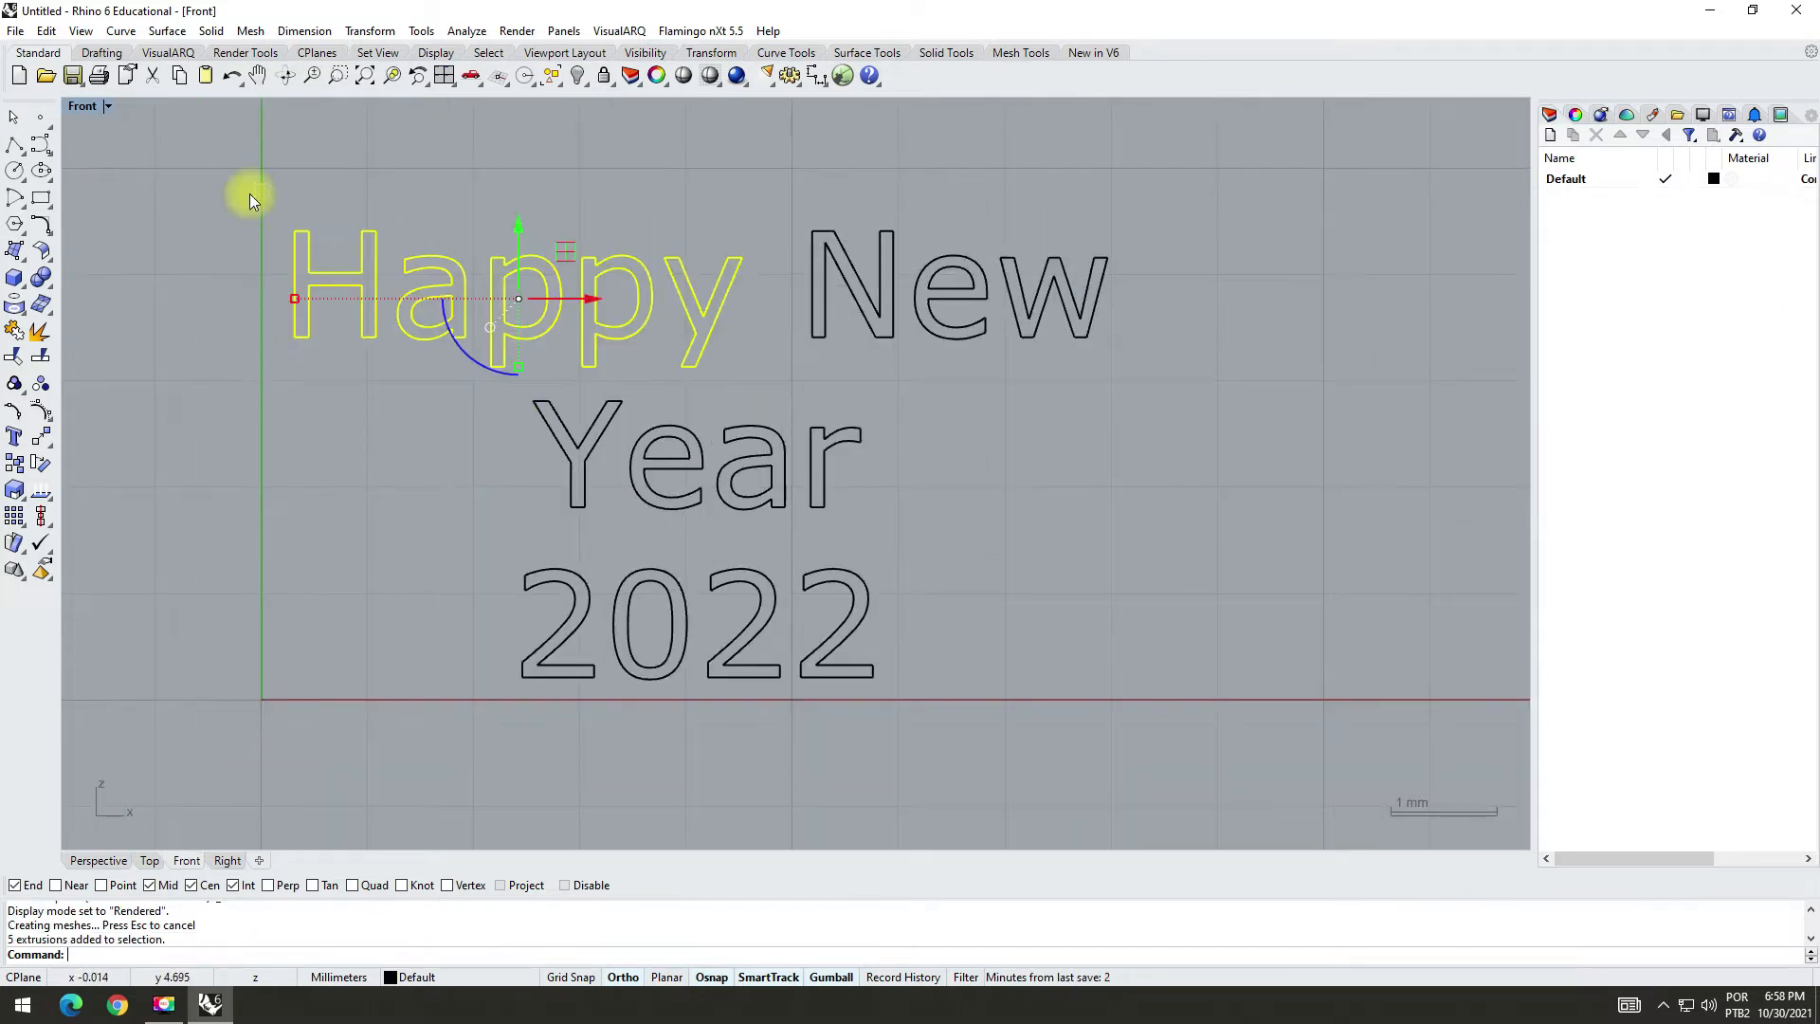
double_click(91, 111)
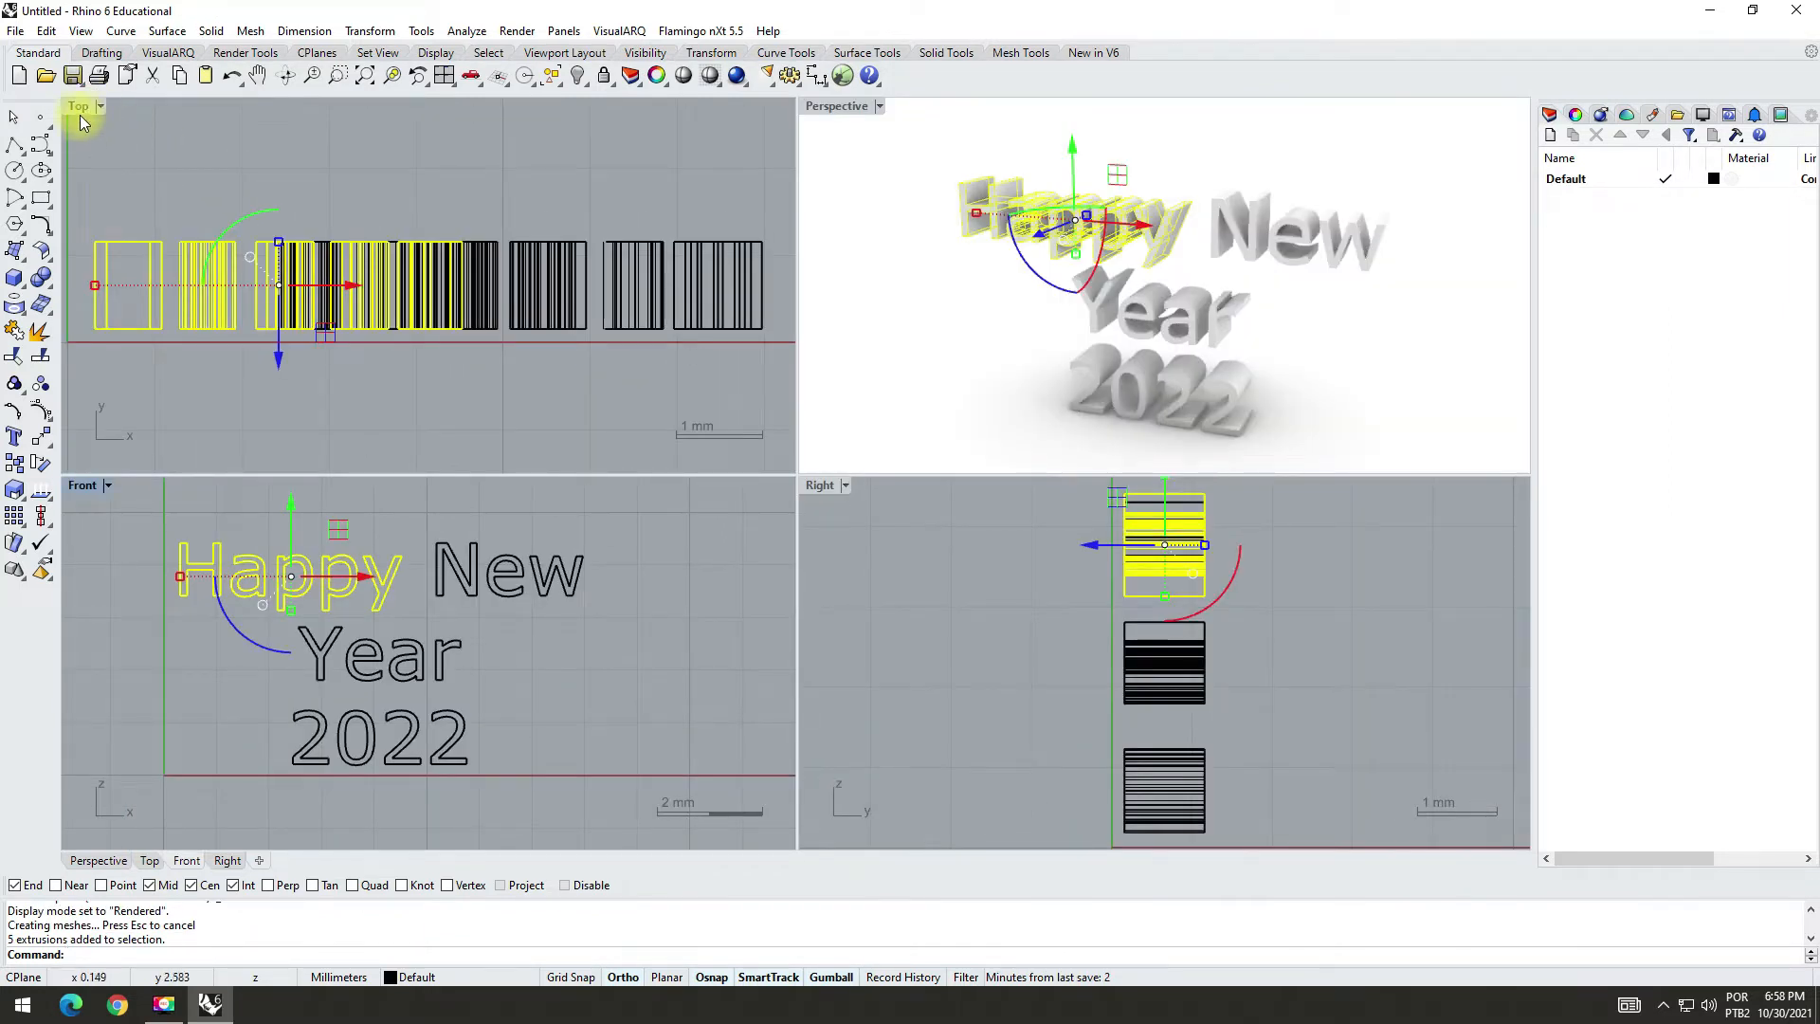
double_click(79, 106)
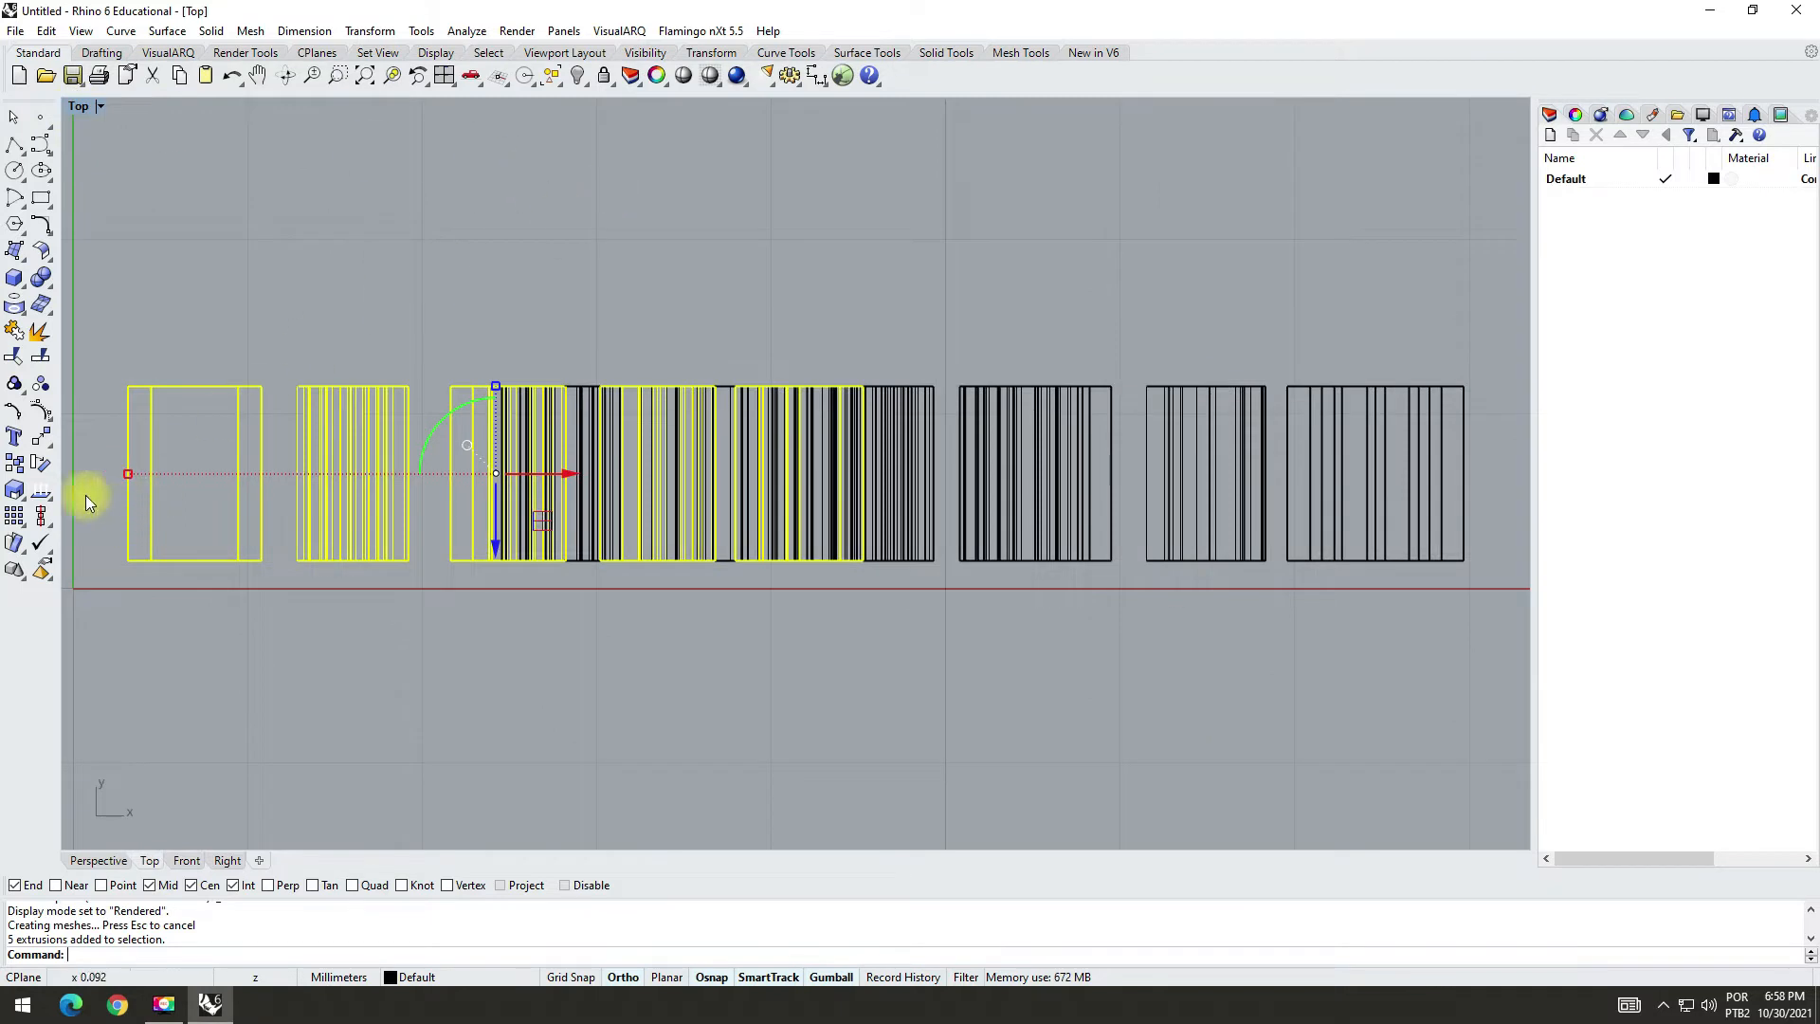
left_click(41, 460)
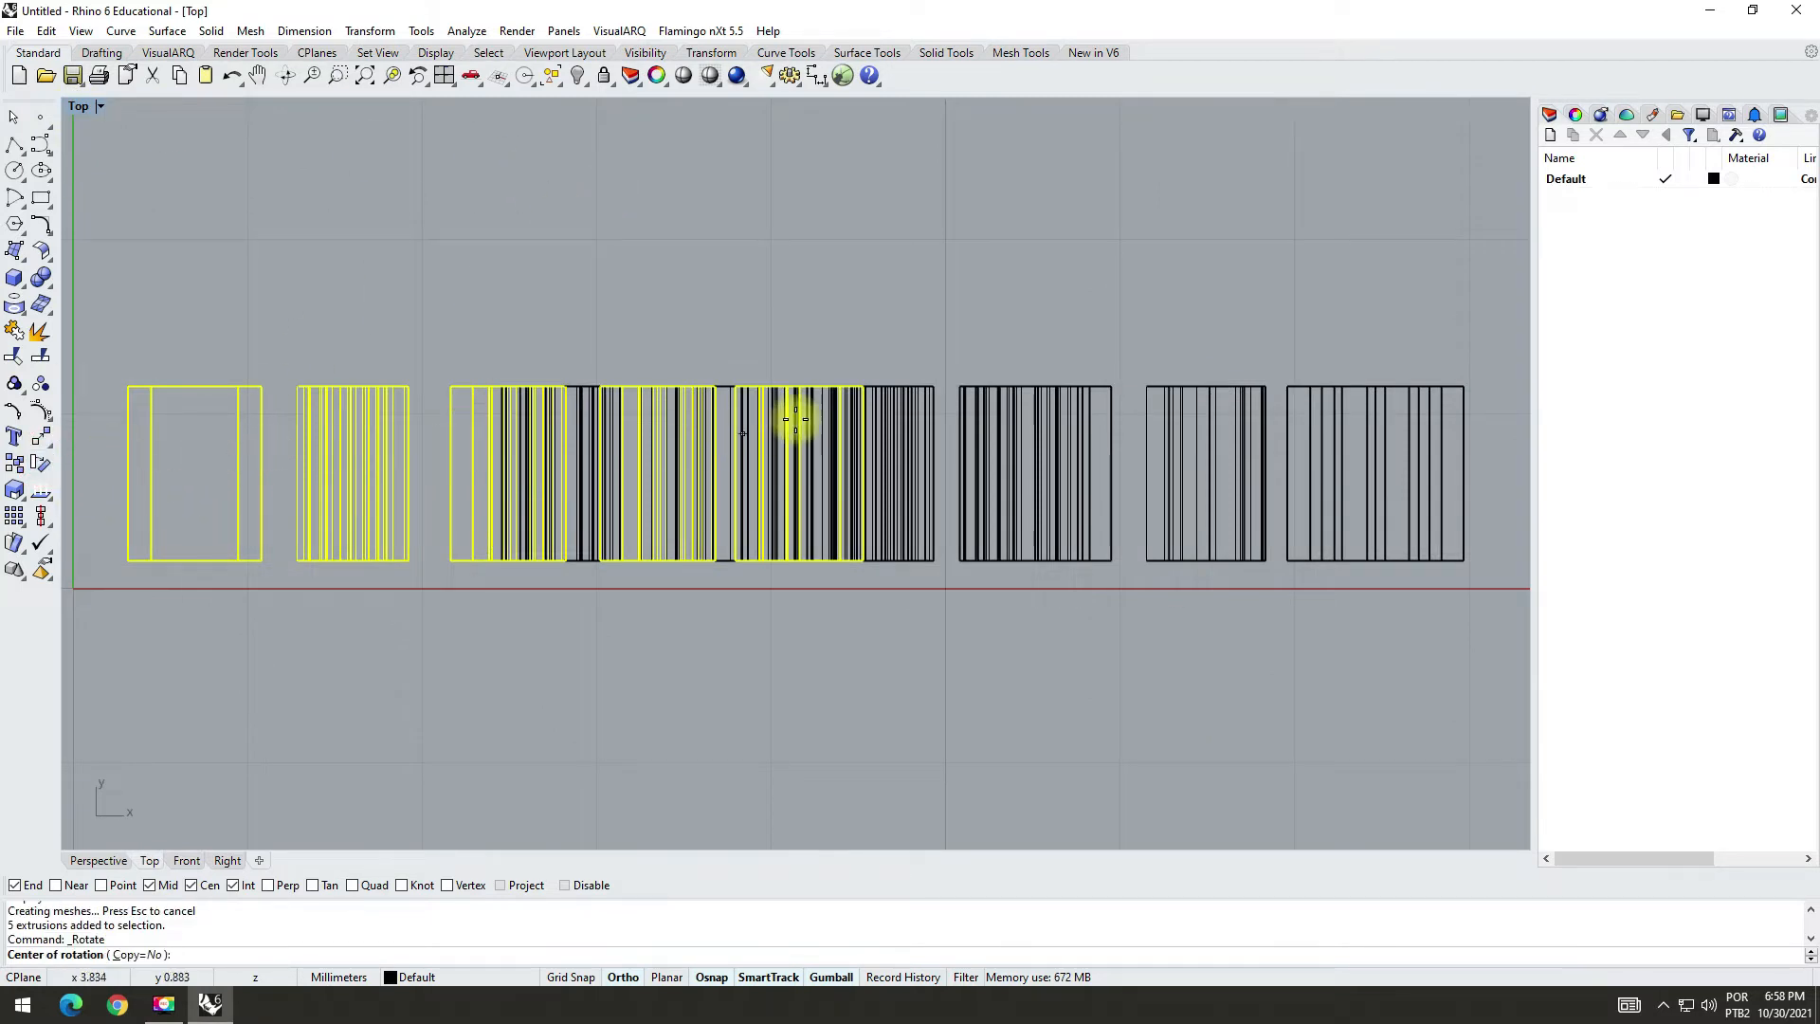
left_click(862, 389)
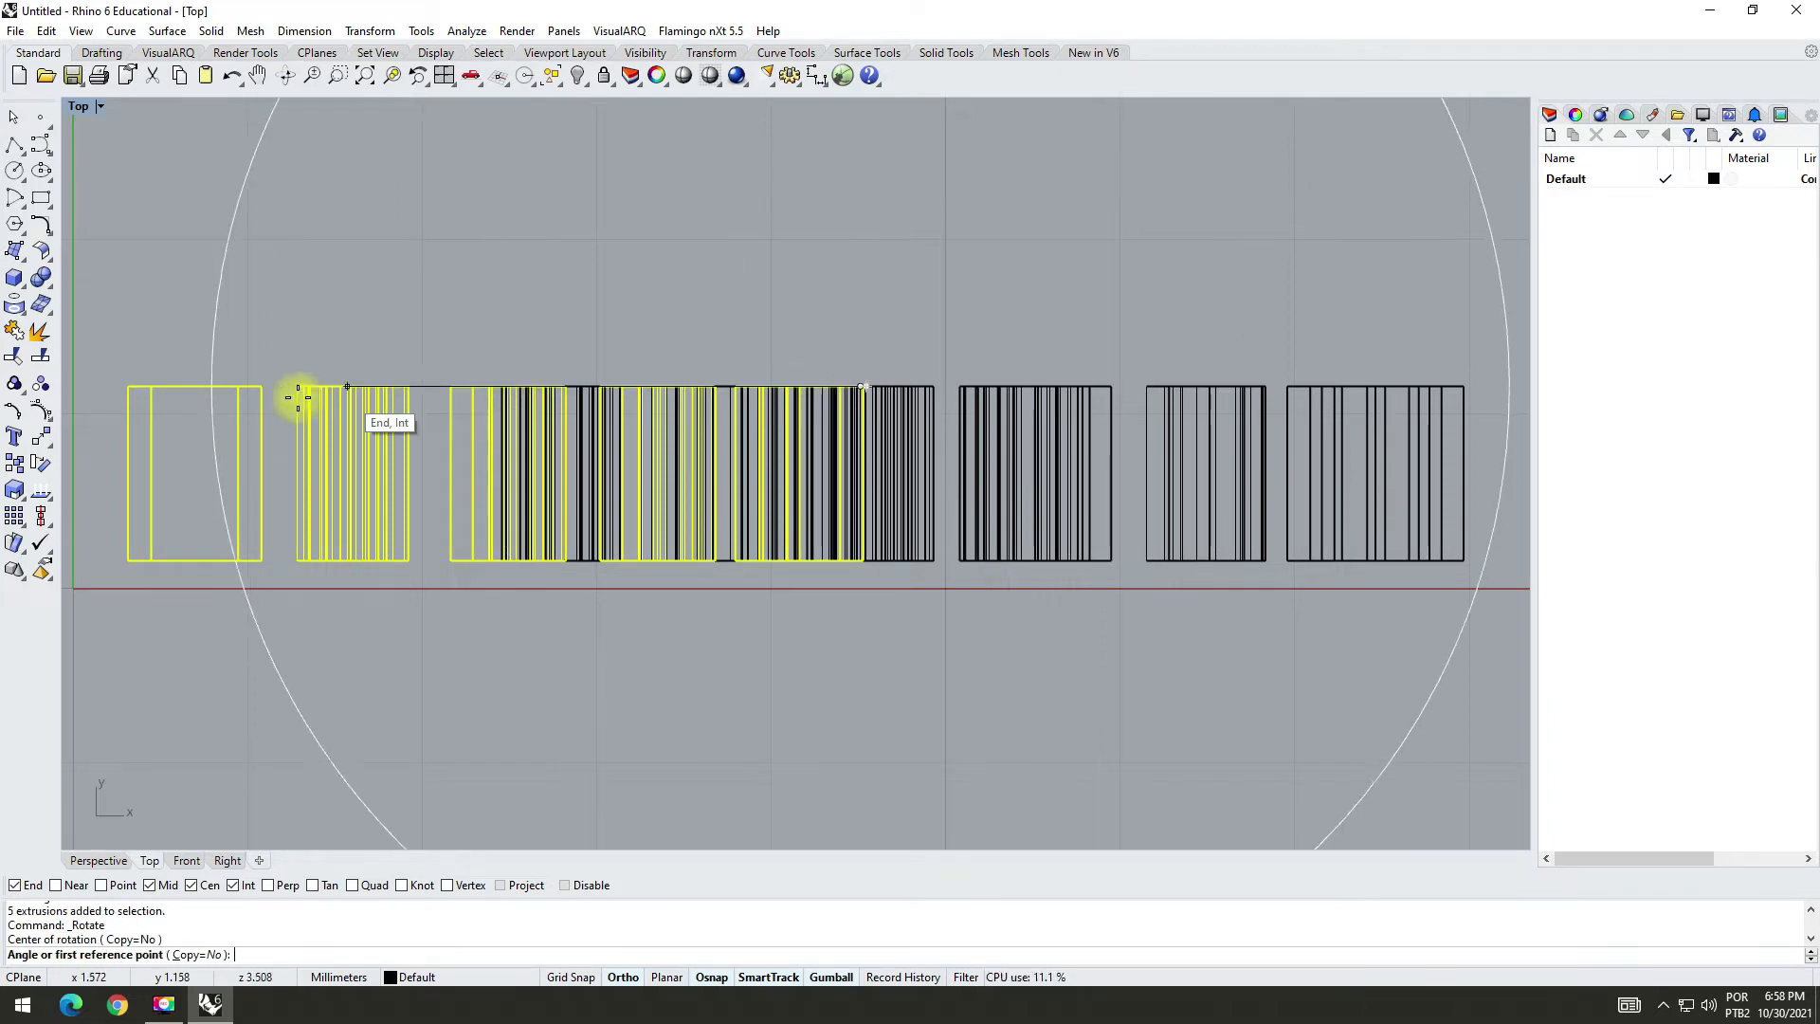
left_click(131, 387)
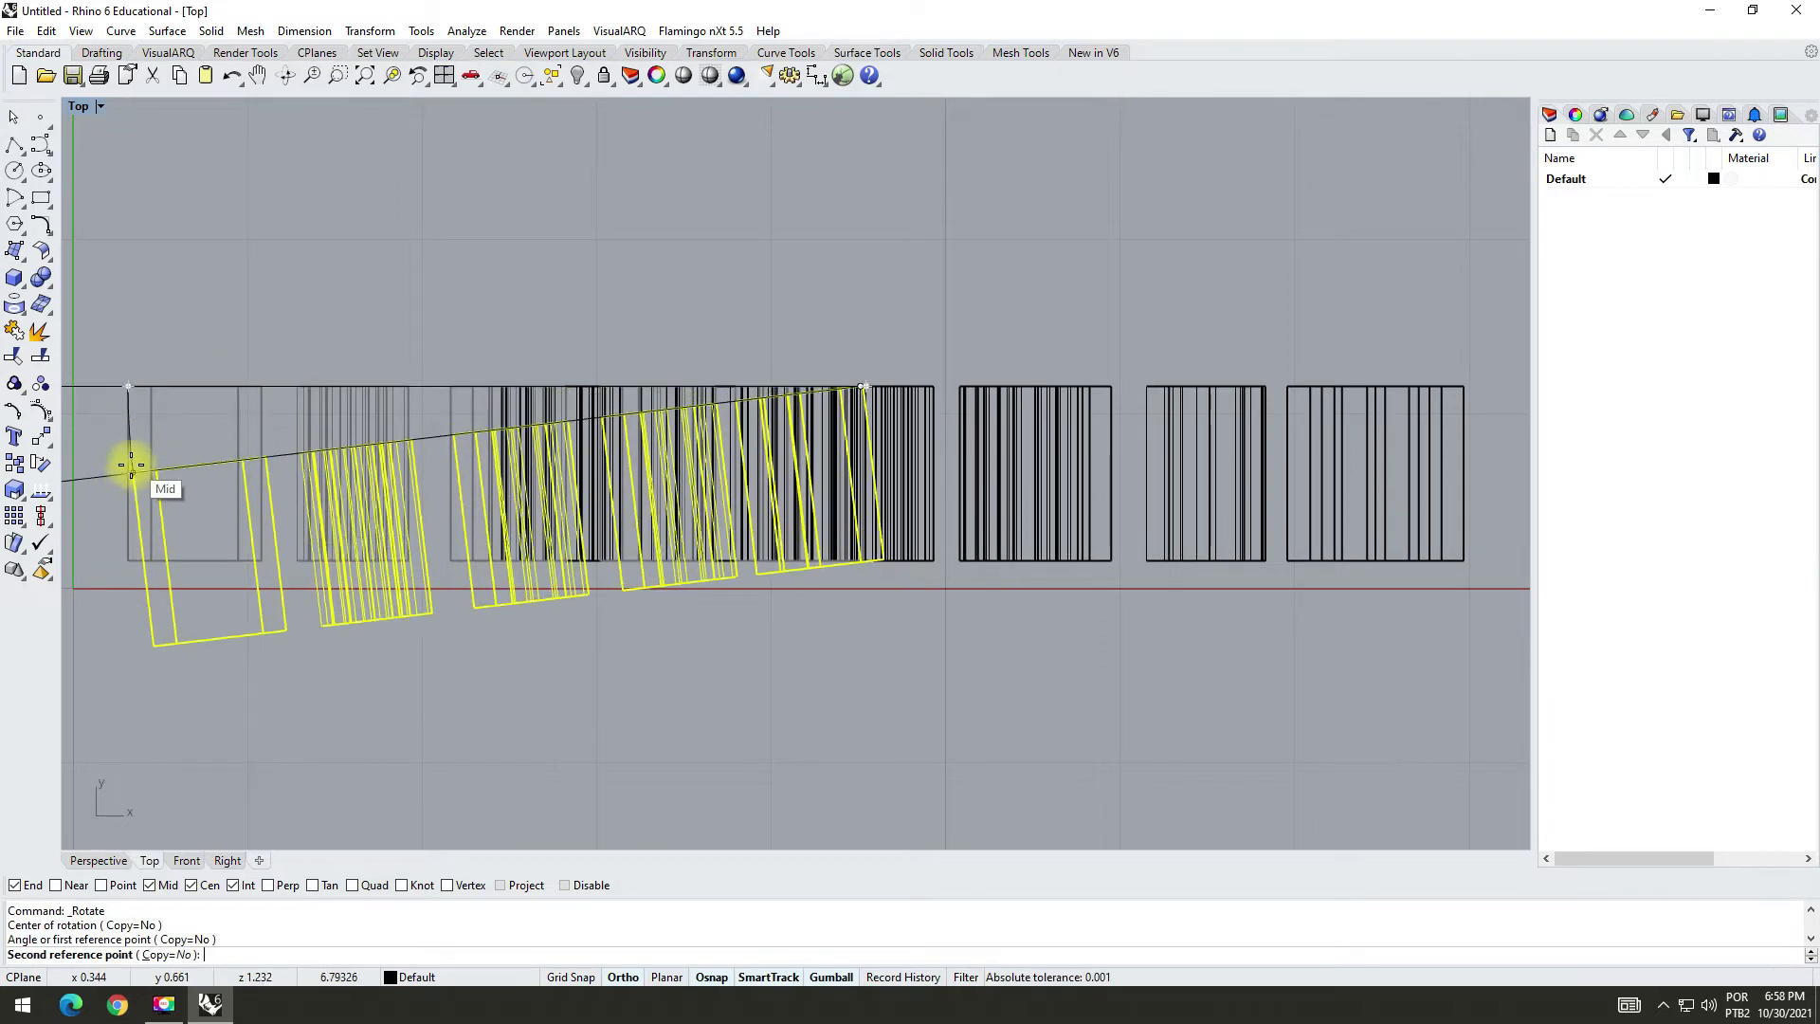
left_click(131, 486)
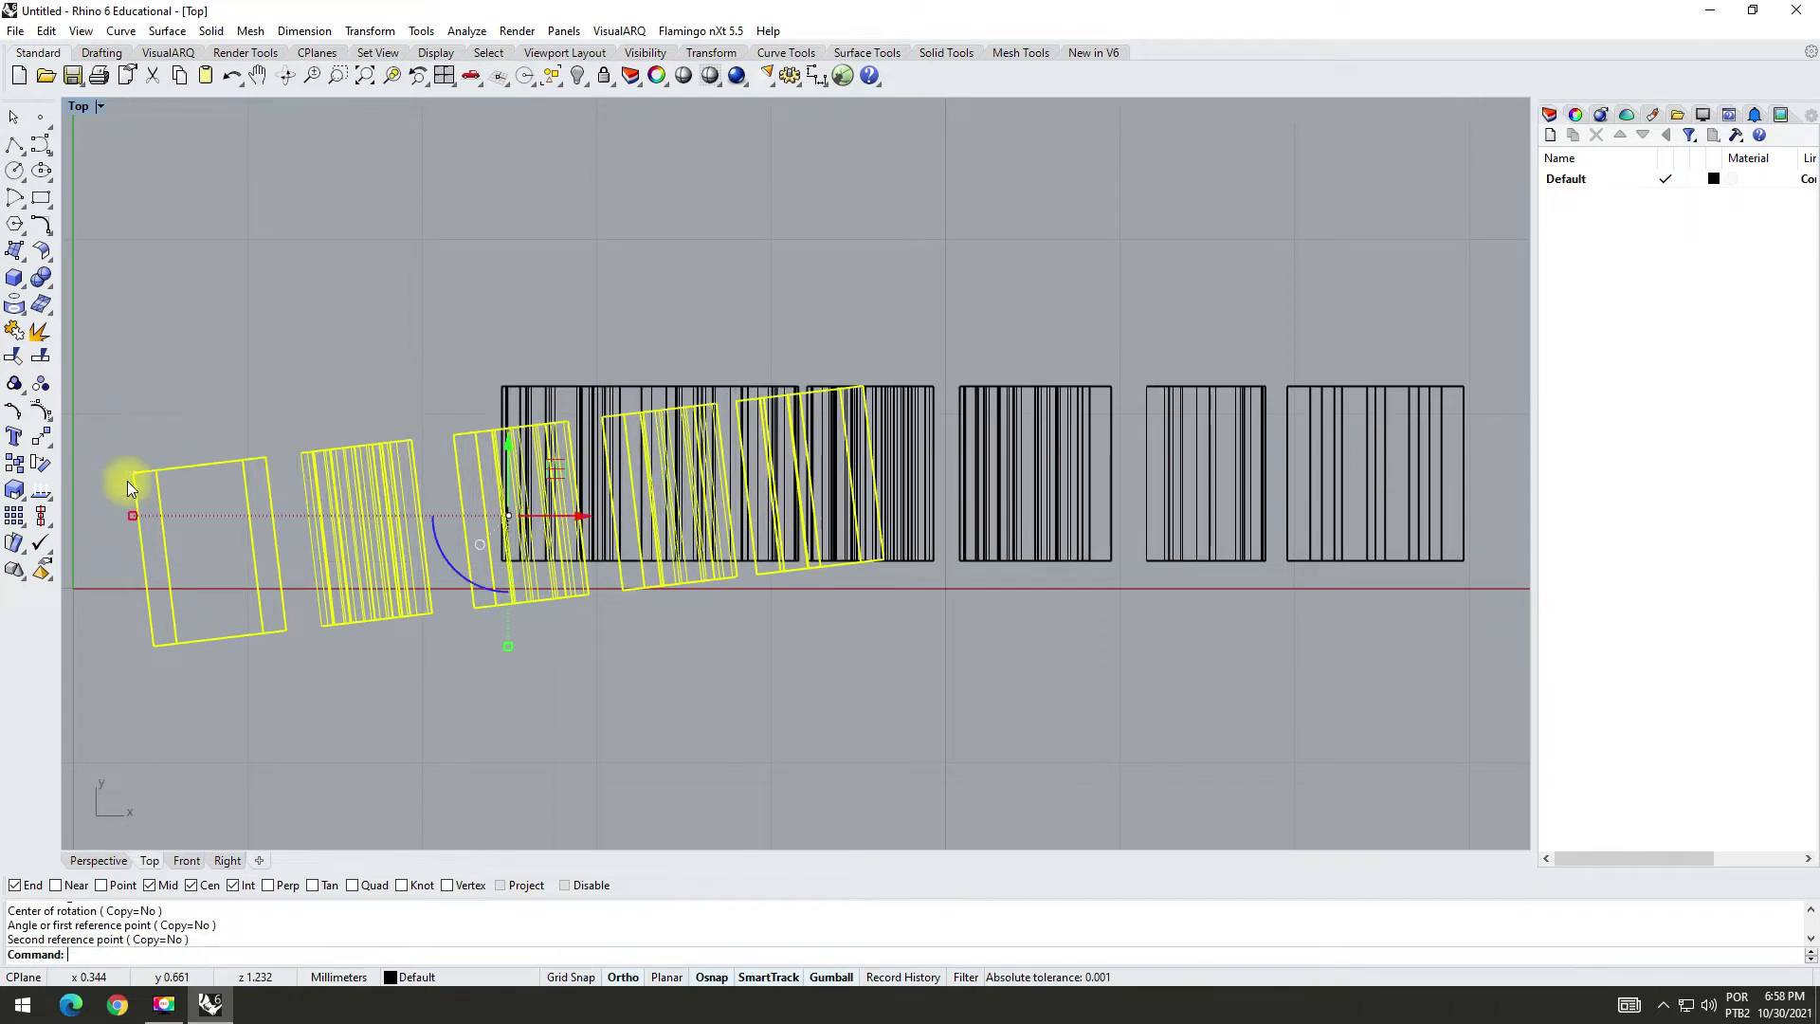
double_click(78, 107)
left_click(865, 211)
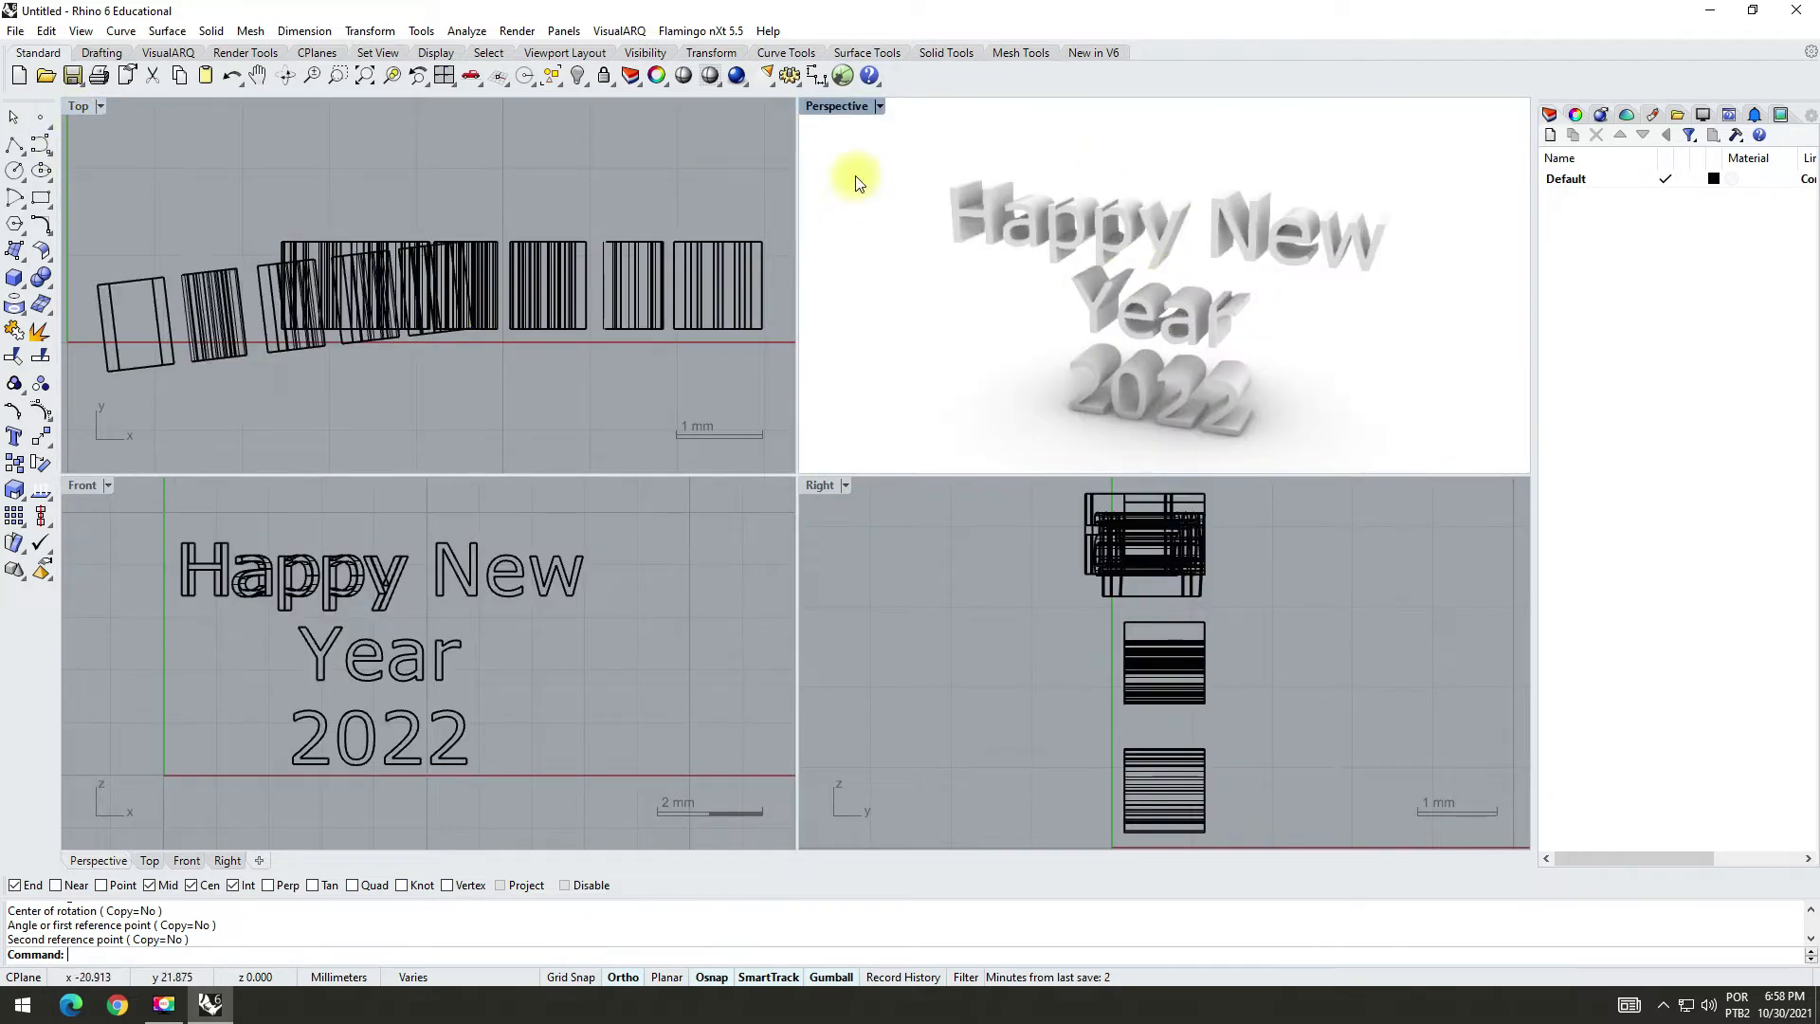
Step: Rotate the word "New" in the Top view around its back corner nearest "Happy", swinging the "w" end forward
left_click_drag(423, 523, 610, 617)
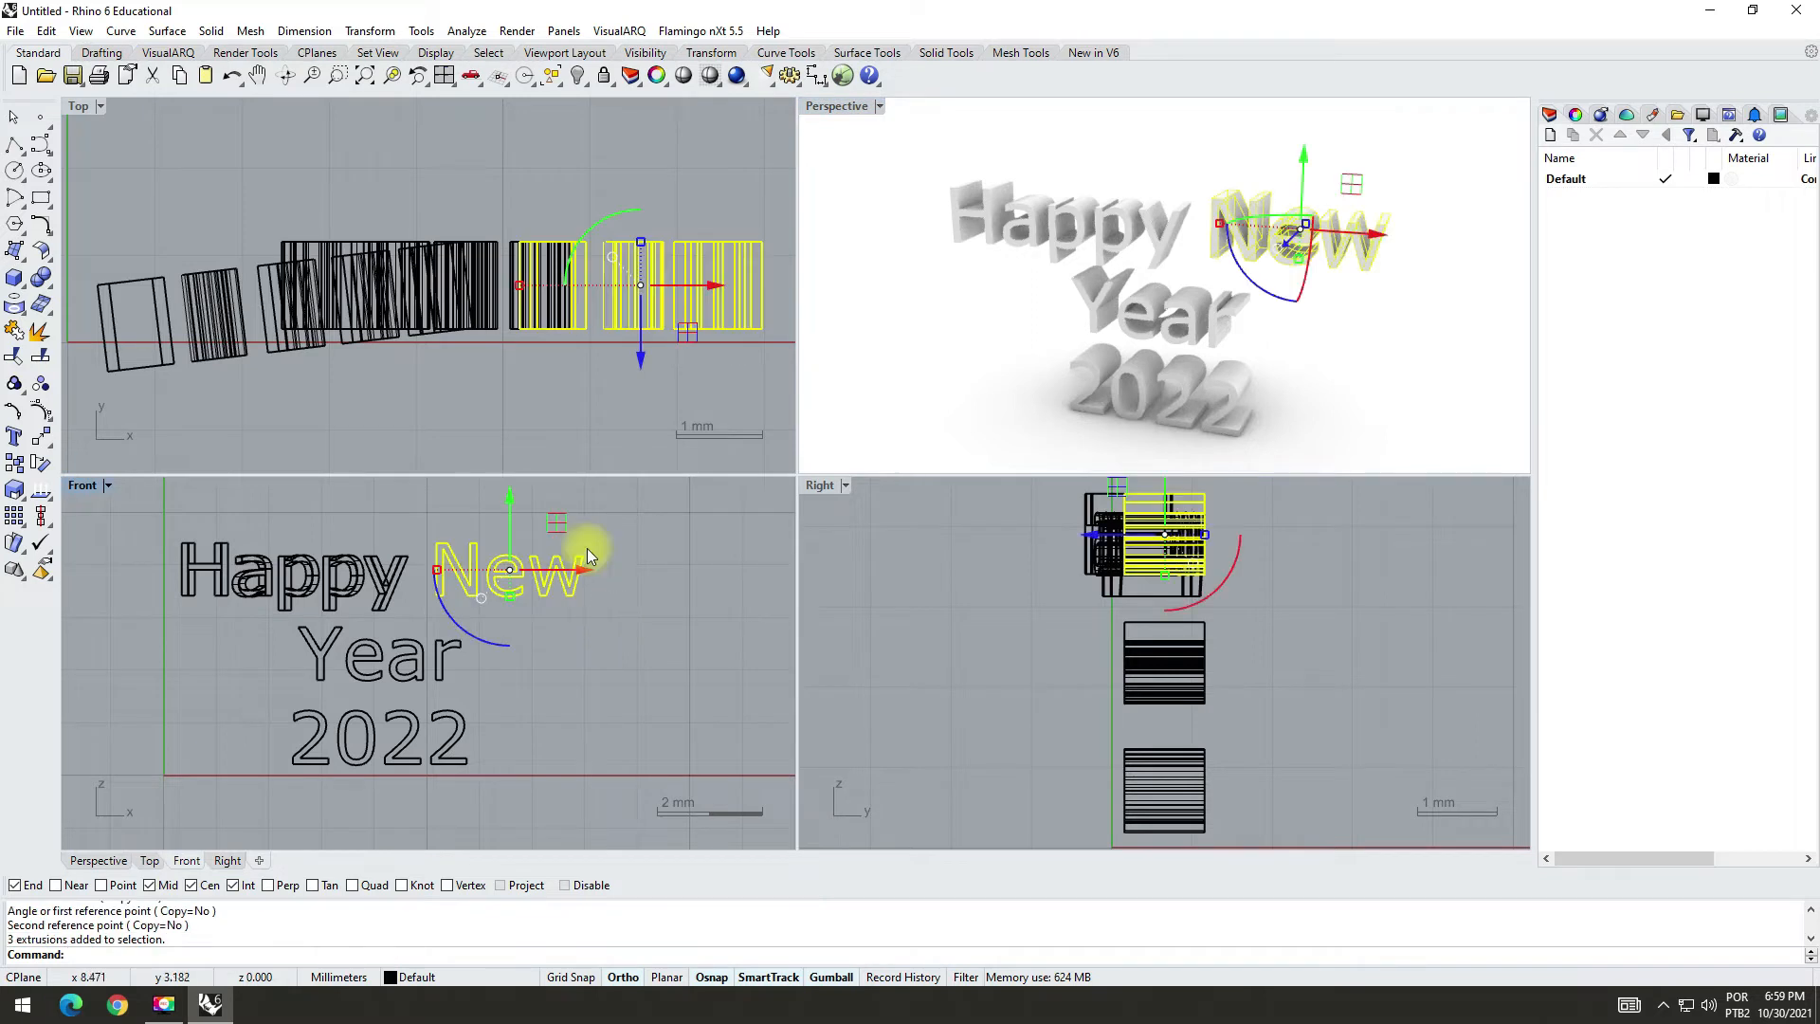
left_click(40, 463)
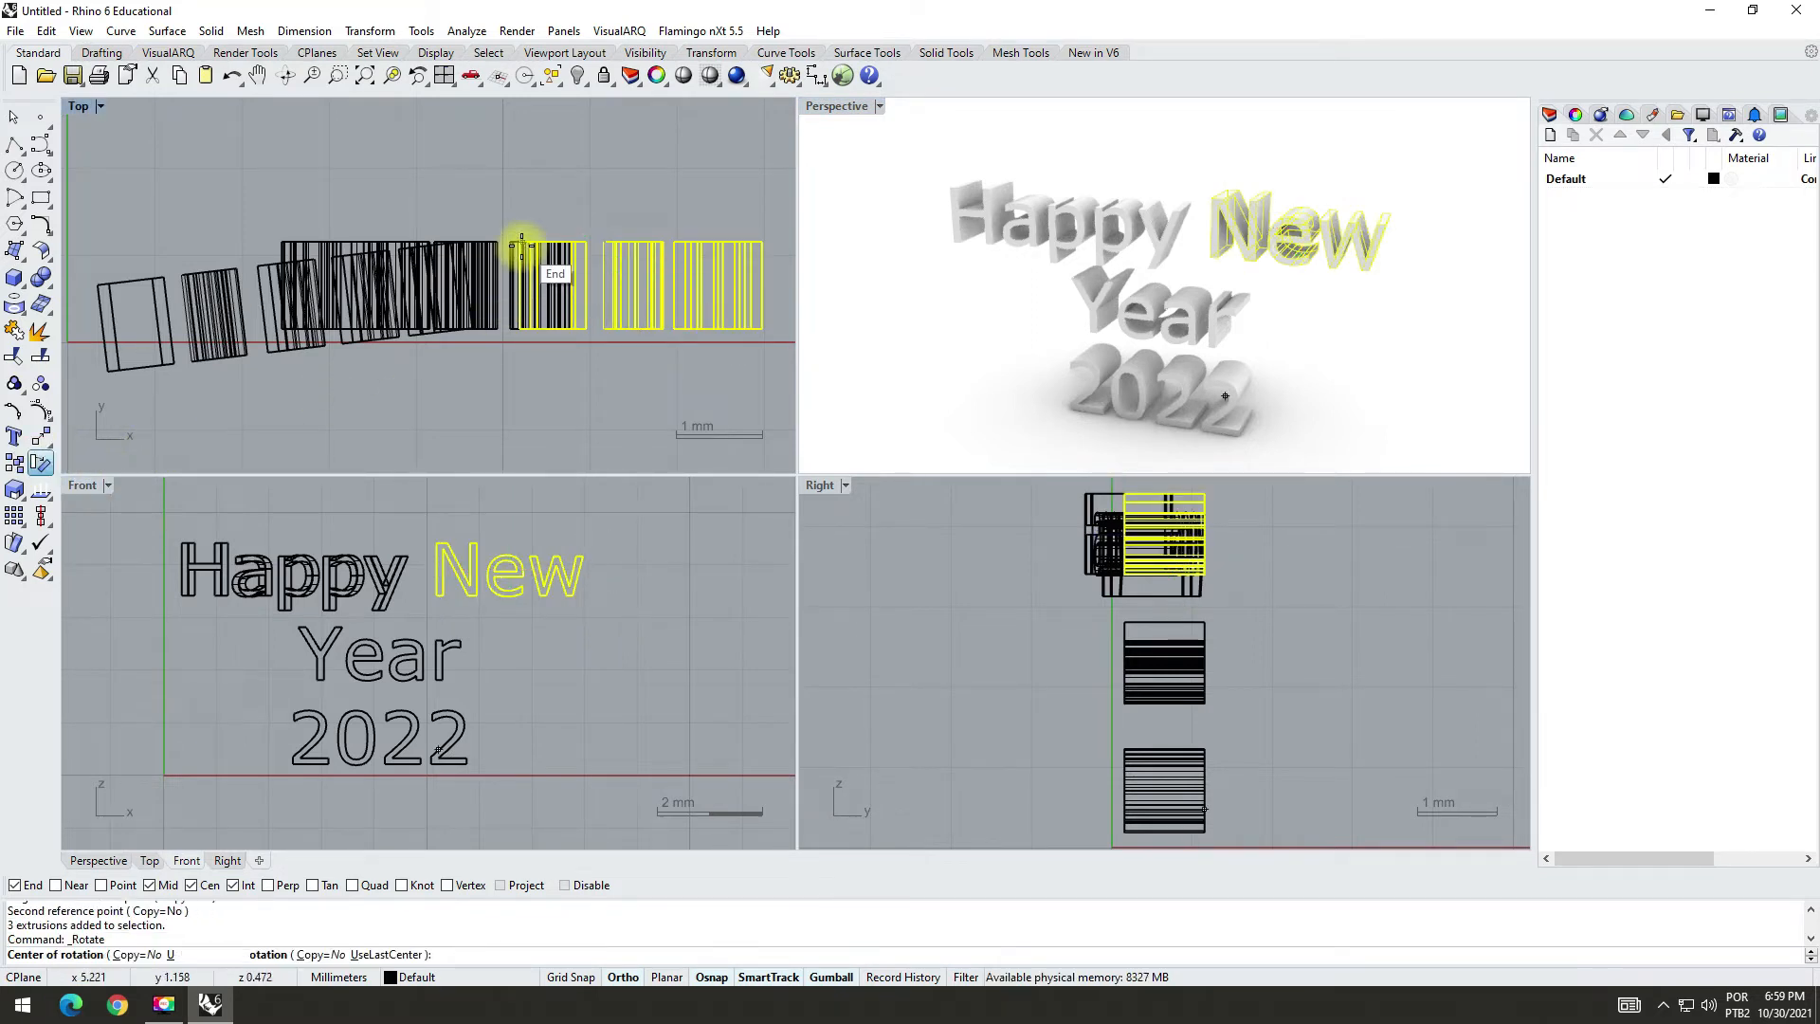
left_click(522, 244)
left_click(763, 242)
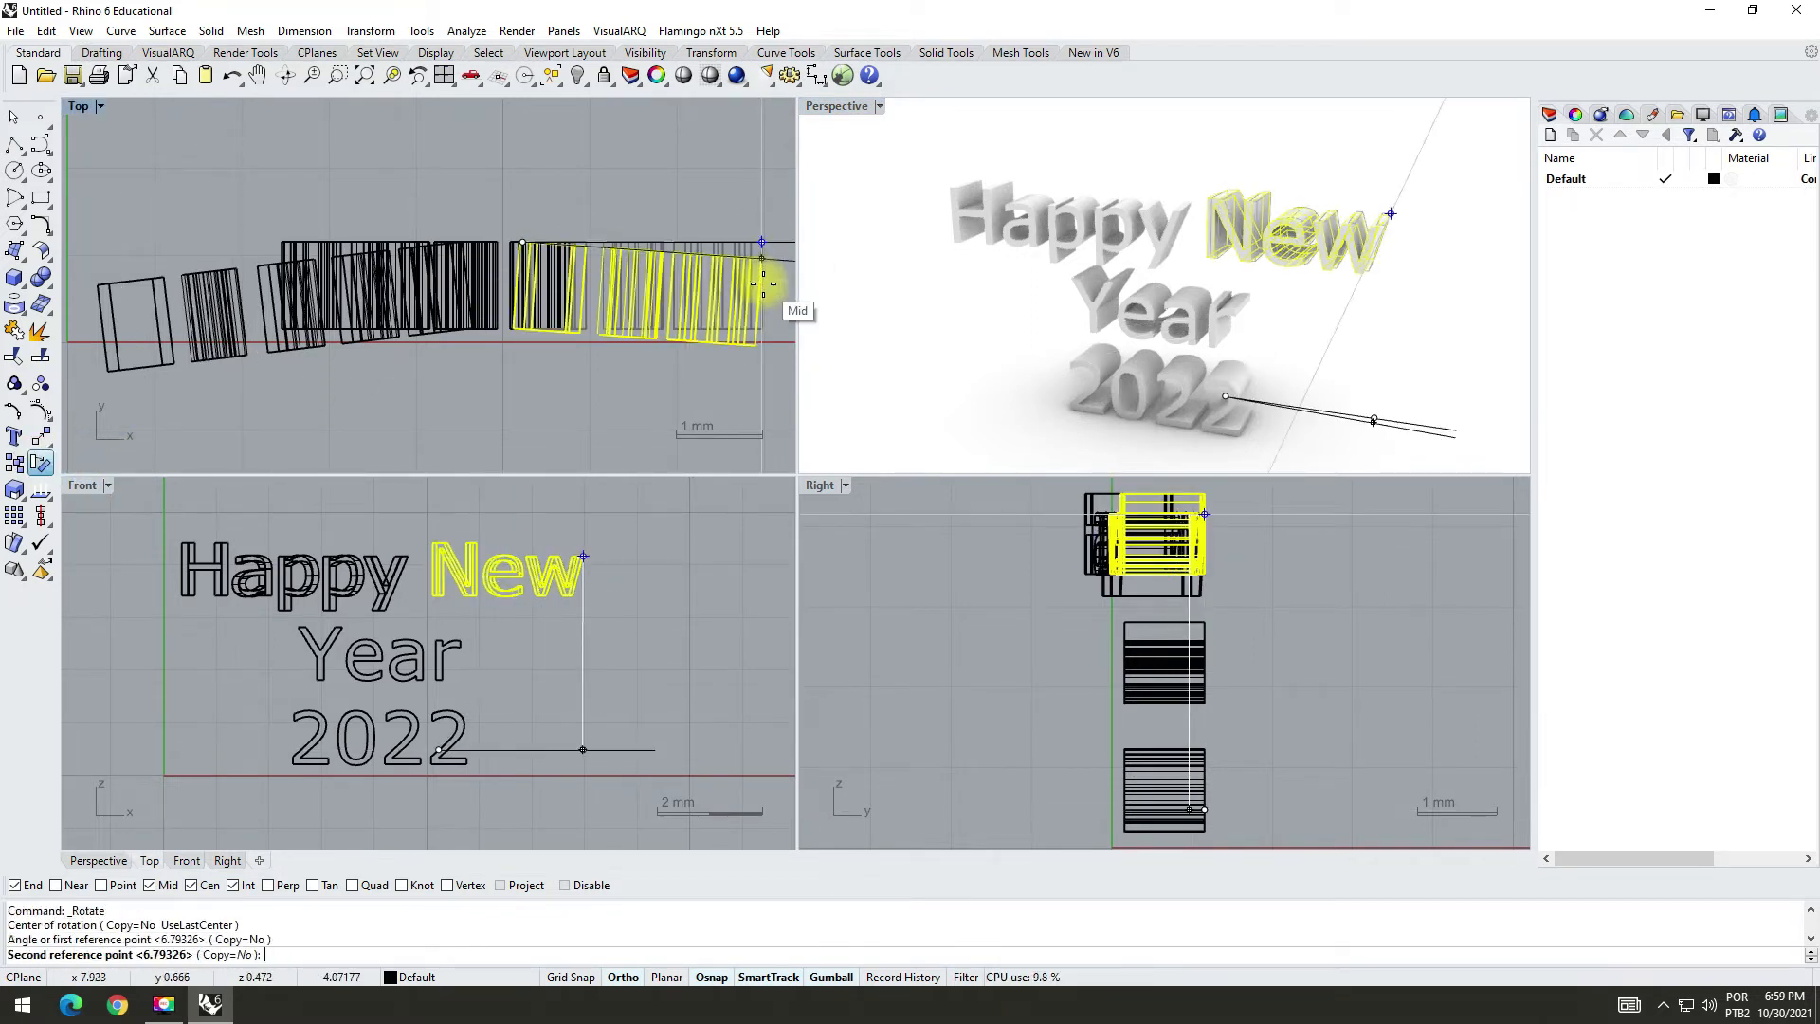
left_click(763, 287)
left_click(690, 184)
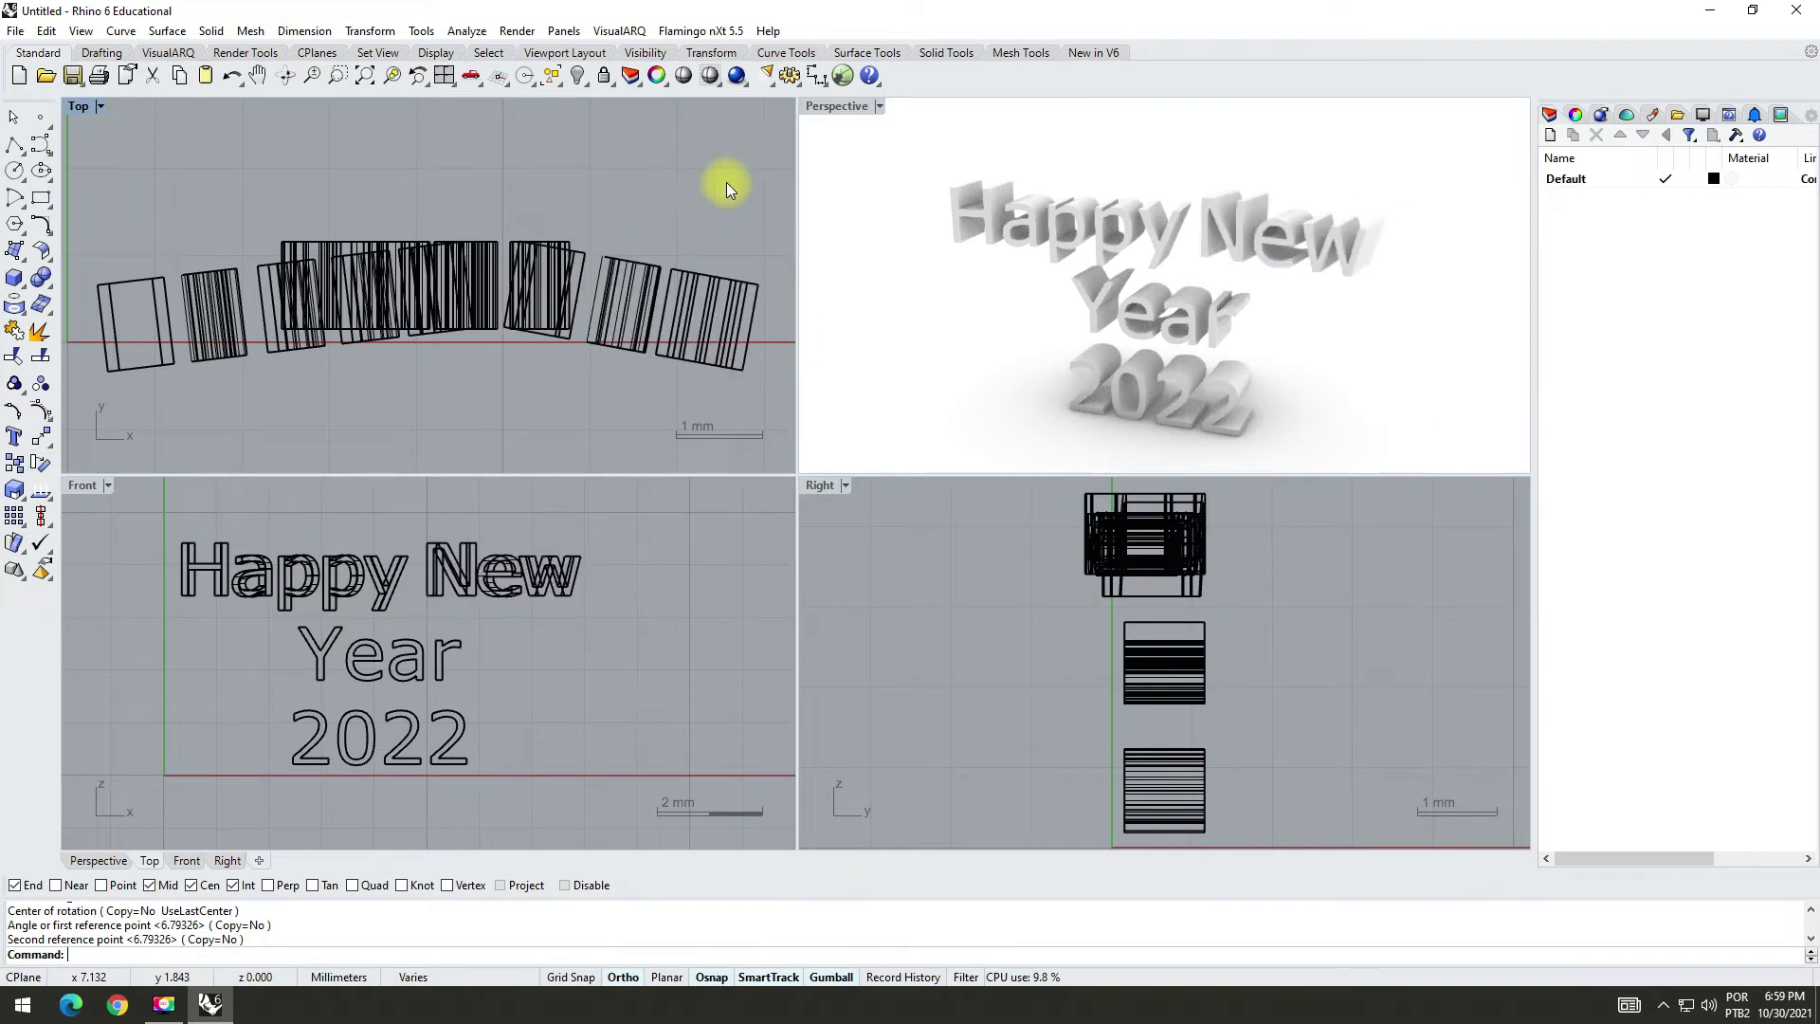
Step: Maximize the Perspective view and turn on edge softening with Force Softening for all the letters
double_click(830, 106)
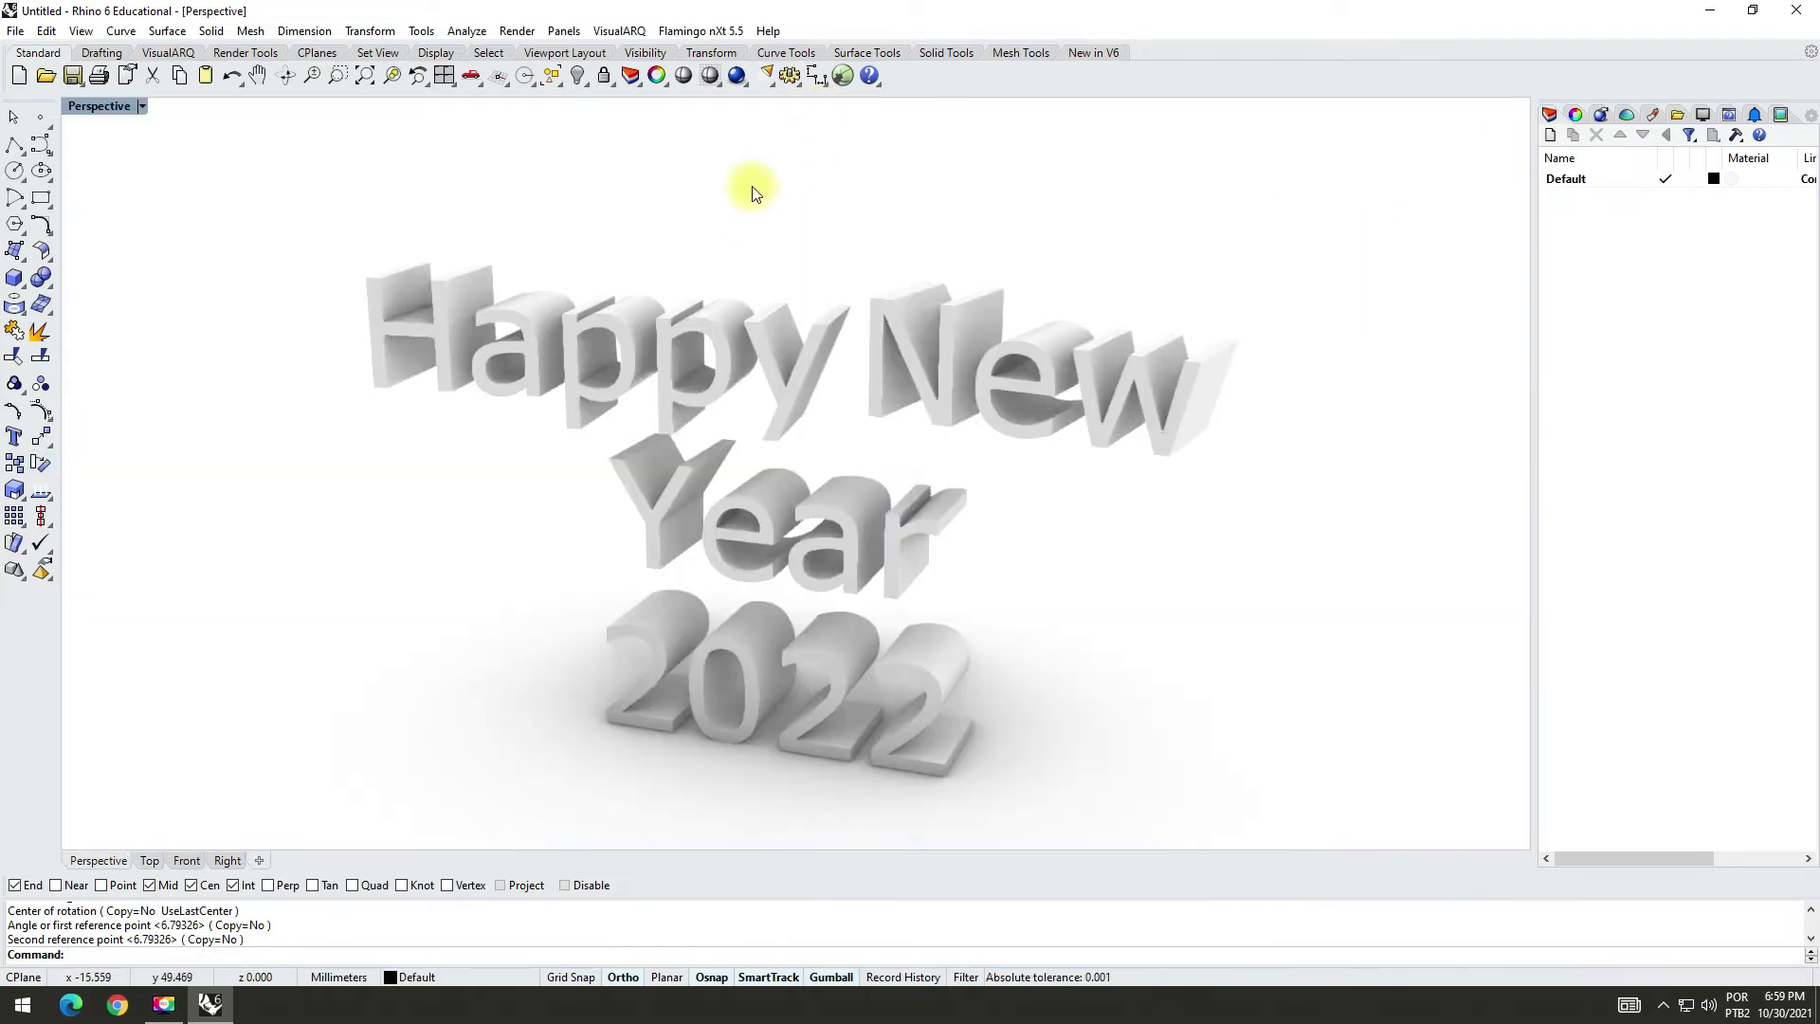
mouse_move(752, 211)
right_mouse_down()
mouse_move(764, 179)
mouse_move(760, 194)
right_mouse_up()
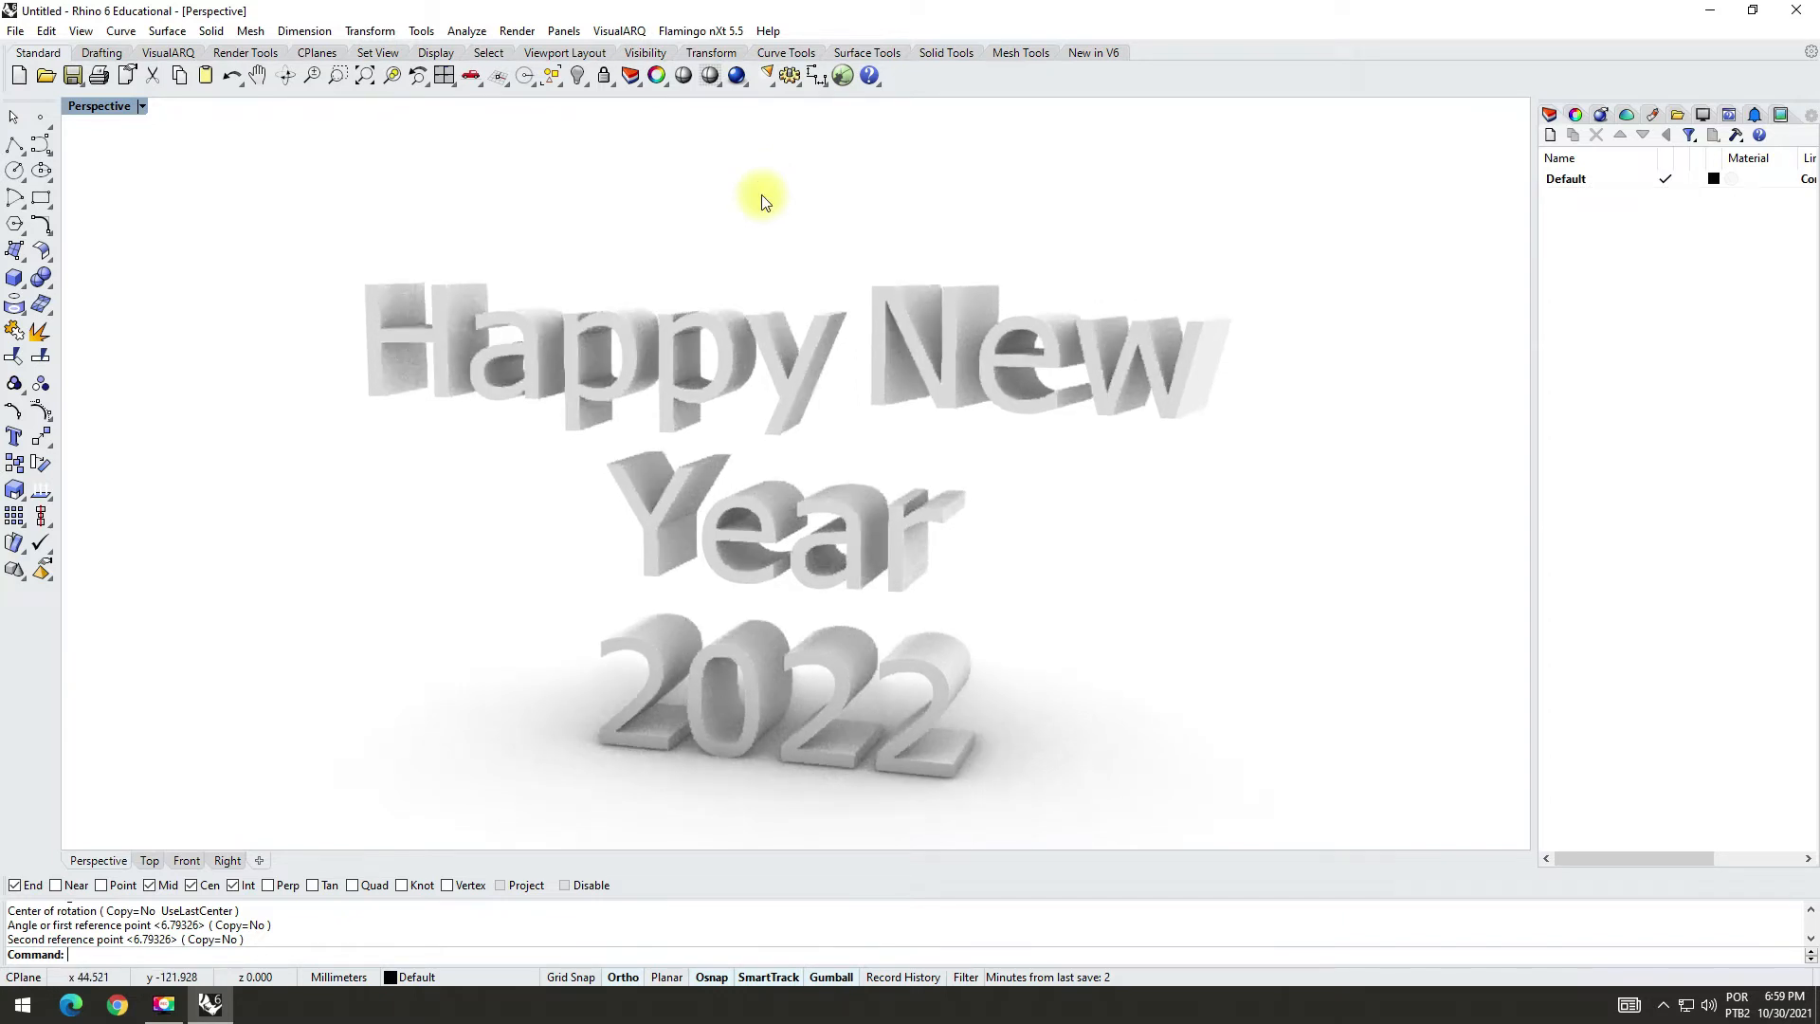
mouse_move(730, 224)
right_mouse_down()
mouse_move(760, 248)
mouse_move(732, 233)
right_mouse_up()
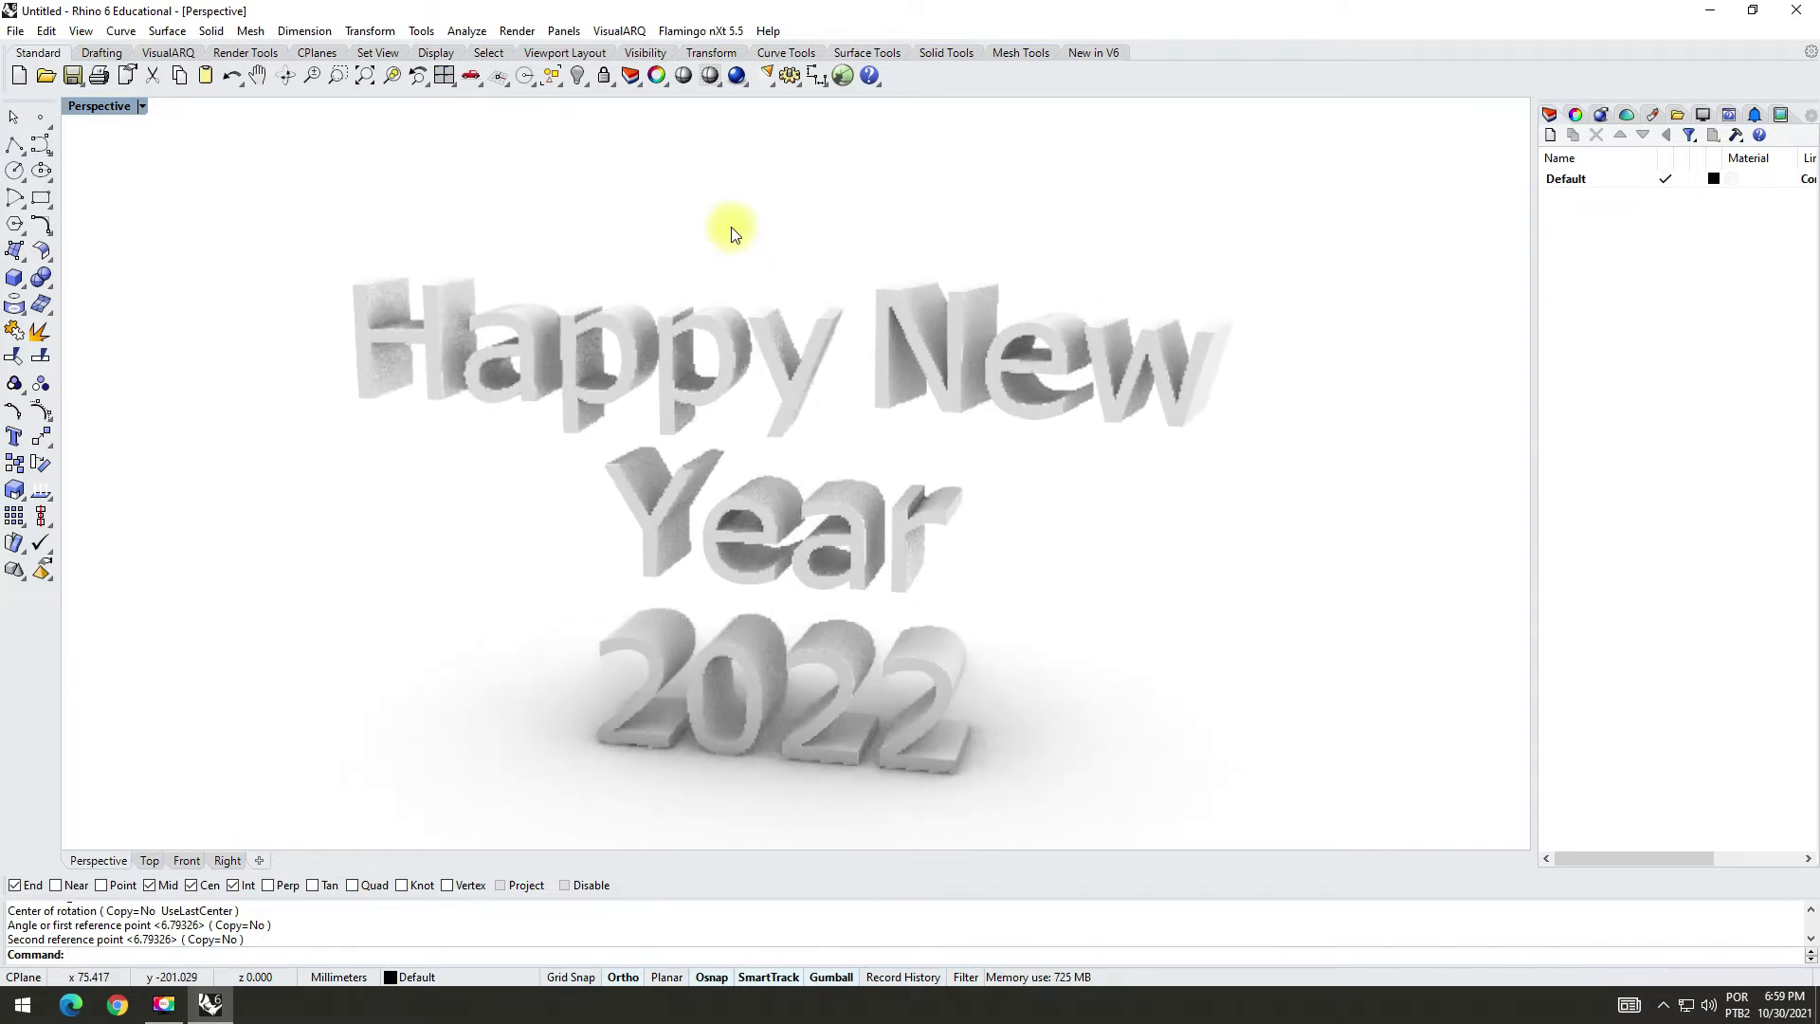
left_click_drag(244, 192, 1319, 823)
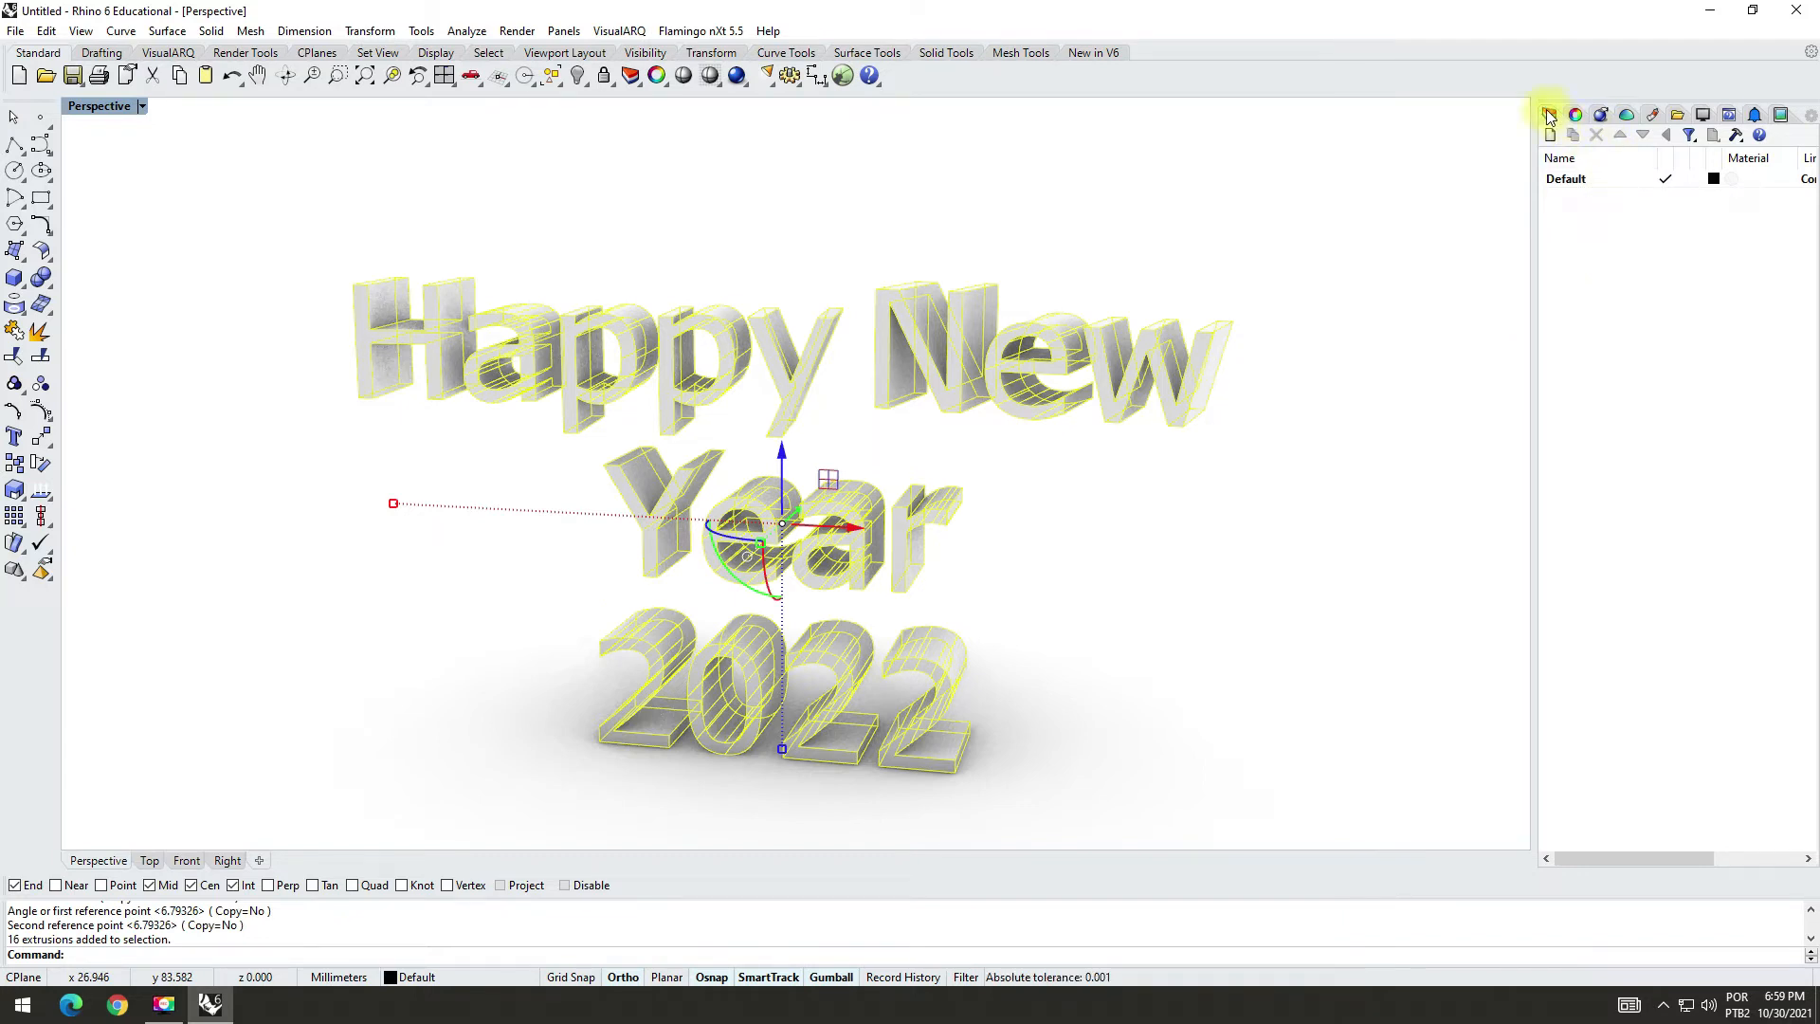
left_click(1575, 115)
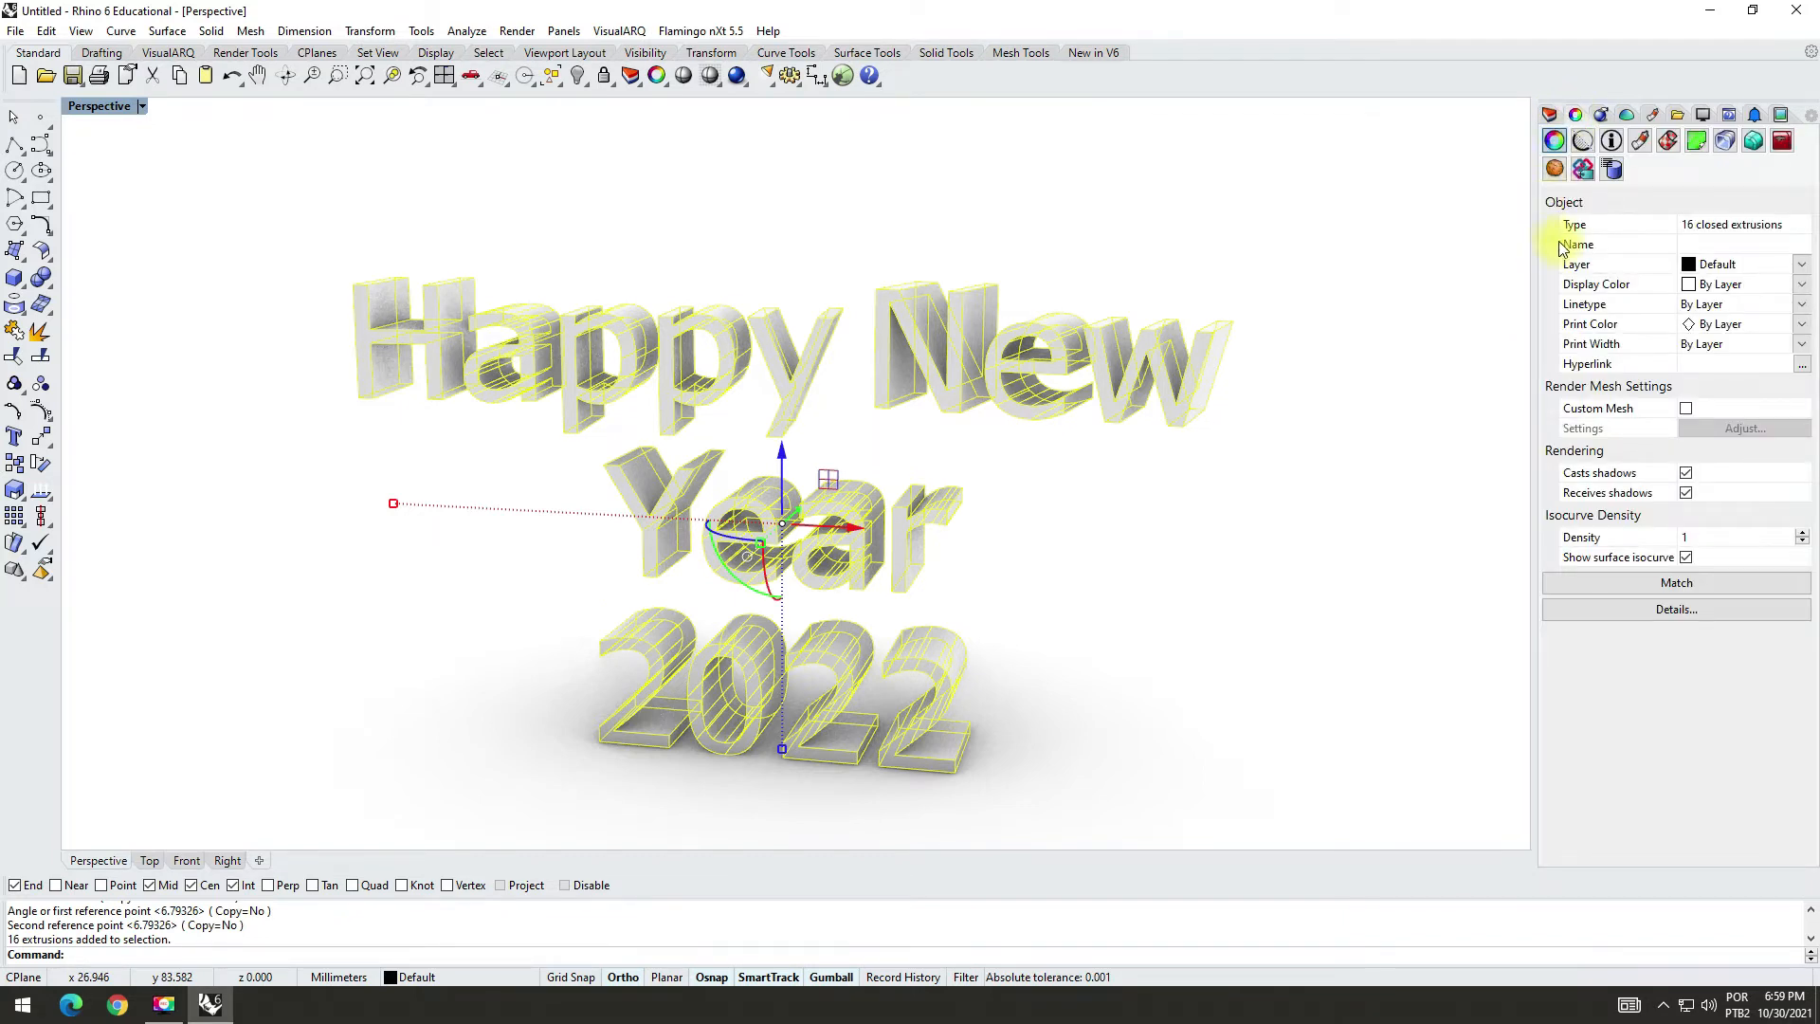
left_click(1754, 141)
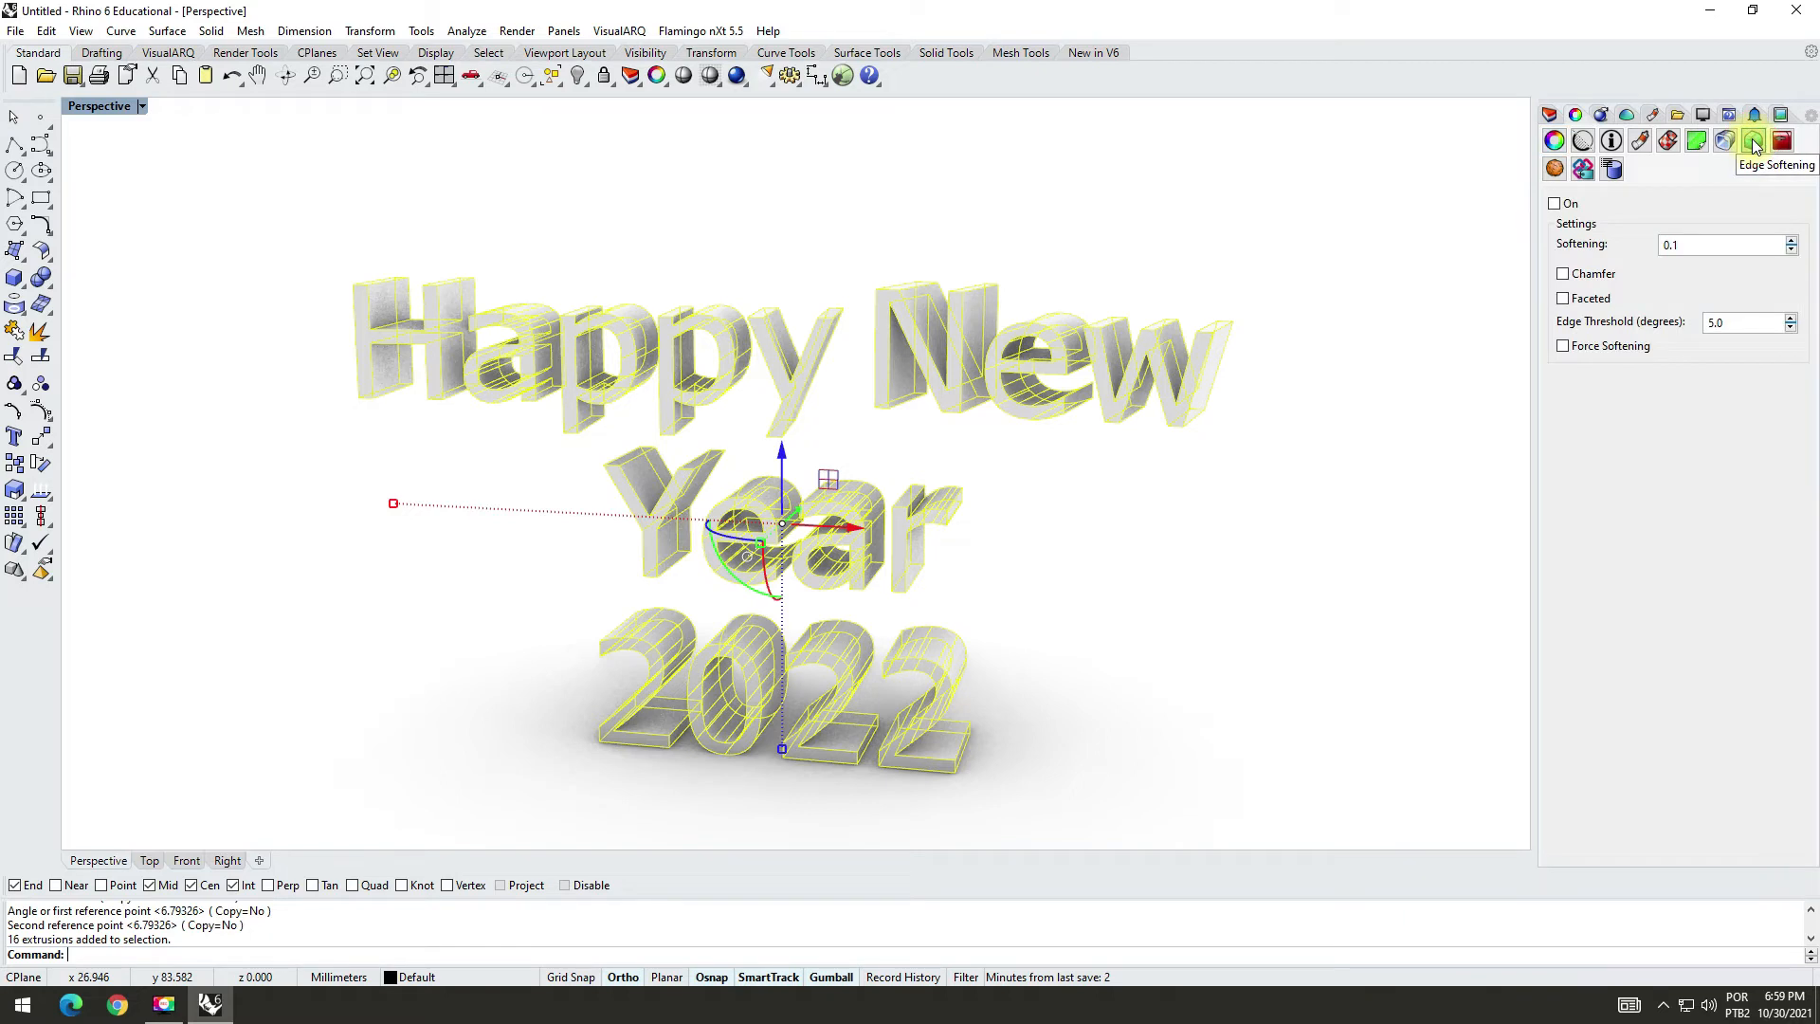
left_click(1555, 205)
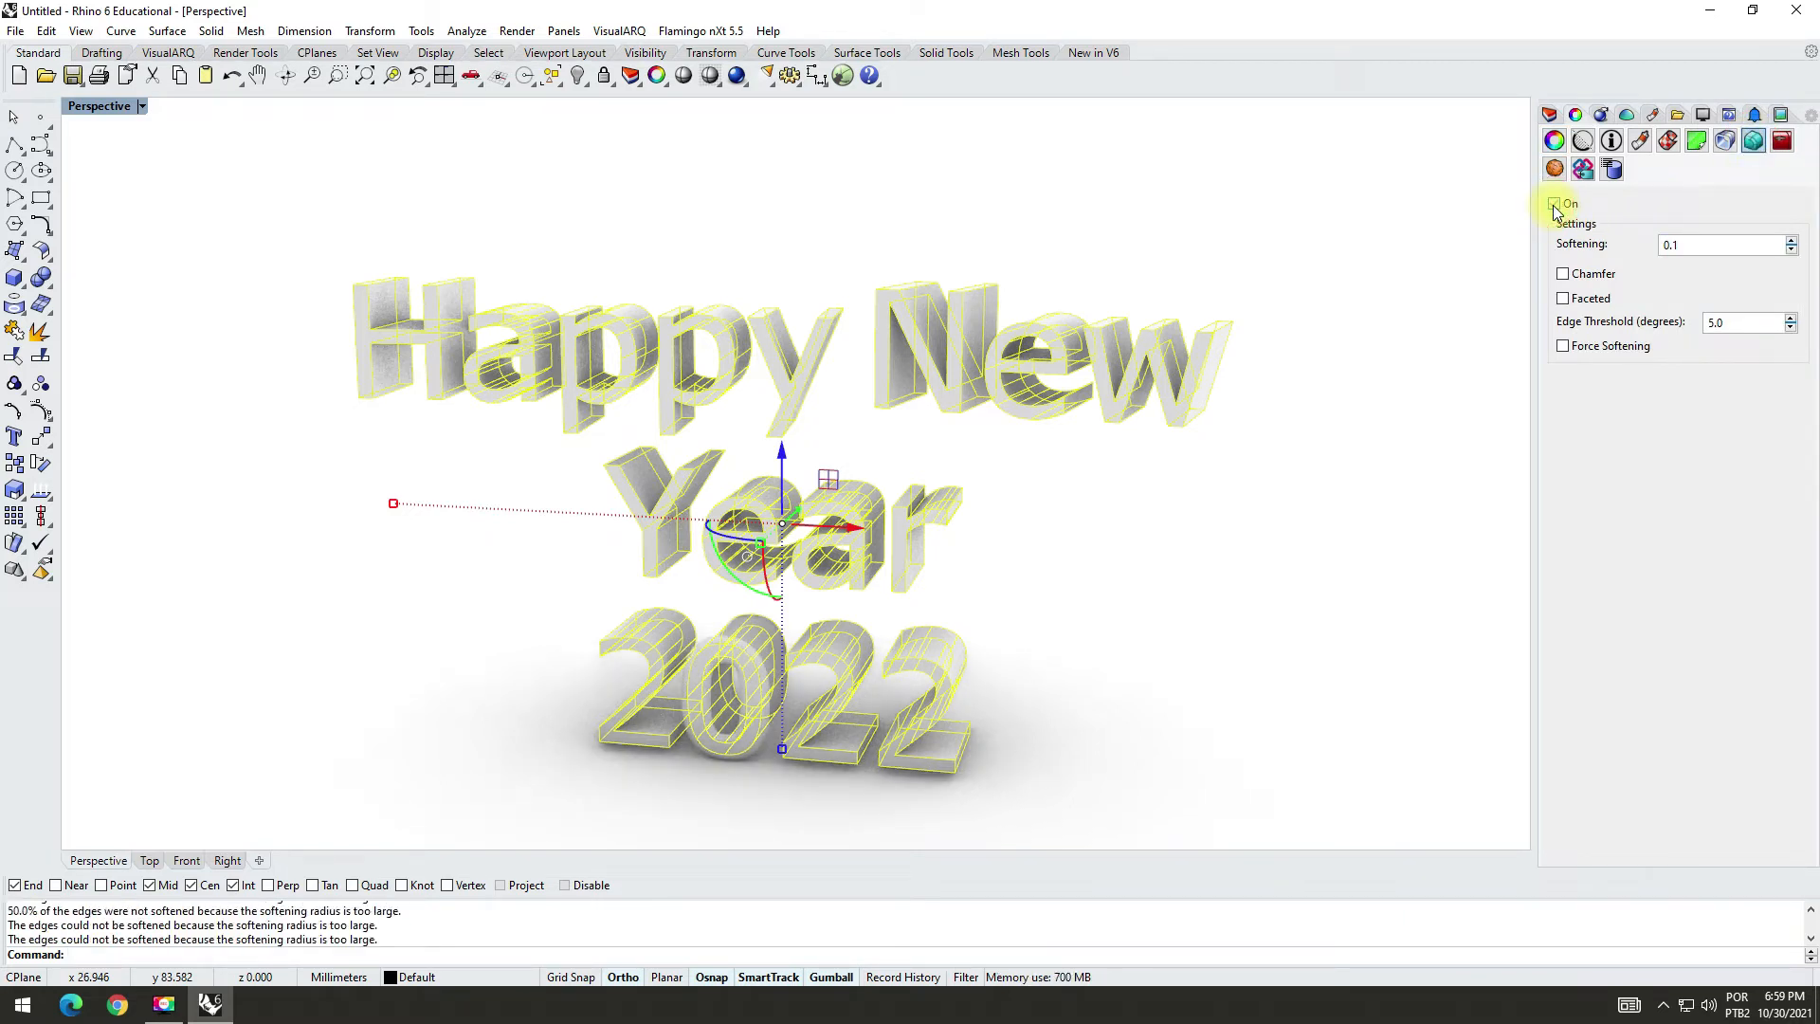
left_click(1563, 345)
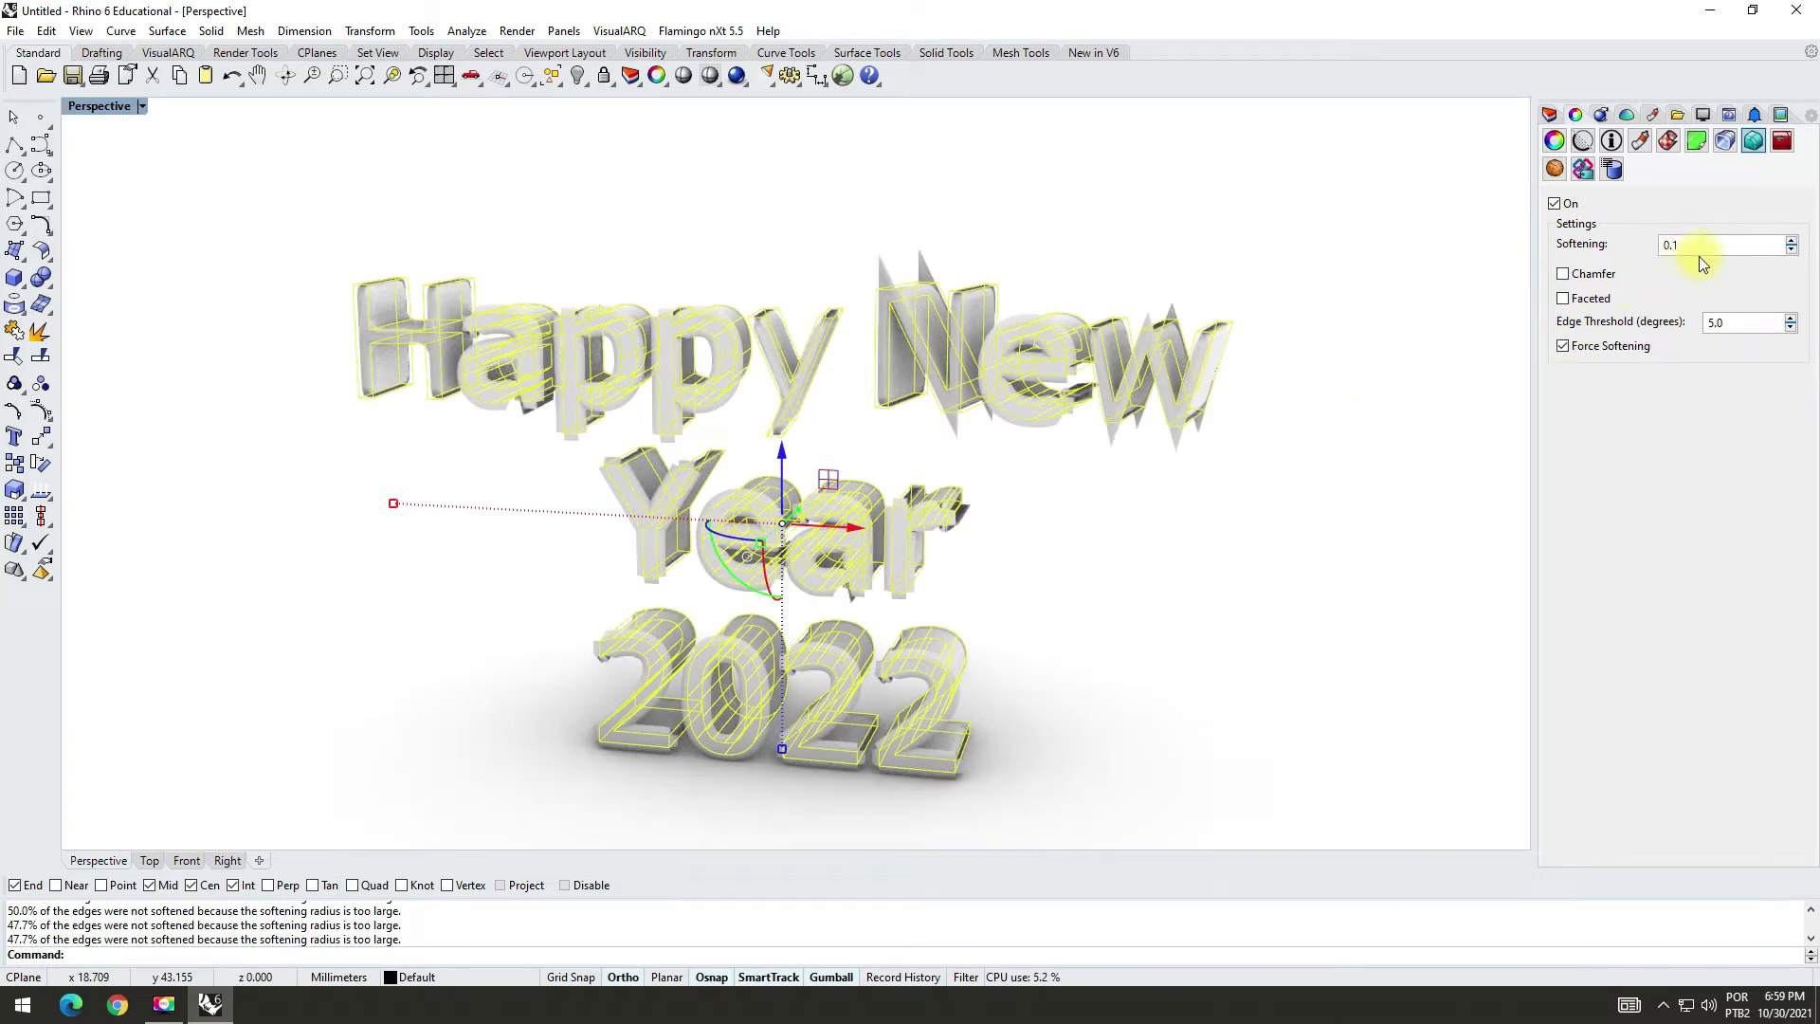
Step: Set the edge softening of all the letters to 0.03 and check the rounded edges
type("0")
key("Tab")
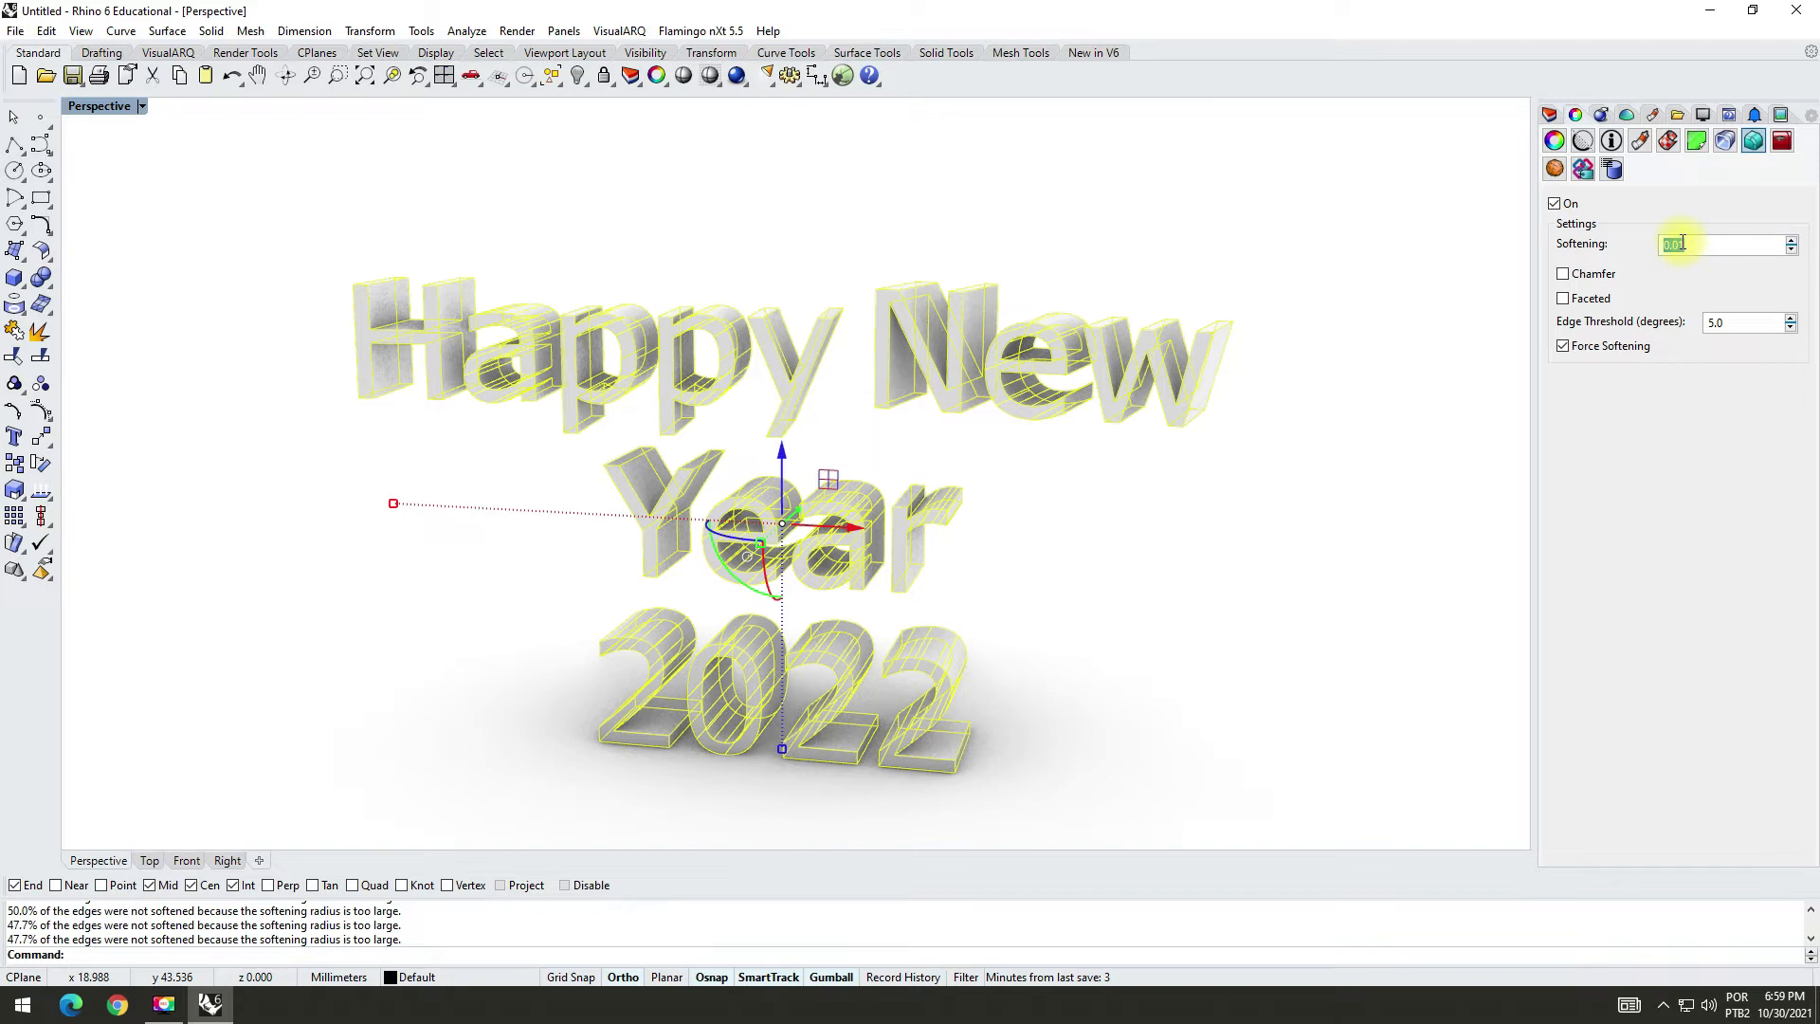
type("3")
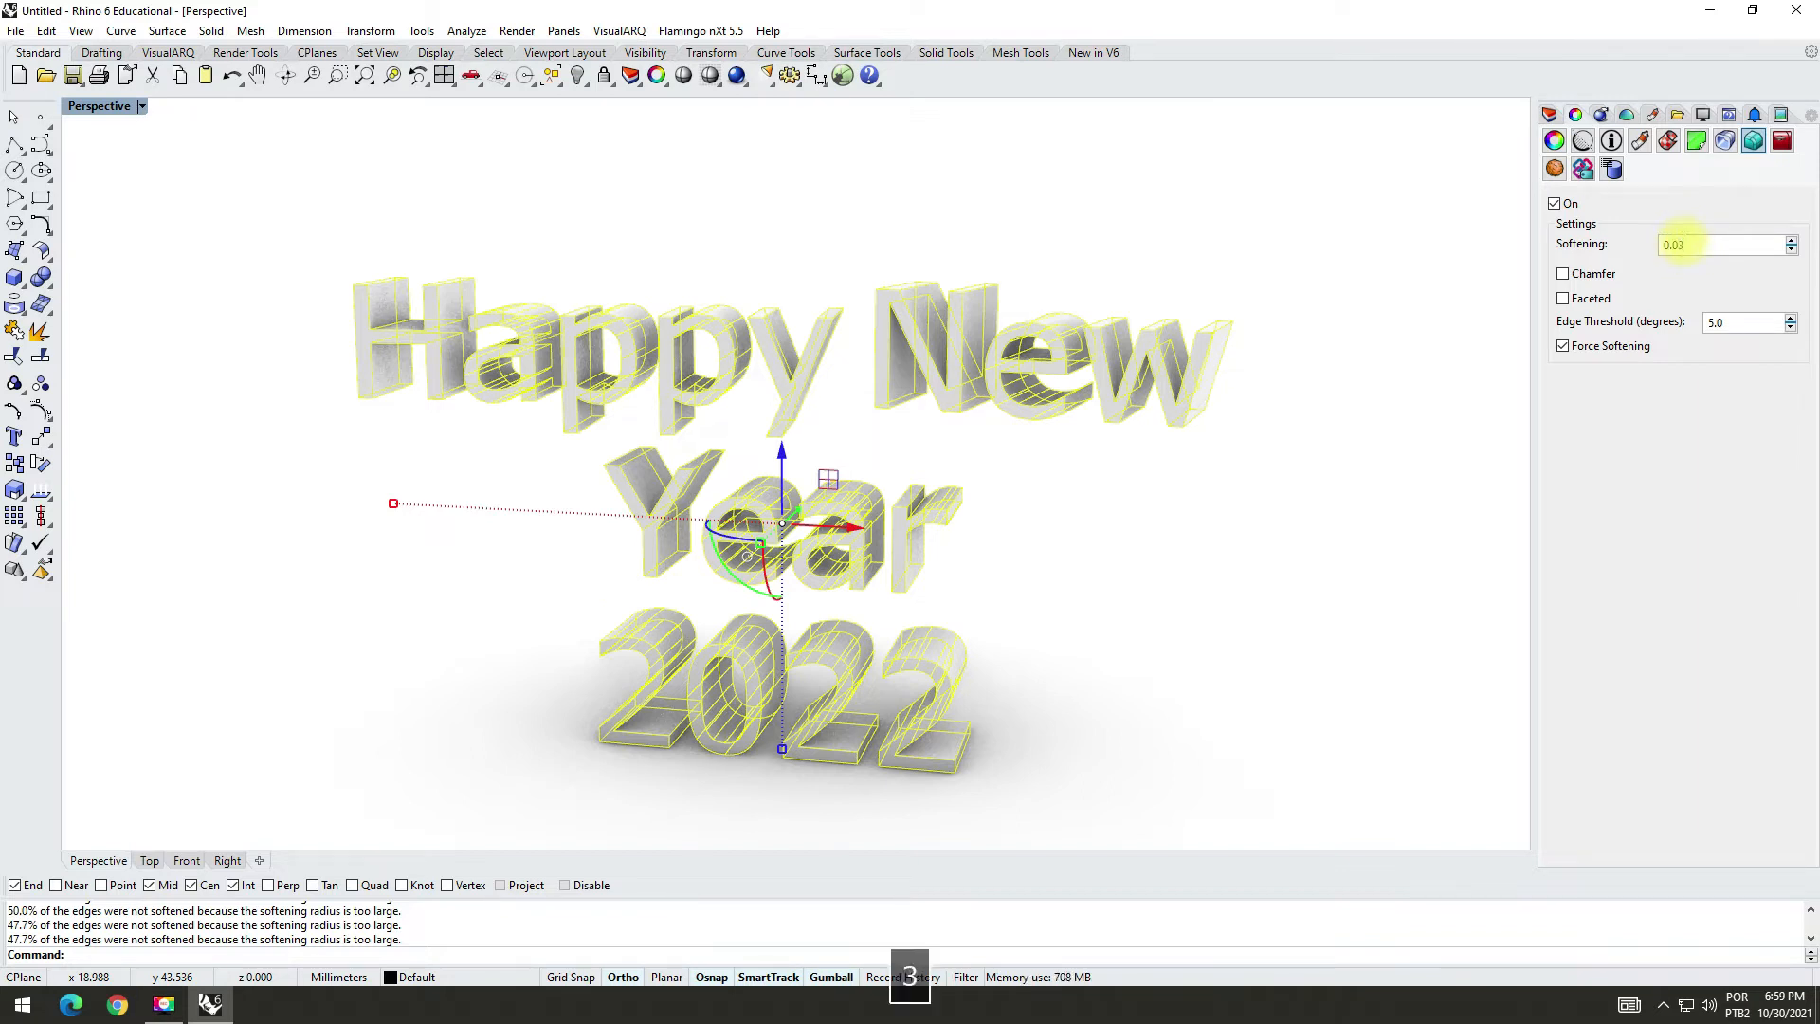
key("Tab")
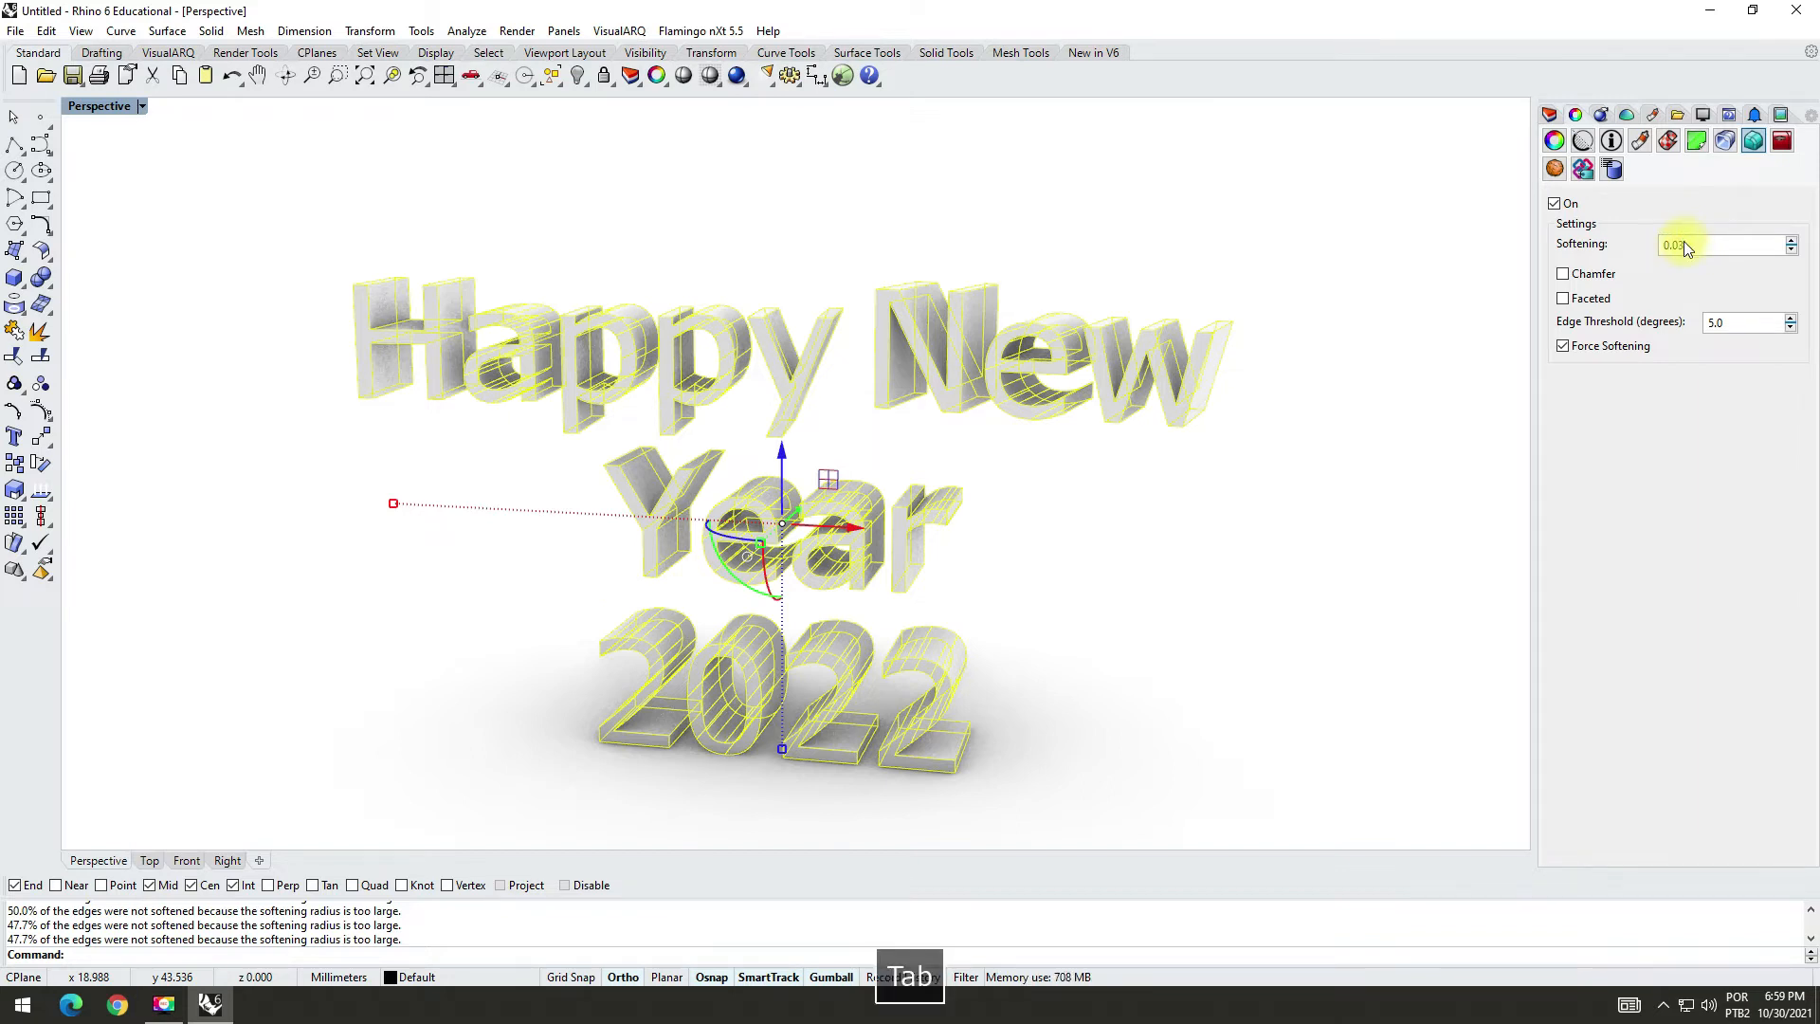
left_click(990, 485)
mouse_move(1008, 508)
right_mouse_down()
mouse_move(1056, 520)
mouse_move(975, 488)
mouse_move(987, 500)
right_mouse_up()
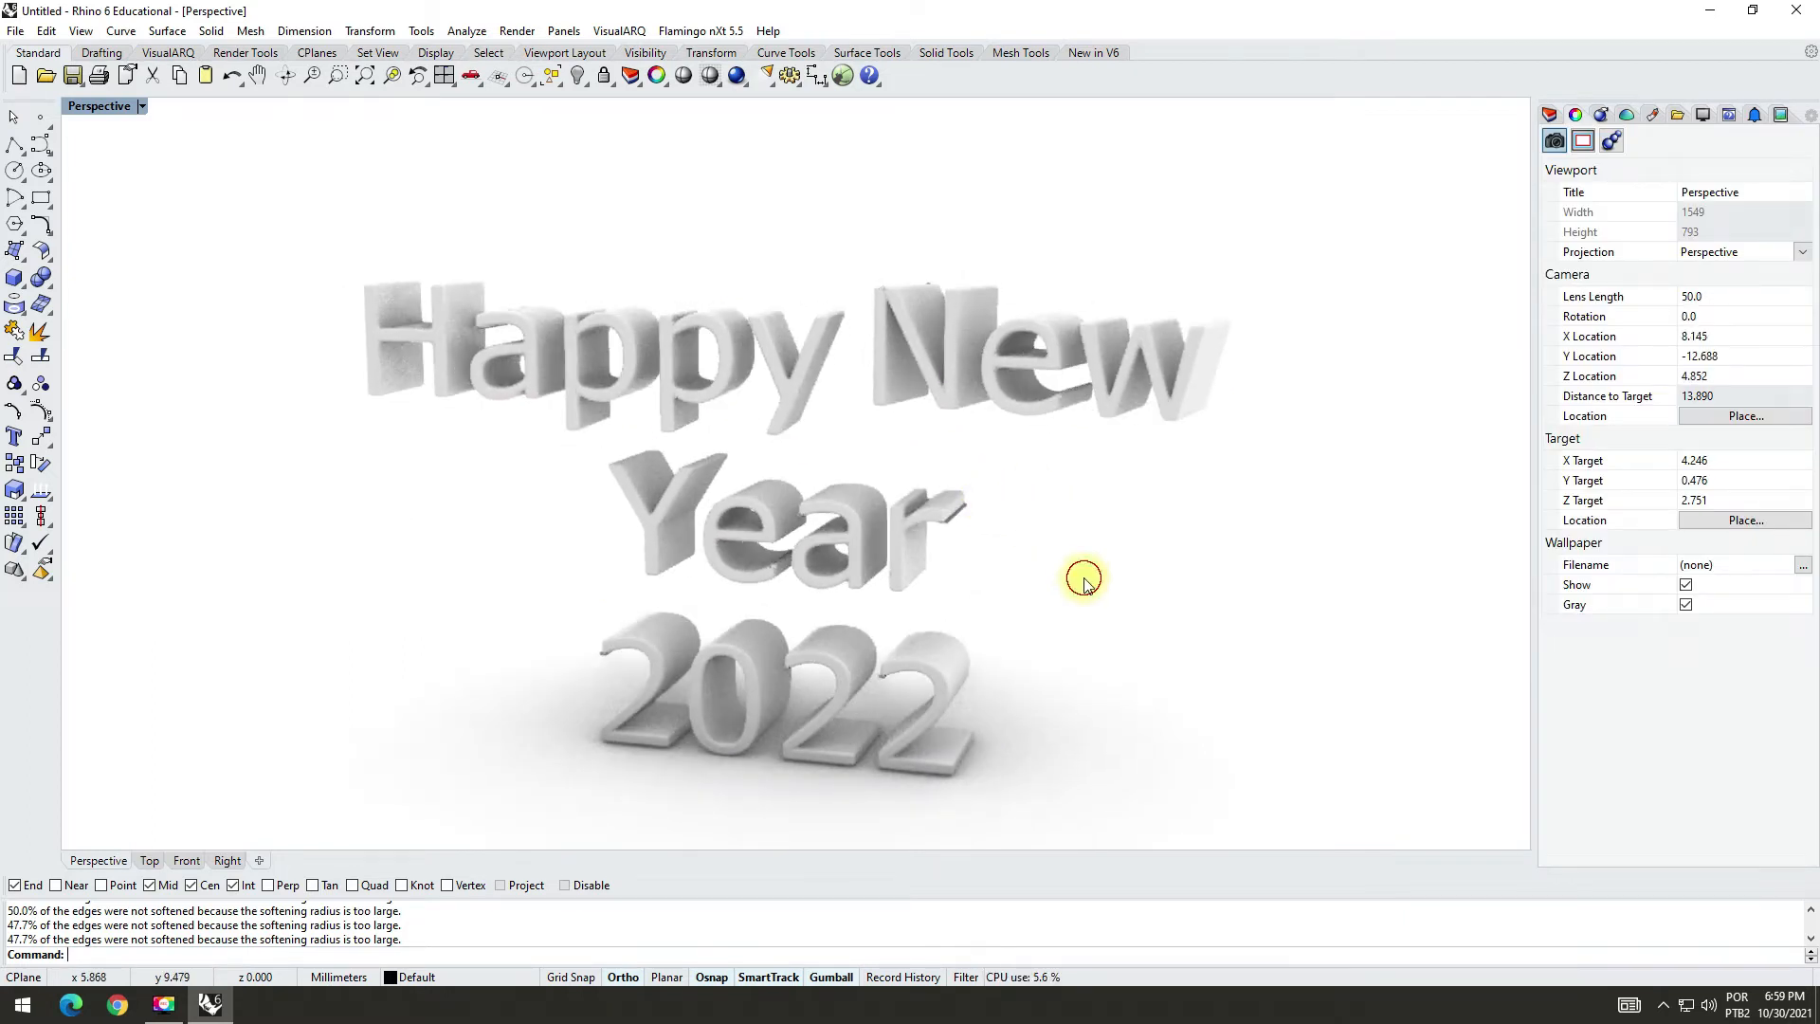
Step: Set the edge softening of all the letters to 0.01 and inspect the lettering from a lower angle
left_click_drag(244, 199, 1333, 822)
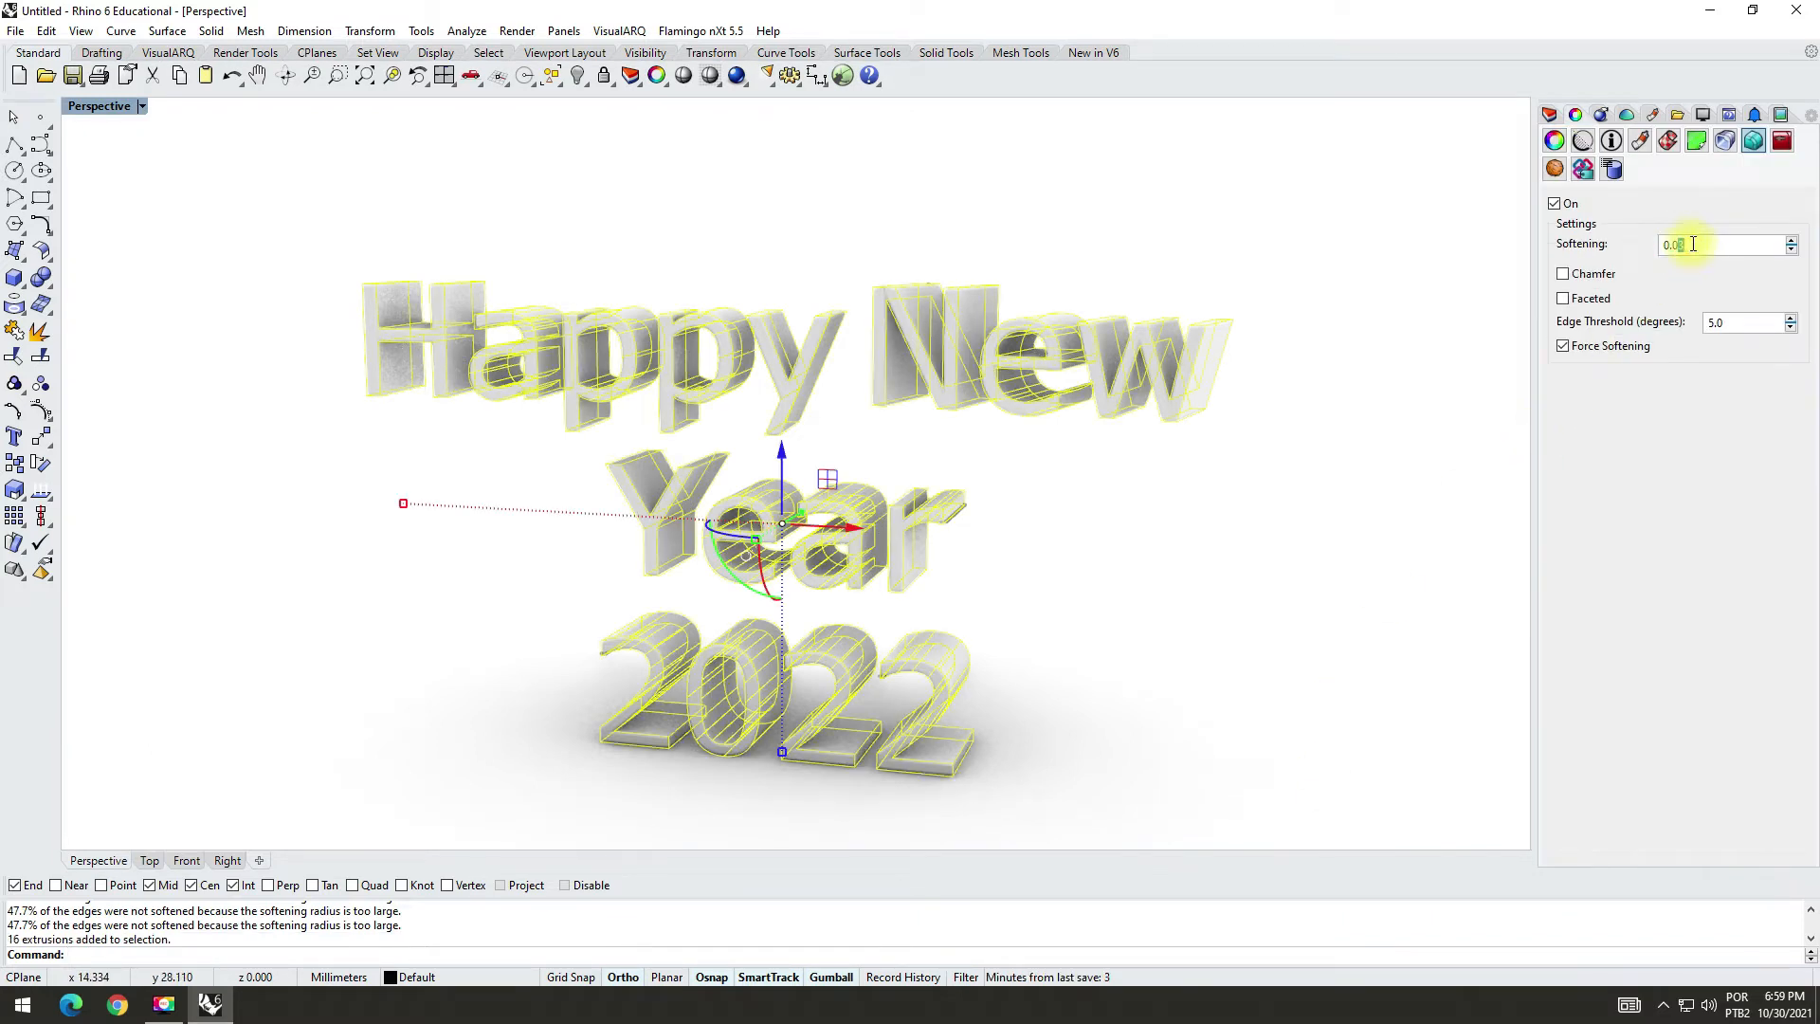
type("1")
key("Return")
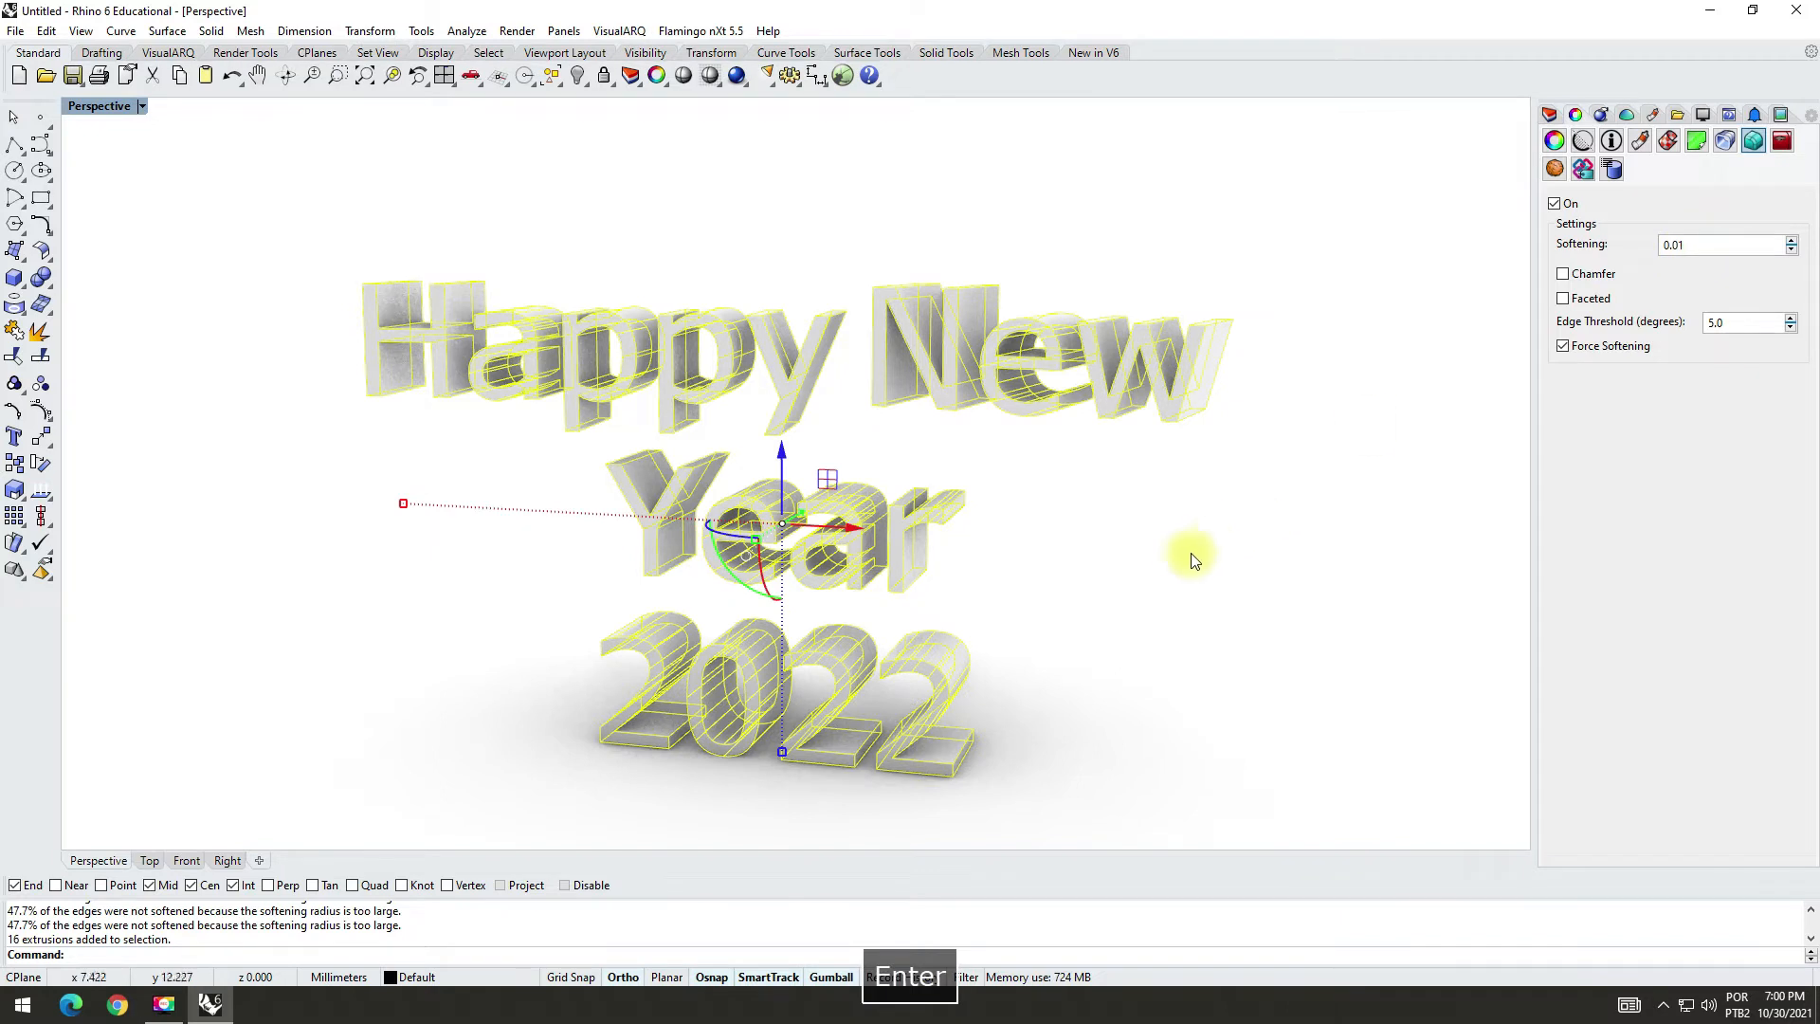
left_click(1342, 377)
mouse_move(1087, 579)
right_mouse_down()
mouse_move(1128, 656)
mouse_move(1077, 602)
right_mouse_up()
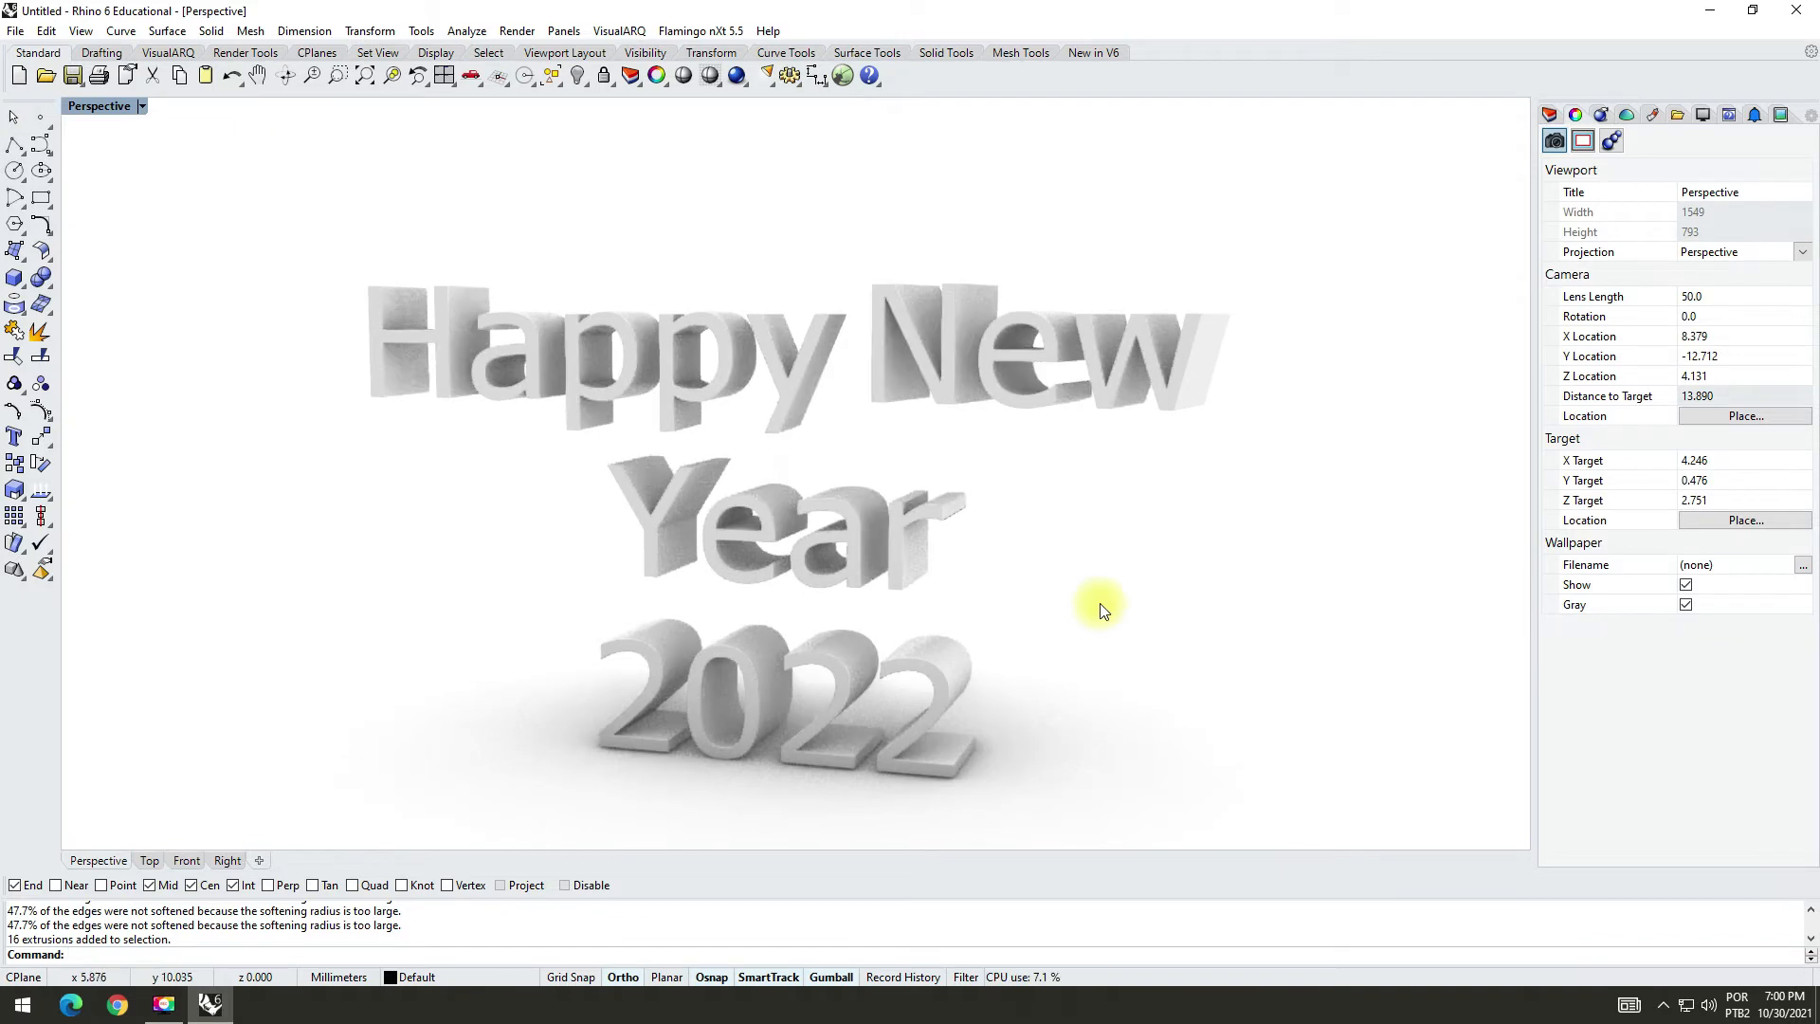
right_click_drag(1109, 679, 1049, 585, "shift")
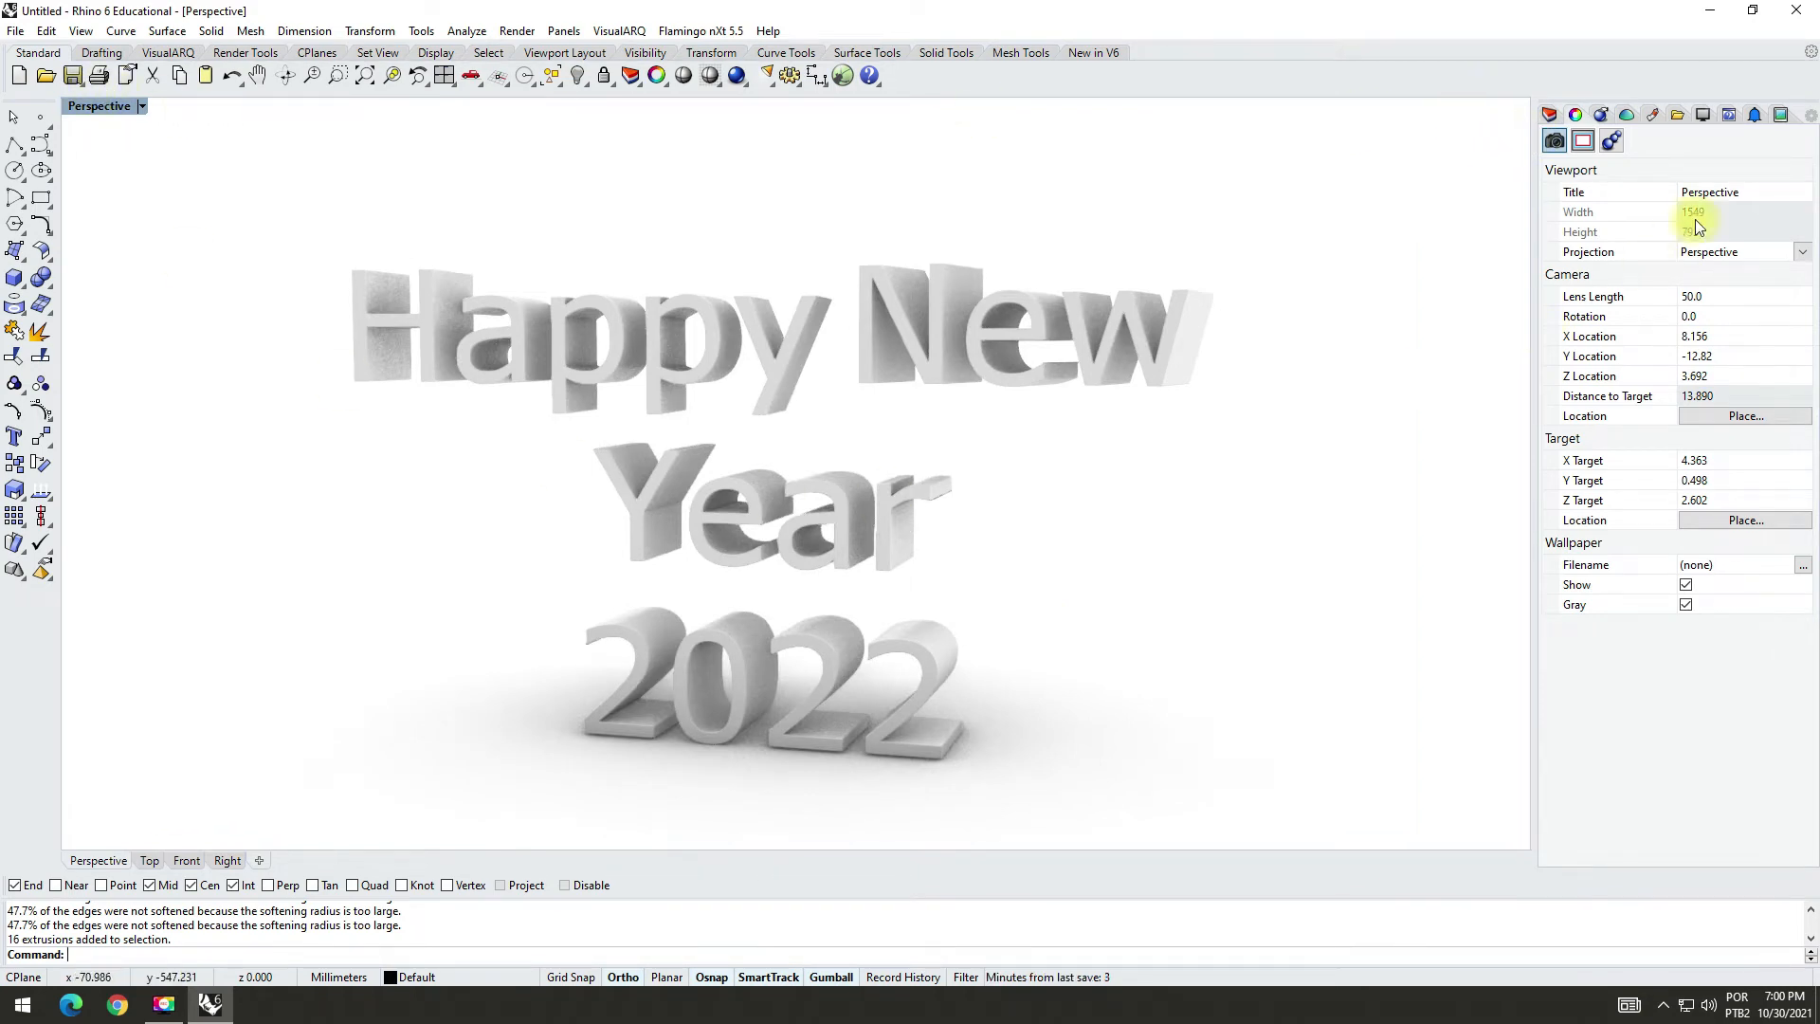
Step: Create a new Plastic material and name it "Red"
left_click(1655, 111)
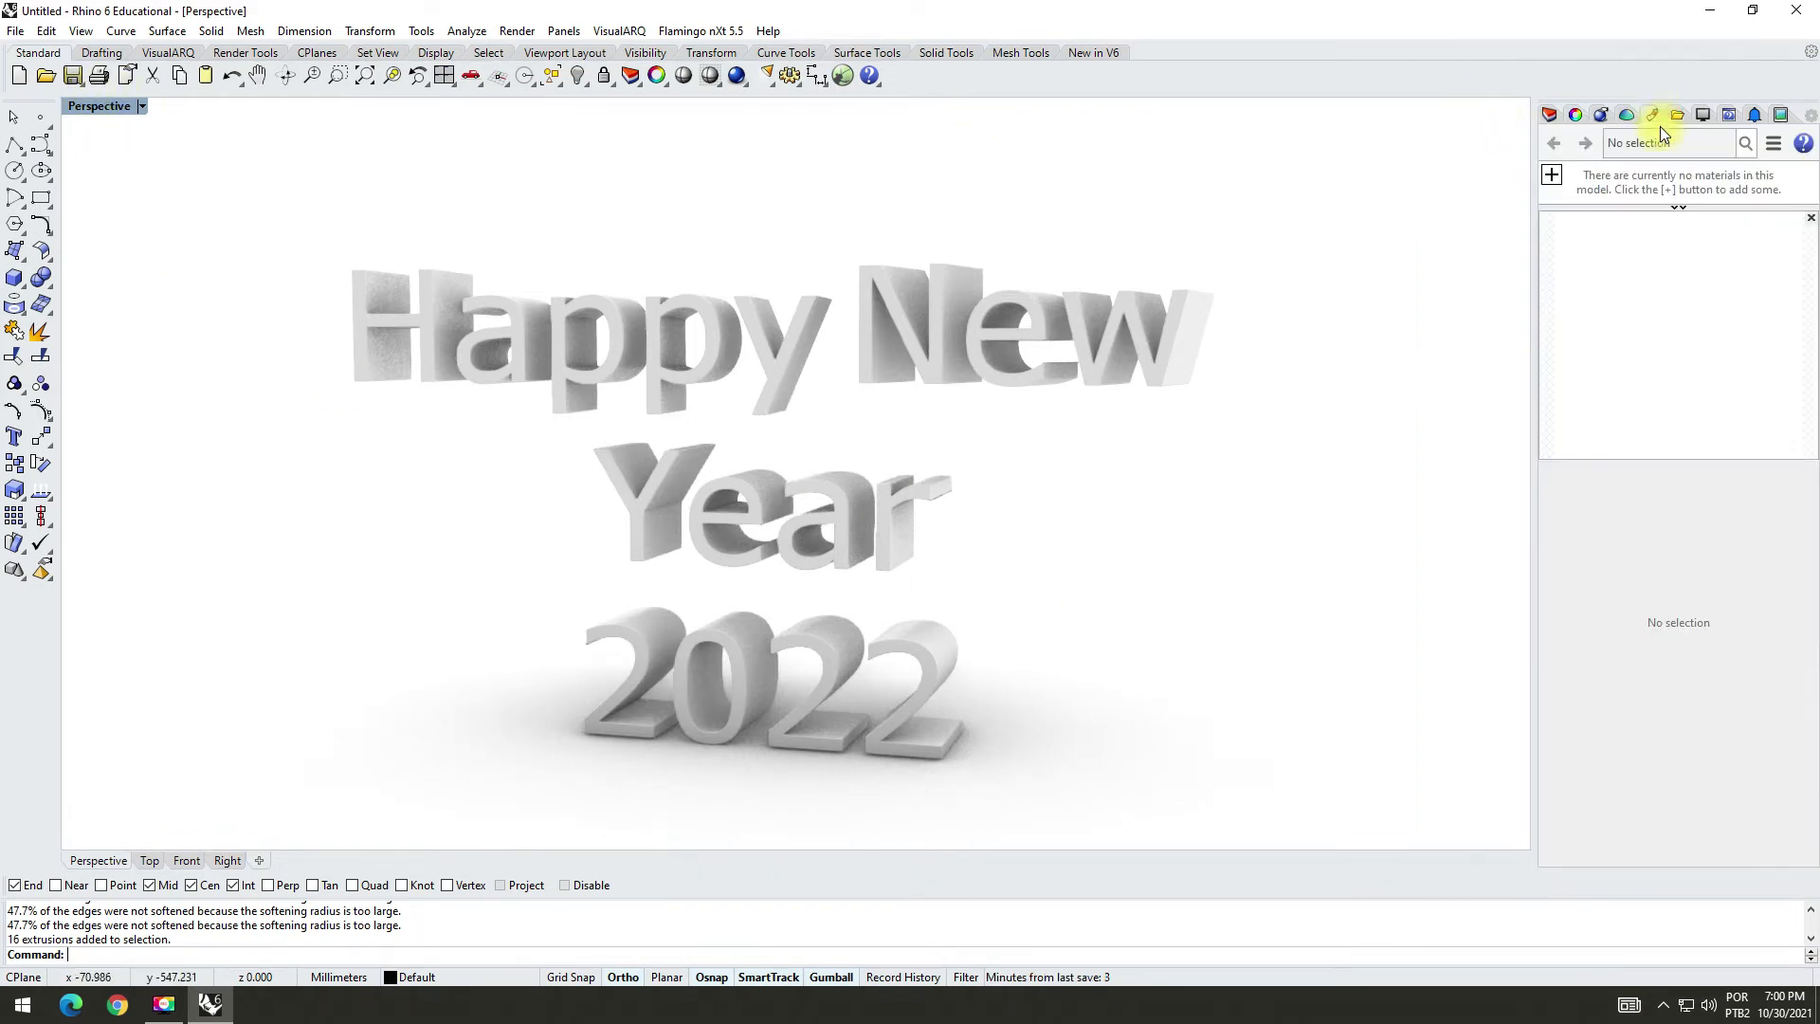
left_click(1552, 177)
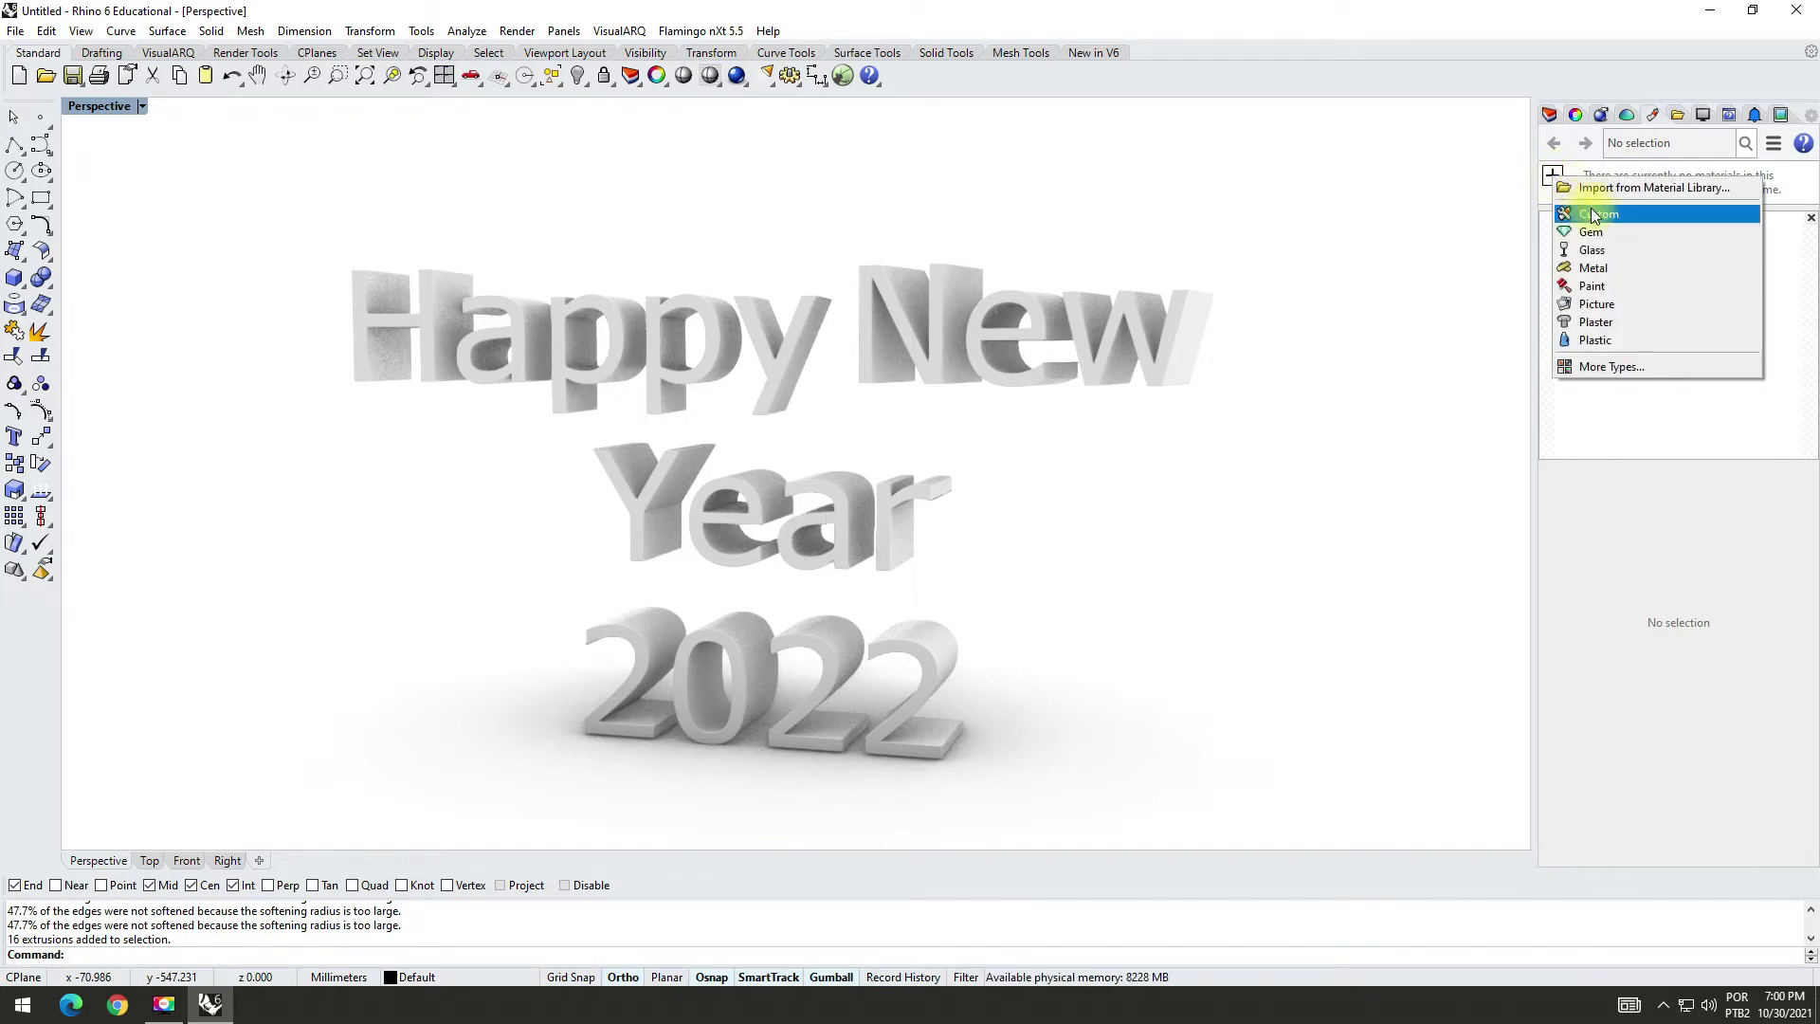
left_click(1602, 339)
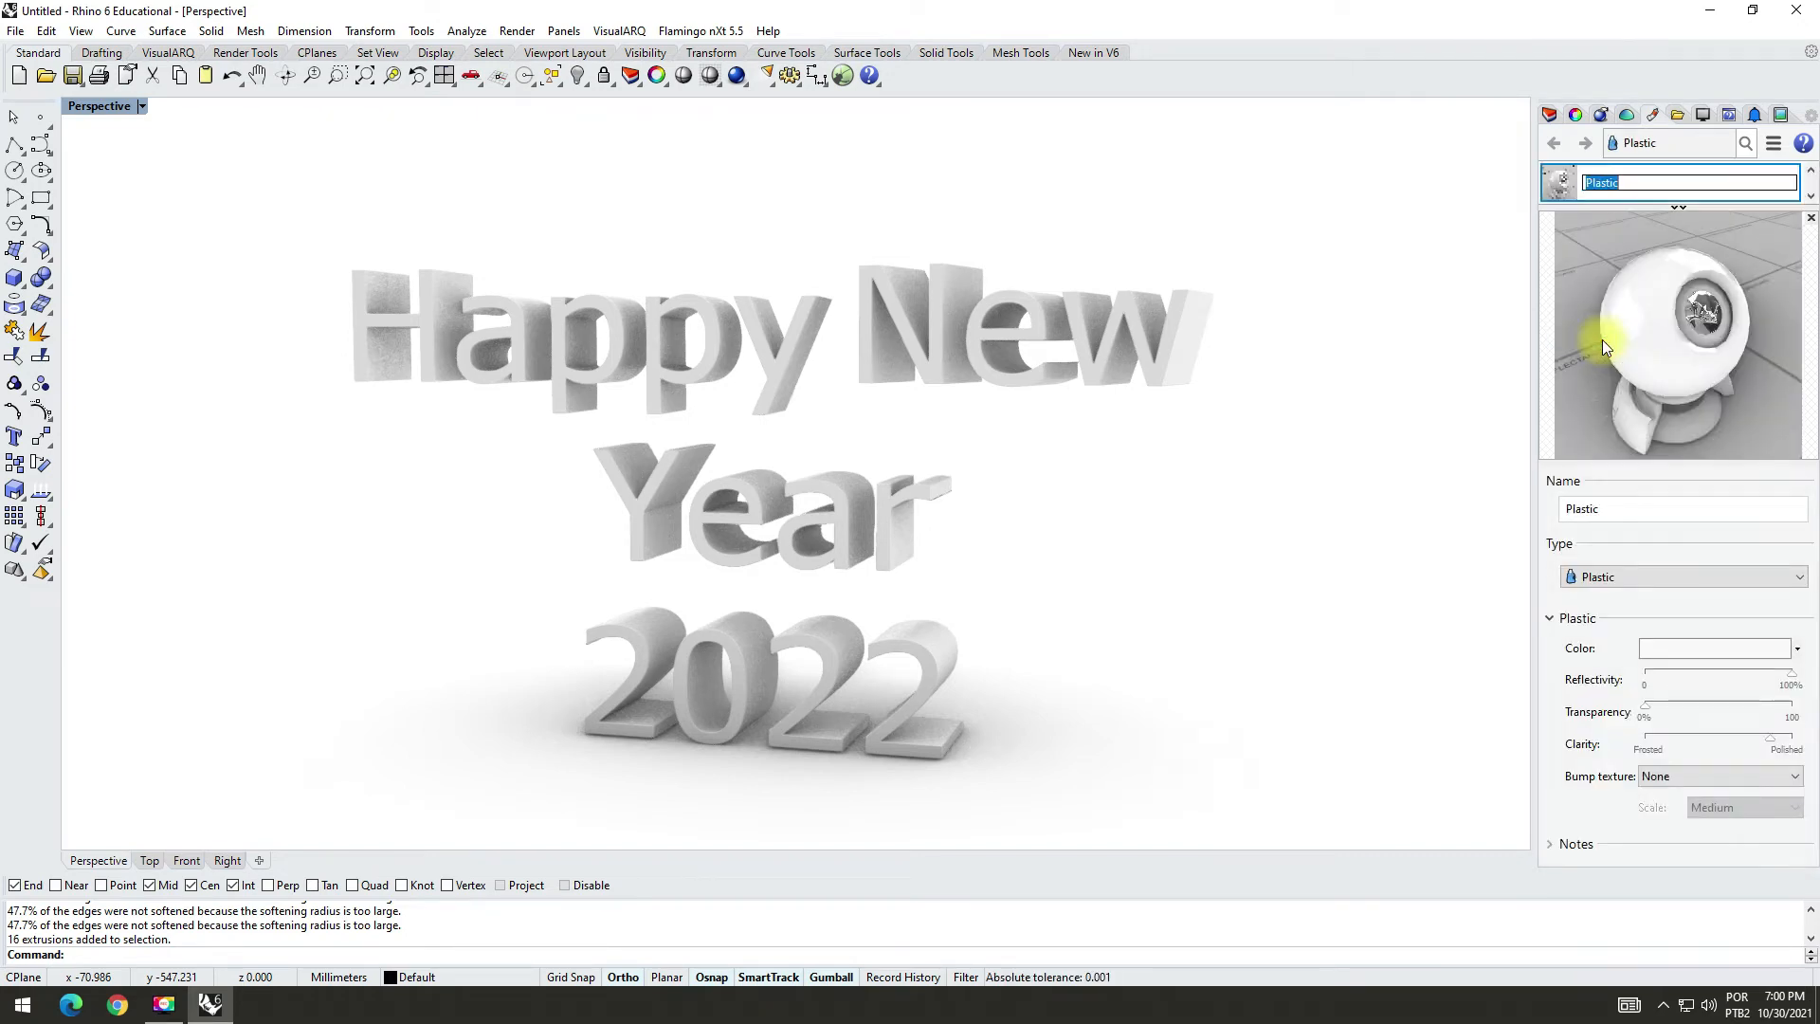
left_click_drag(1533, 486, 1430, 469)
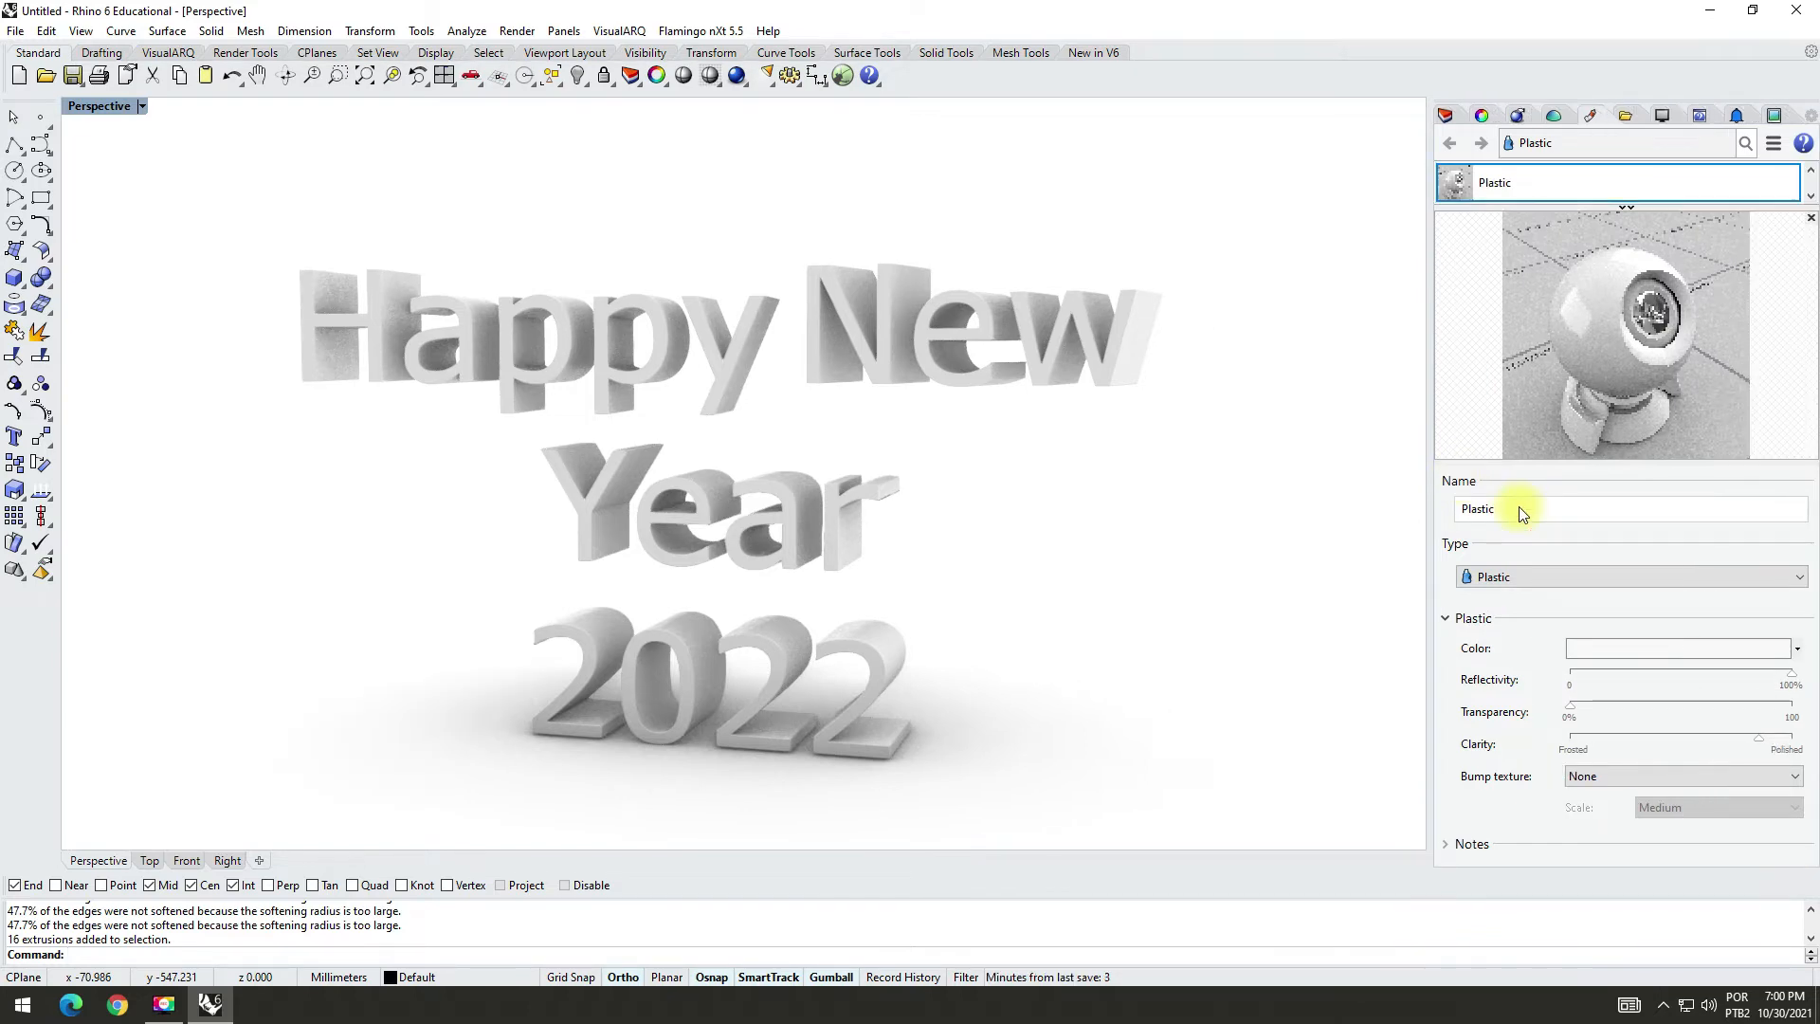
left_click_drag(1522, 513, 1457, 507)
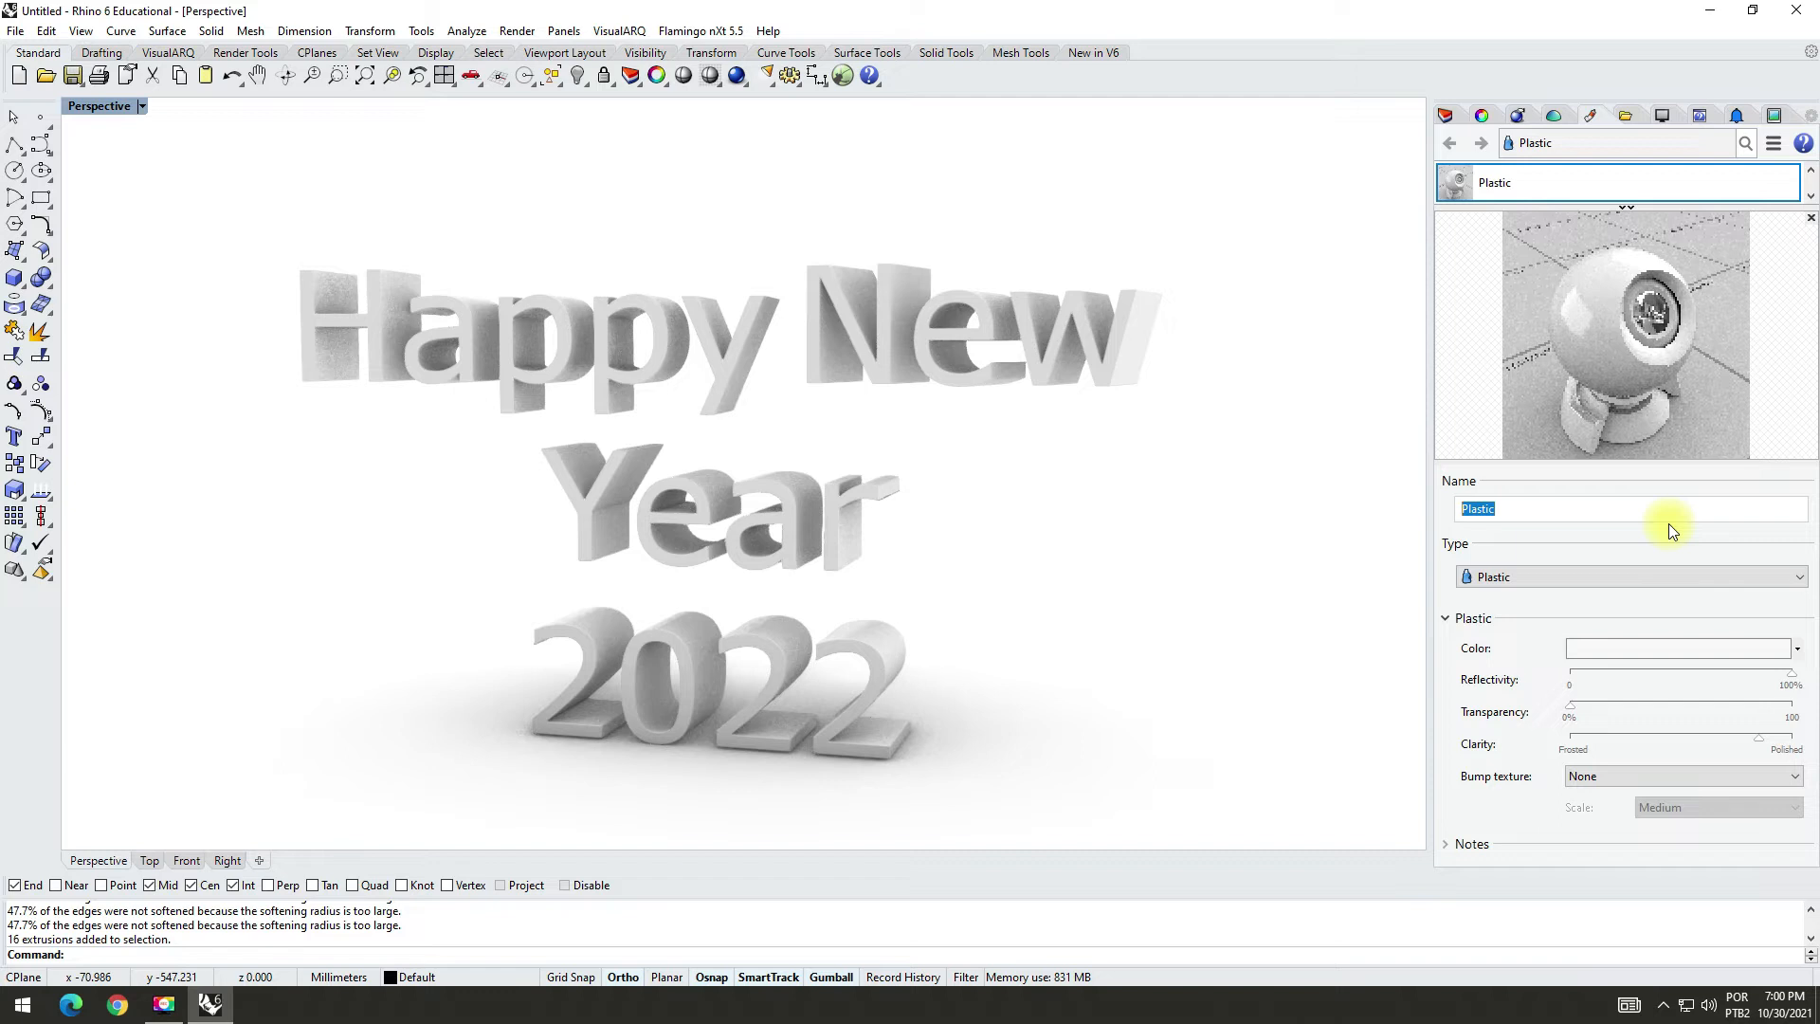
type("Red")
Step: Set the new plastic material's color to the preset Red (255, 0, 0)
left_click(1699, 651)
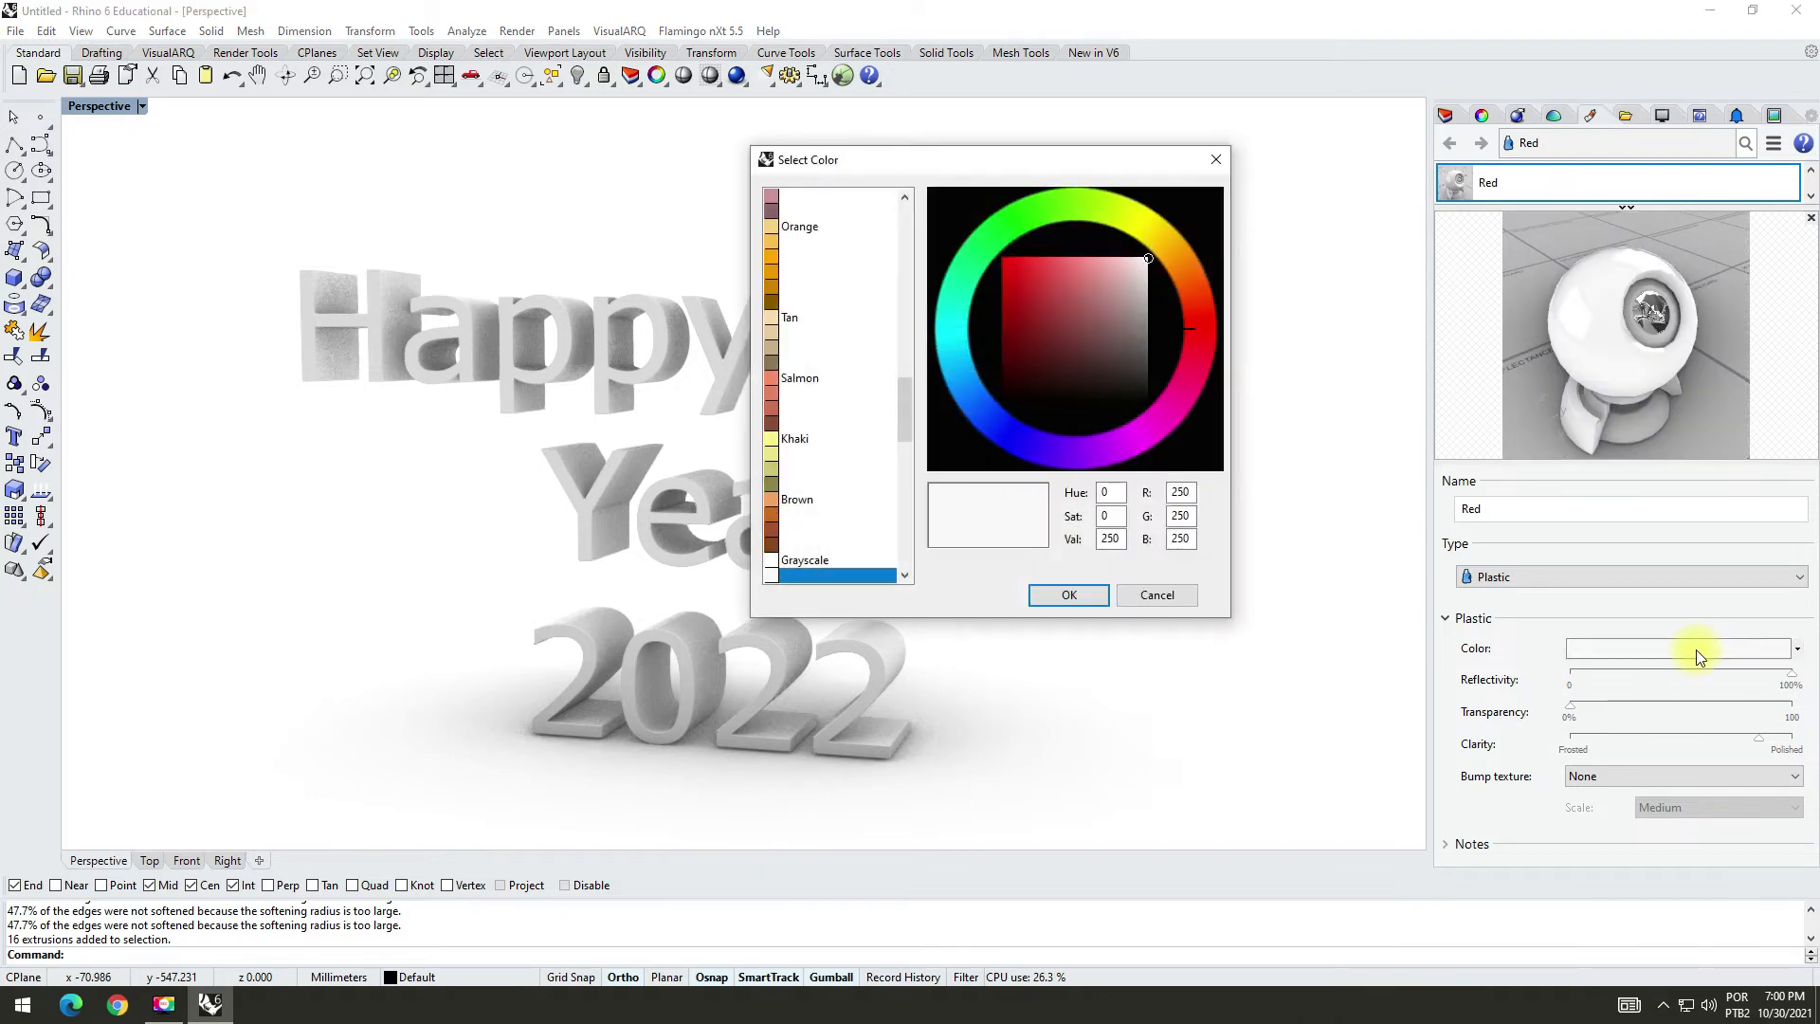
left_click_drag(901, 380, 914, 195)
left_click(783, 275)
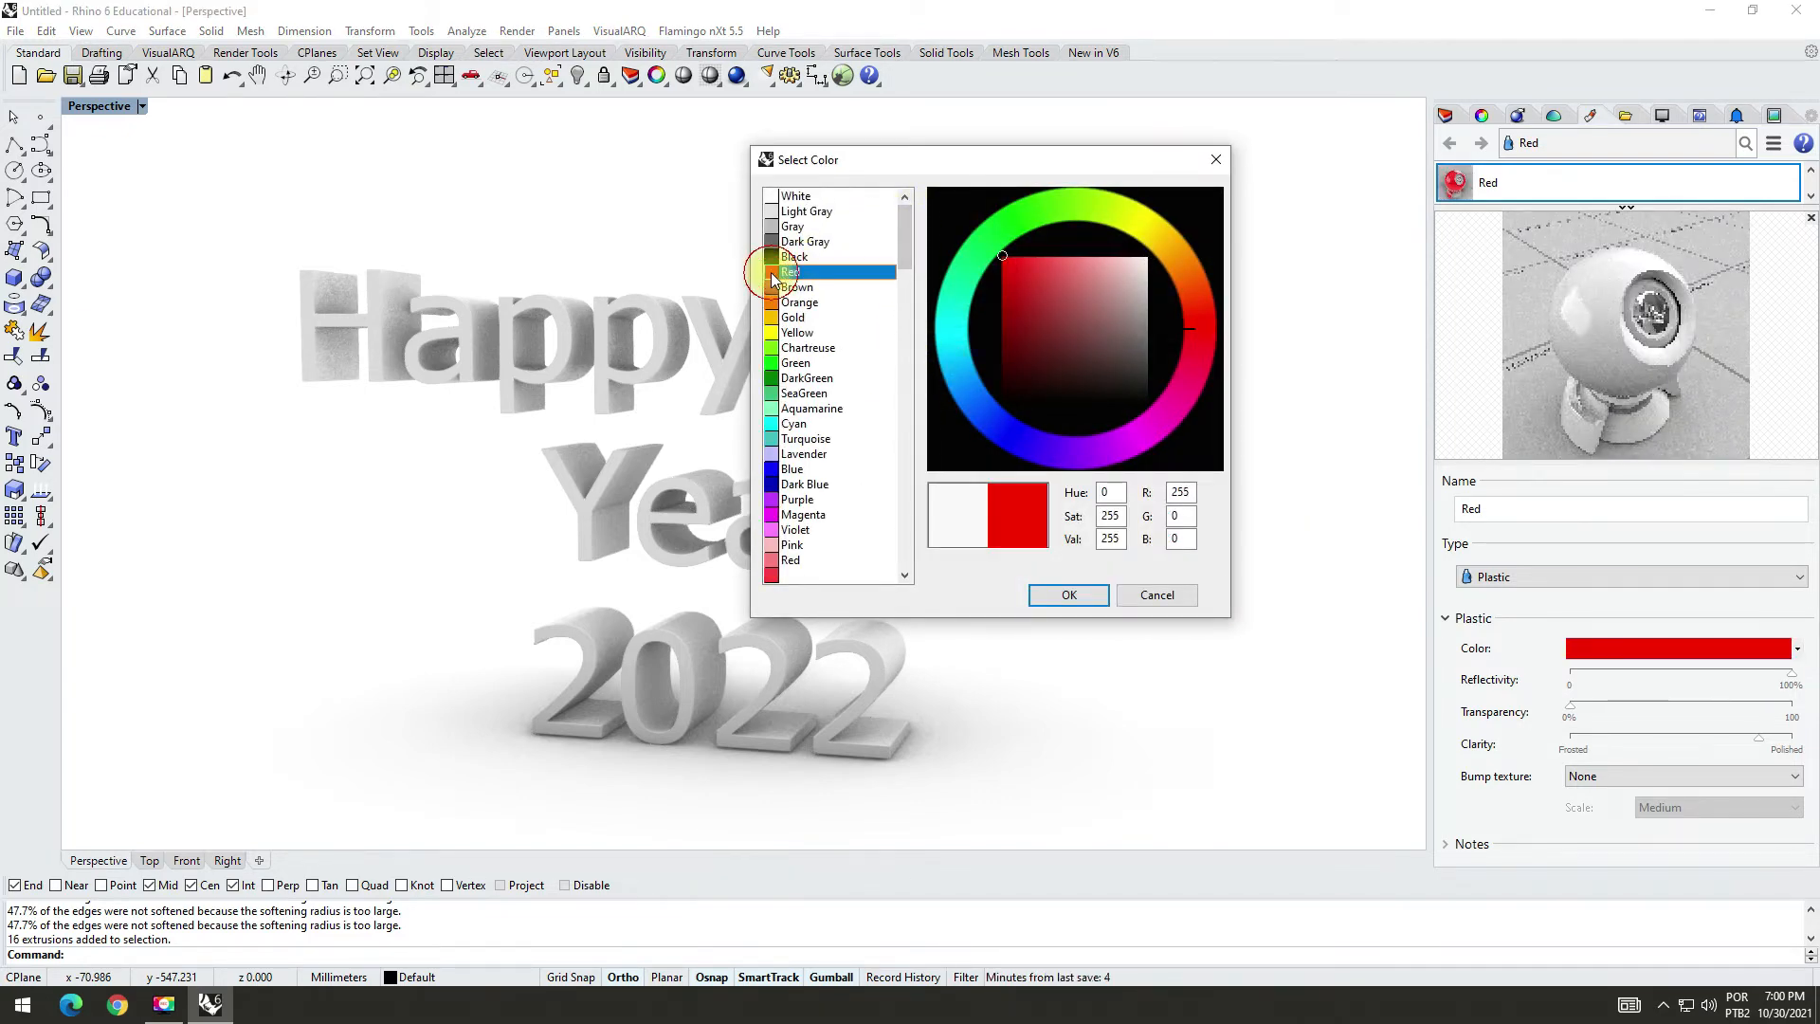
left_click(1060, 594)
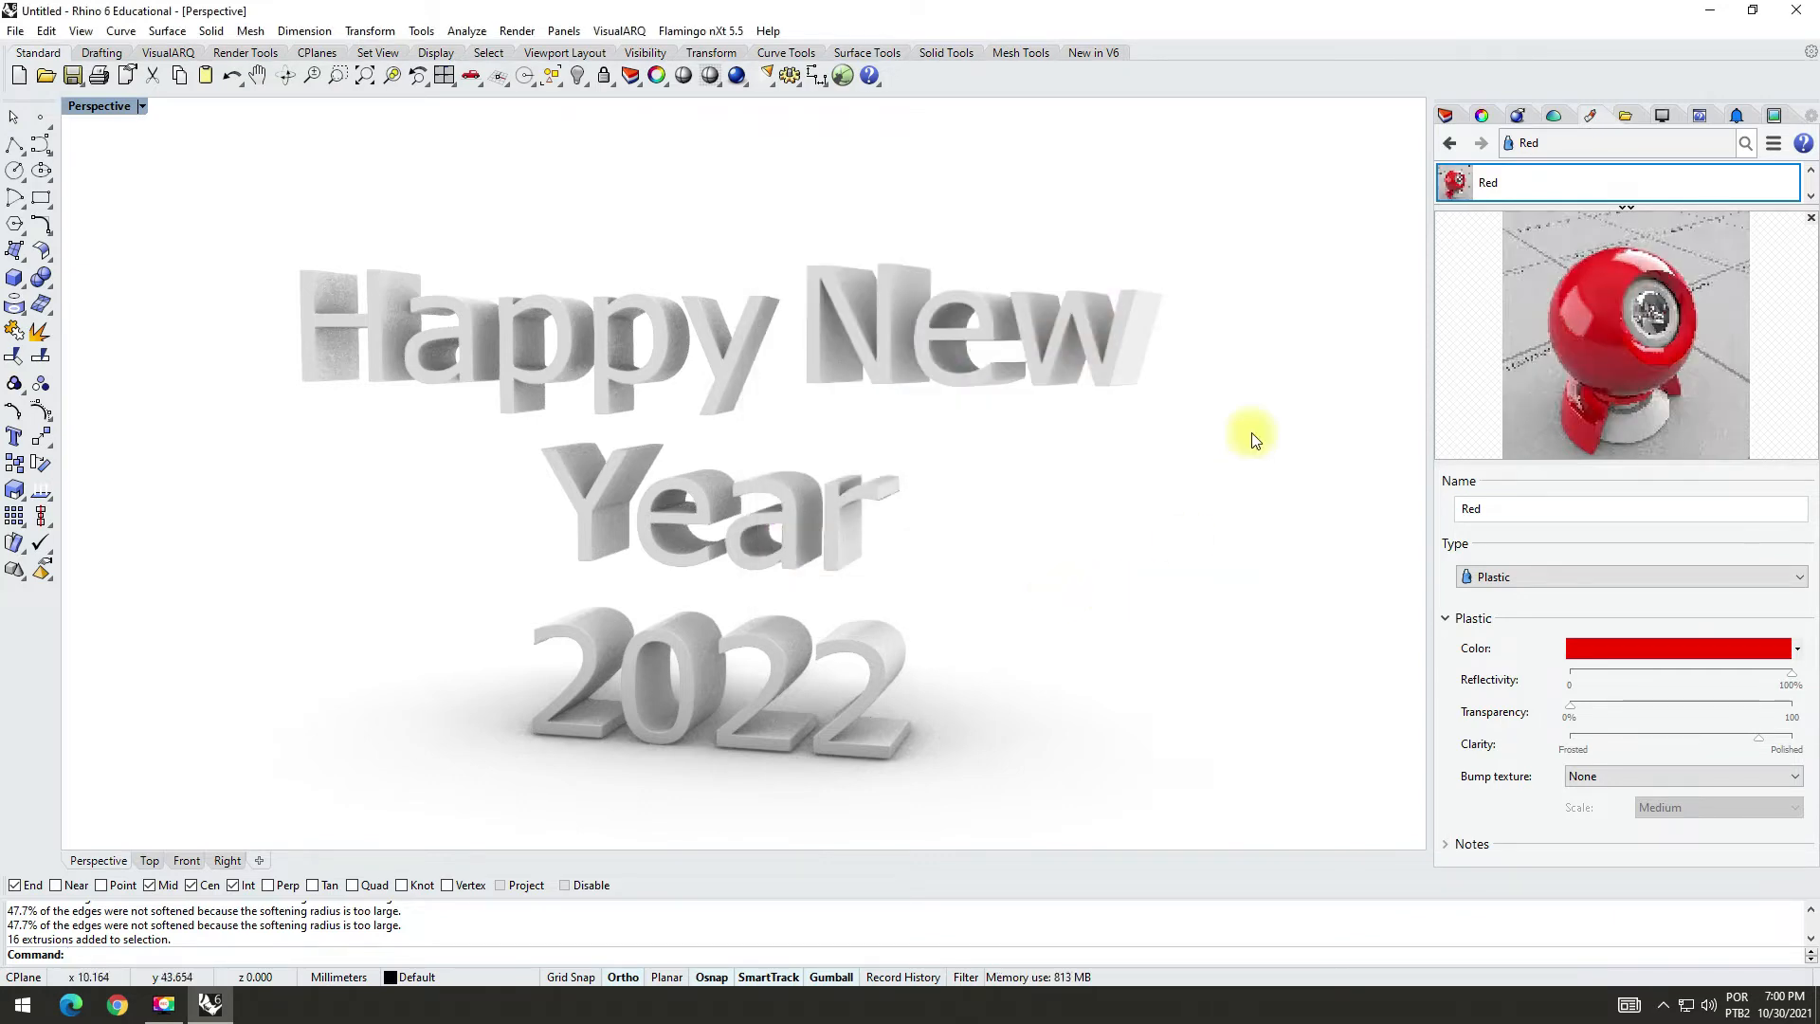
Step: Create a layer named "Happy" and assign it the Red material
left_click(1444, 114)
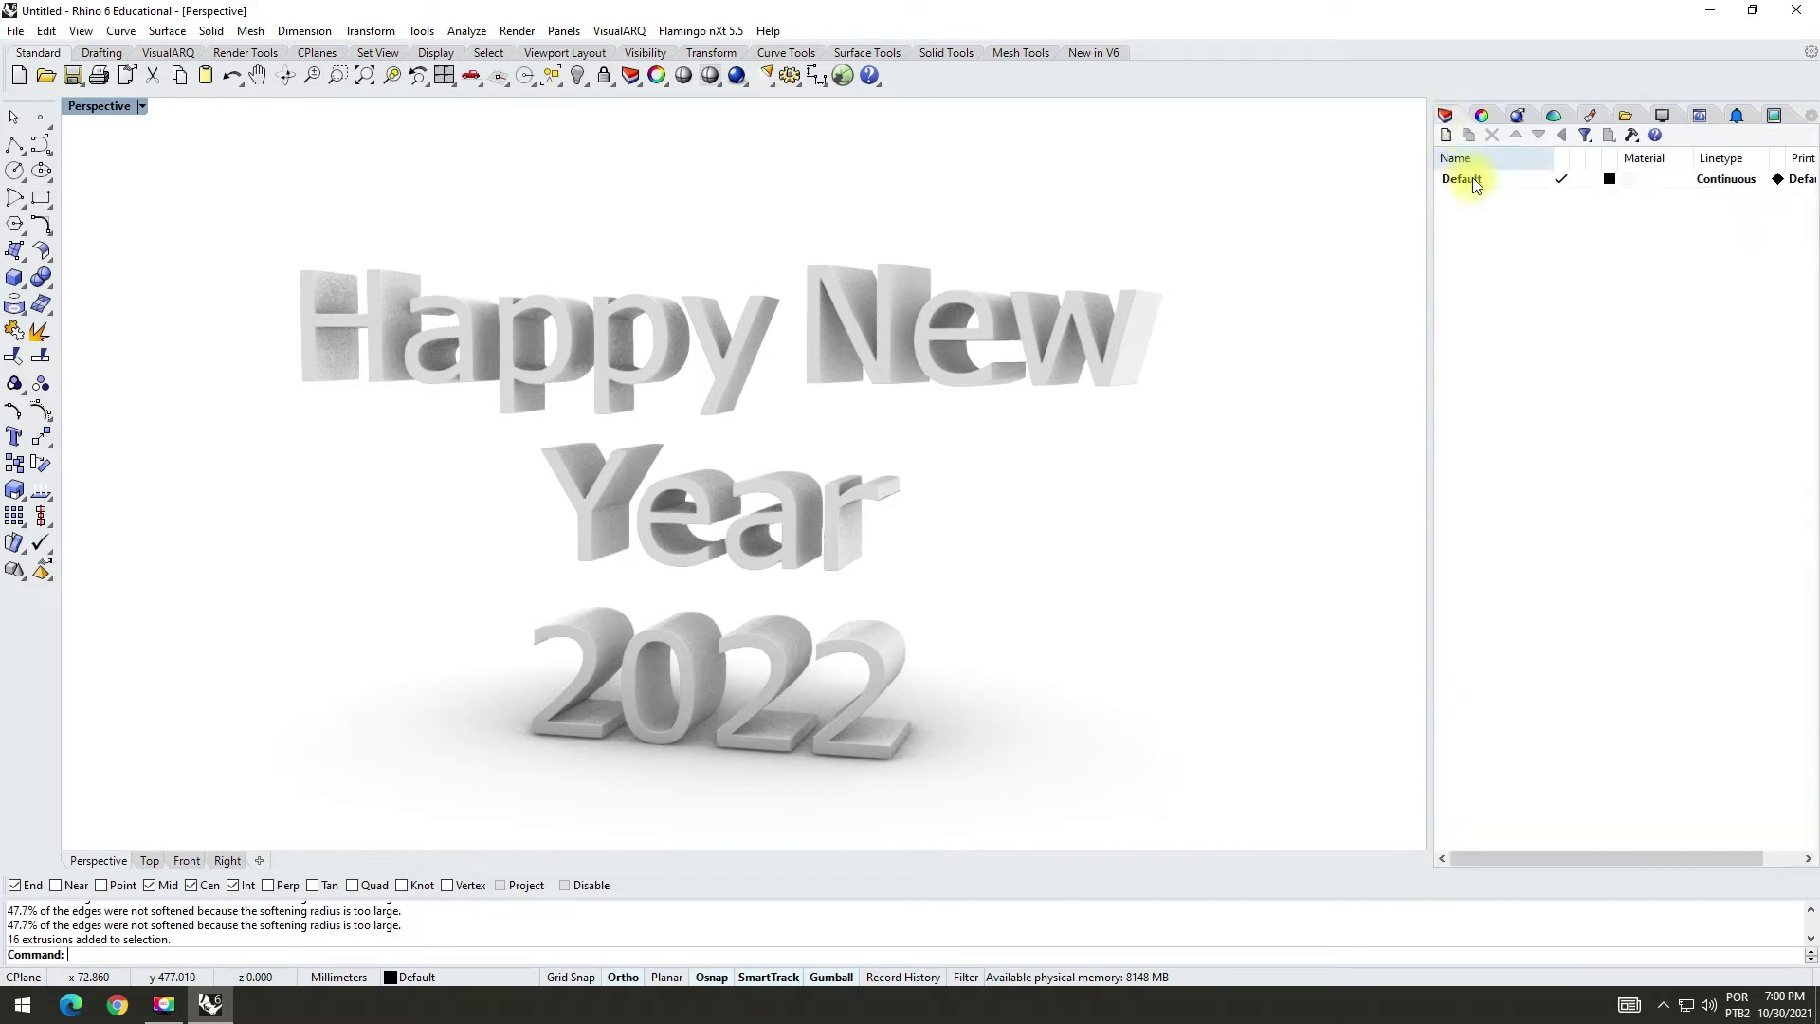
left_click(1446, 135)
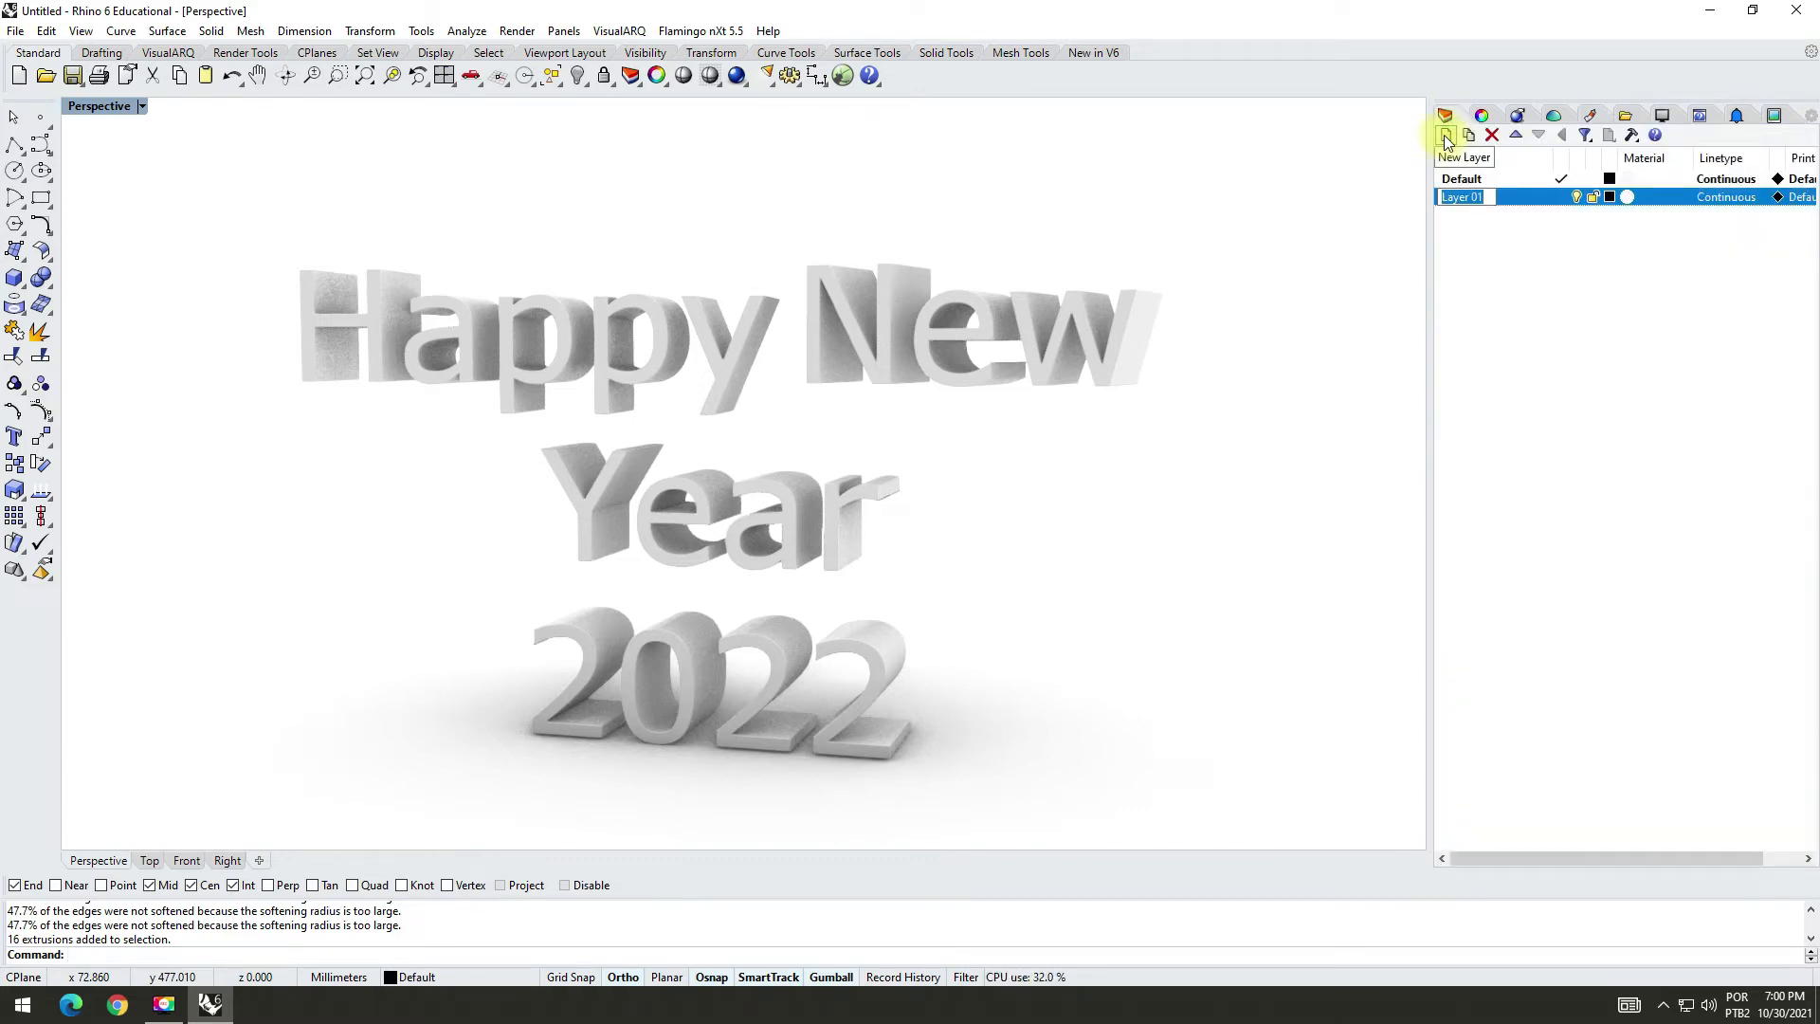
type("Happy")
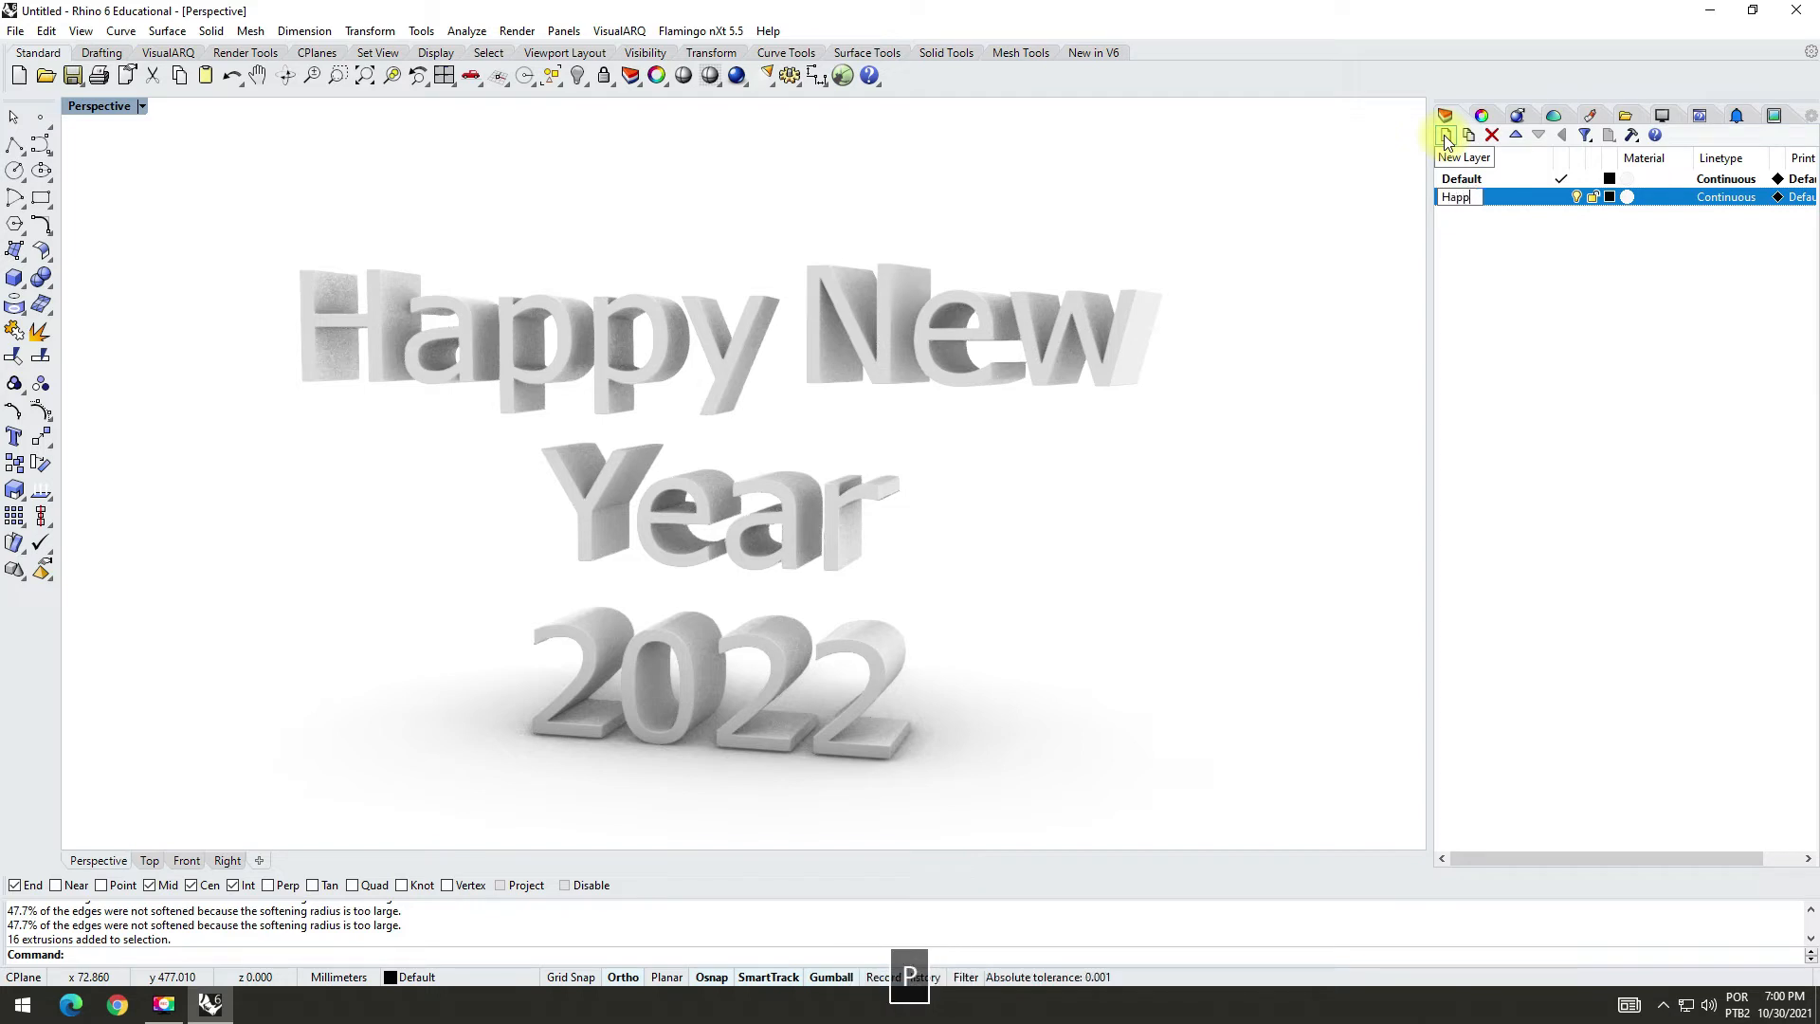
left_click(1629, 197)
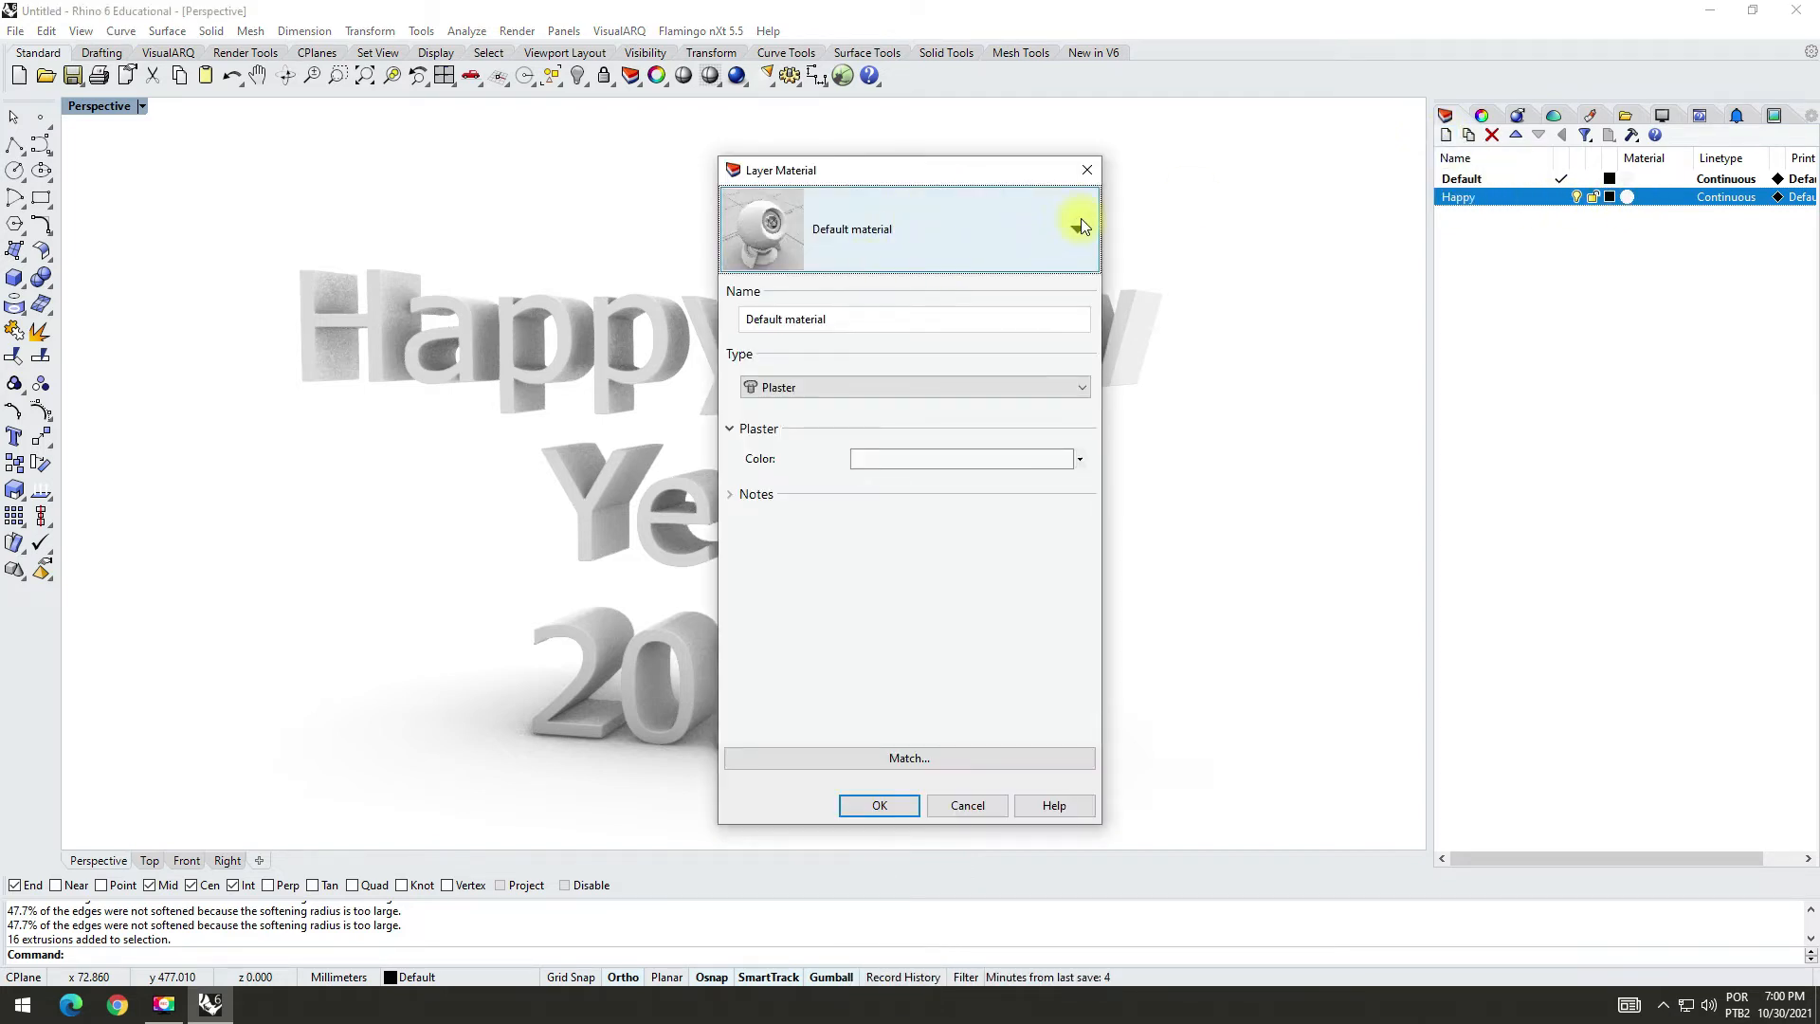
left_click(1081, 224)
left_click(748, 379)
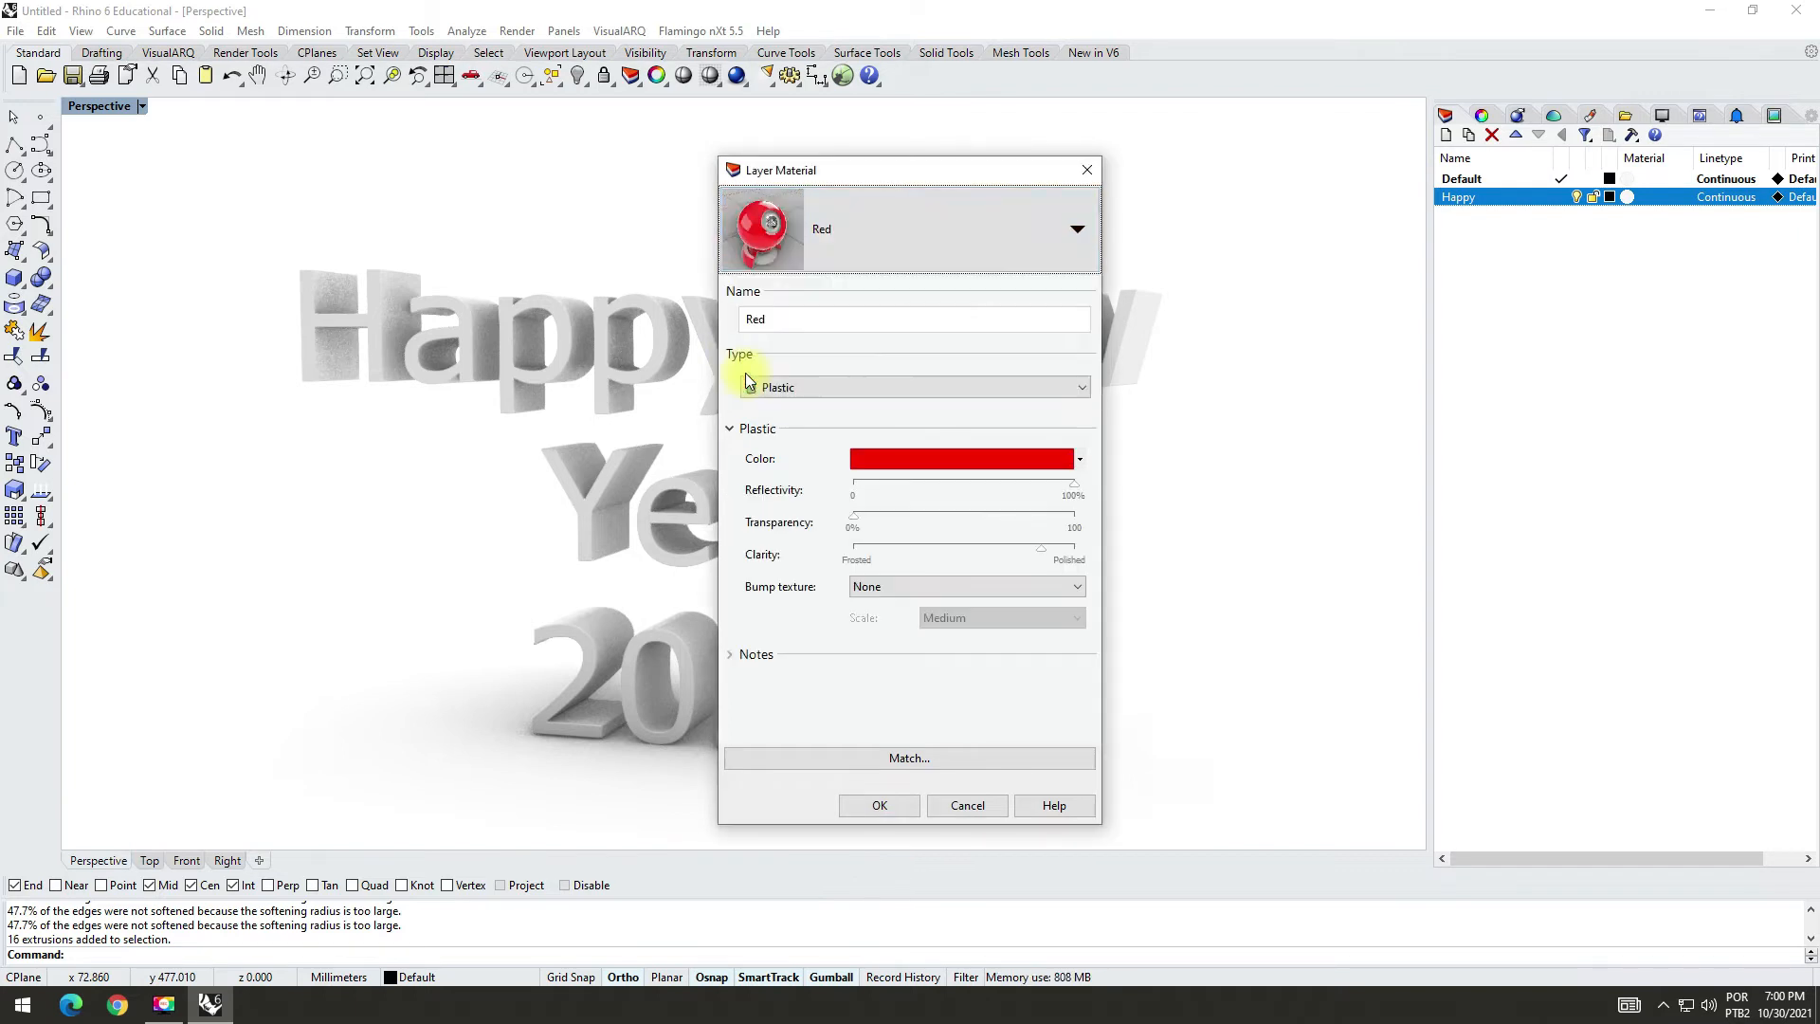
left_click(880, 805)
Step: Assign the letters of the word "Happy" to the Happy layer, with their display color set to By Layer
left_click_drag(233, 189, 793, 436)
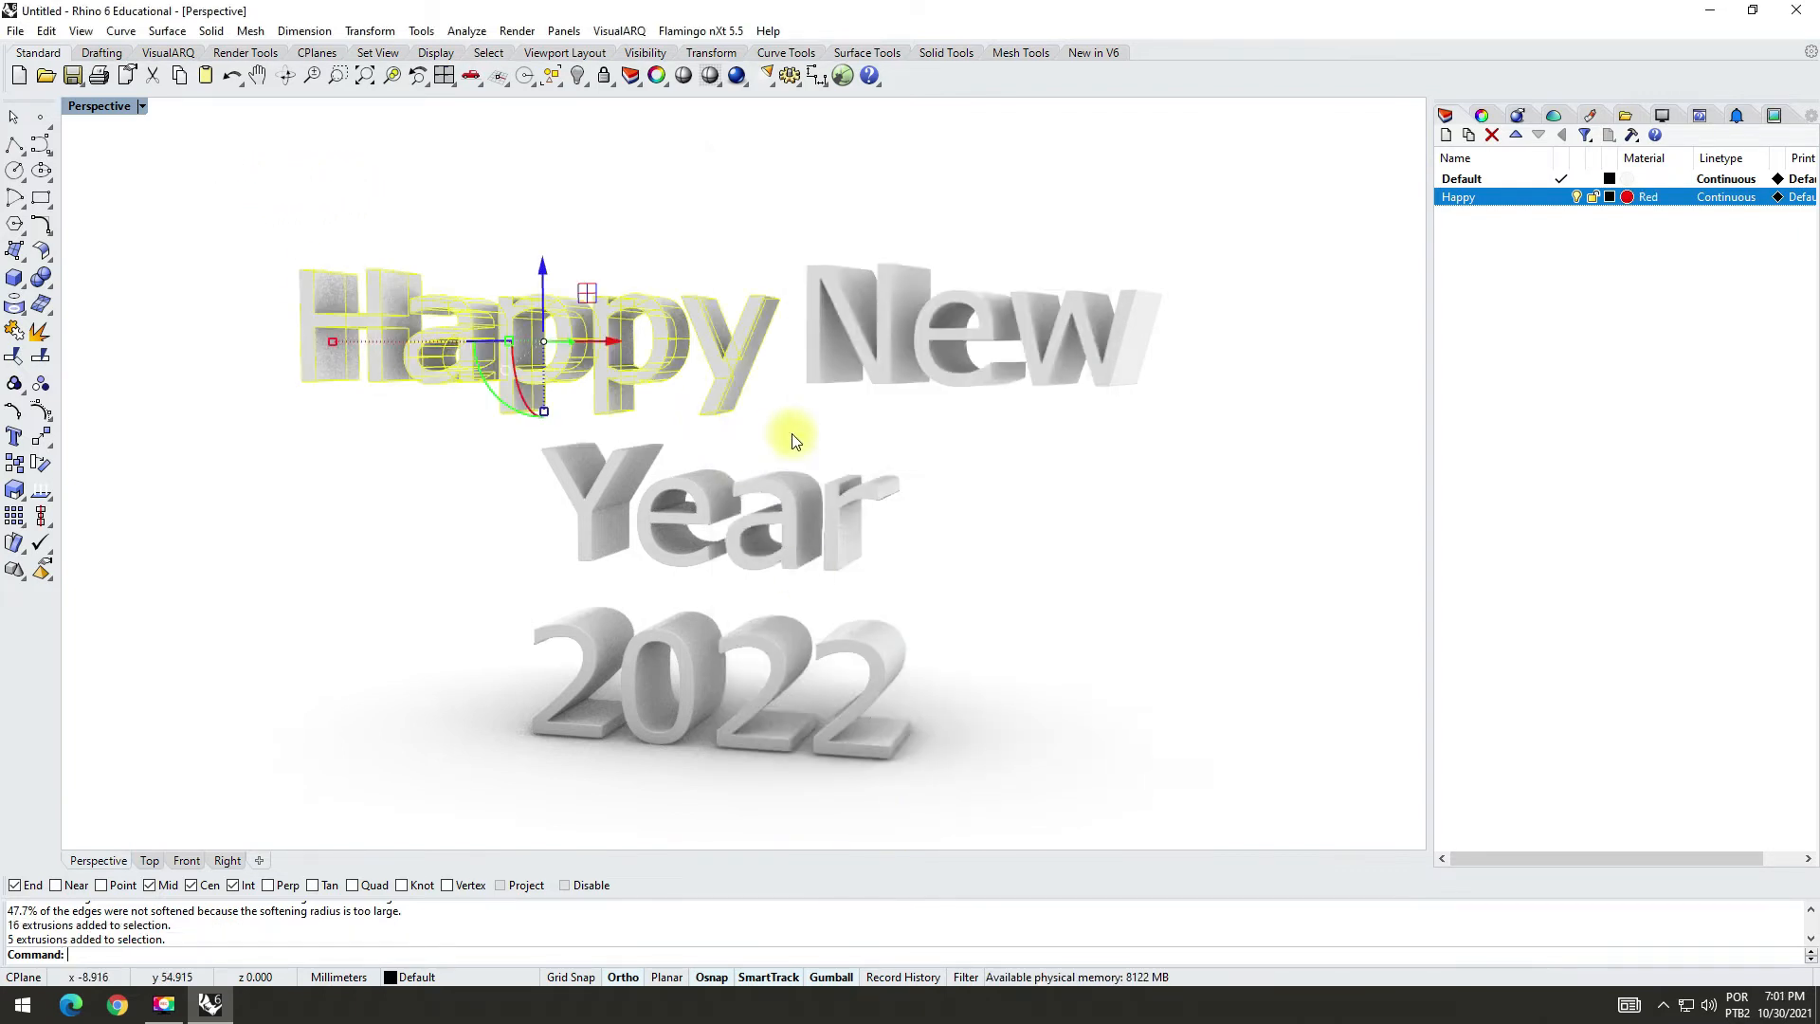
left_click(1477, 115)
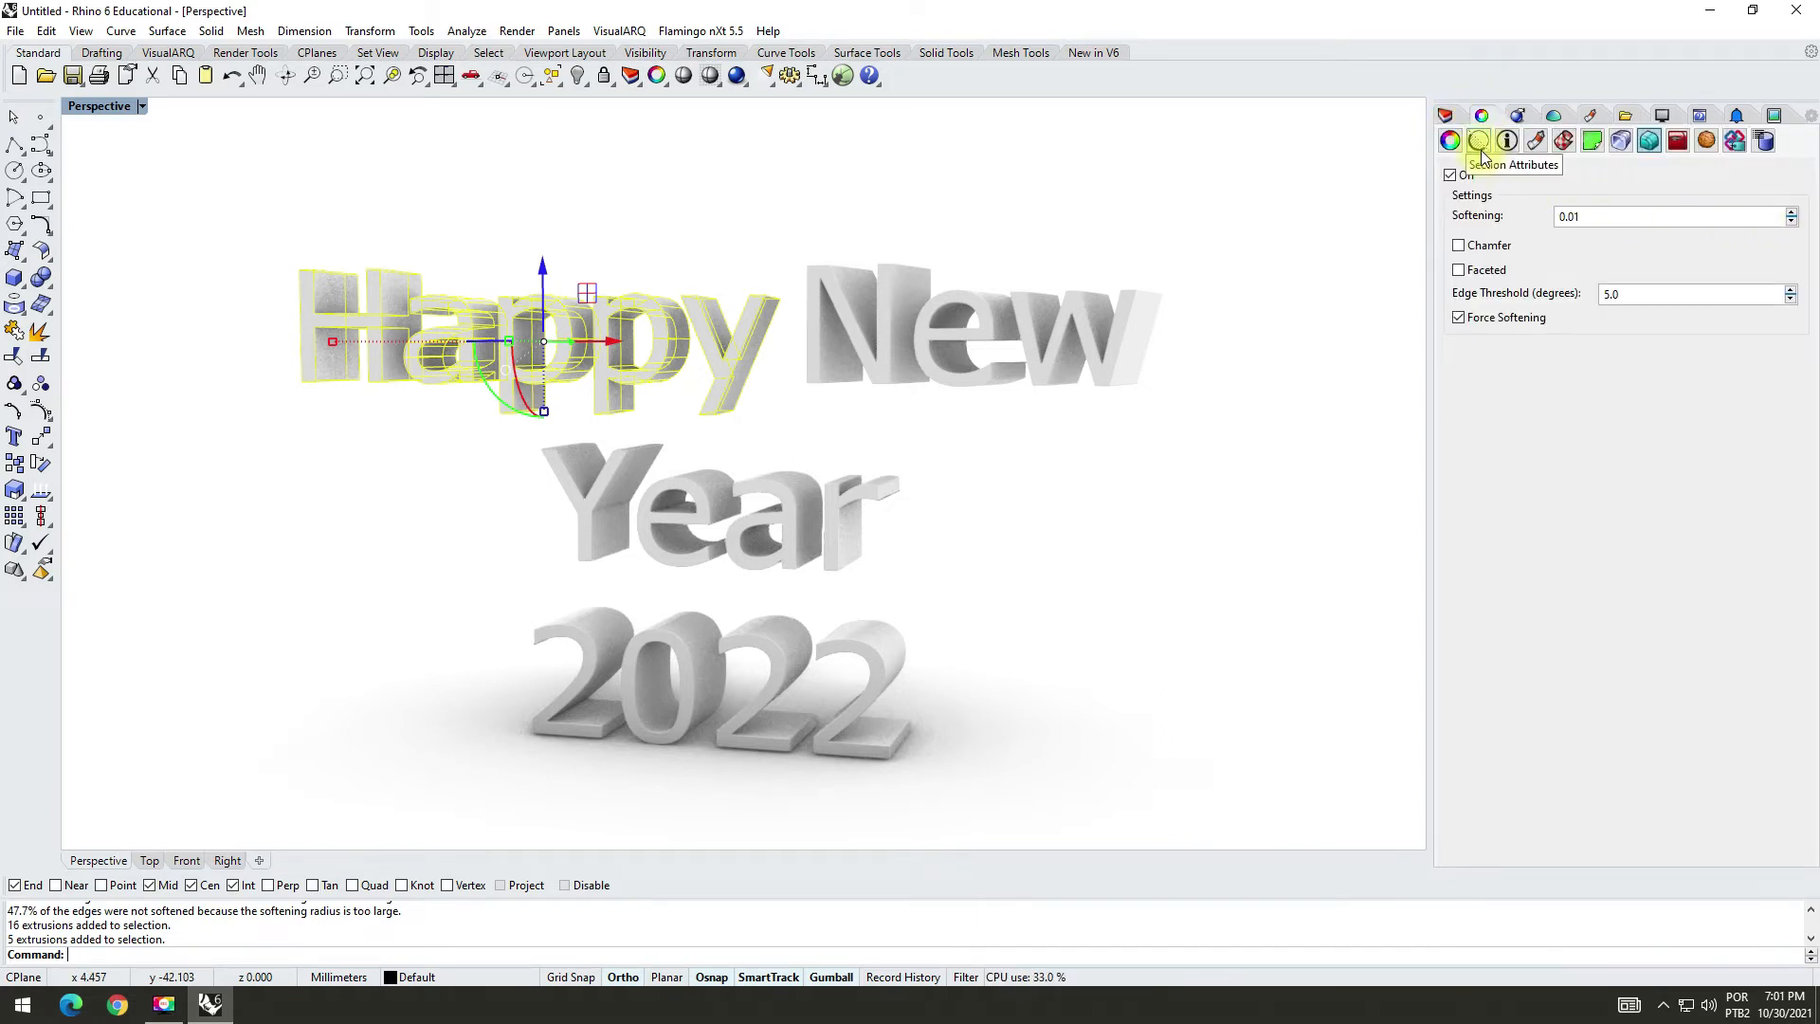
left_click(1450, 142)
left_click(1801, 235)
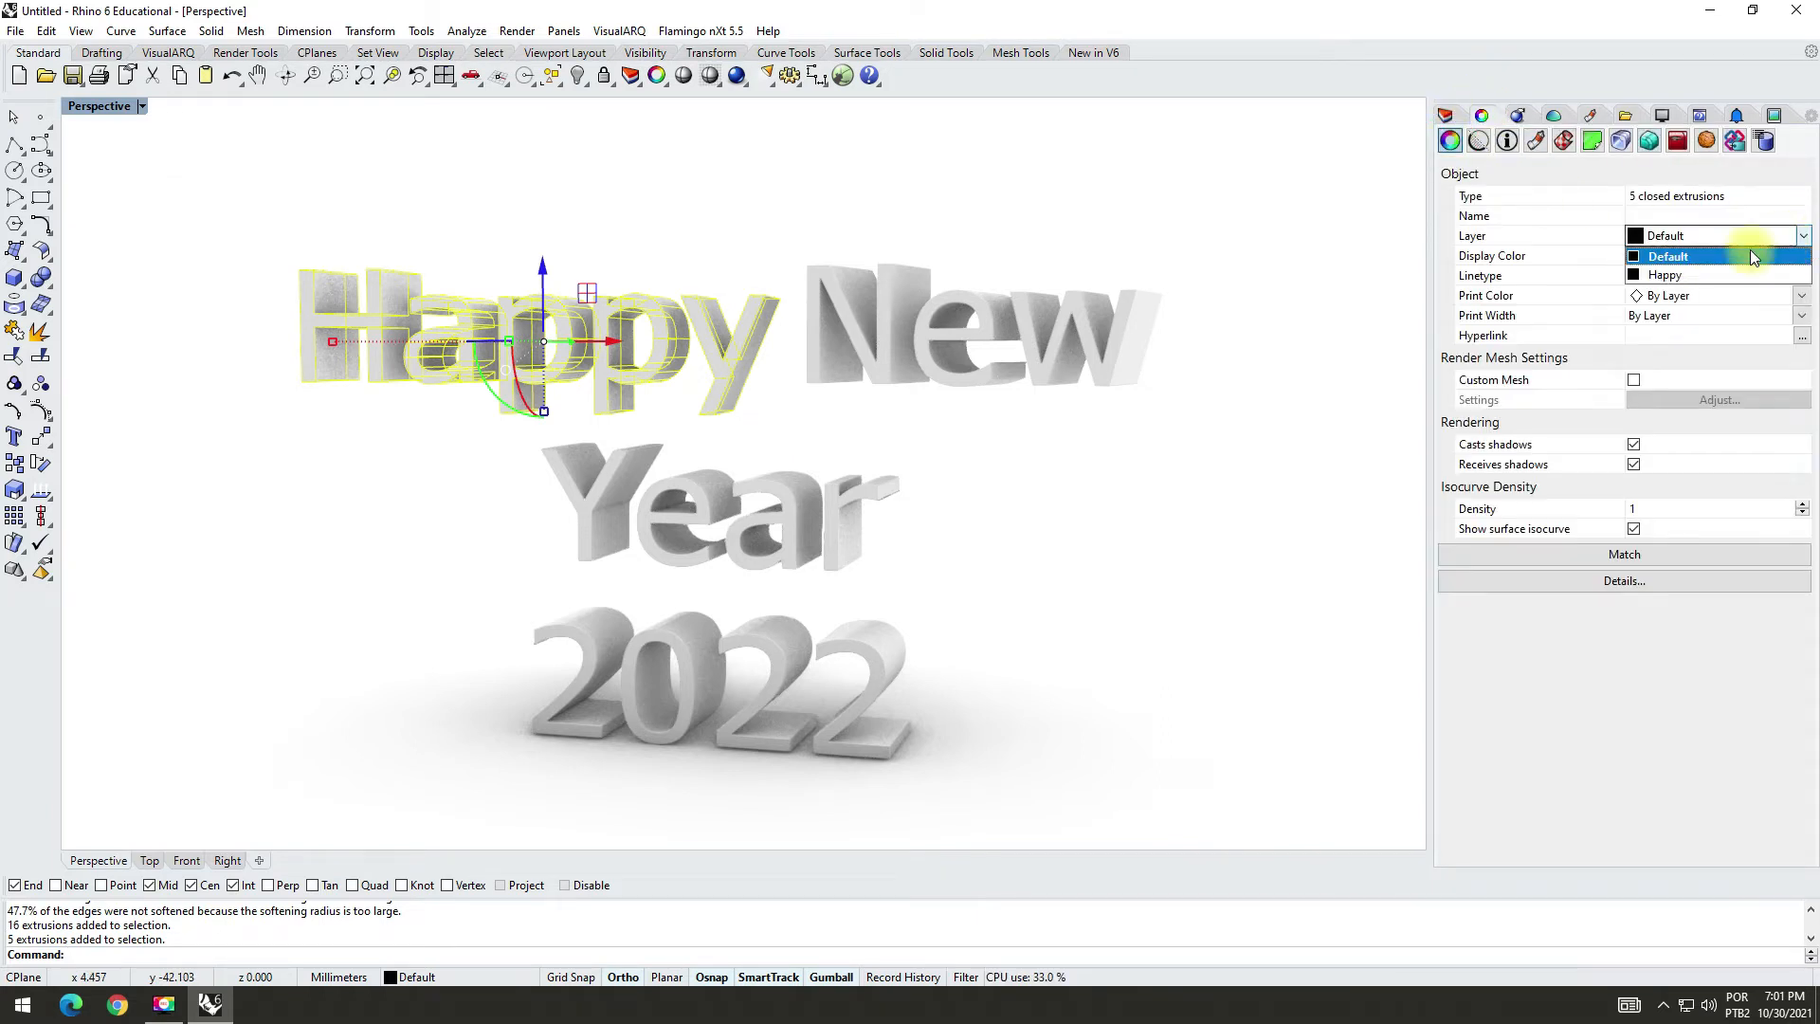
left_click(1696, 276)
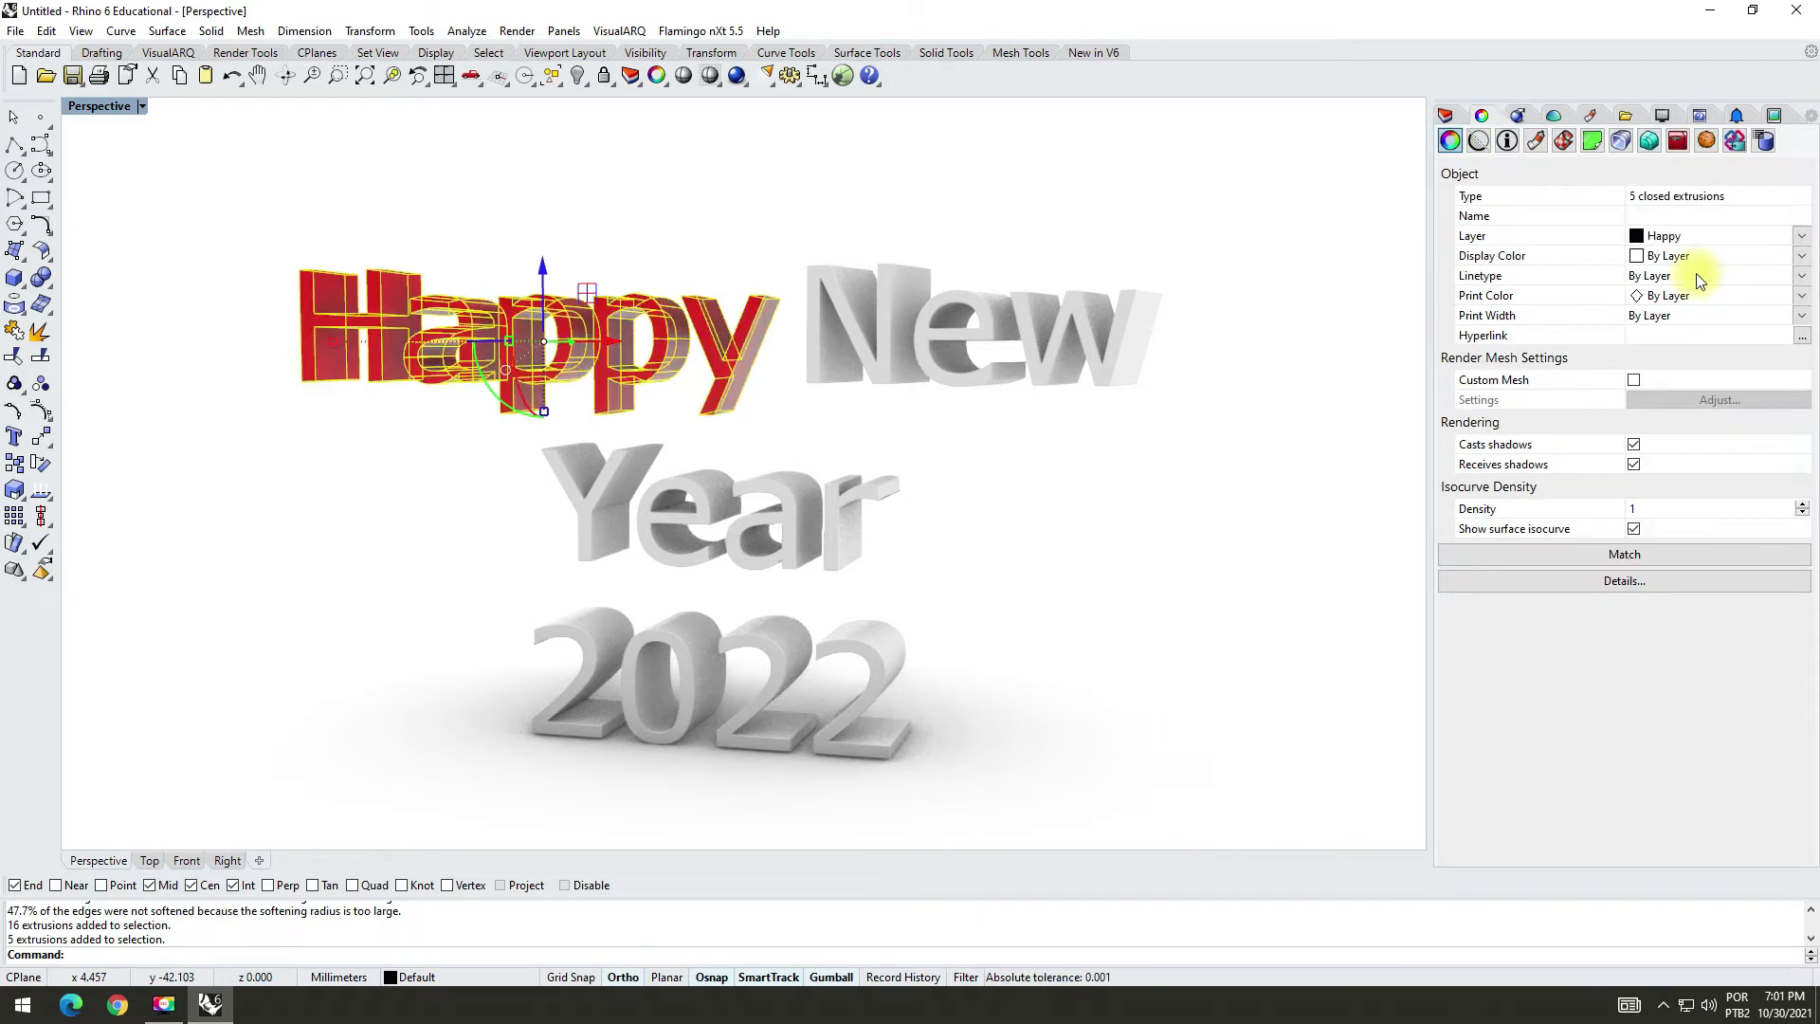
left_click(1801, 255)
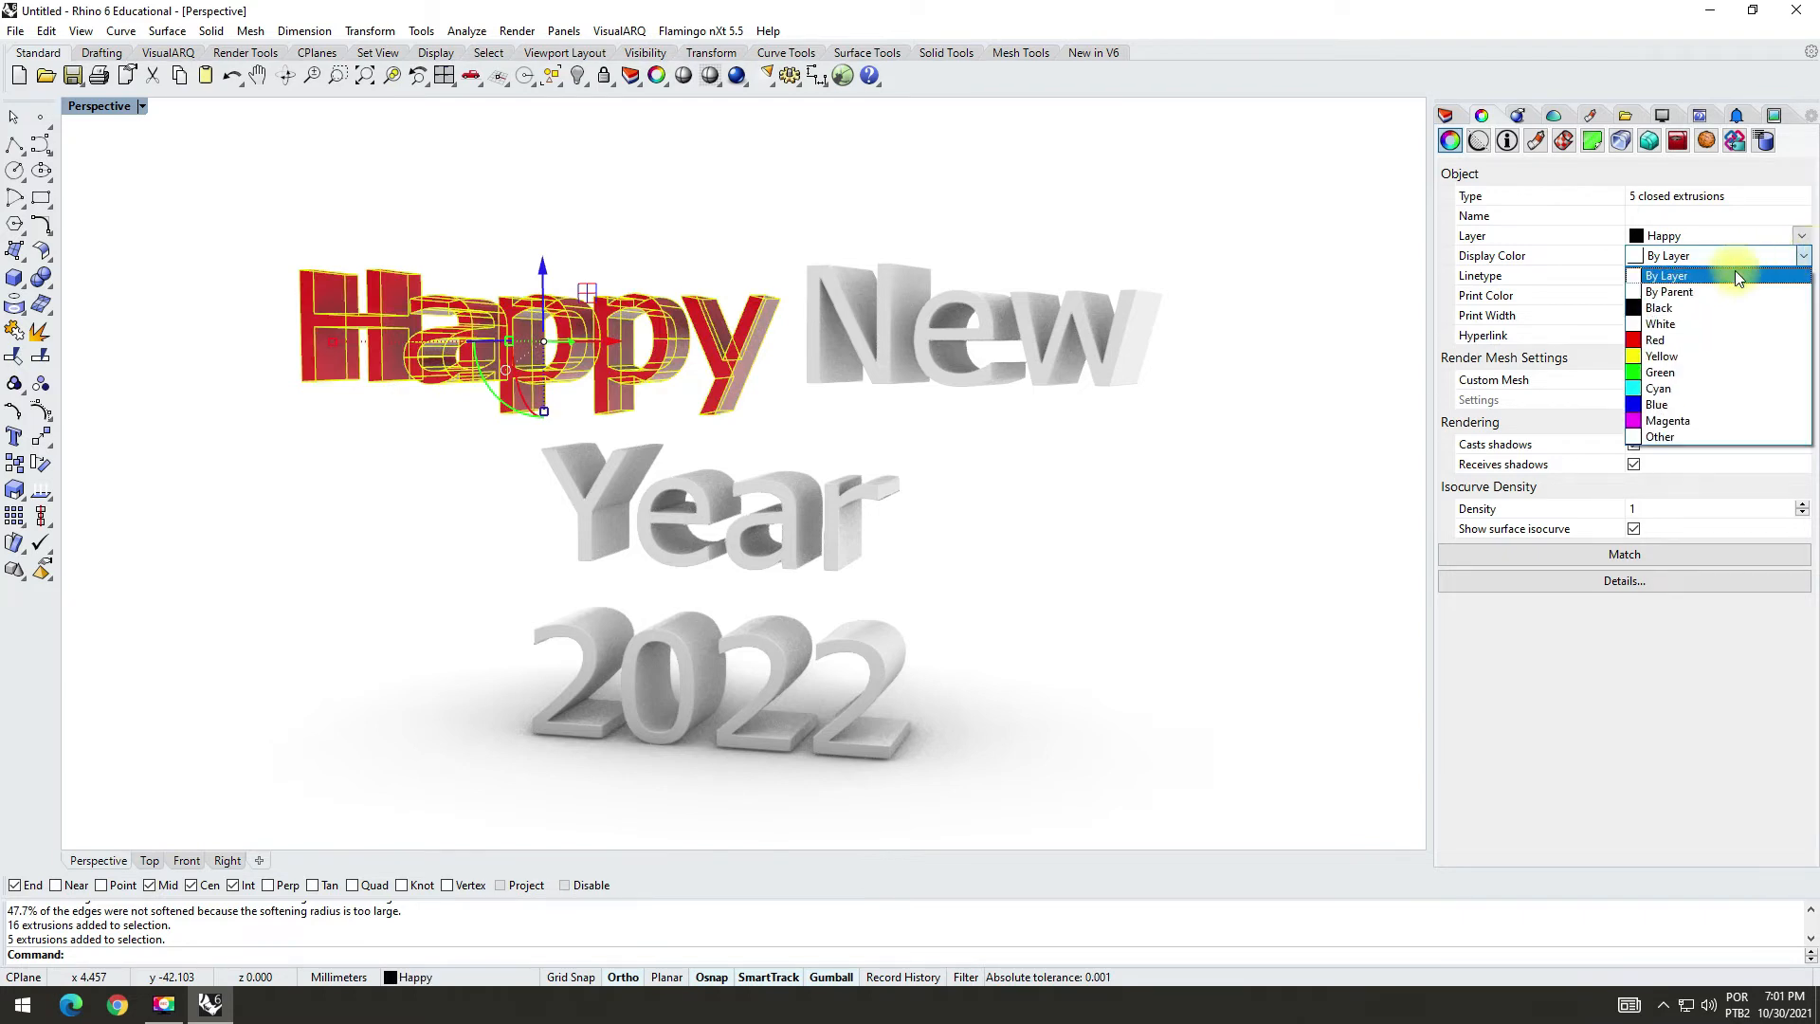
left_click(1686, 277)
left_click(1233, 235)
right_click_drag(740, 162, 638, 215)
Step: Create a second Plastic material and name it "Yellow"
left_click(1445, 115)
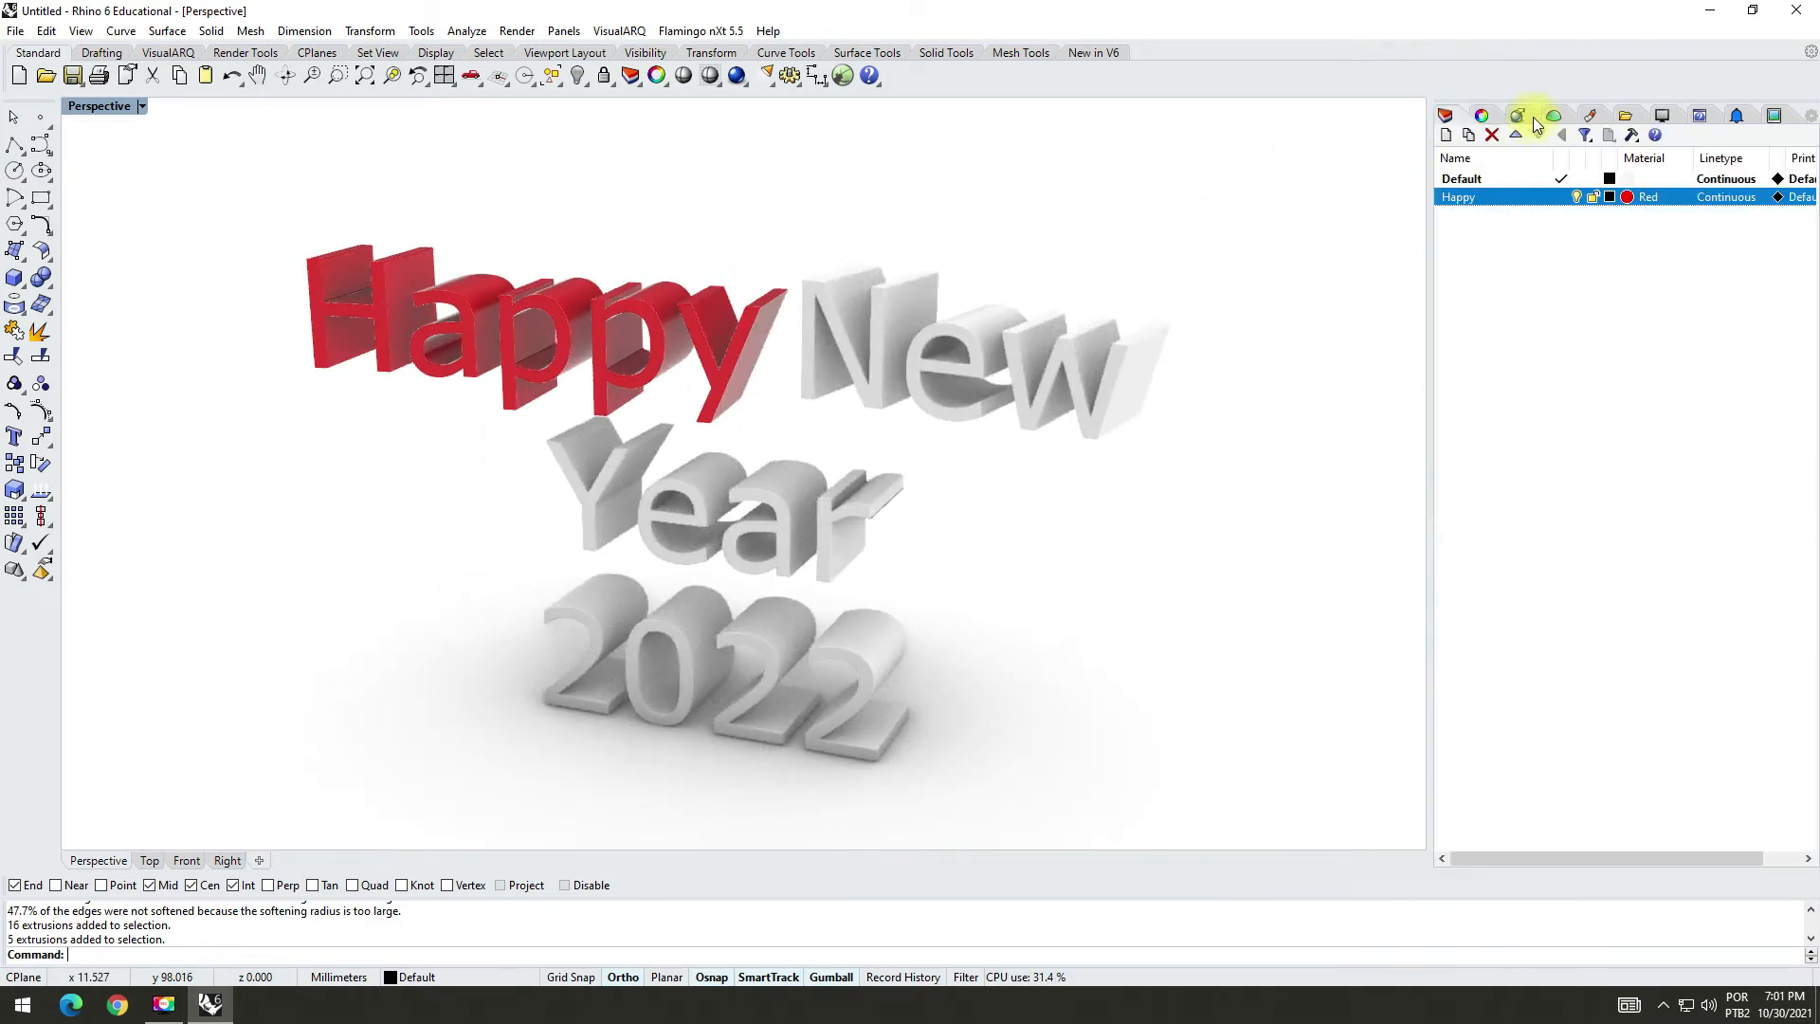
left_click(1592, 115)
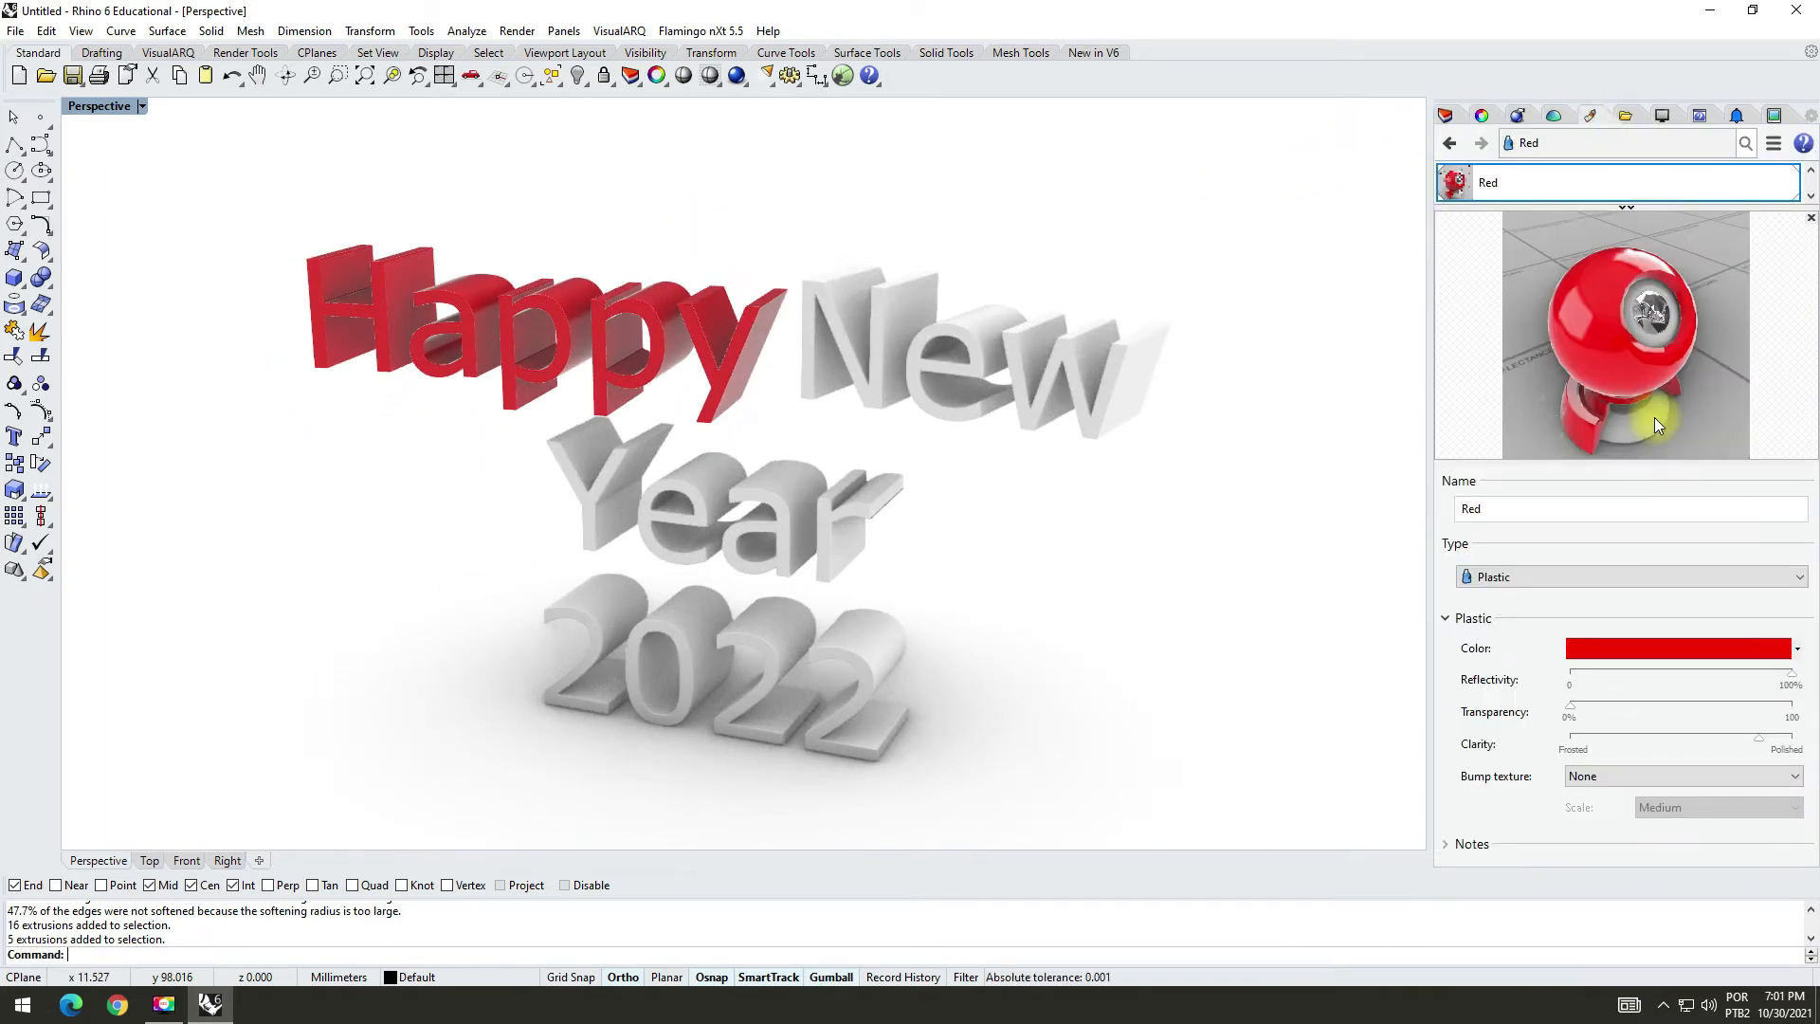
left_click(1625, 208)
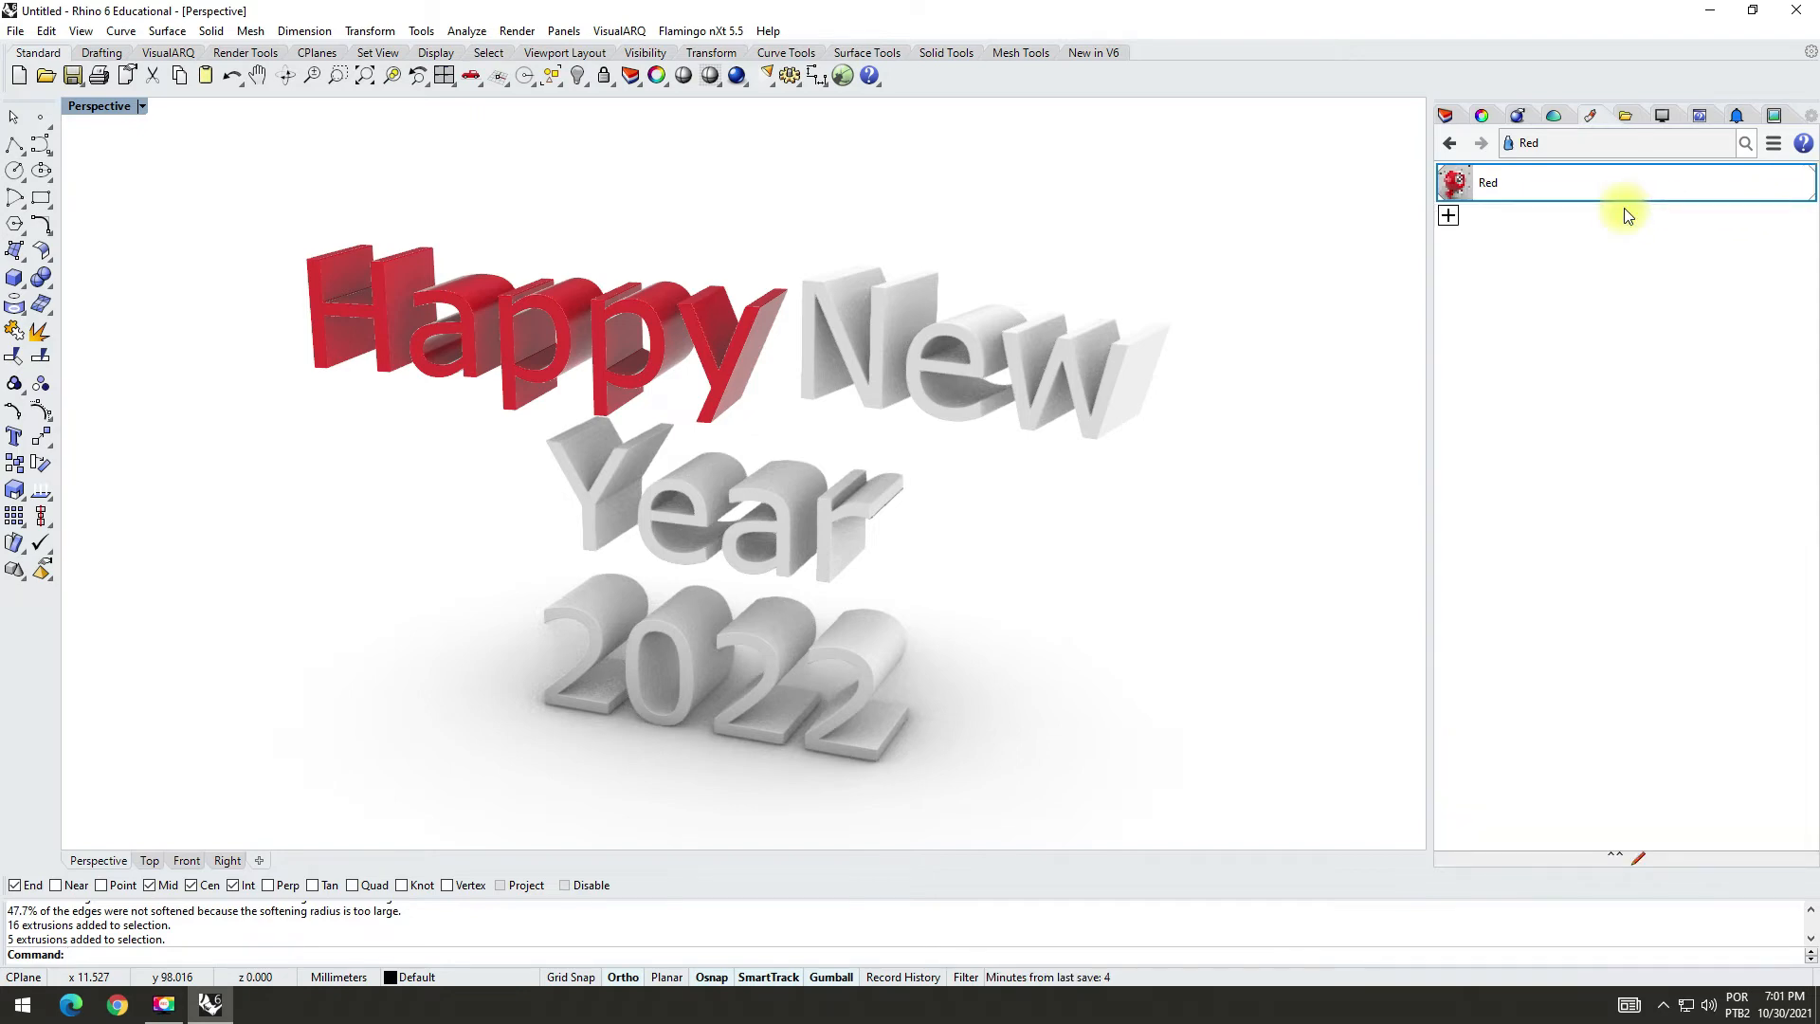
left_click(1446, 217)
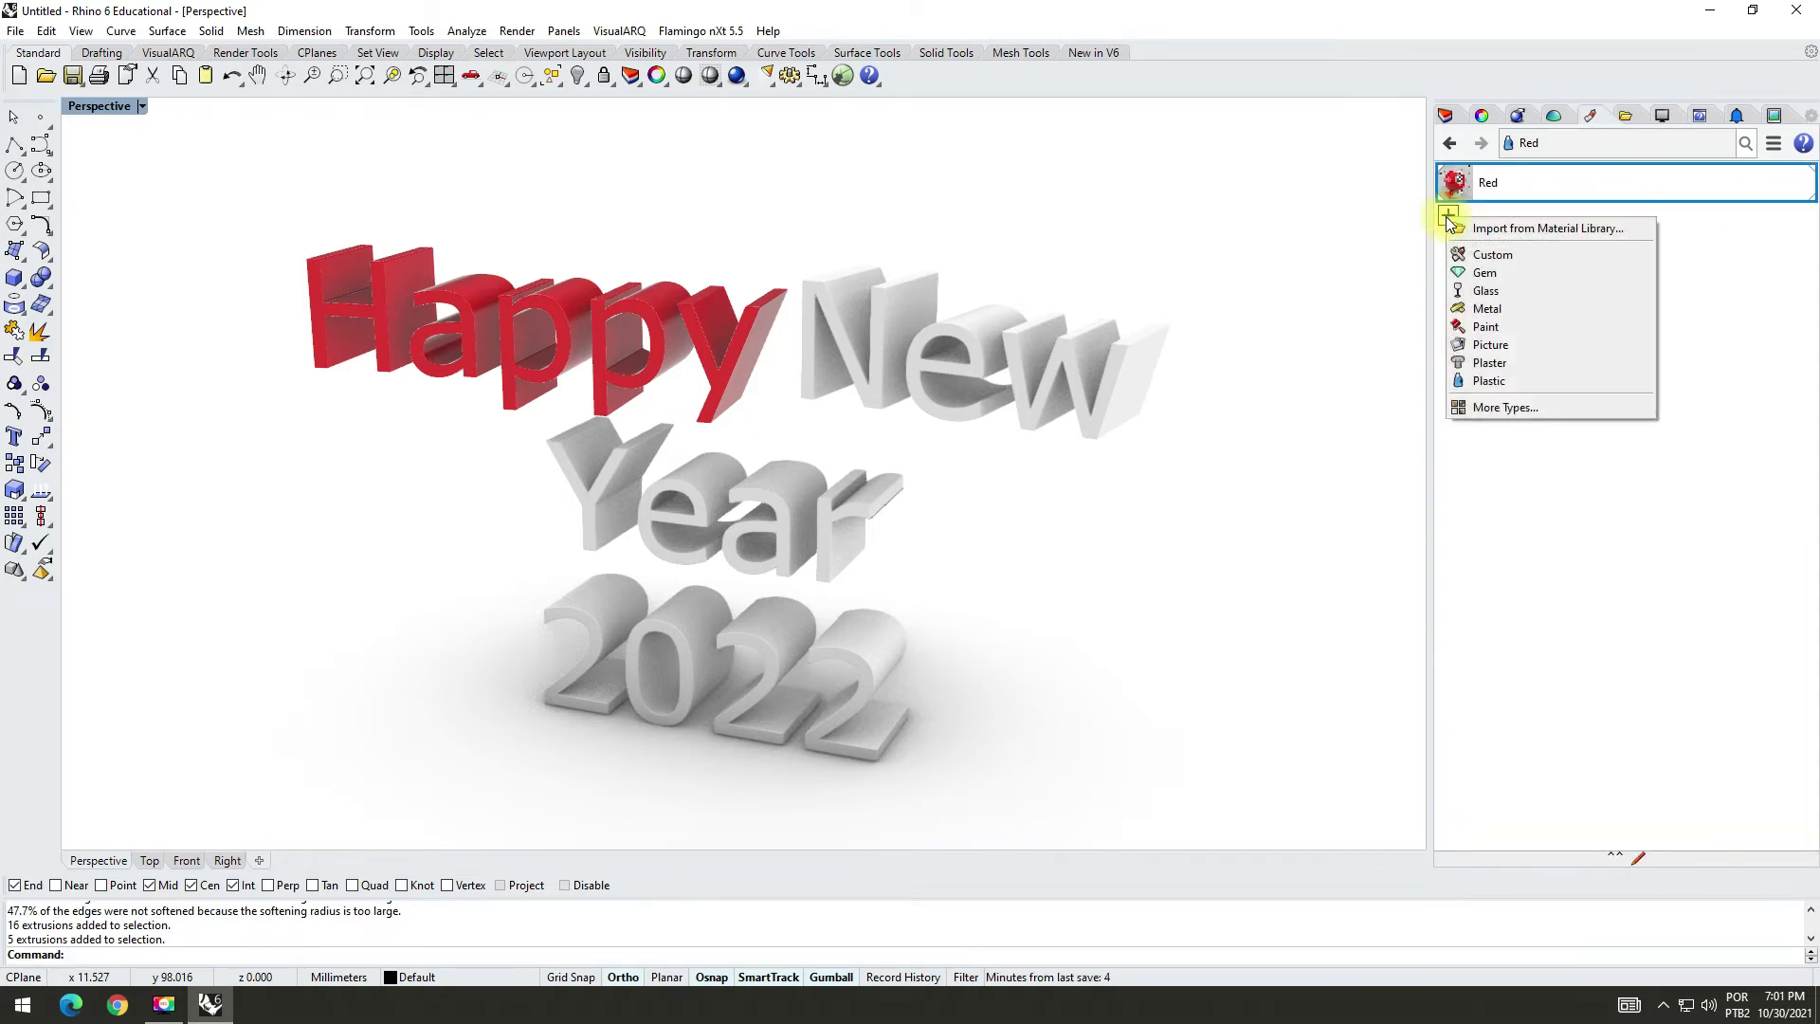
left_click(1506, 381)
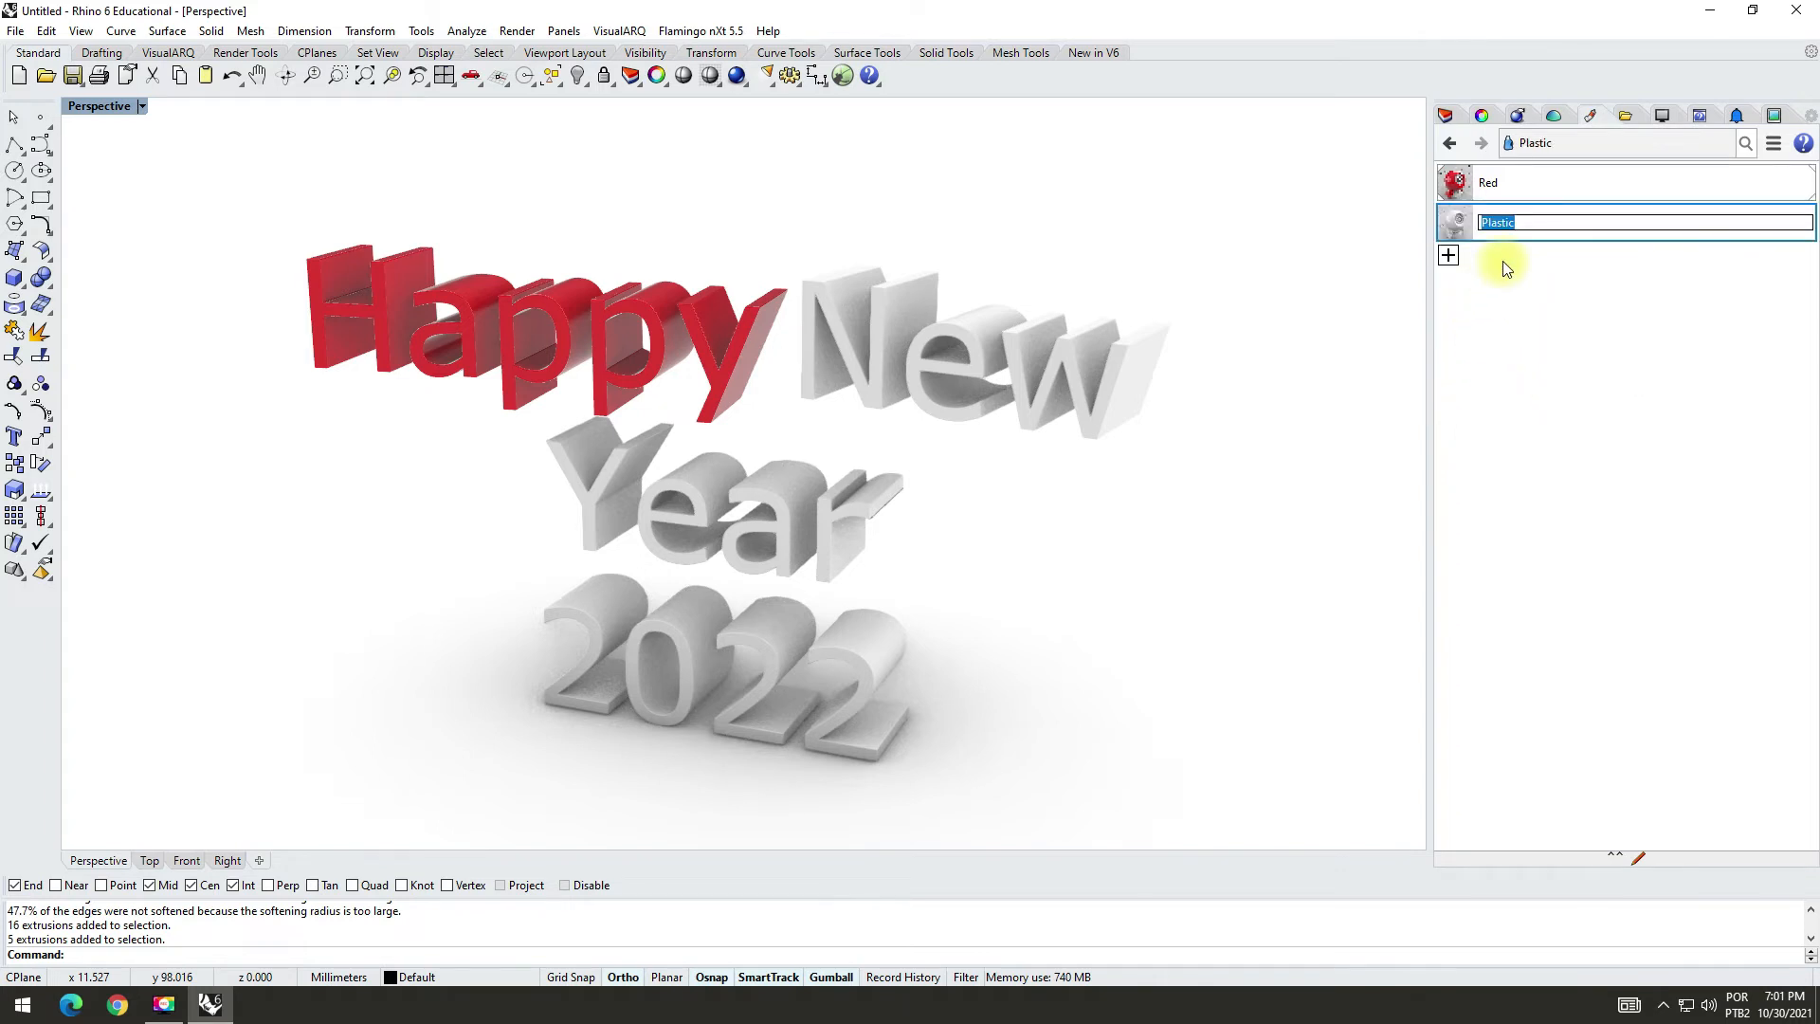
type("Ye")
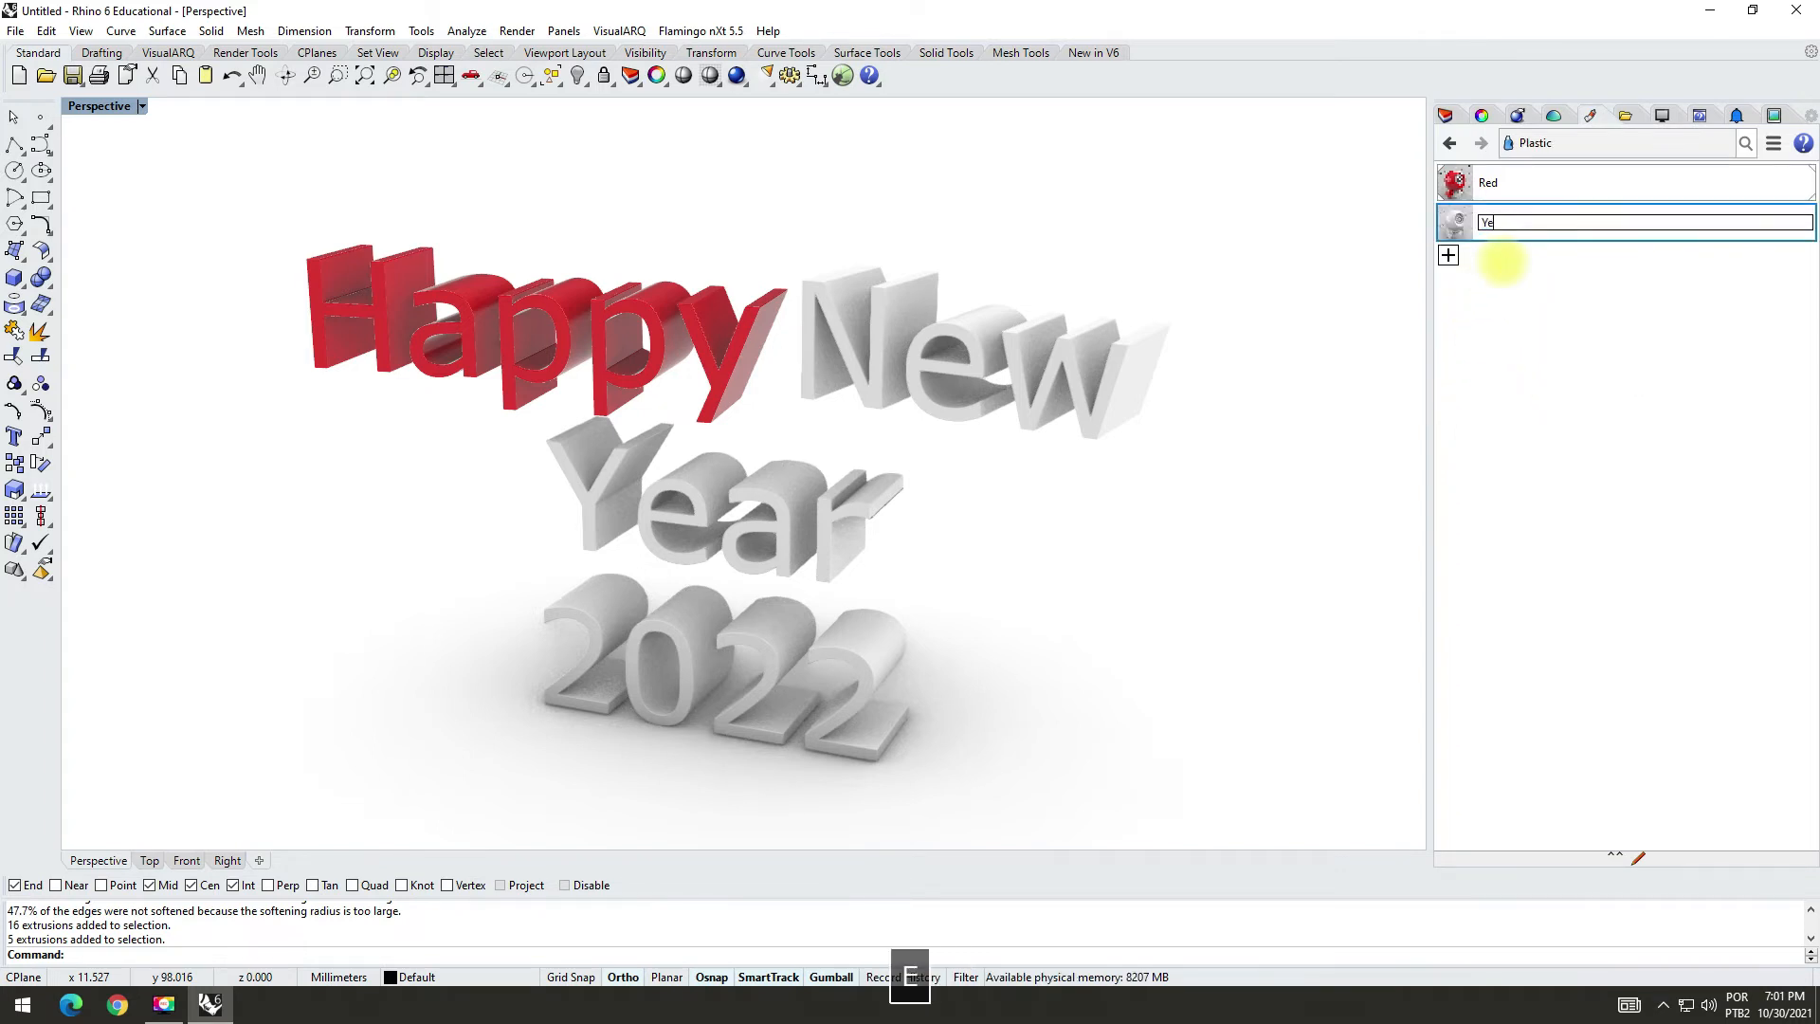
type("l")
key("BackSpace")
key("BackSpace")
type("a")
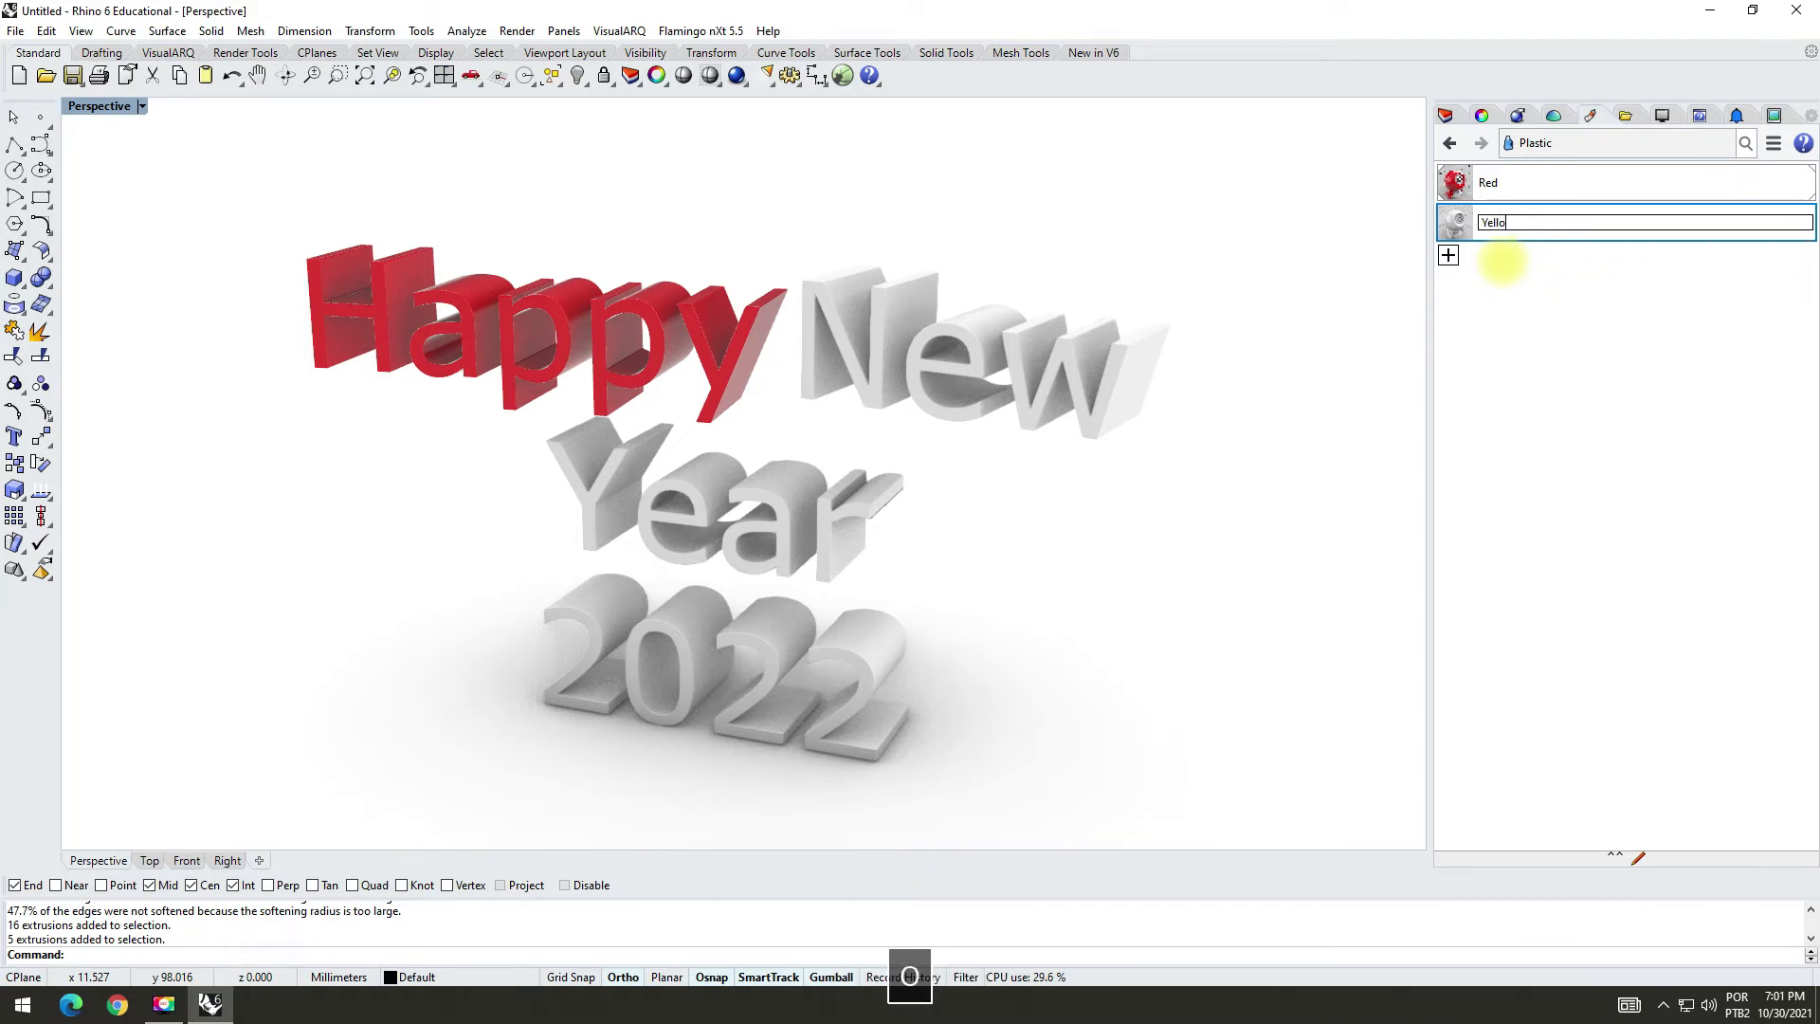
key("Return")
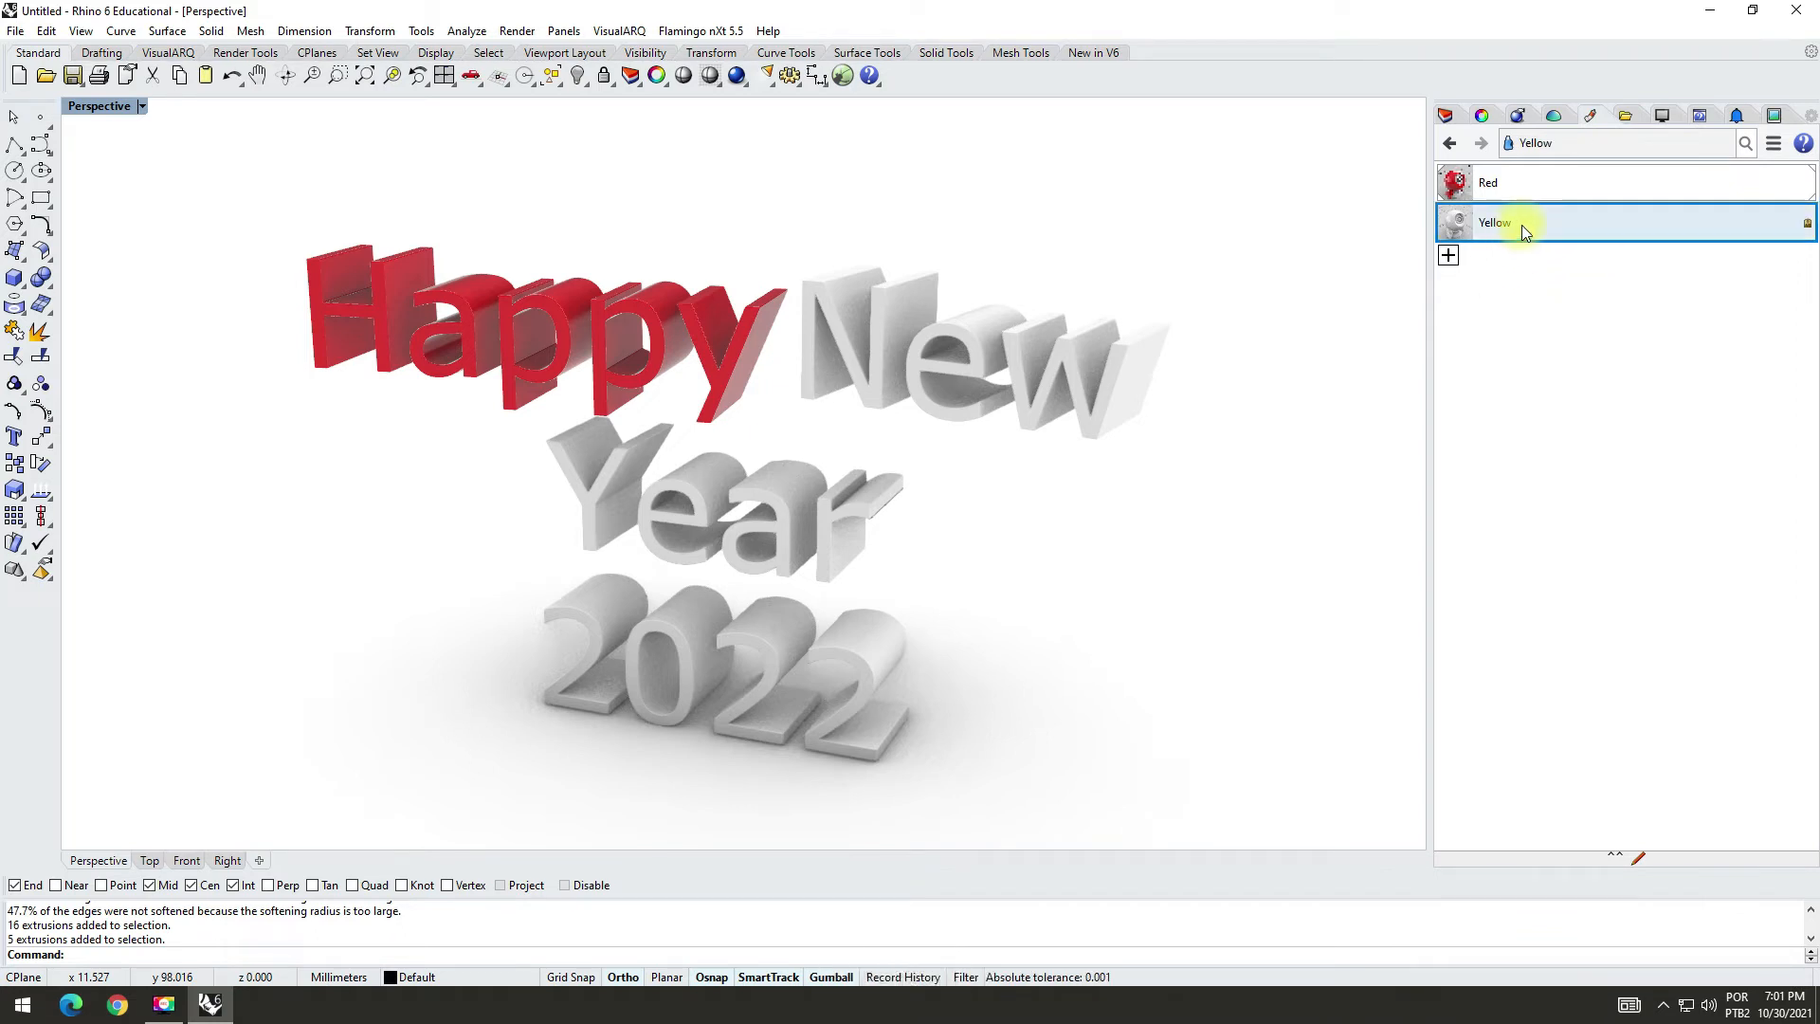
Step: Set the Yellow material's color to the preset Yellow (255, 255, 0)
left_click(1457, 225)
left_click(1660, 657)
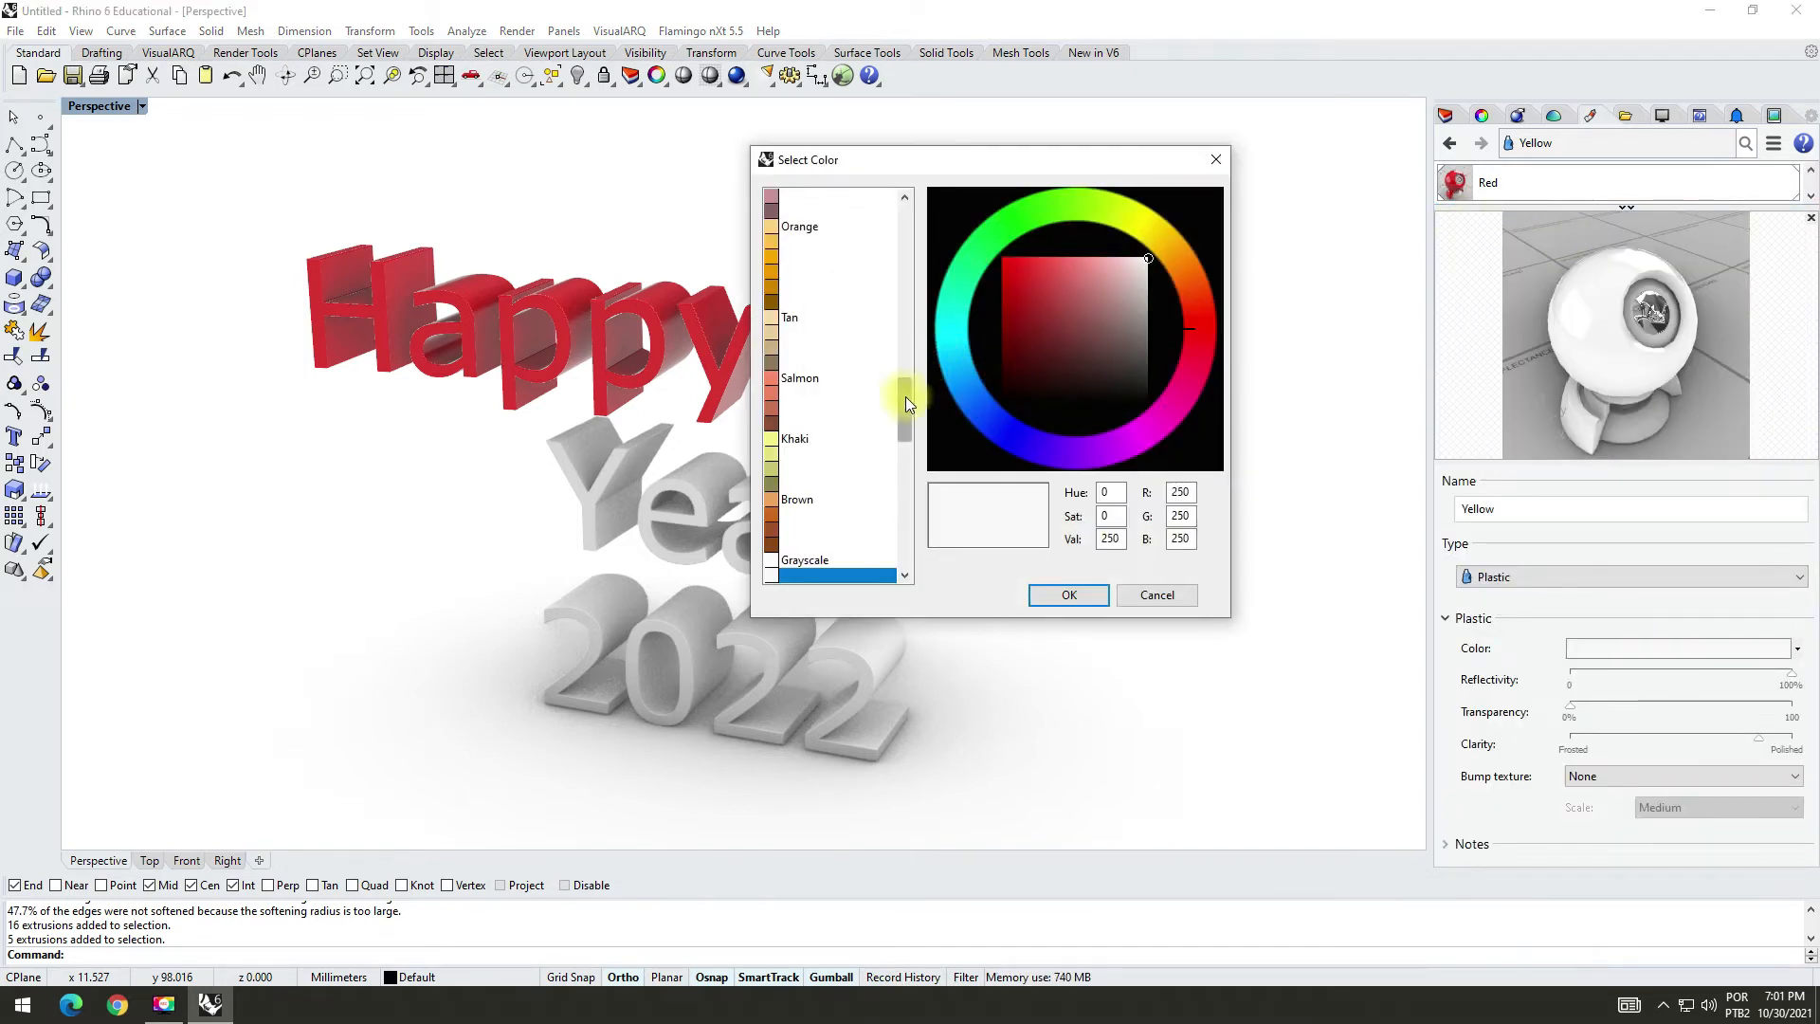
left_click_drag(906, 397, 920, 220)
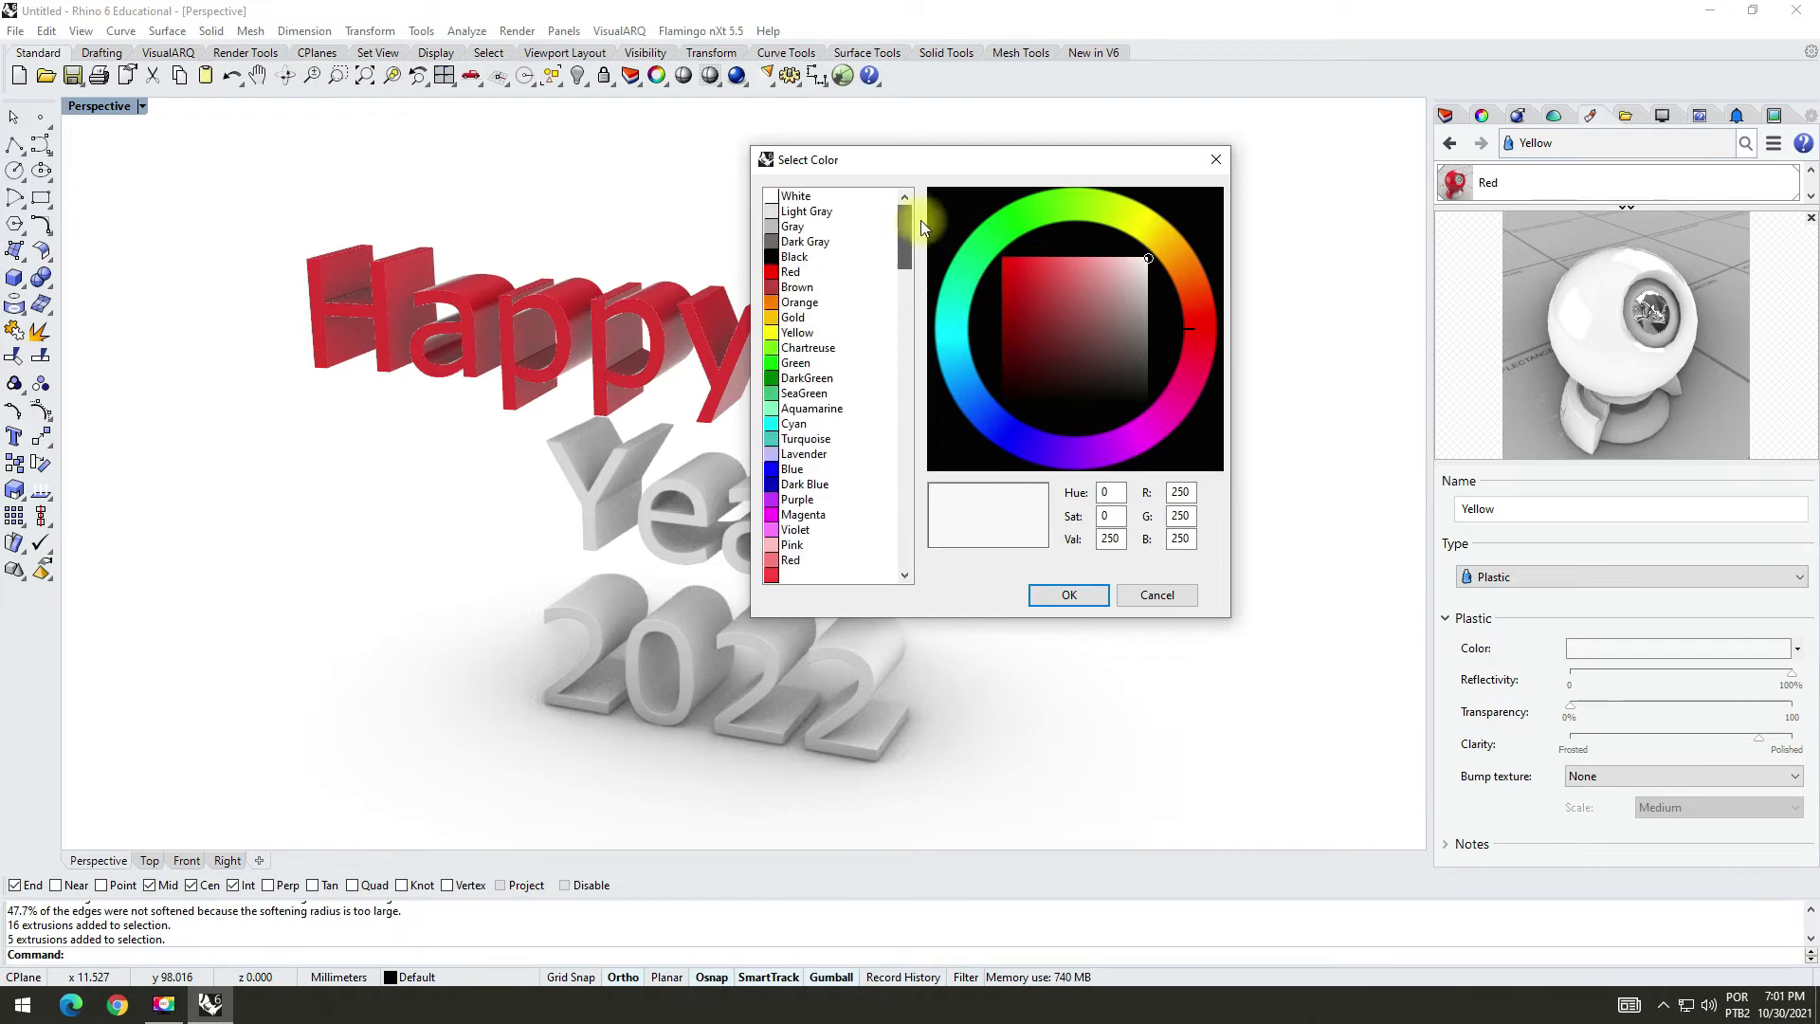
left_click(797, 335)
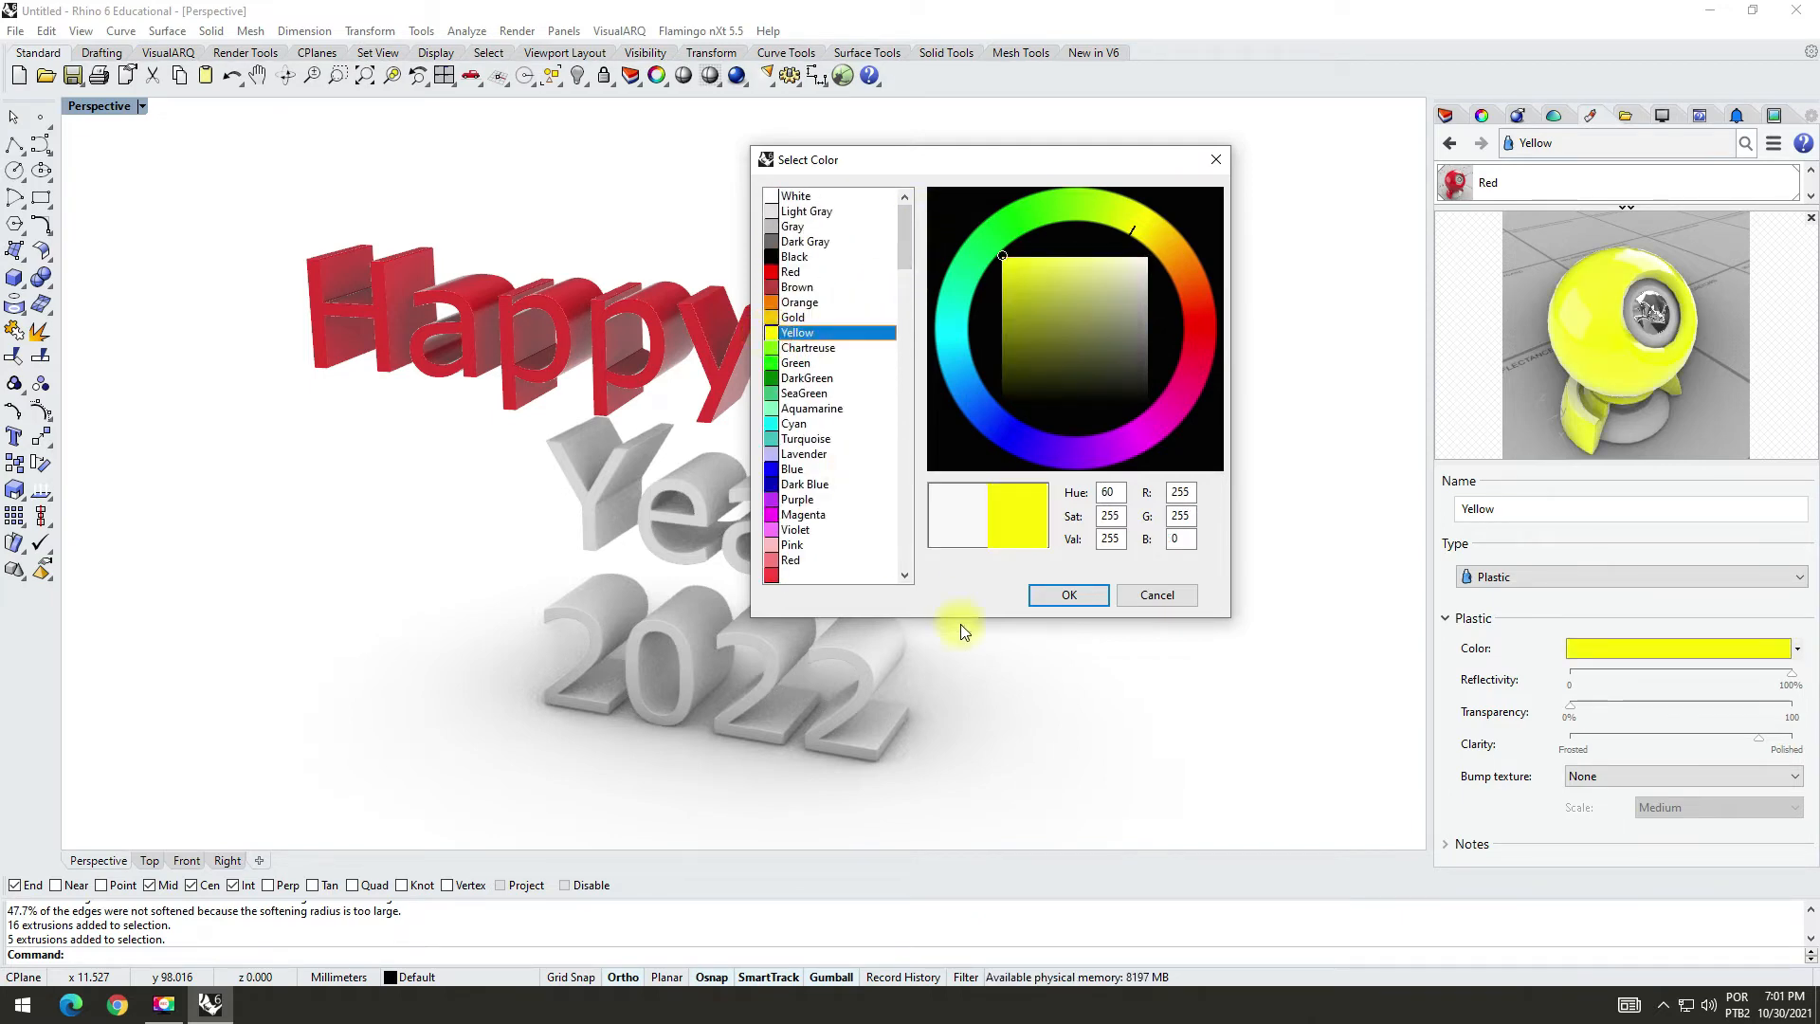
left_click(1068, 594)
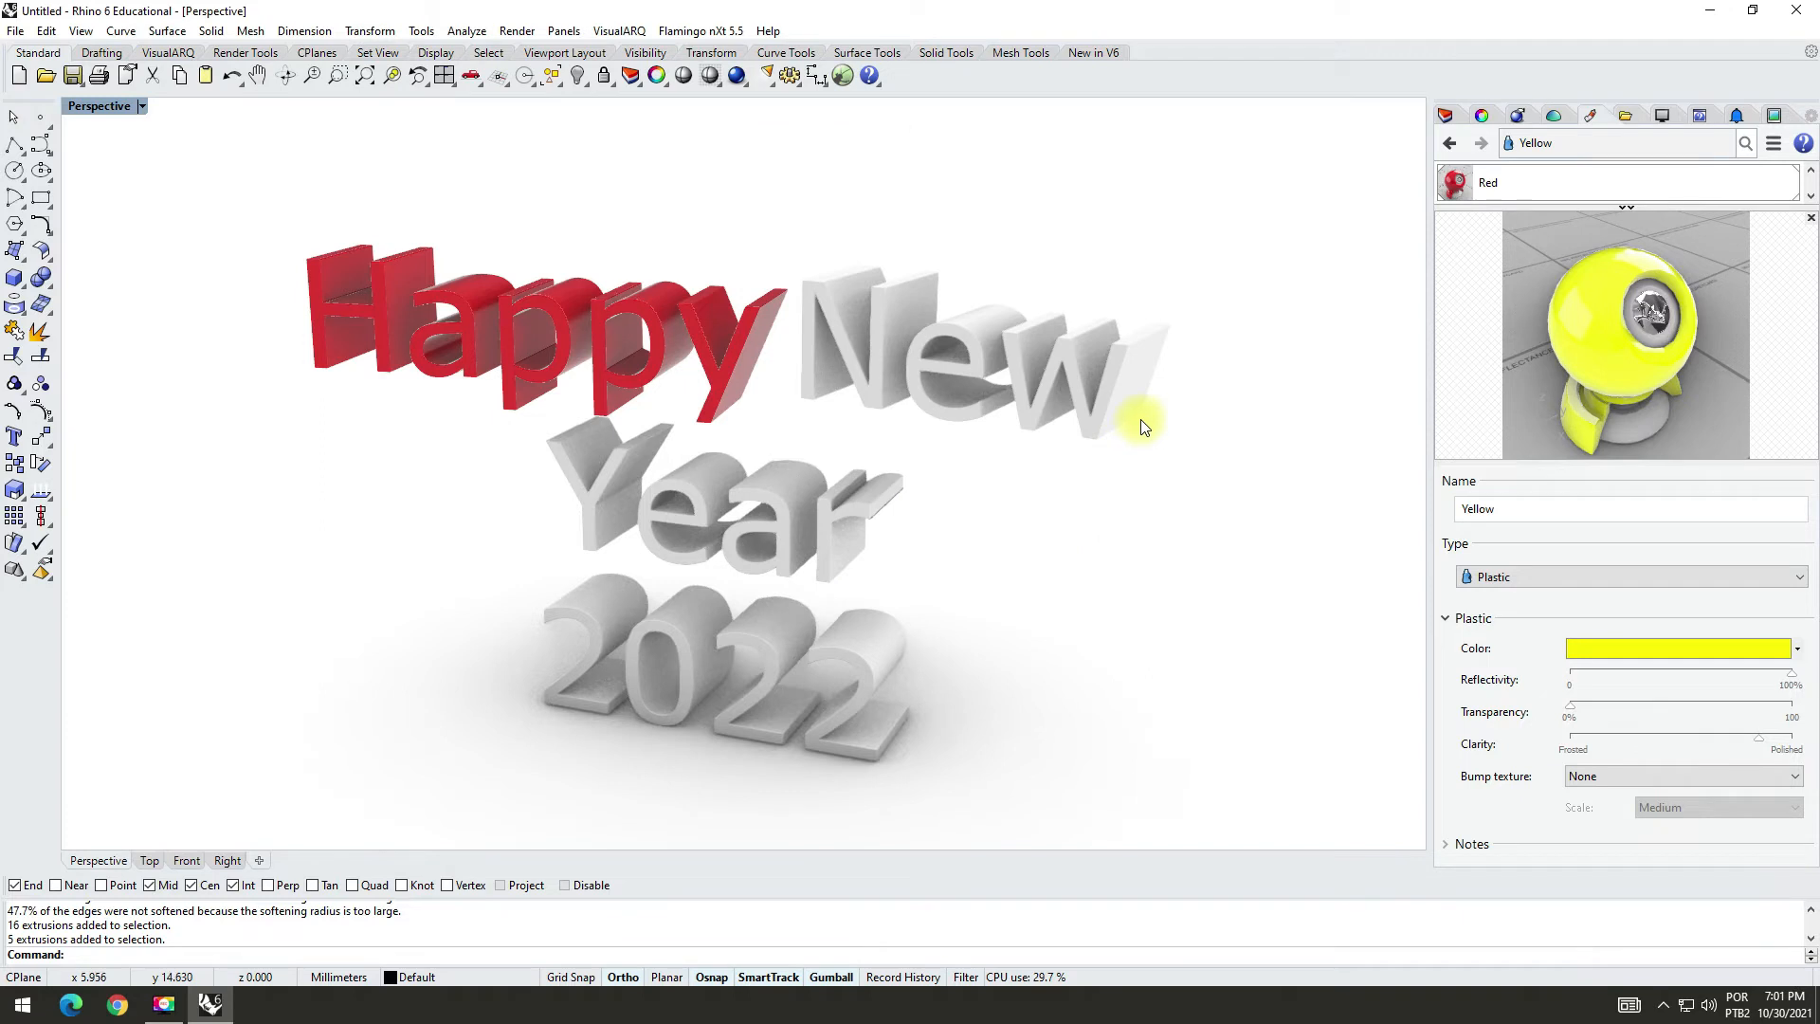
Step: Create a new layer named "New" alongside the Happy layer
left_click(1446, 115)
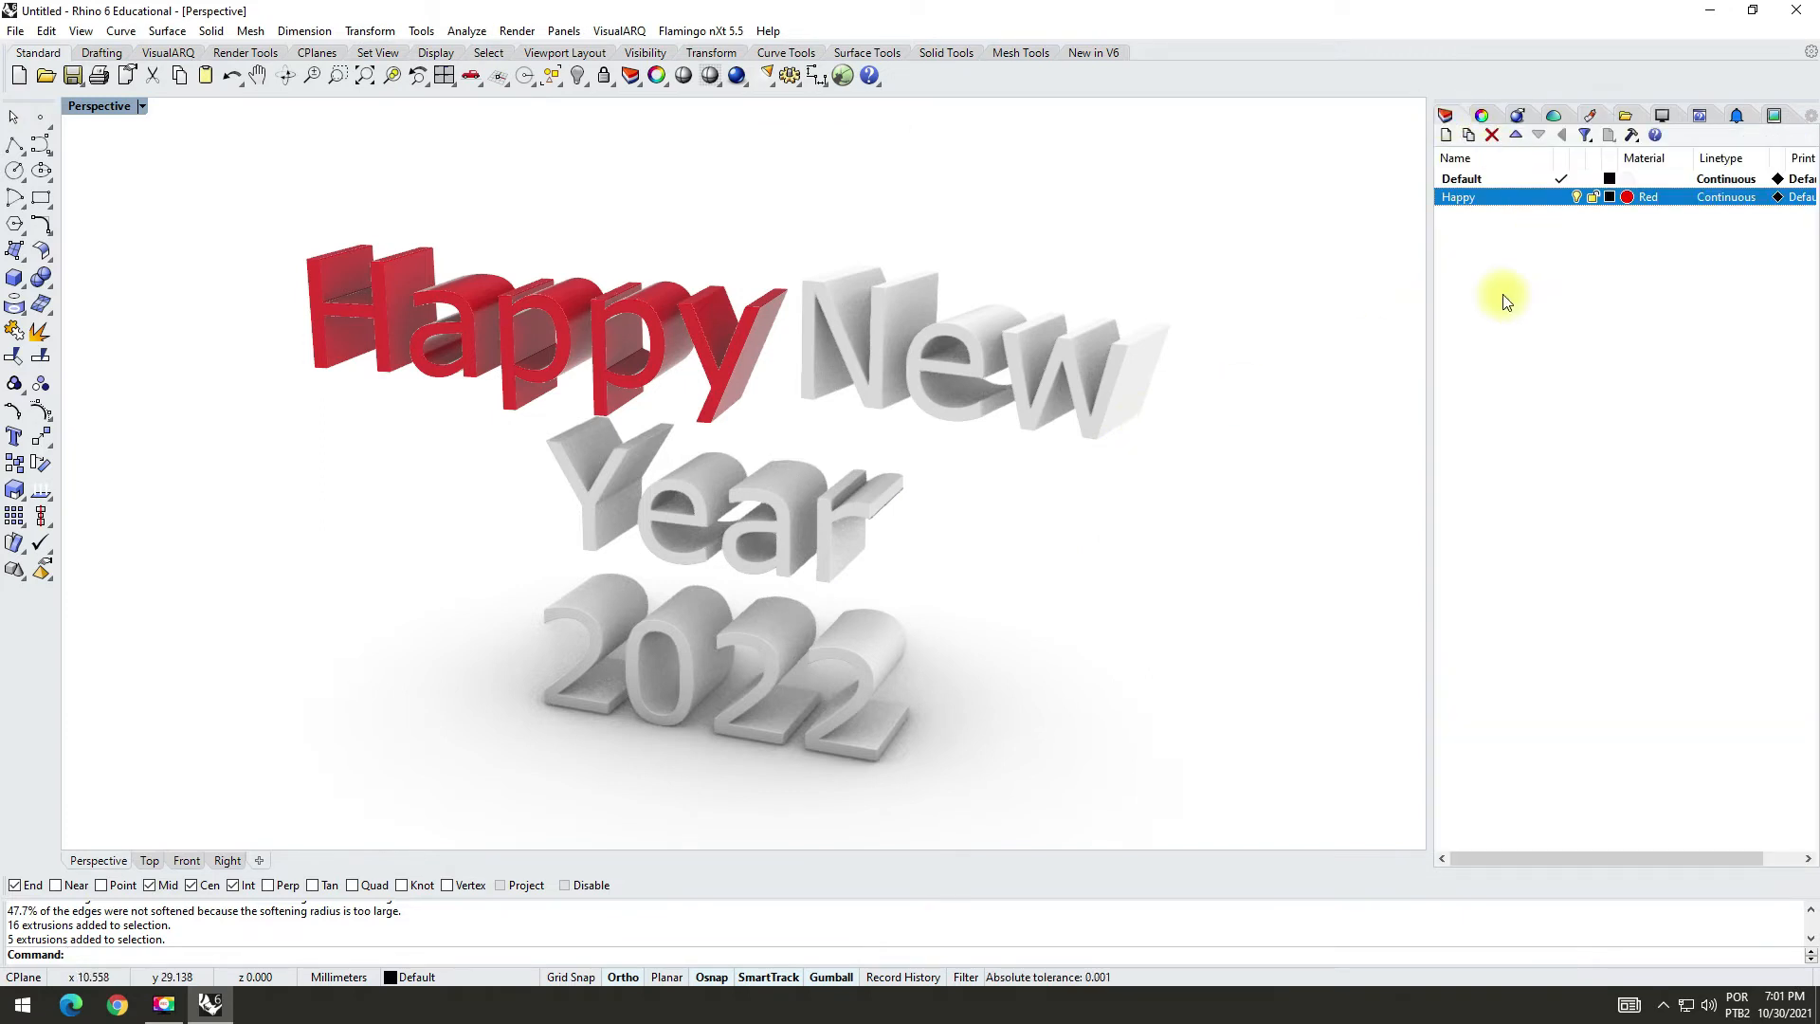
left_click(1448, 136)
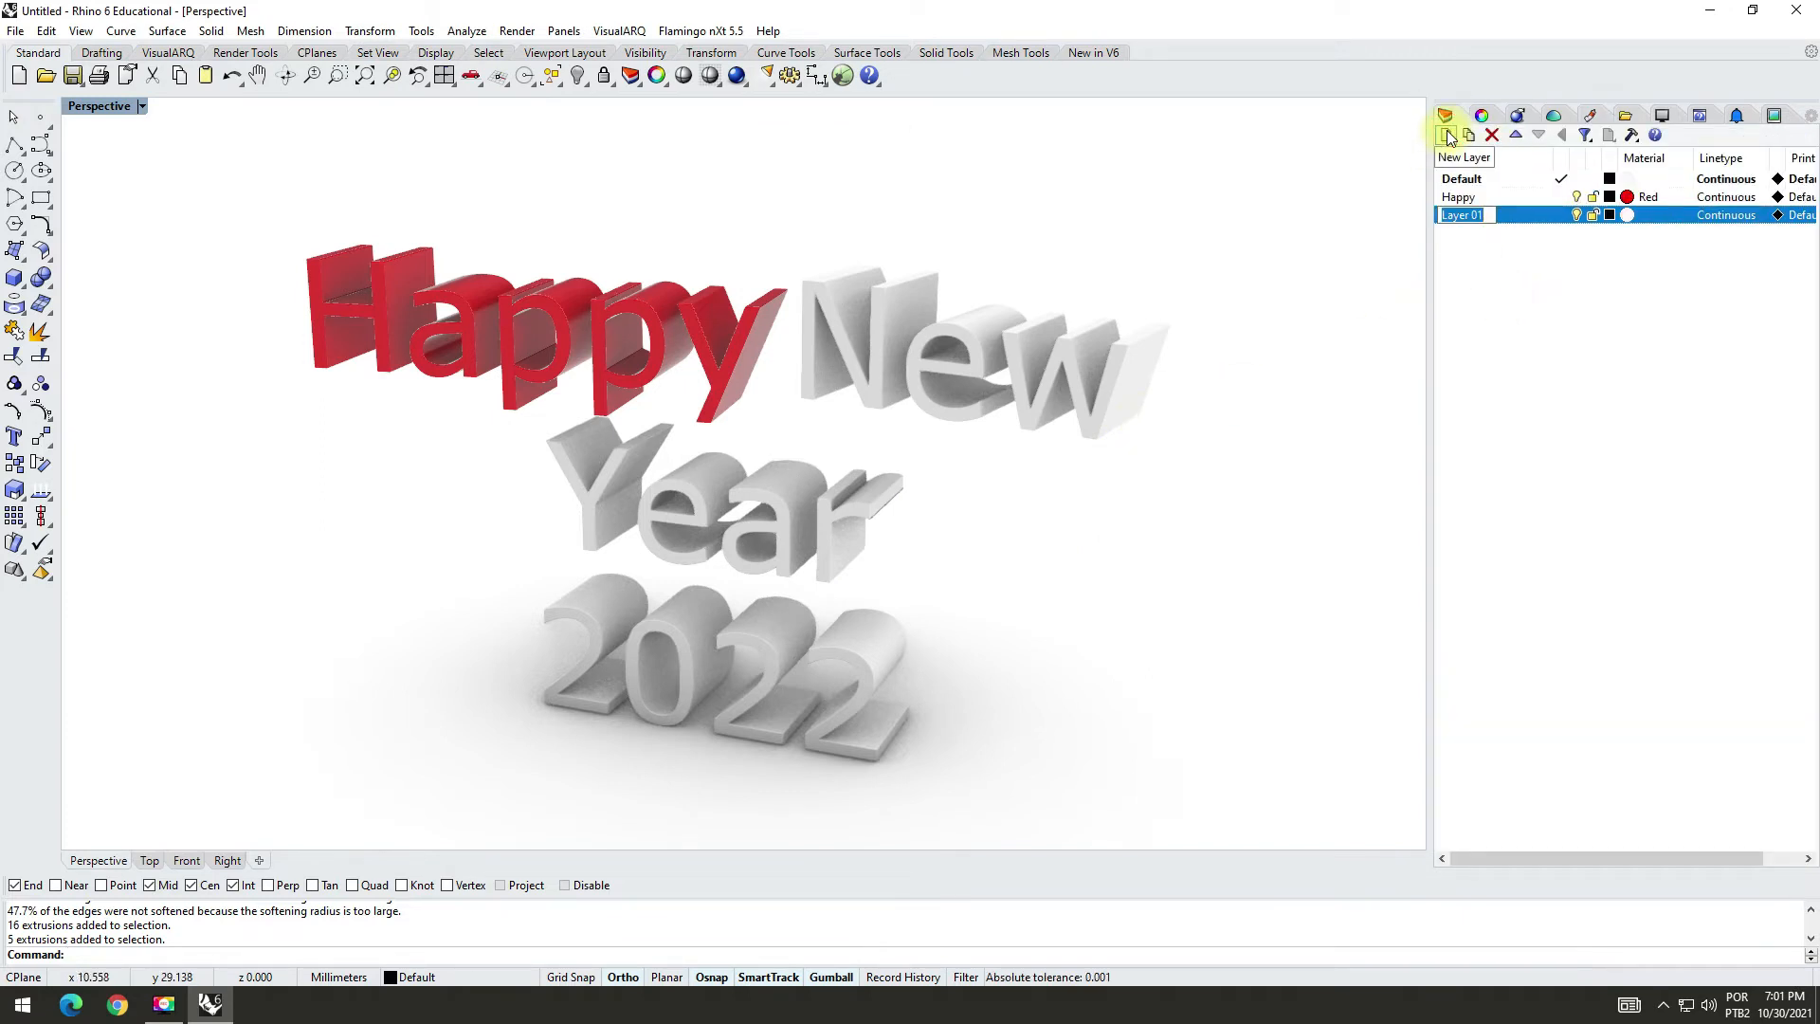
type("N")
key("BackSpace")
type("nEW")
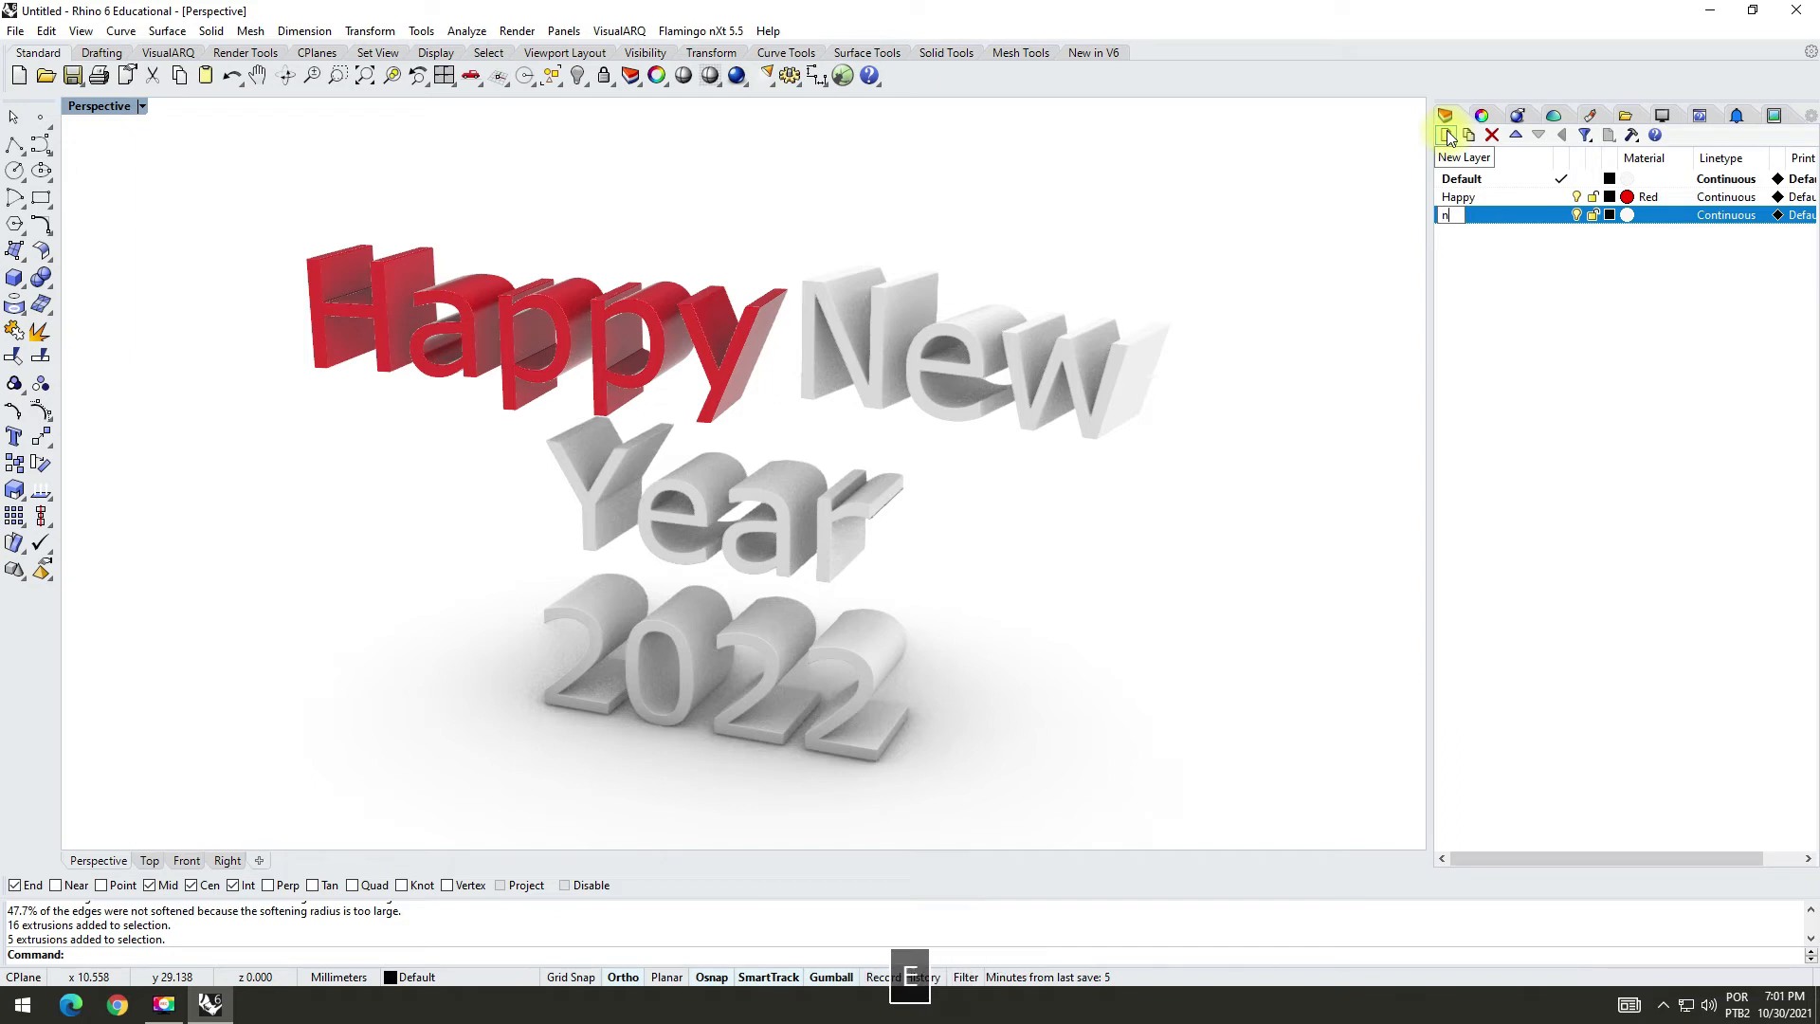
key("BackSpace")
key("BackSpace")
key("BackSpace")
type("New")
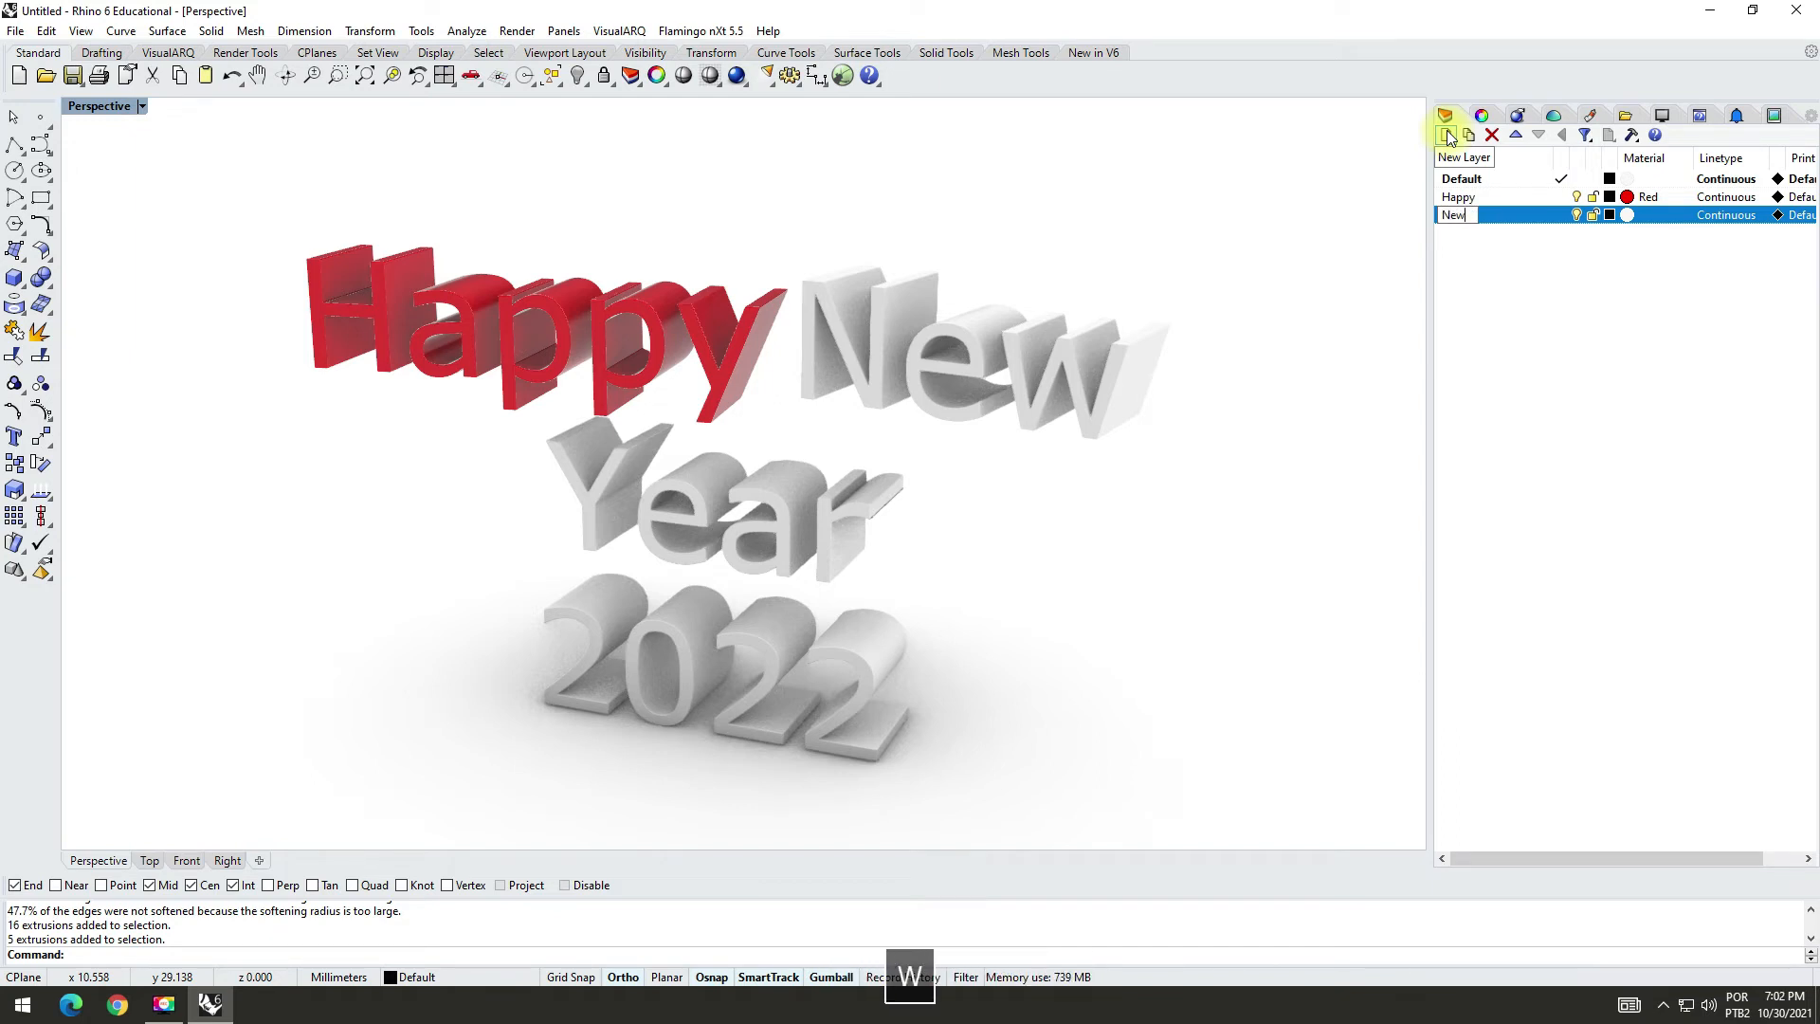
Step: Assign the Yellow plastic material to the New layer
left_click(1628, 216)
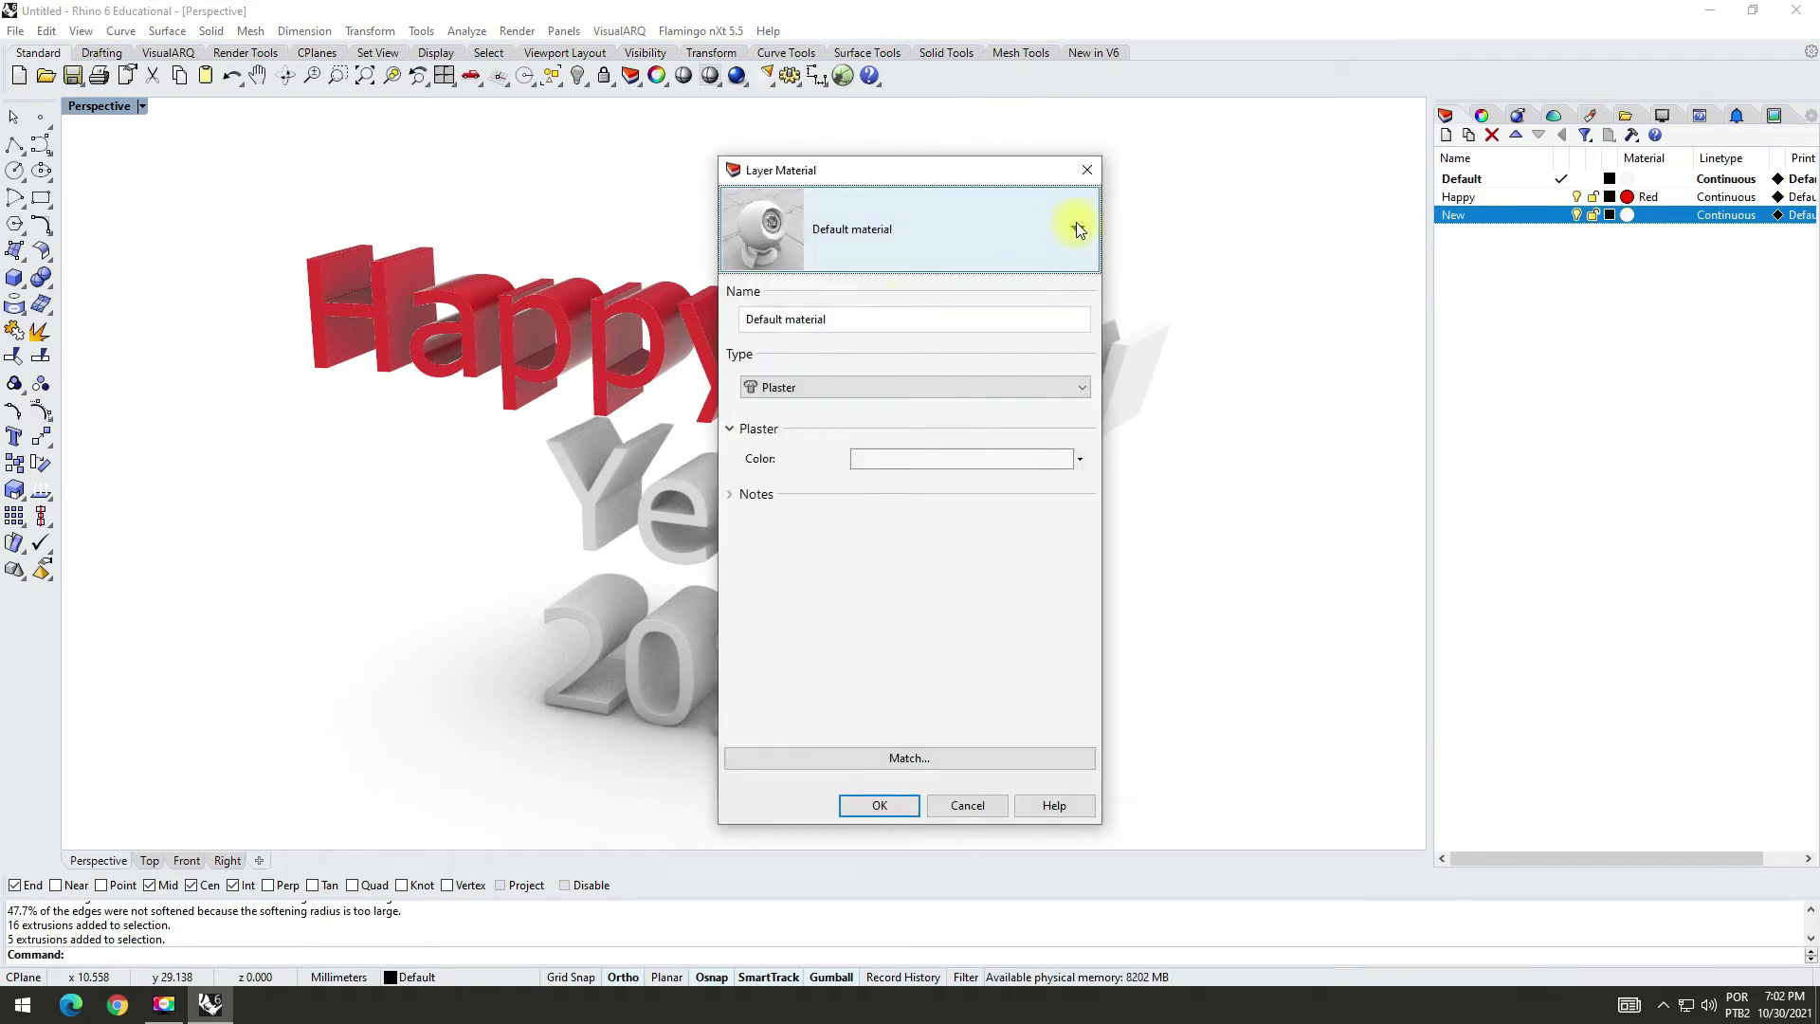
left_click(1078, 230)
left_click(754, 415)
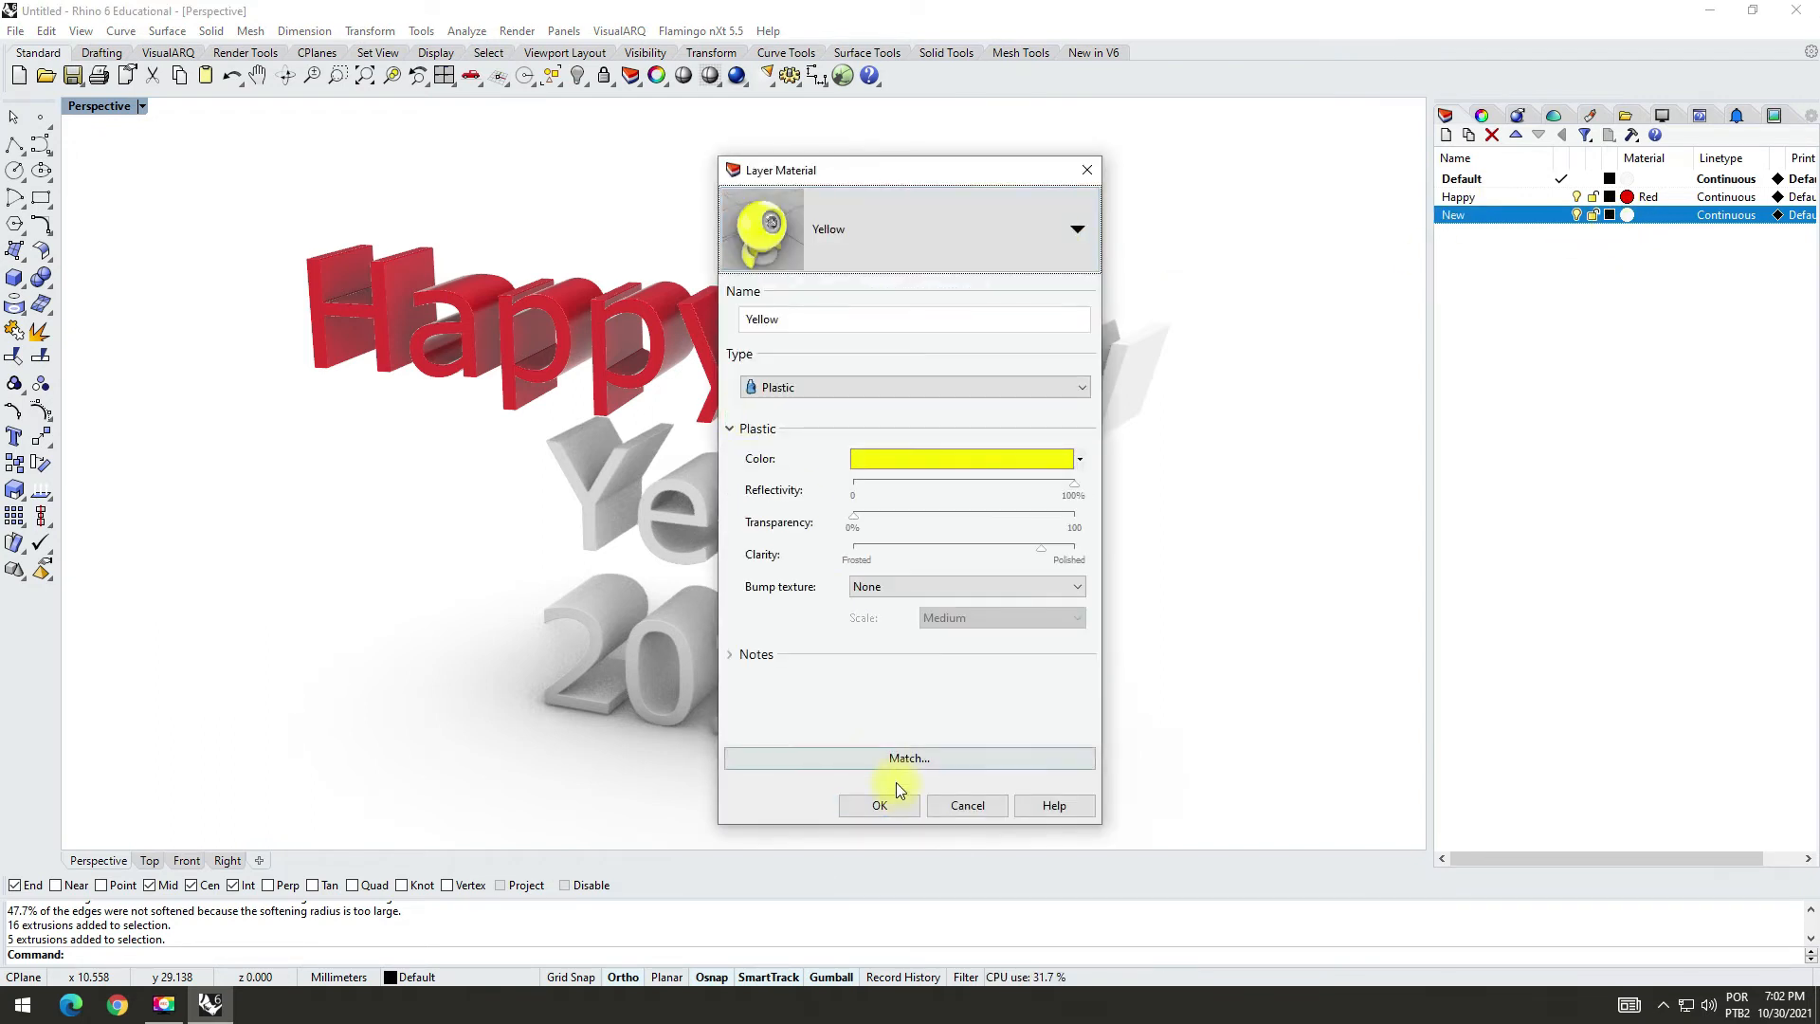
left_click(881, 804)
Step: Assign the three letters of the word "New" to the New layer and clear the selection
left_click_drag(790, 236, 1258, 463)
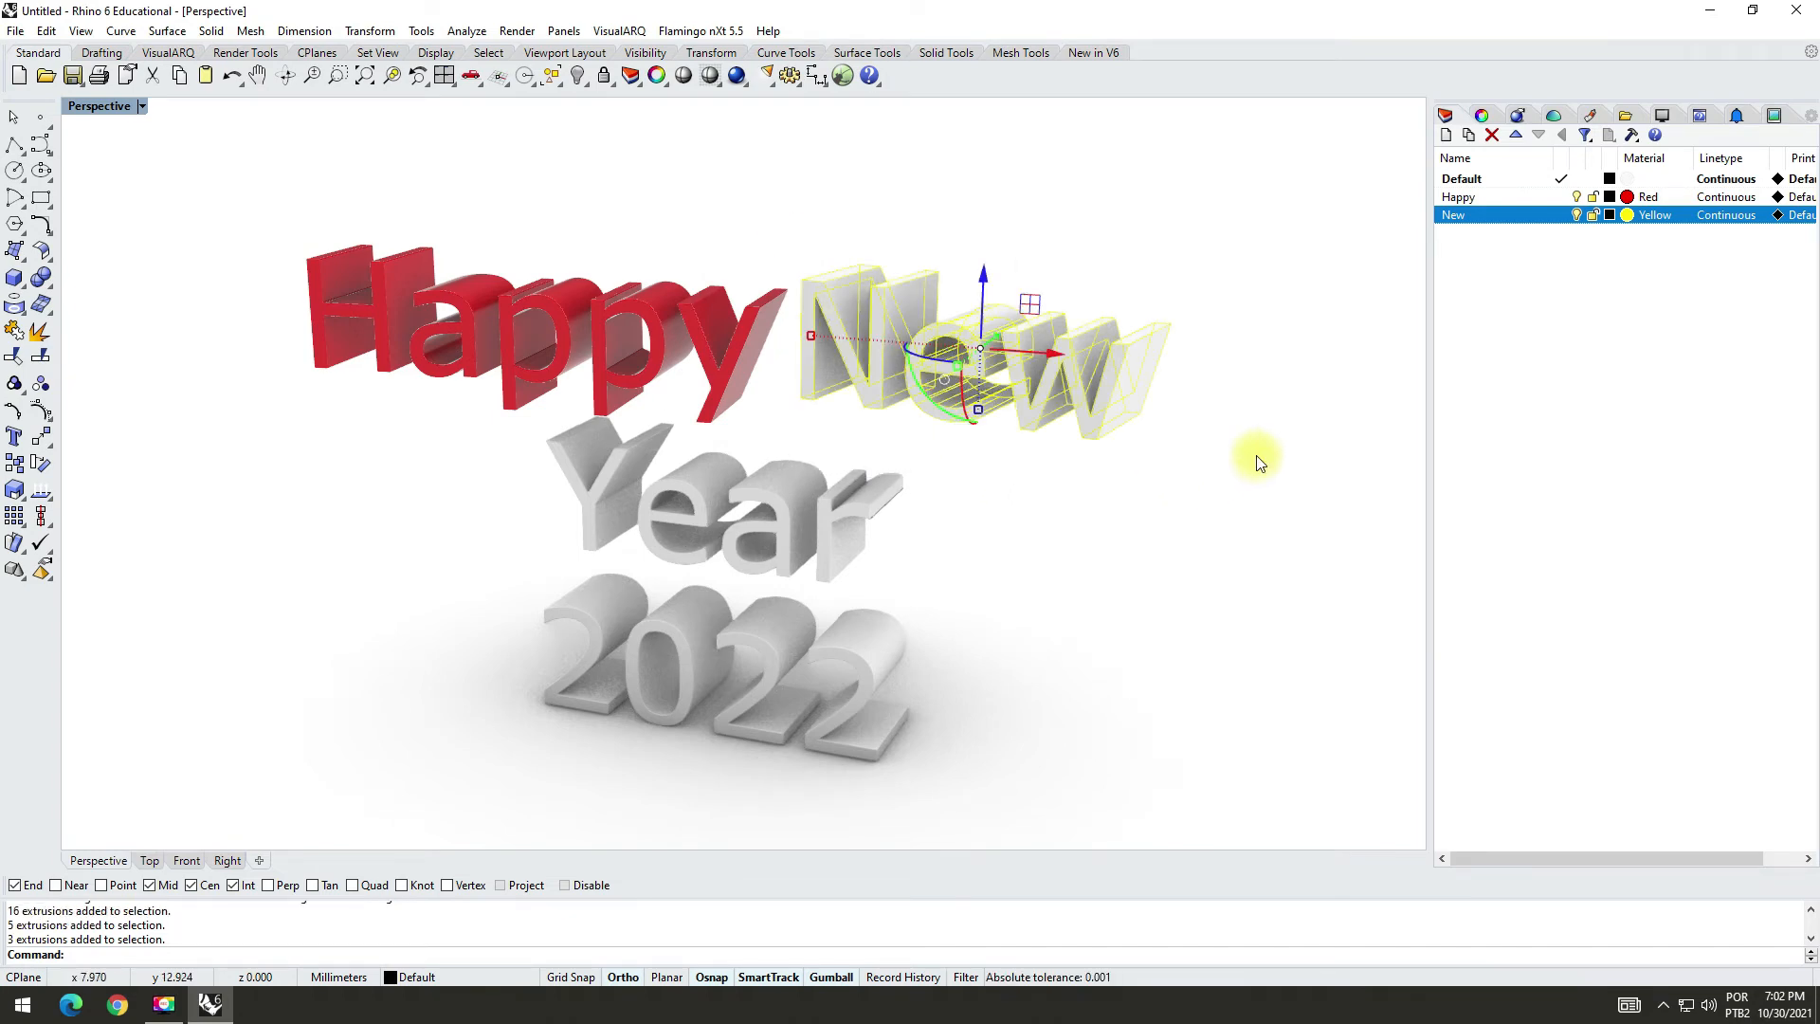
left_click(1481, 116)
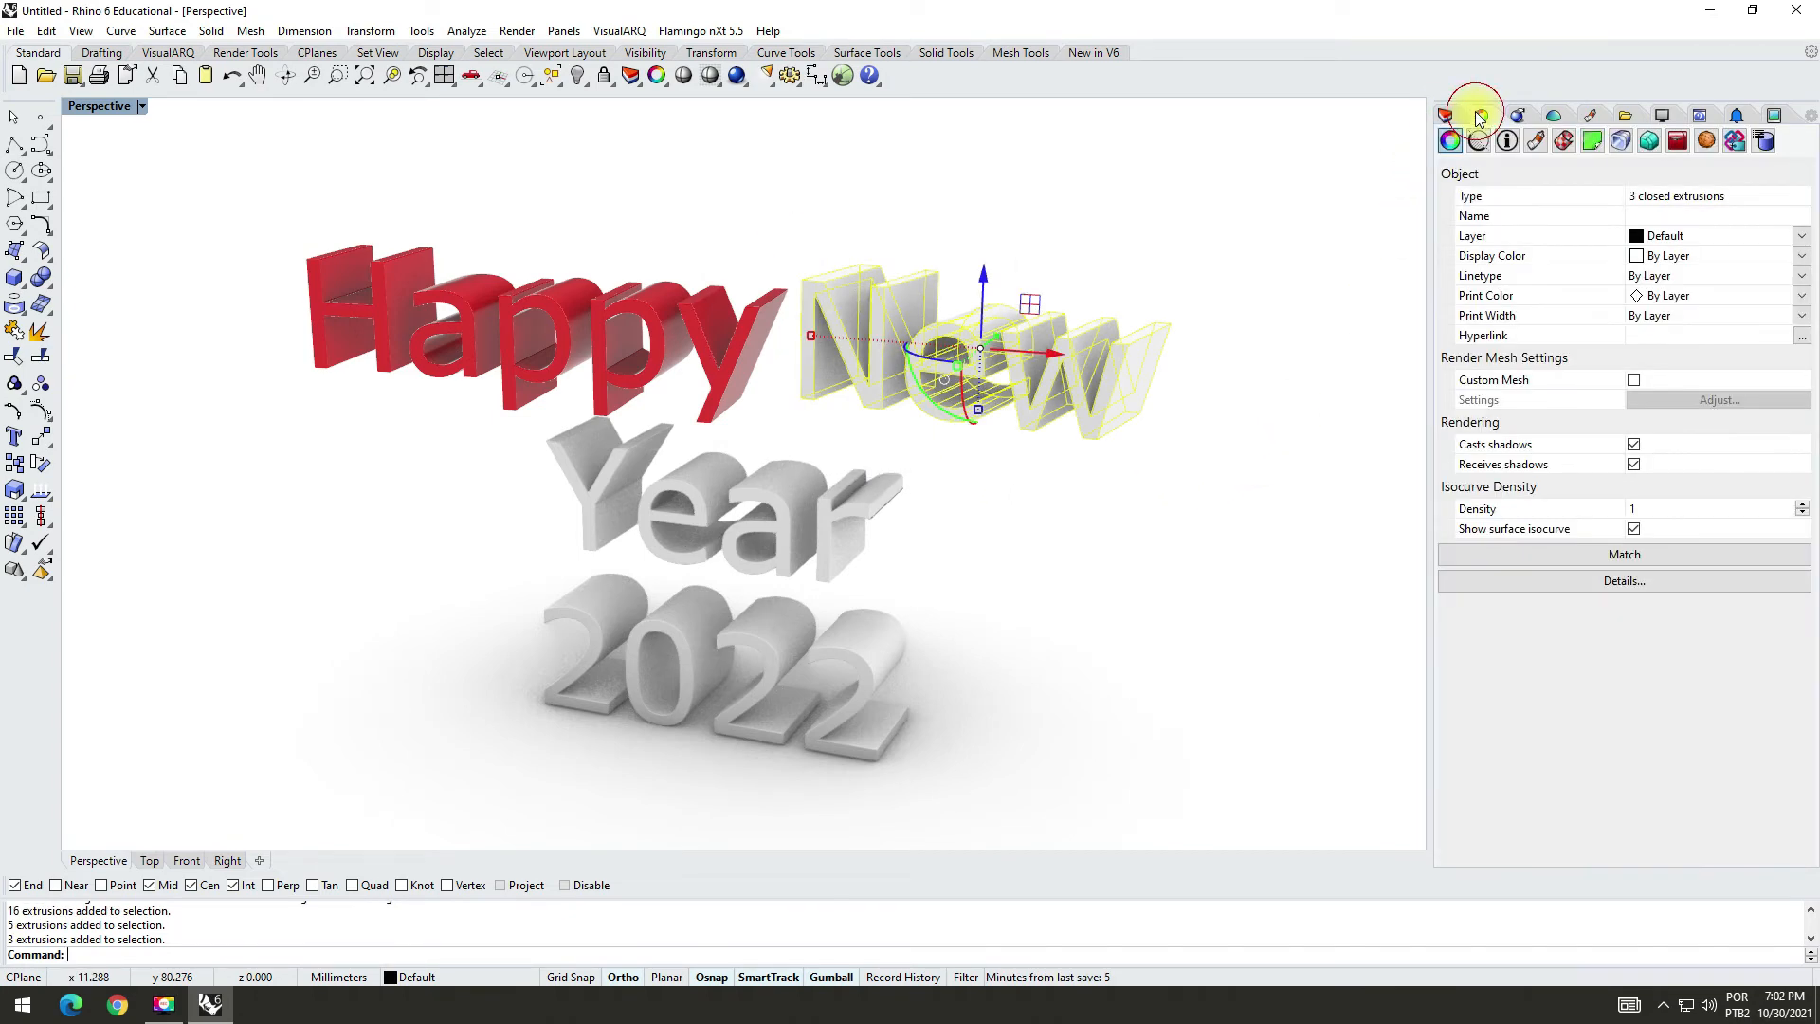
left_click(1800, 235)
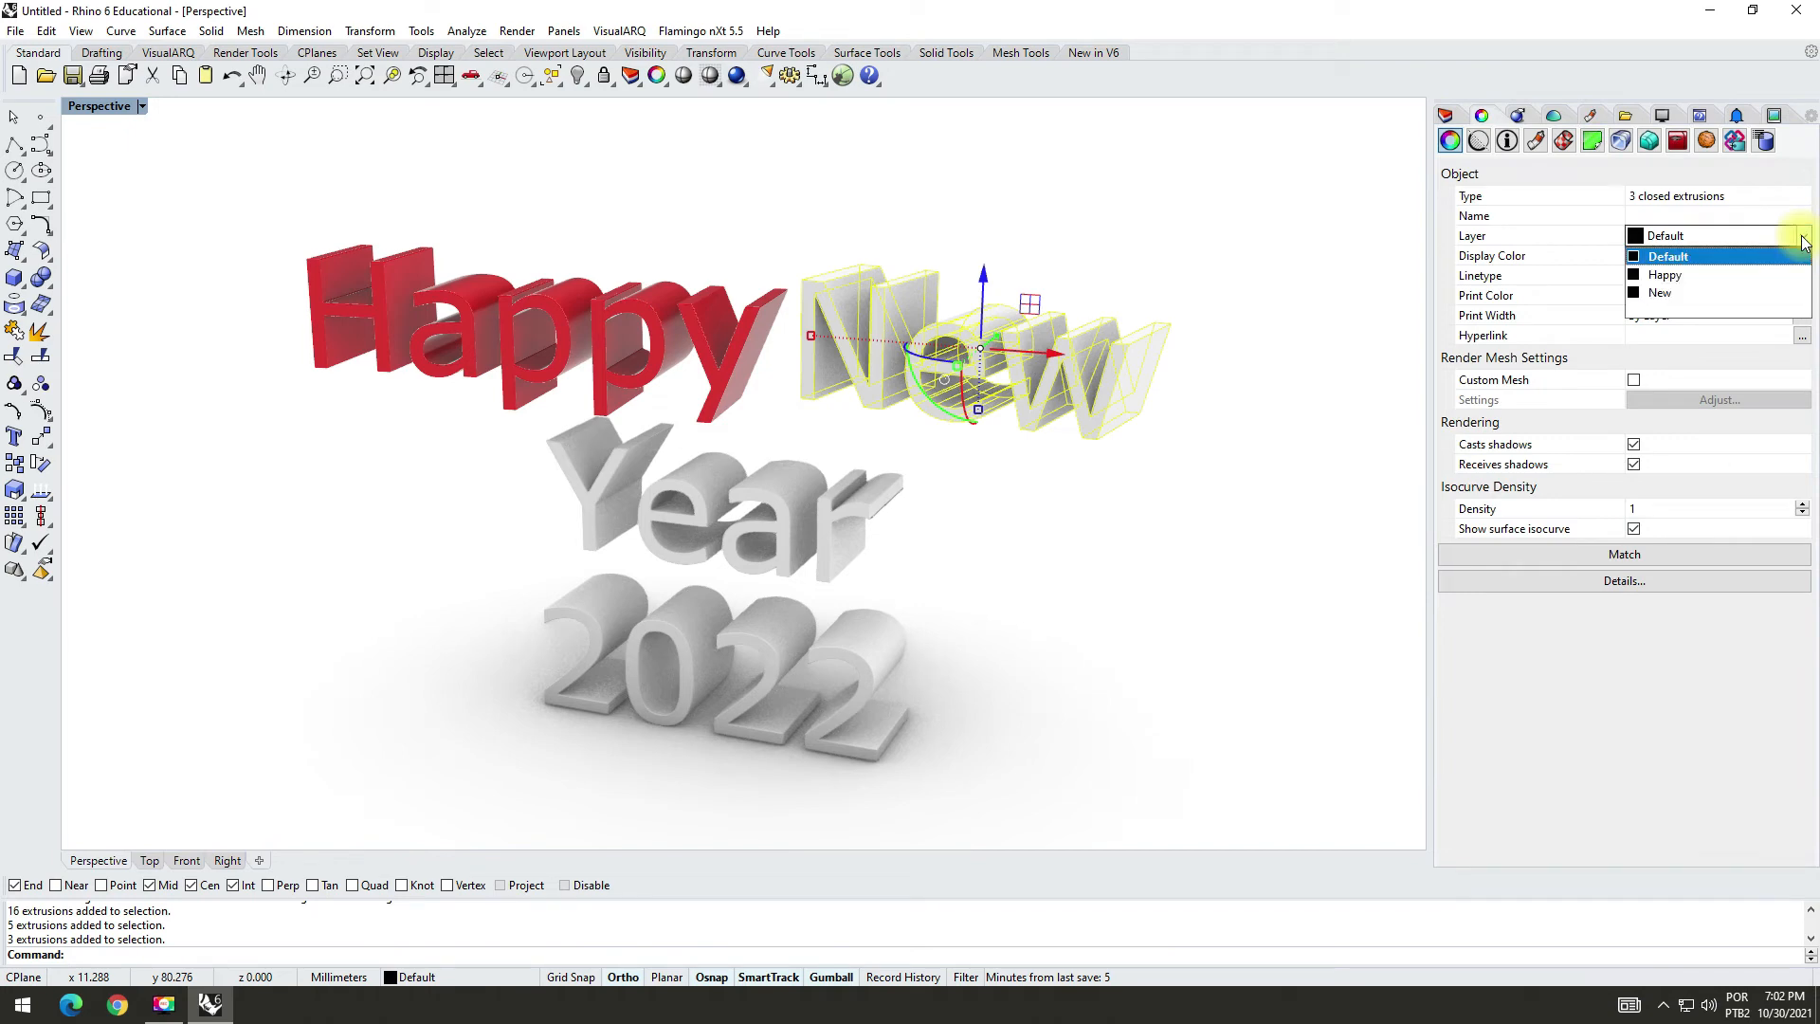
left_click(1671, 295)
left_click(1248, 222)
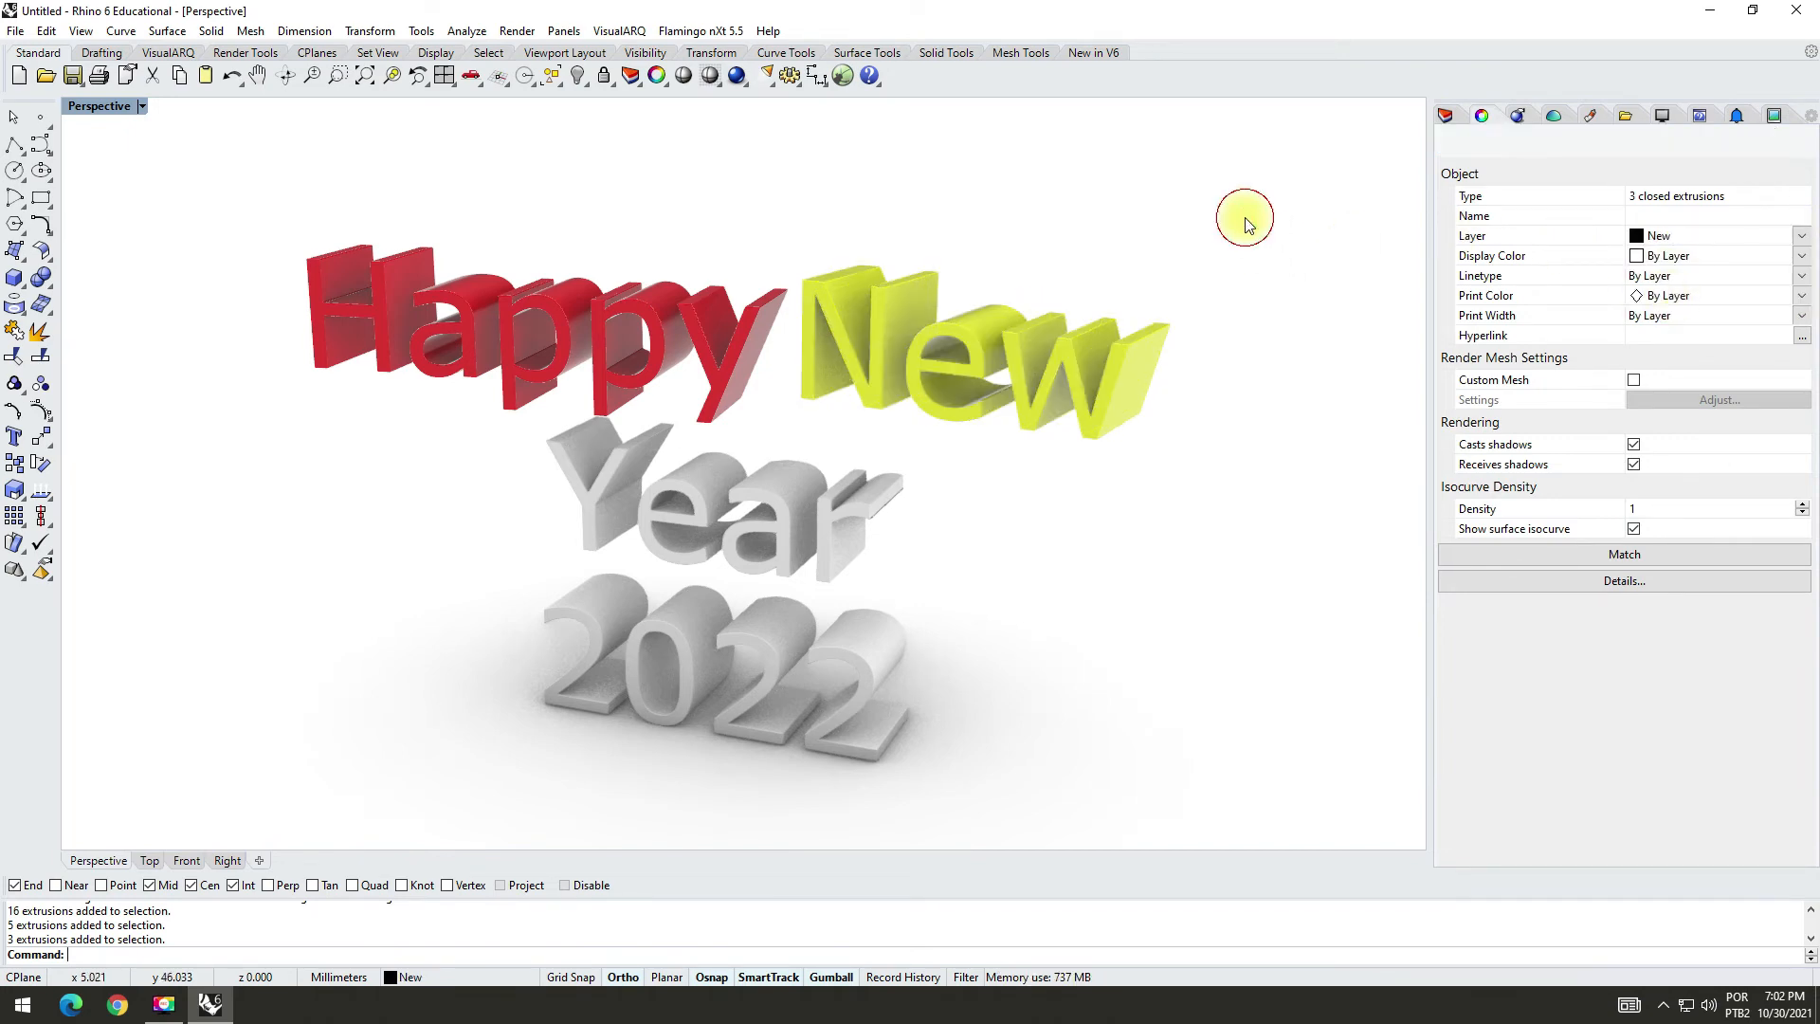
mouse_move(1052, 191)
right_mouse_down()
mouse_move(1153, 219)
mouse_move(1079, 176)
mouse_move(1064, 202)
right_mouse_up()
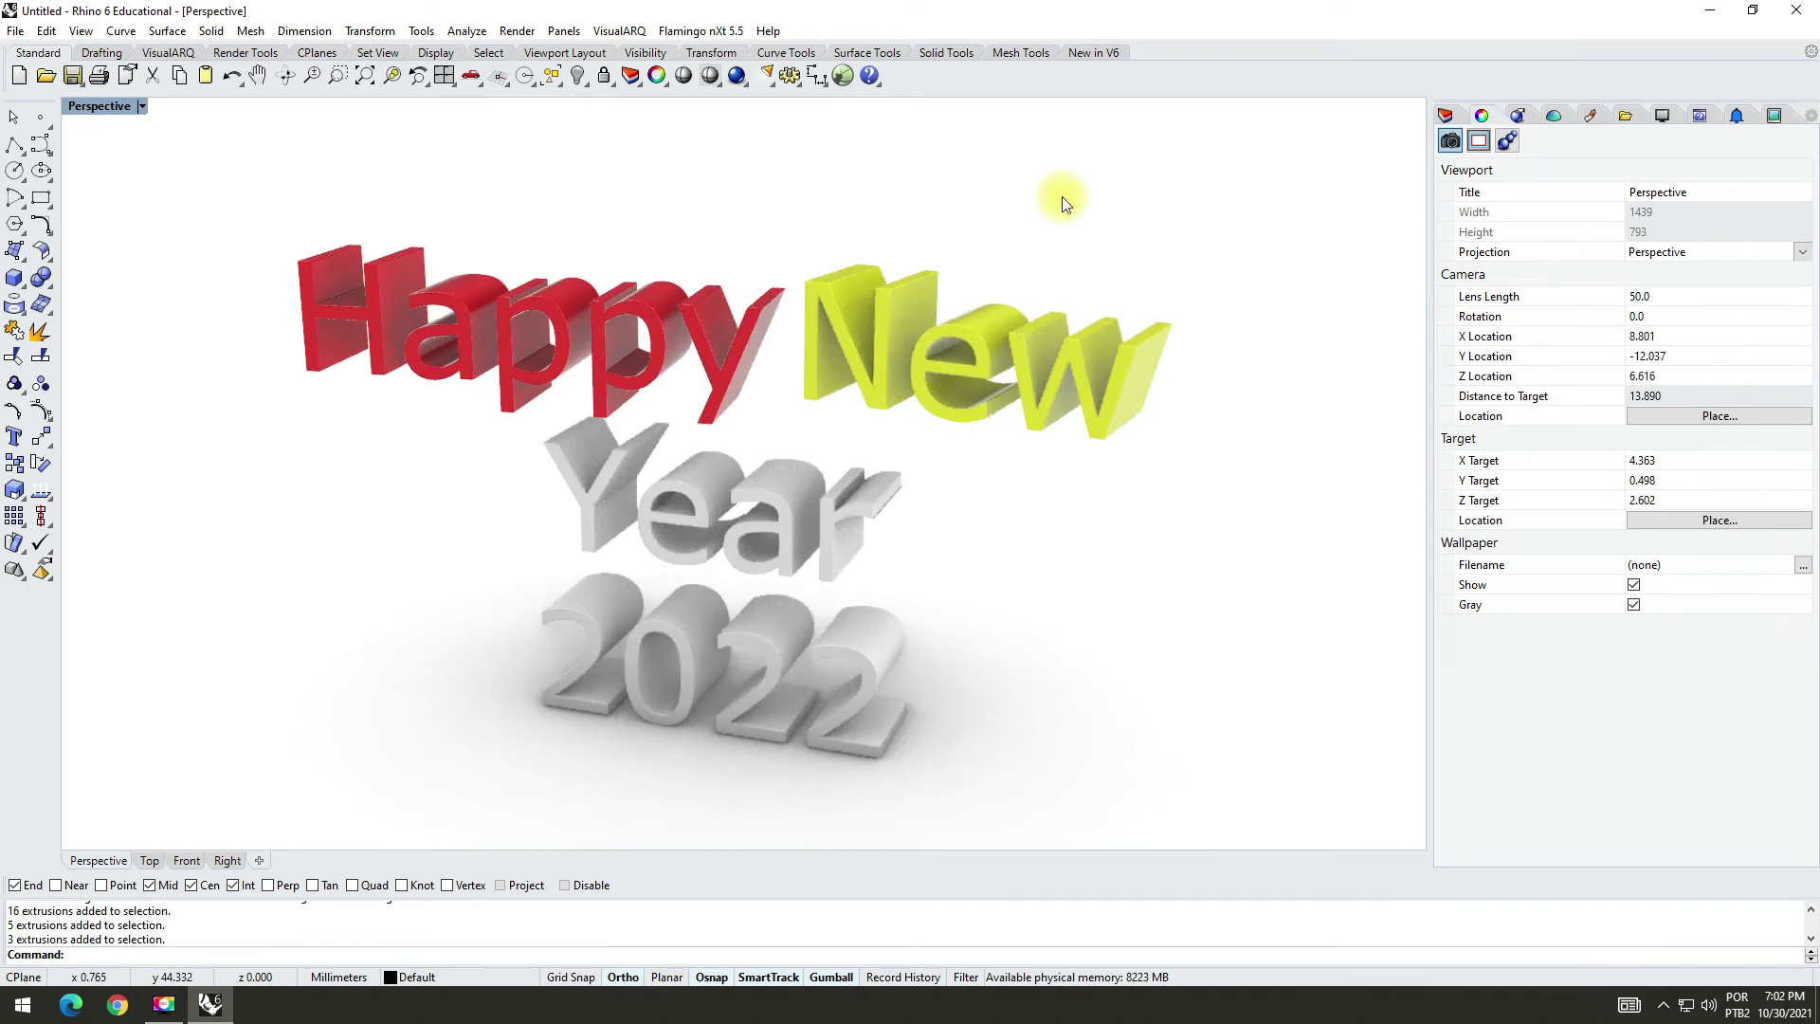
Step: Save the model to the Desktop as a Rhino 6 3D model named "New Year 3D"
left_click(72, 75)
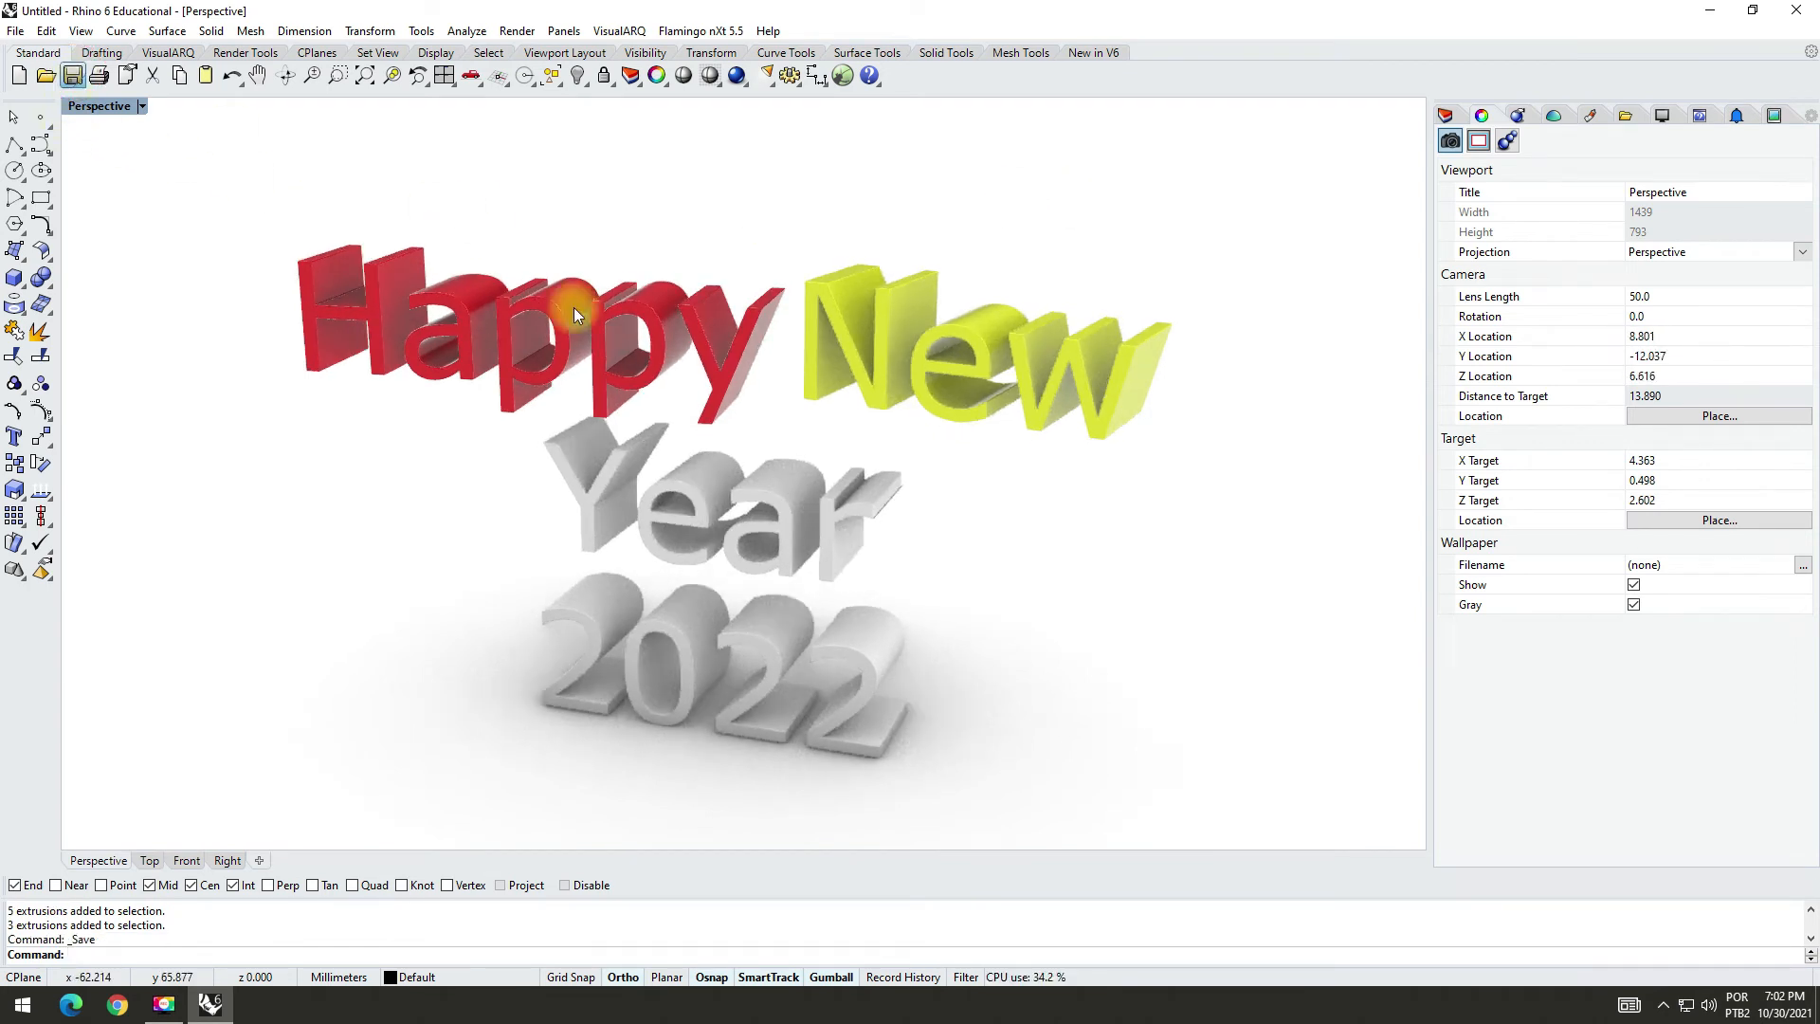
left_click_drag(212, 332, 219, 249)
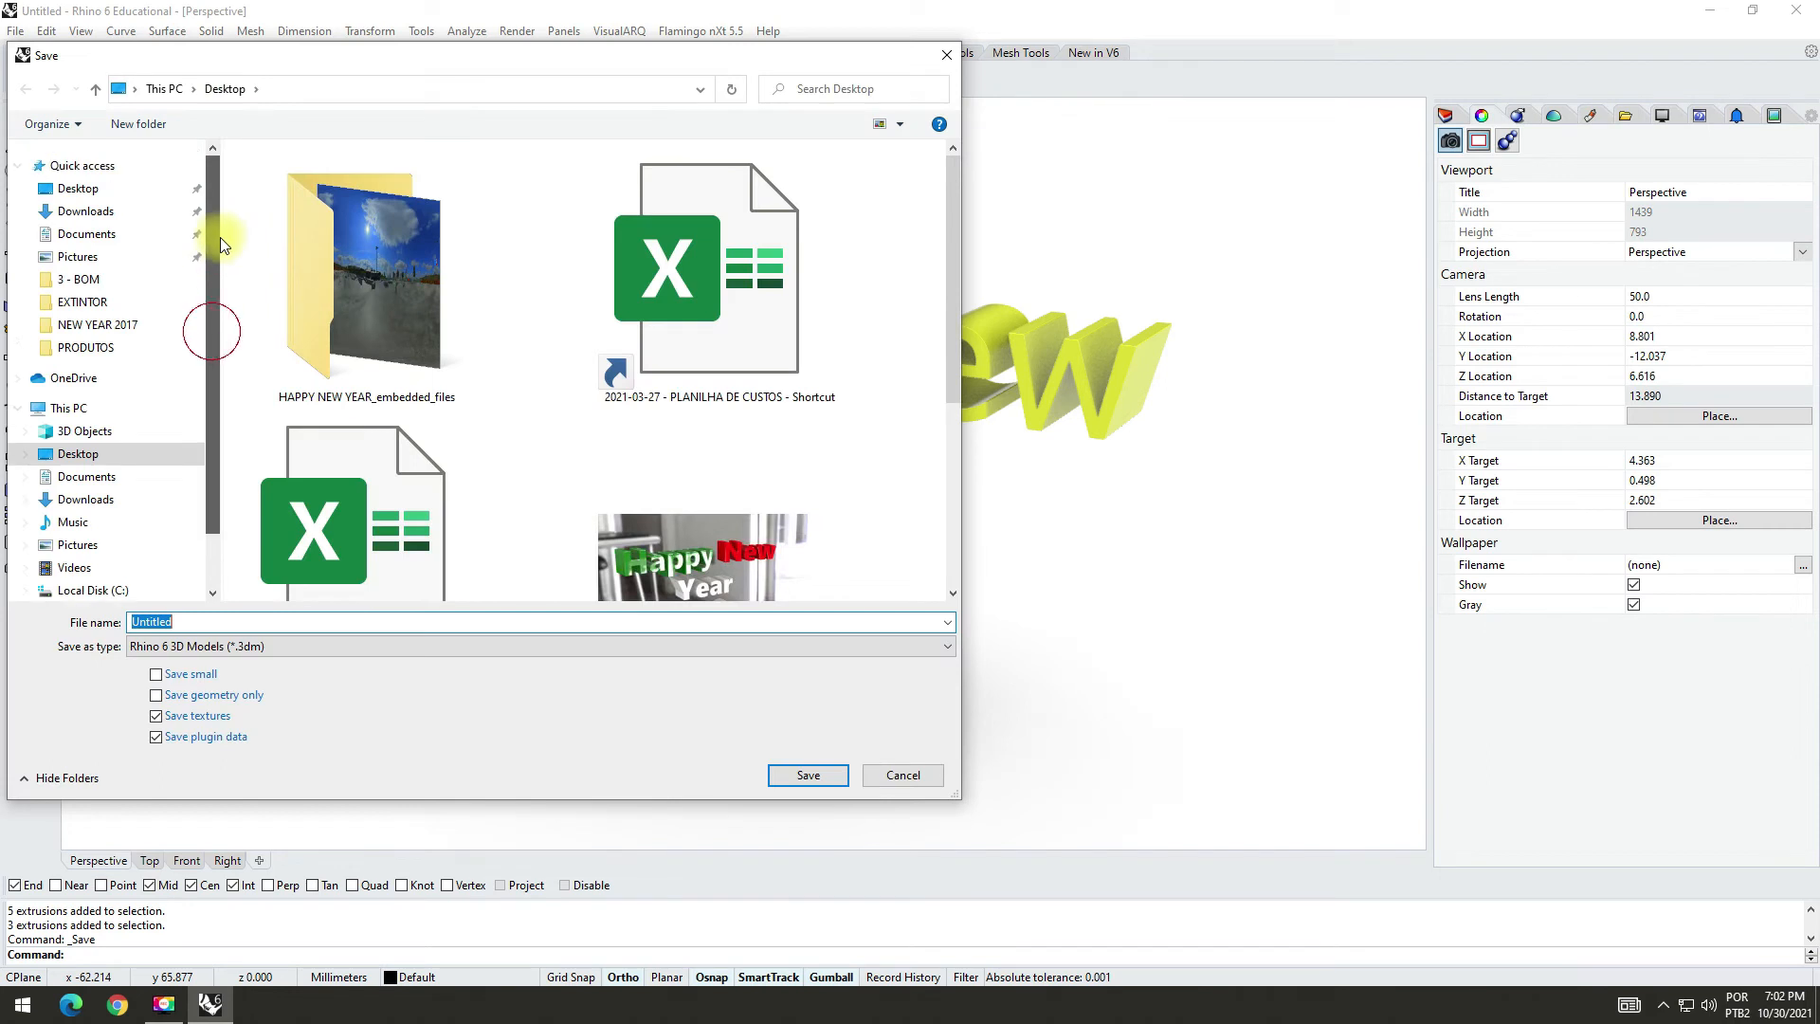
left_click(74, 188)
left_click(189, 623)
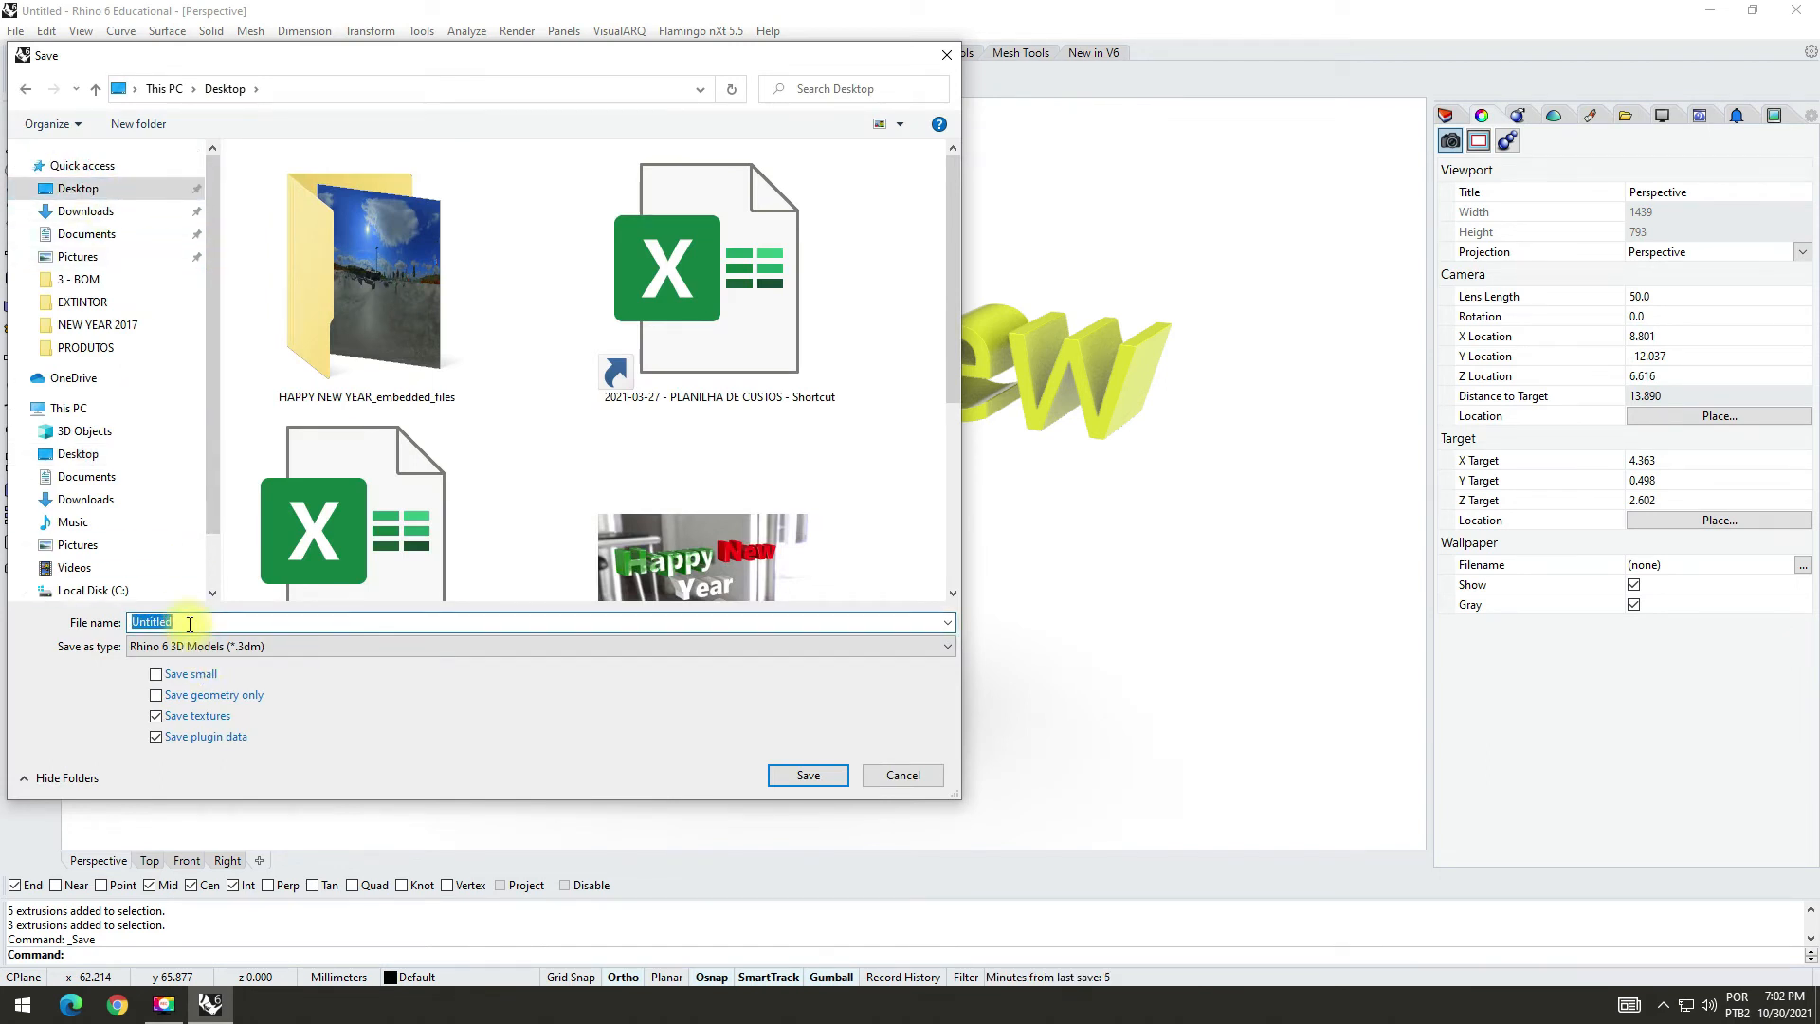
type("N")
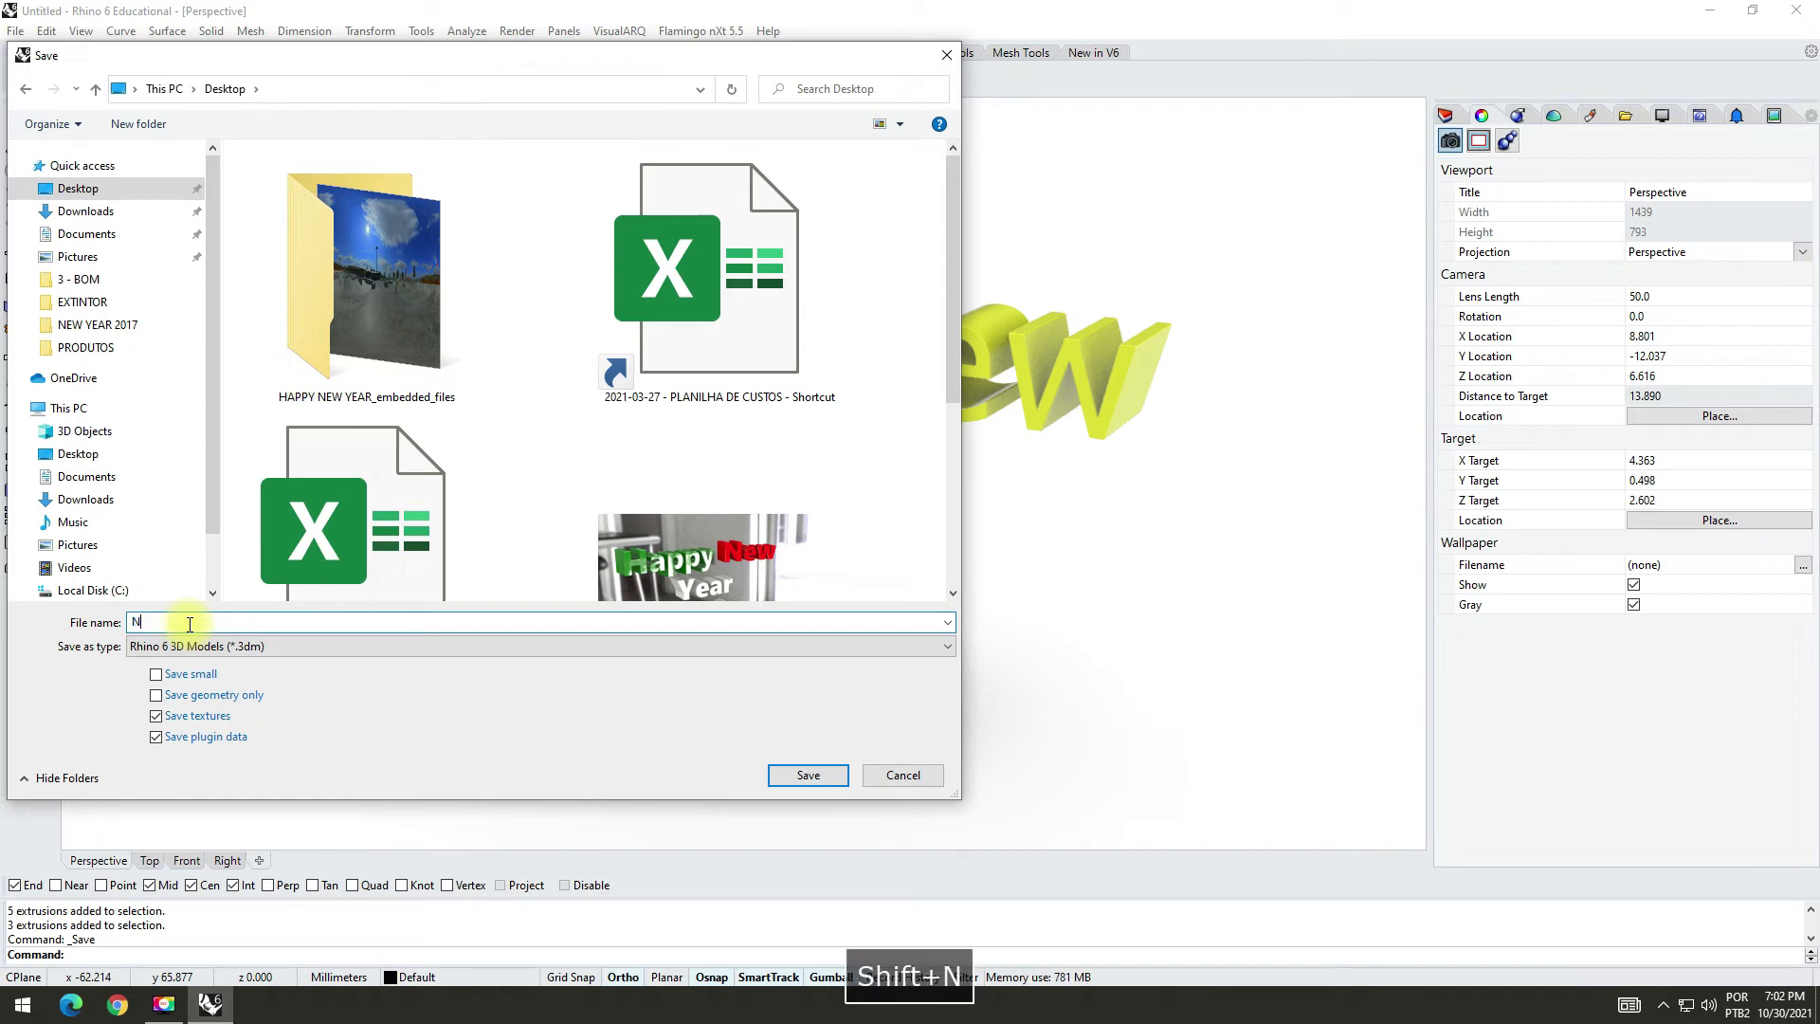
type("ew Year")
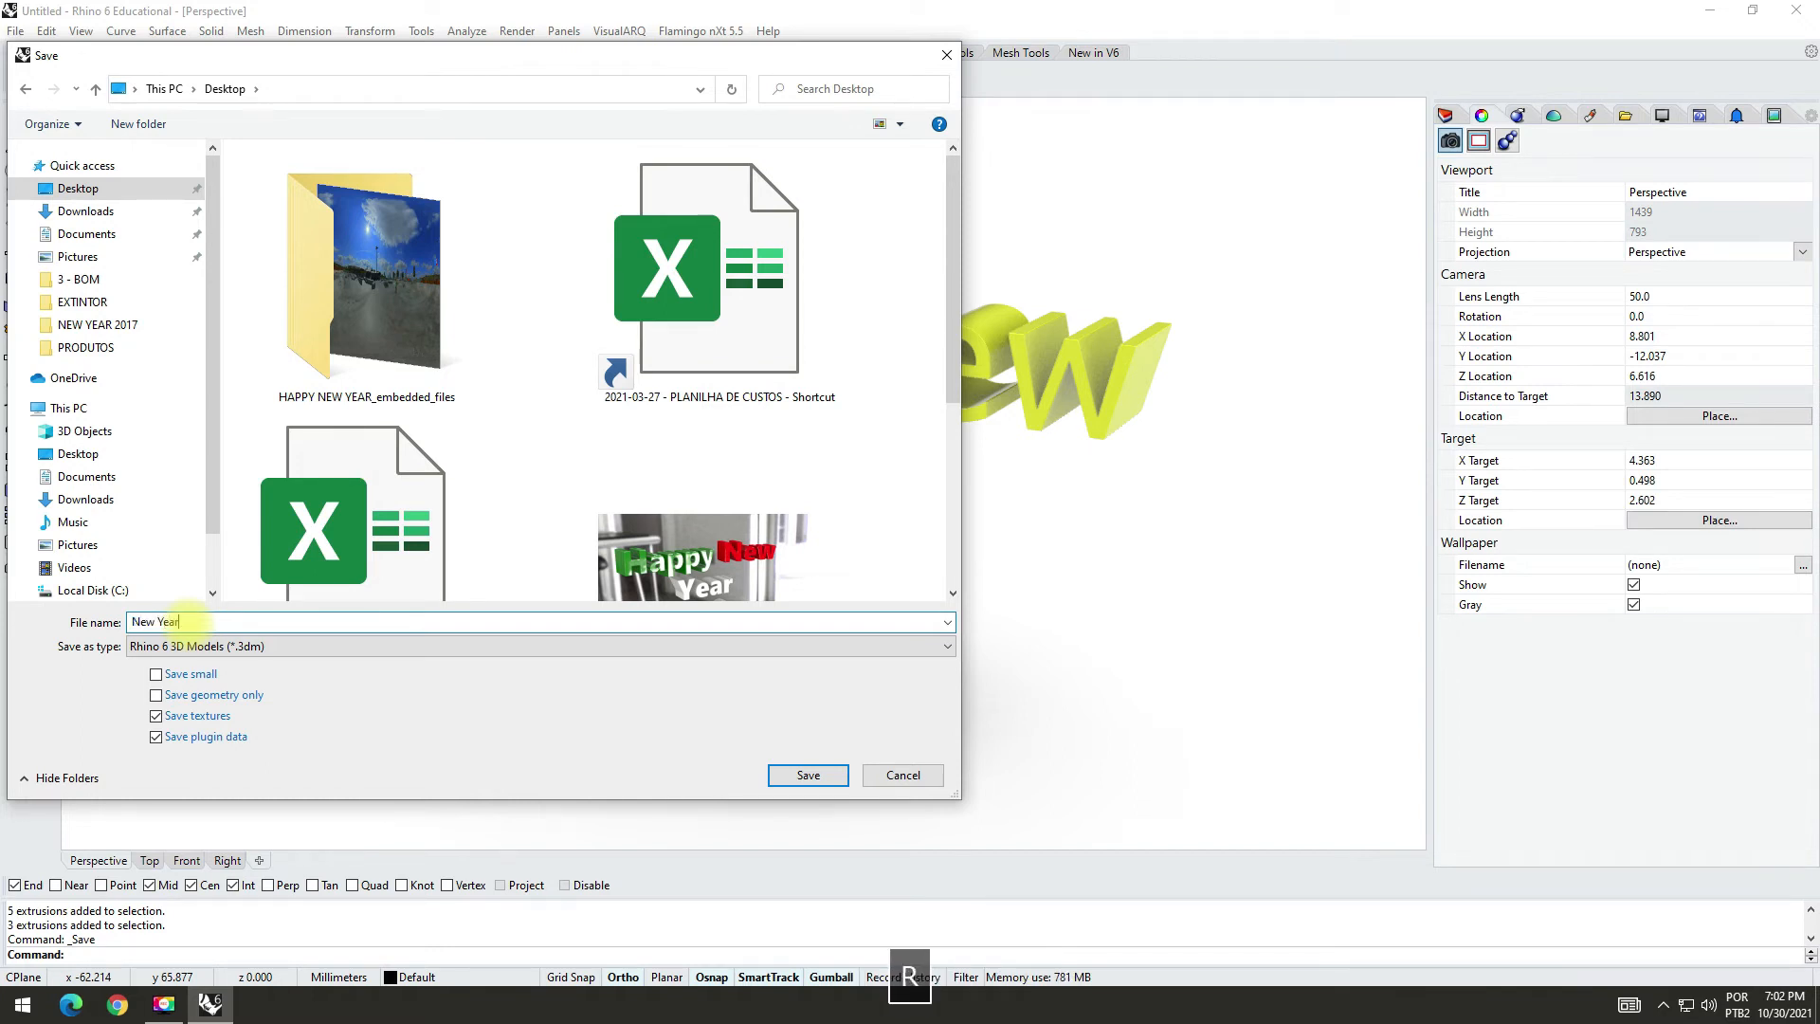
type(" 3D")
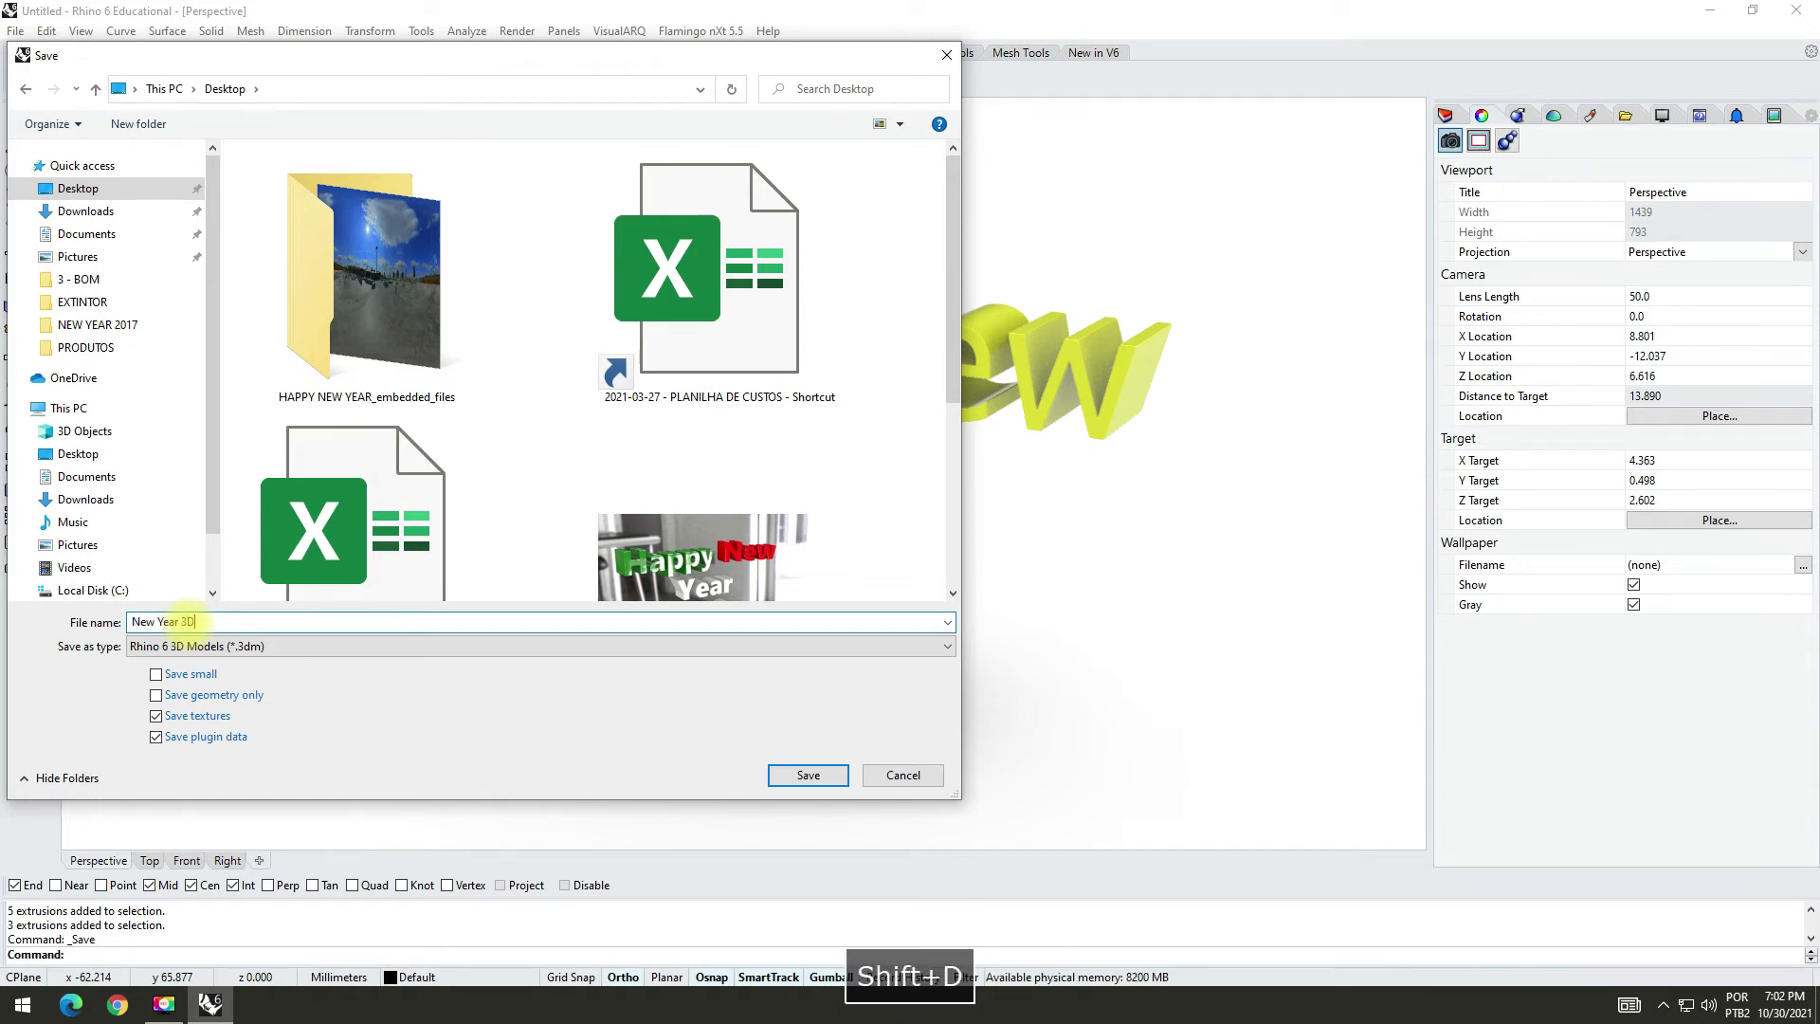
key("Return")
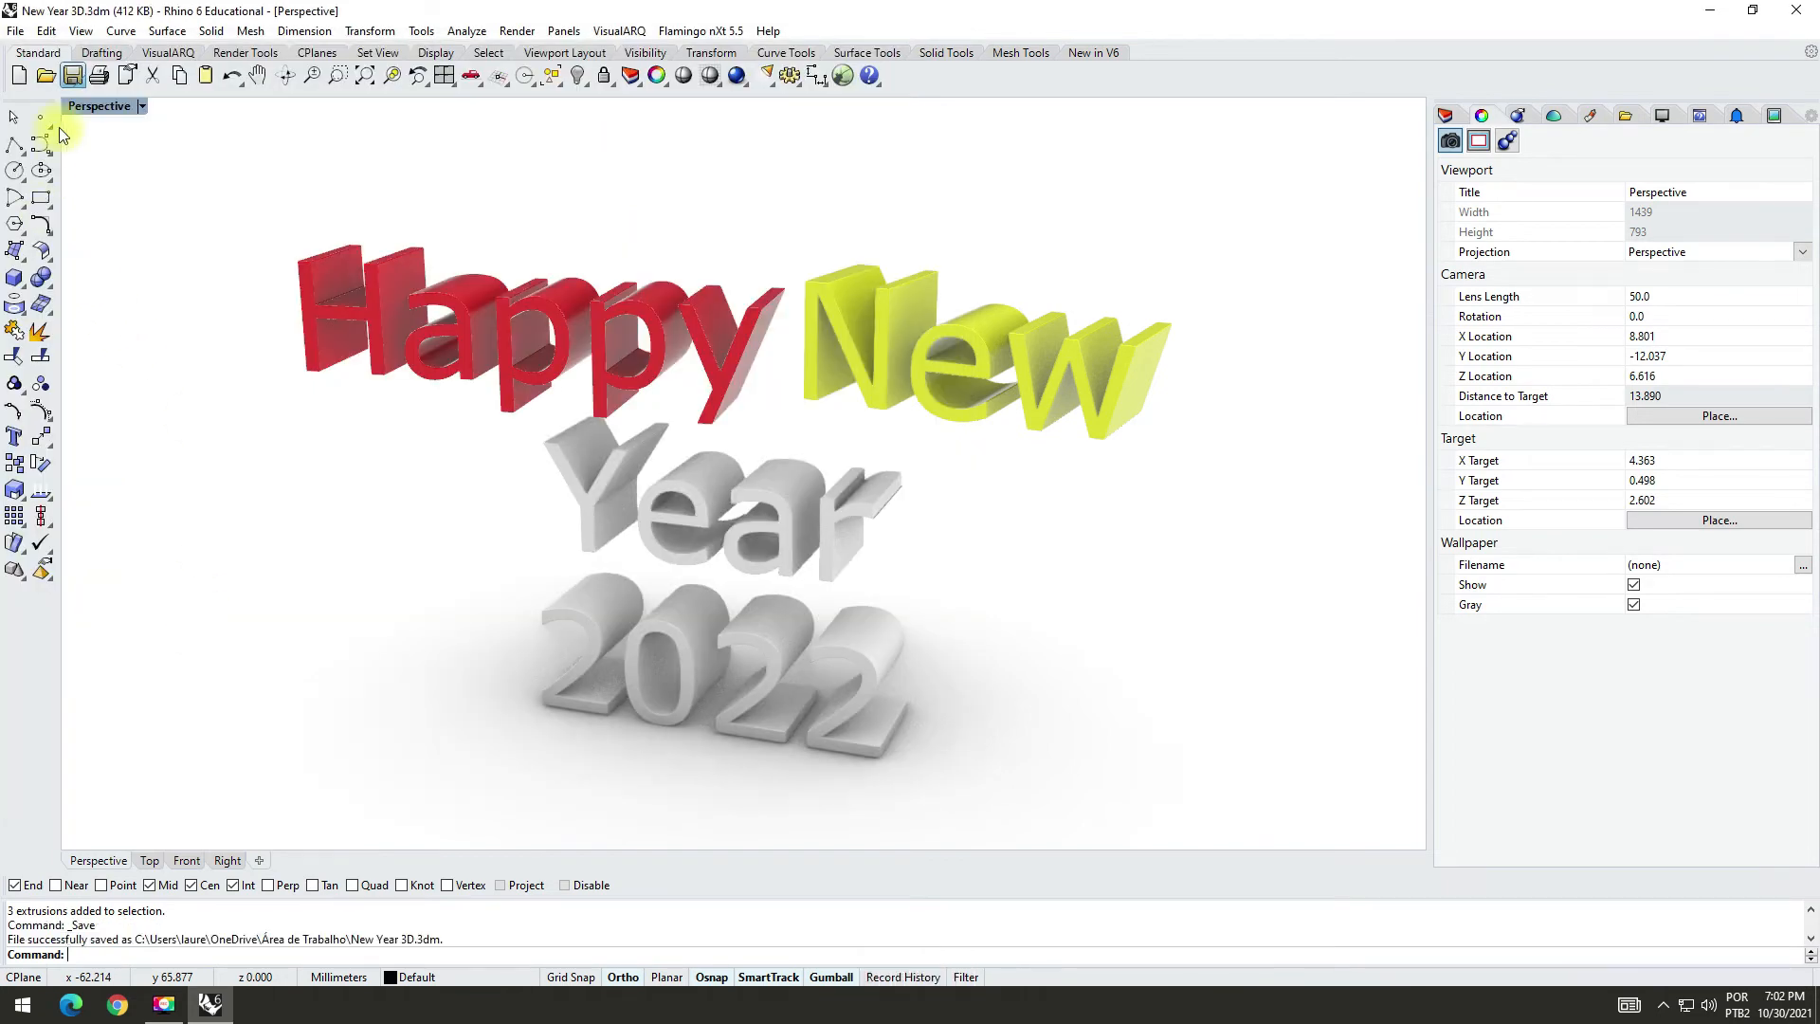
Step: Add a new Plastic material named "Blue" after the Yellow material
left_click(1592, 114)
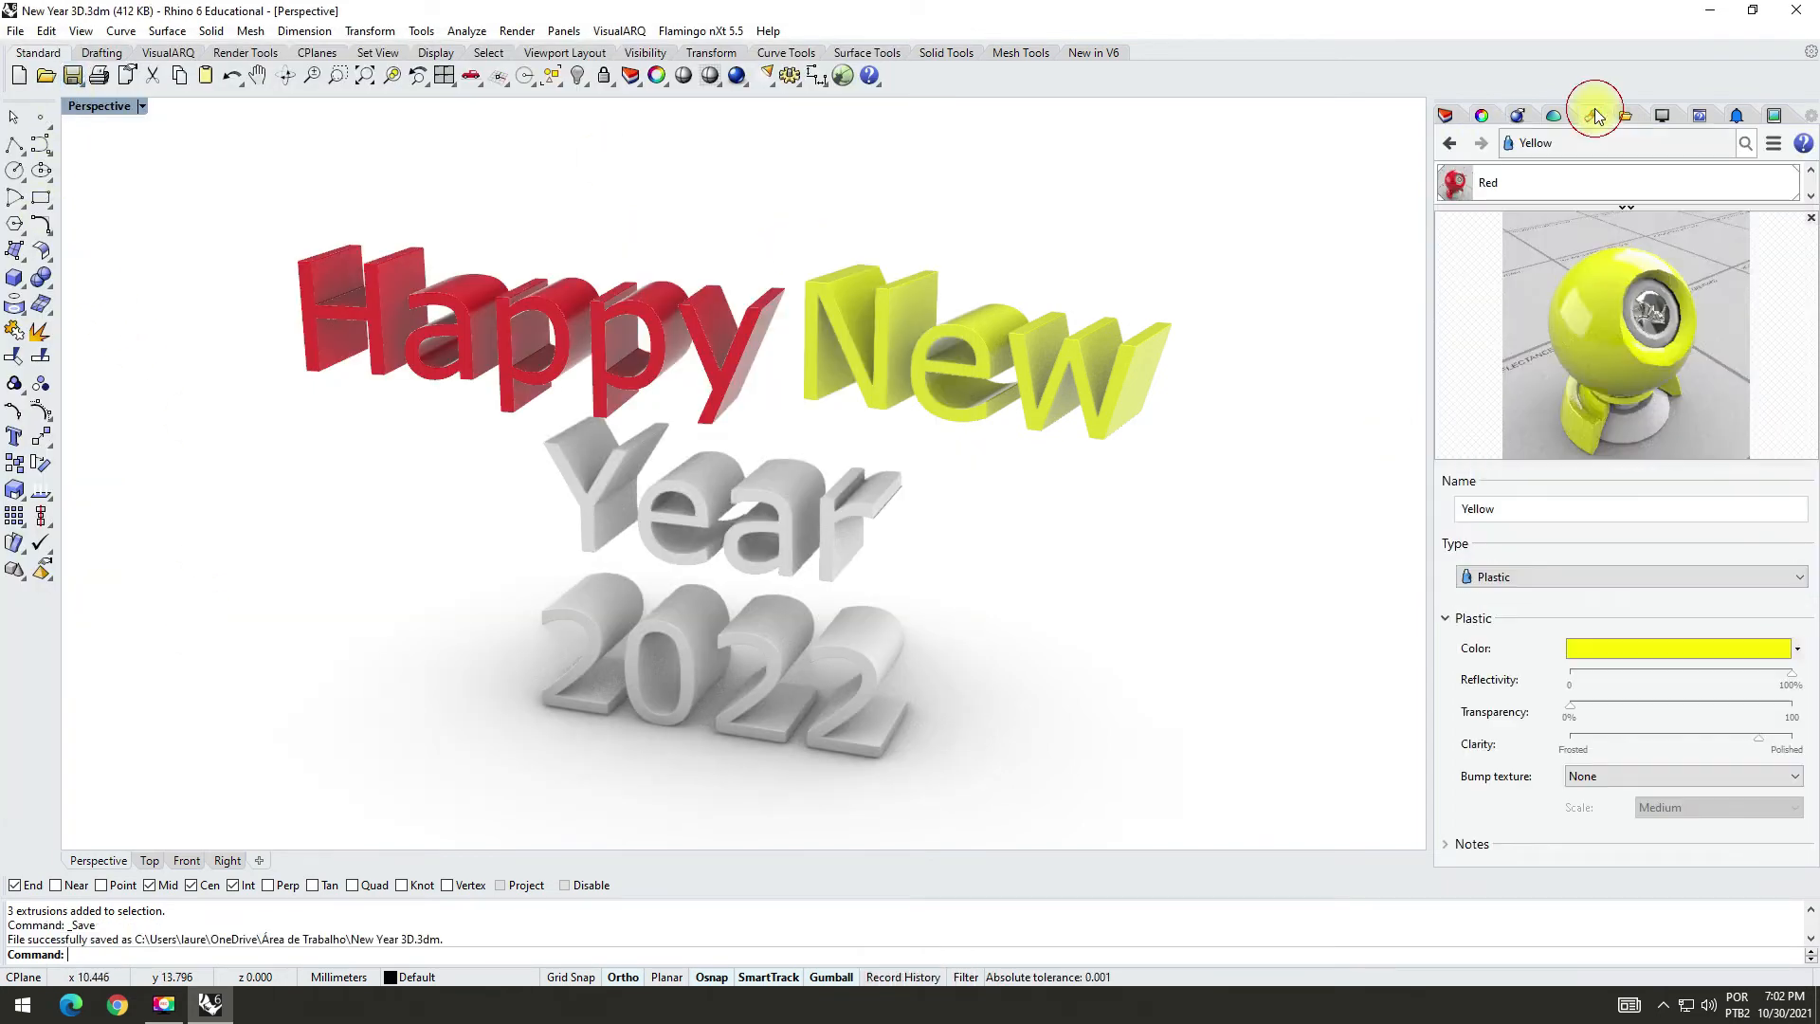
left_click(1627, 205)
left_click(1448, 256)
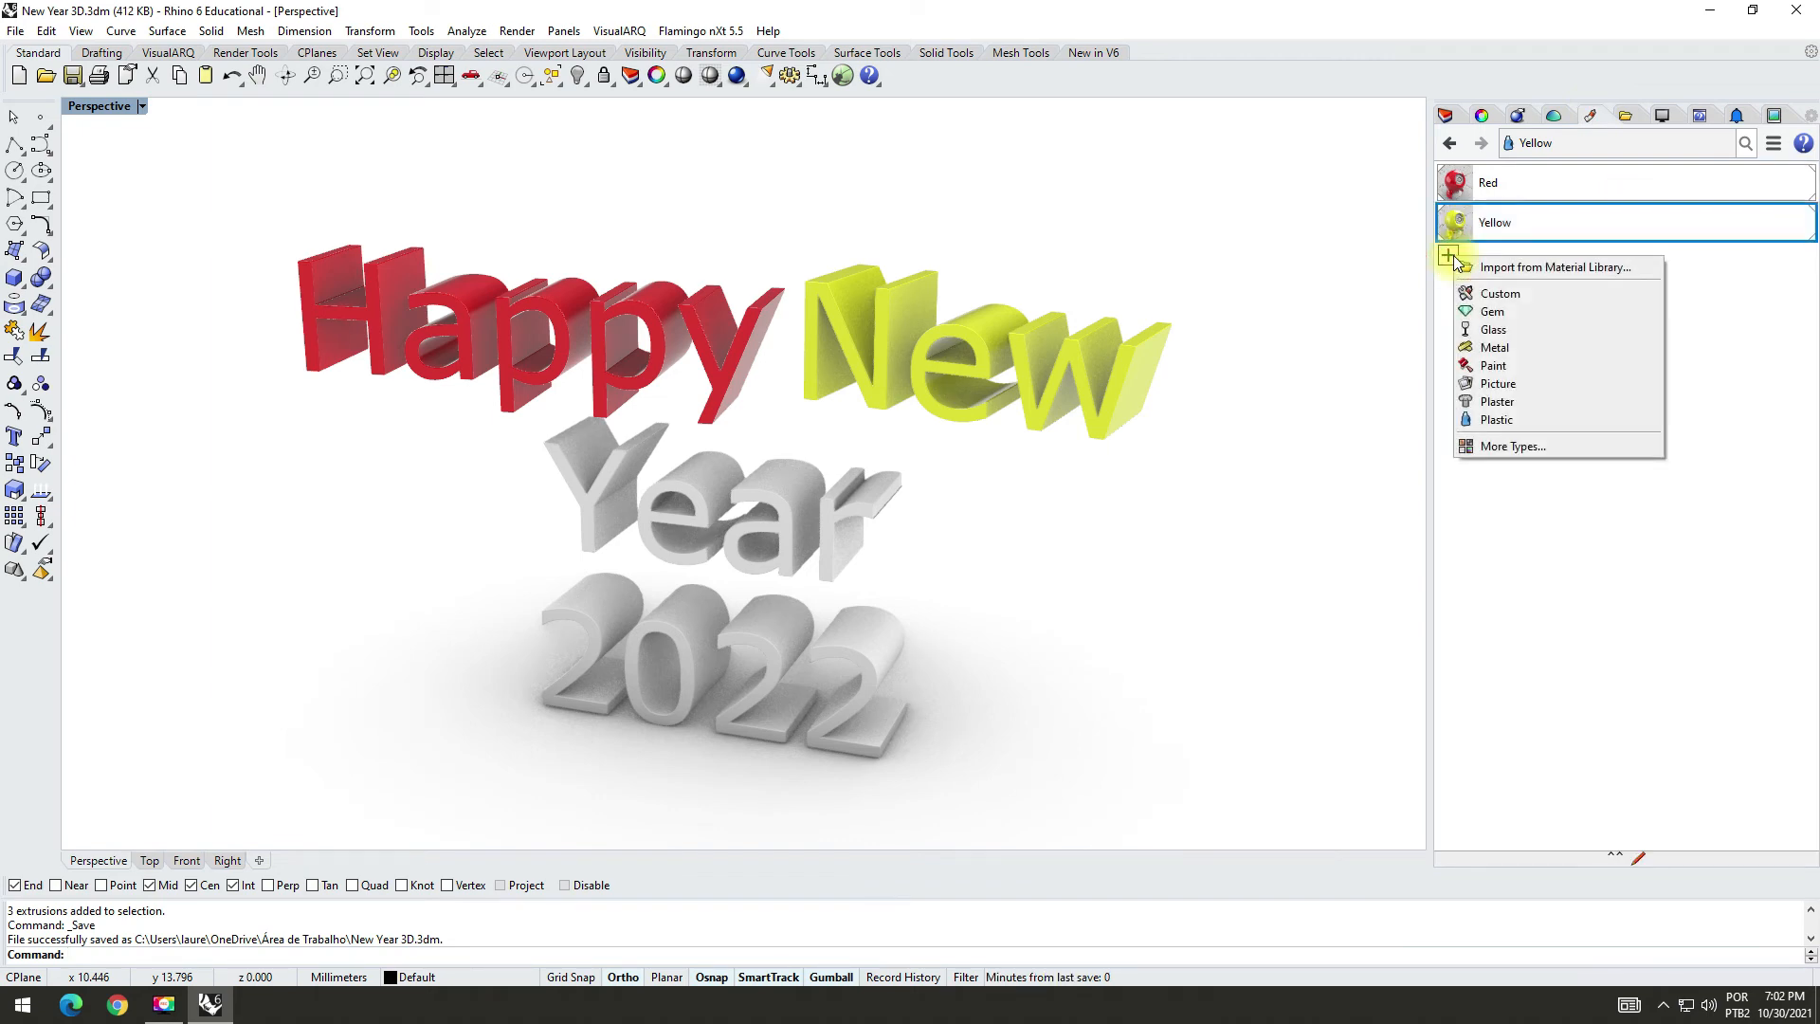
left_click(1498, 419)
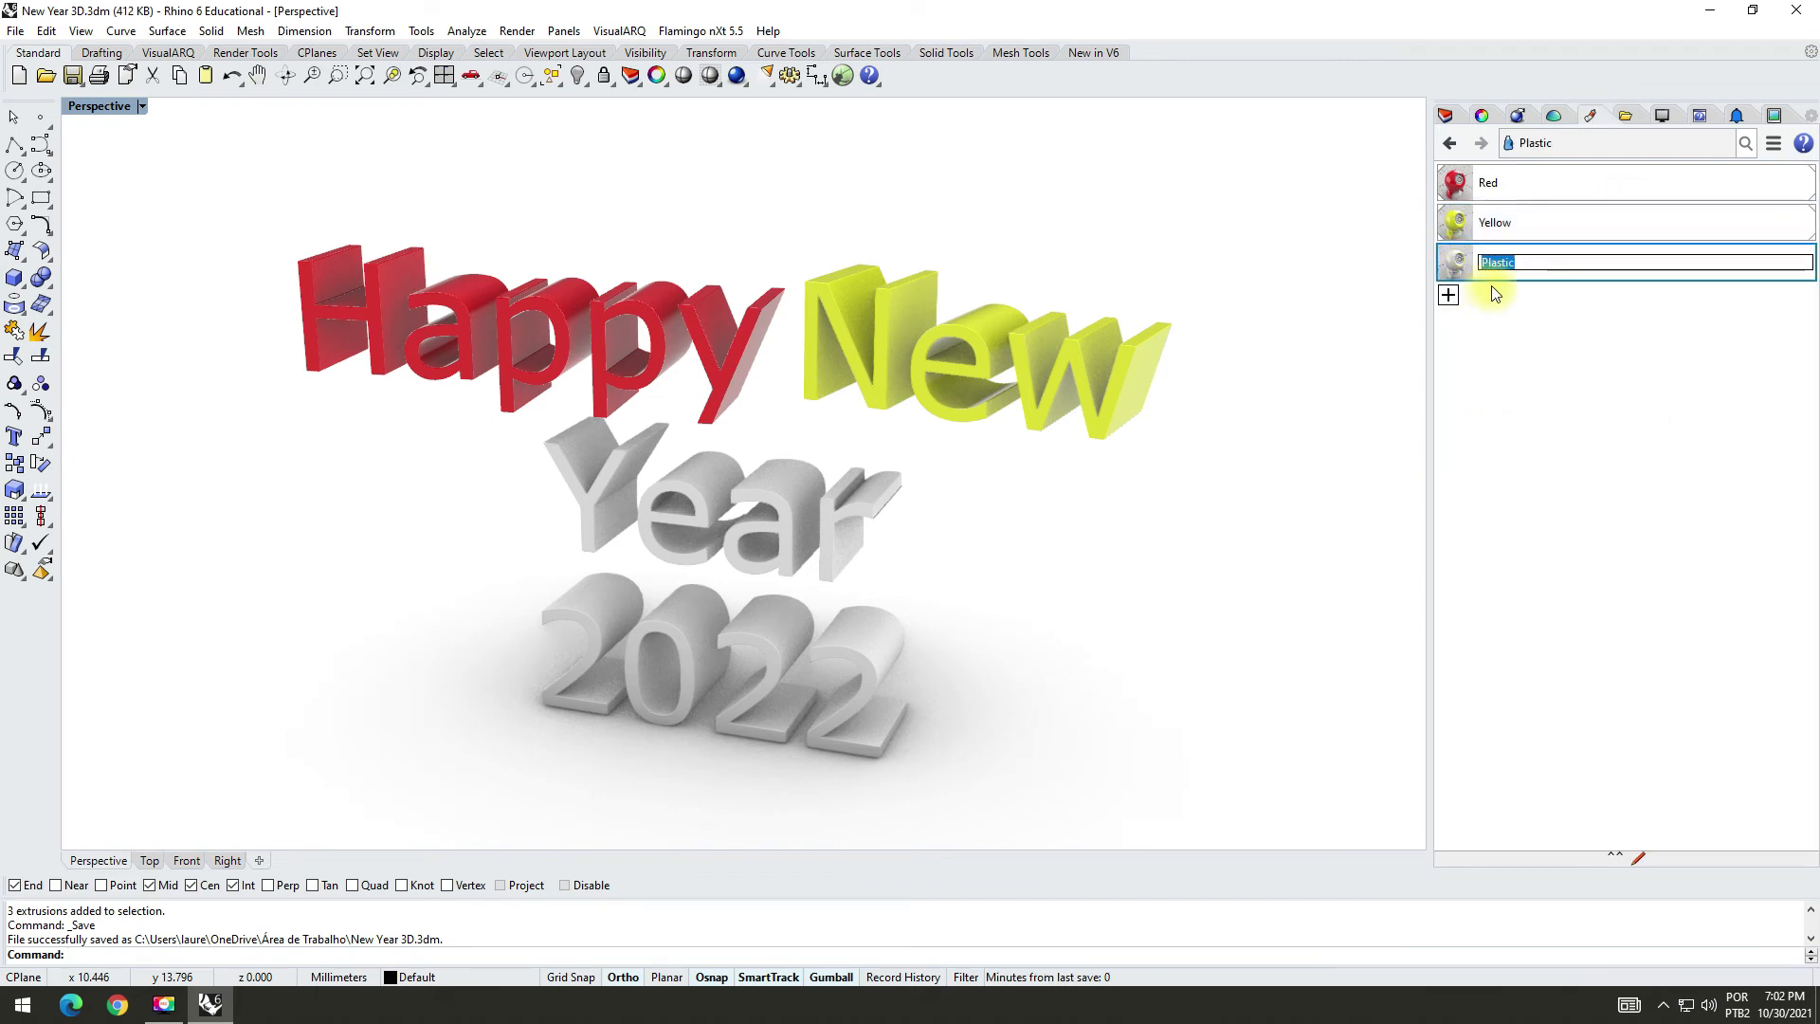
type("Blue")
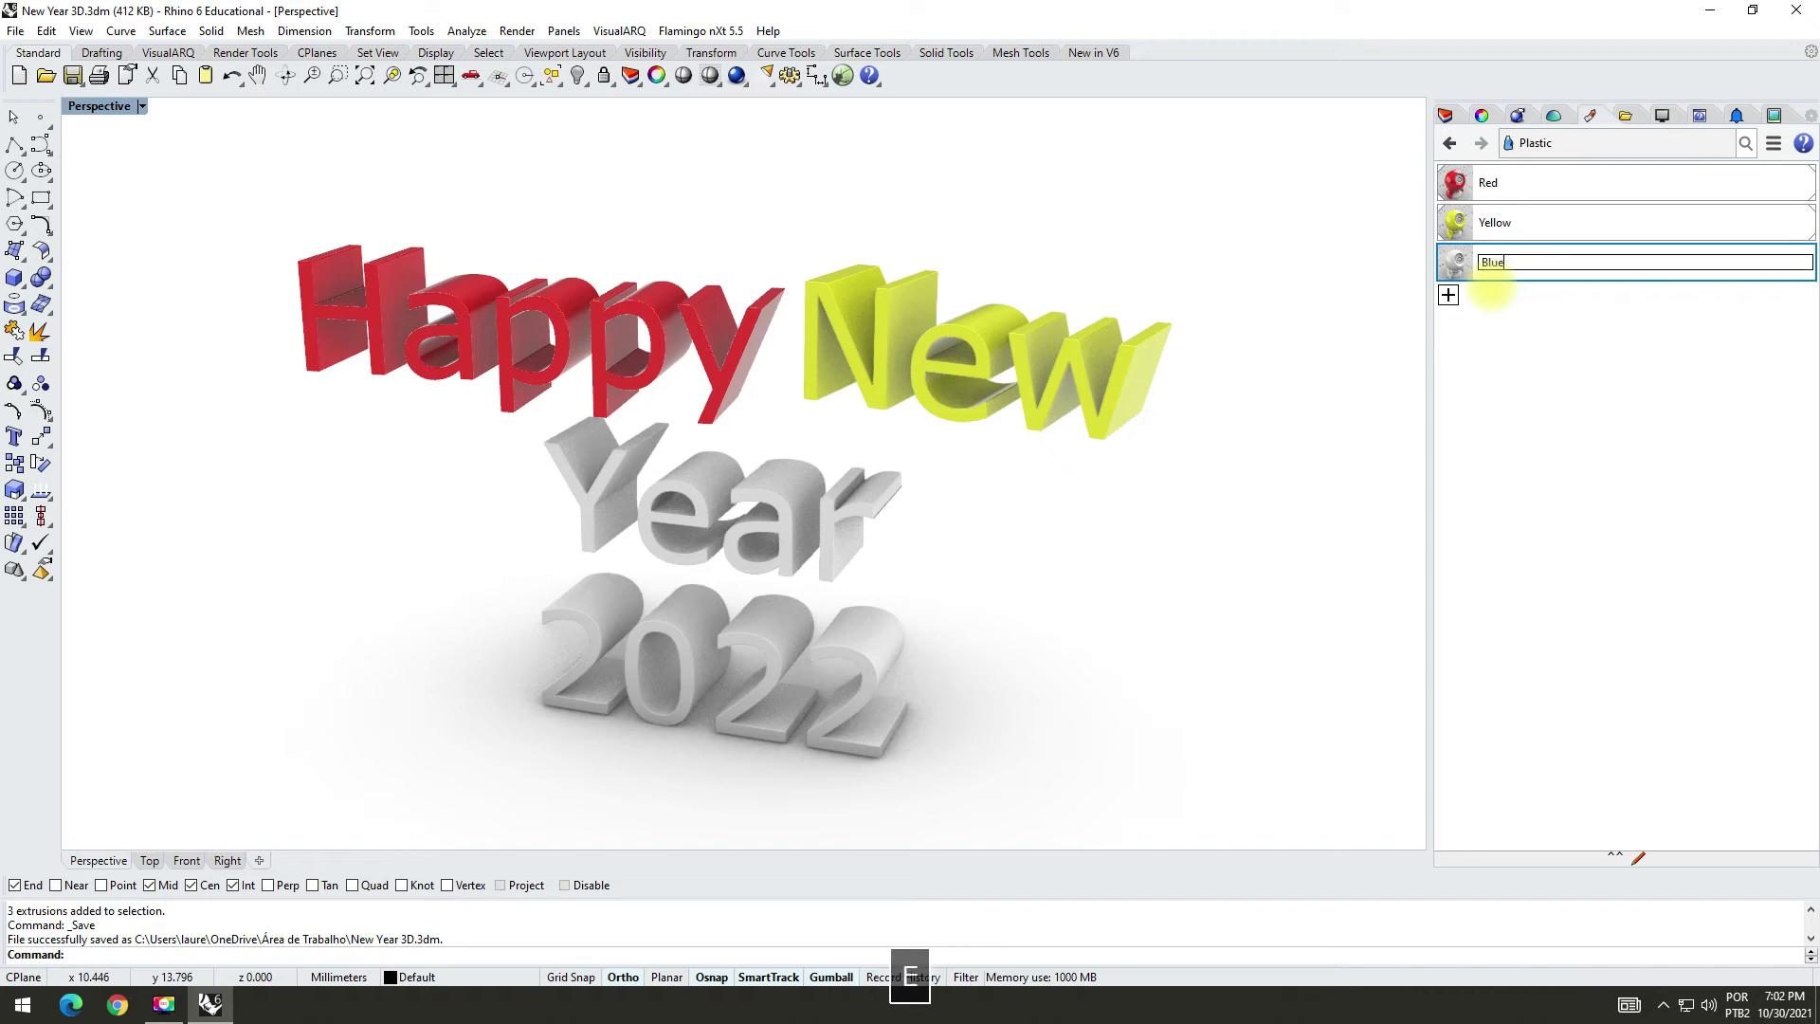
left_click(1465, 265)
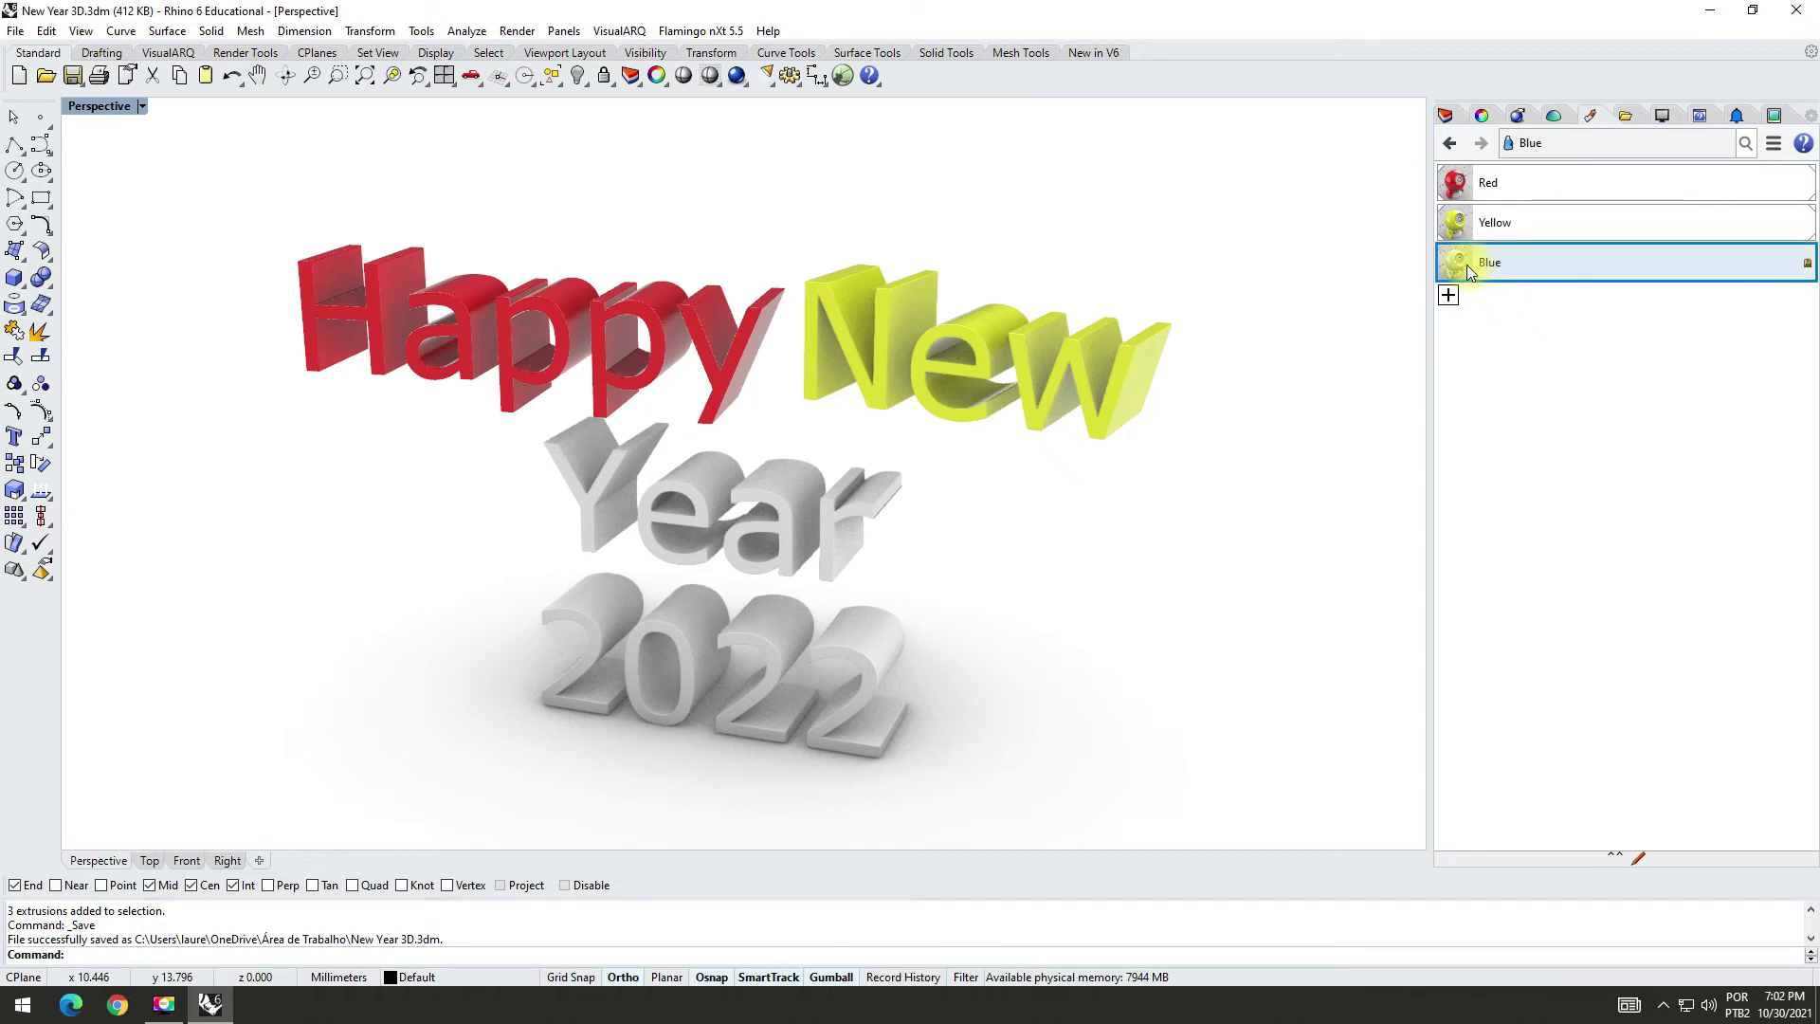
Step: Set the Blue material's color to the predefined Blue
double_click(1454, 264)
left_click(1623, 650)
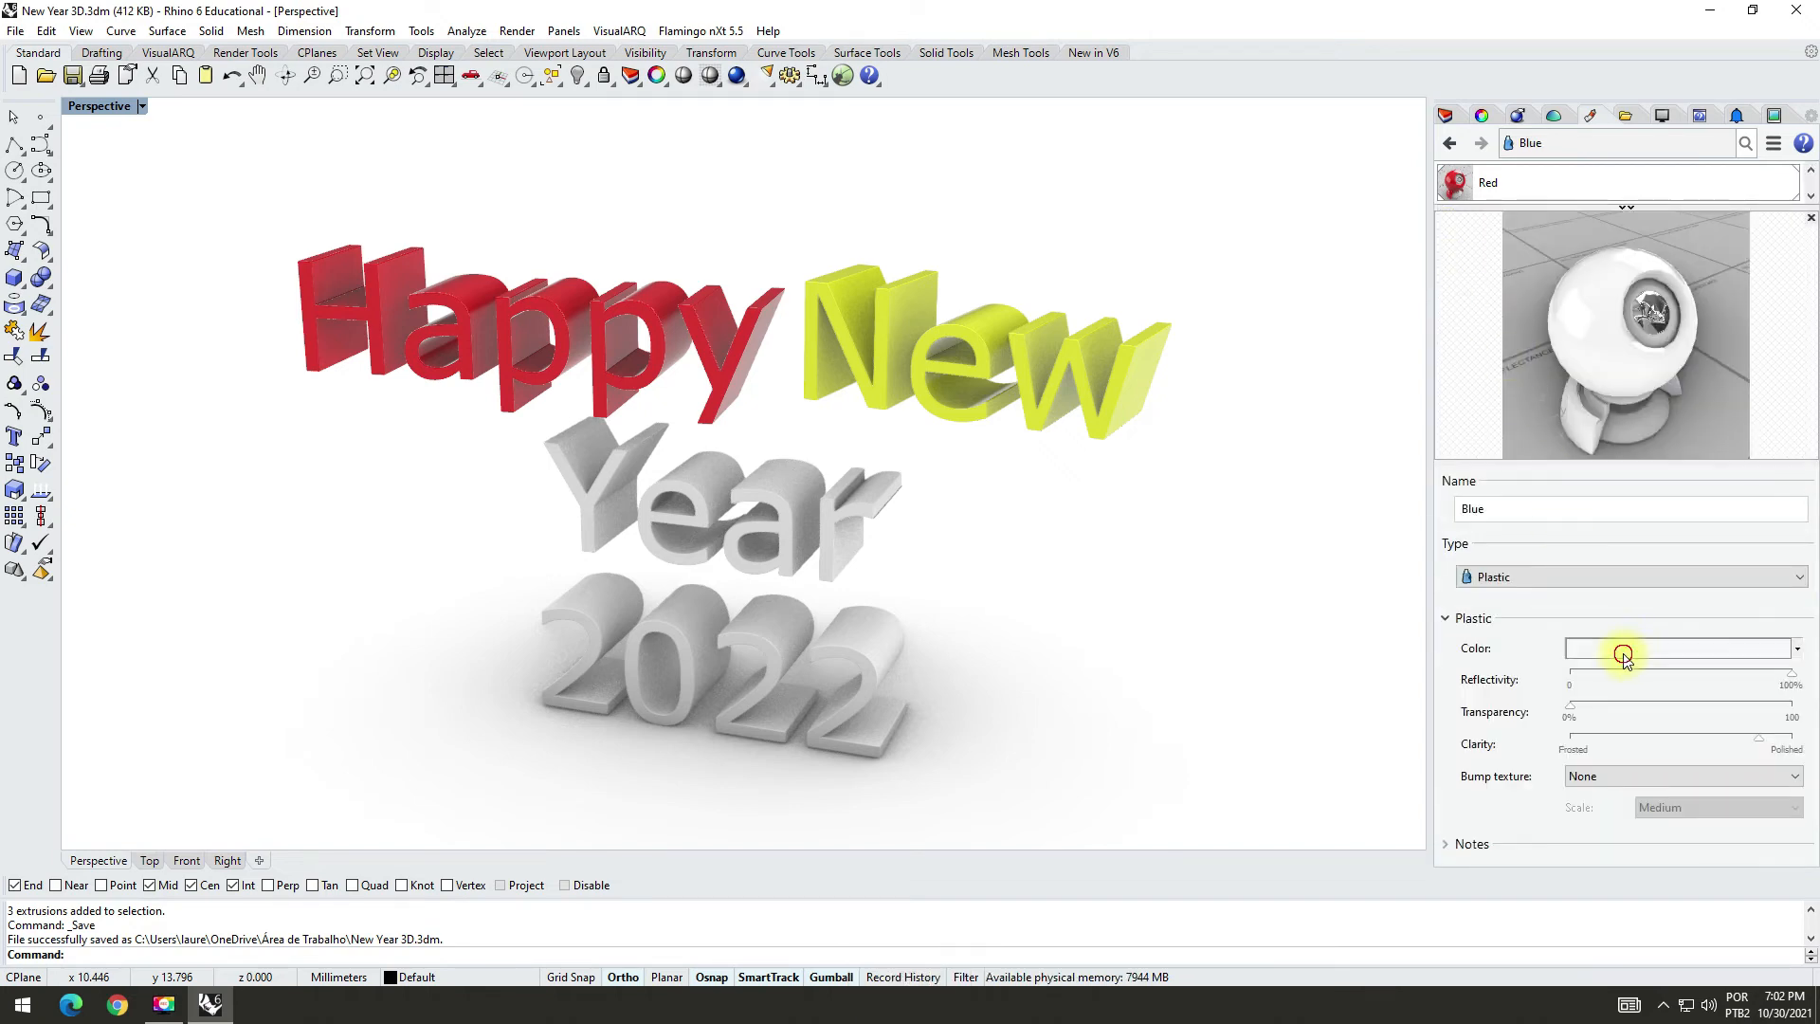
left_click_drag(913, 407, 907, 208)
left_click(772, 470)
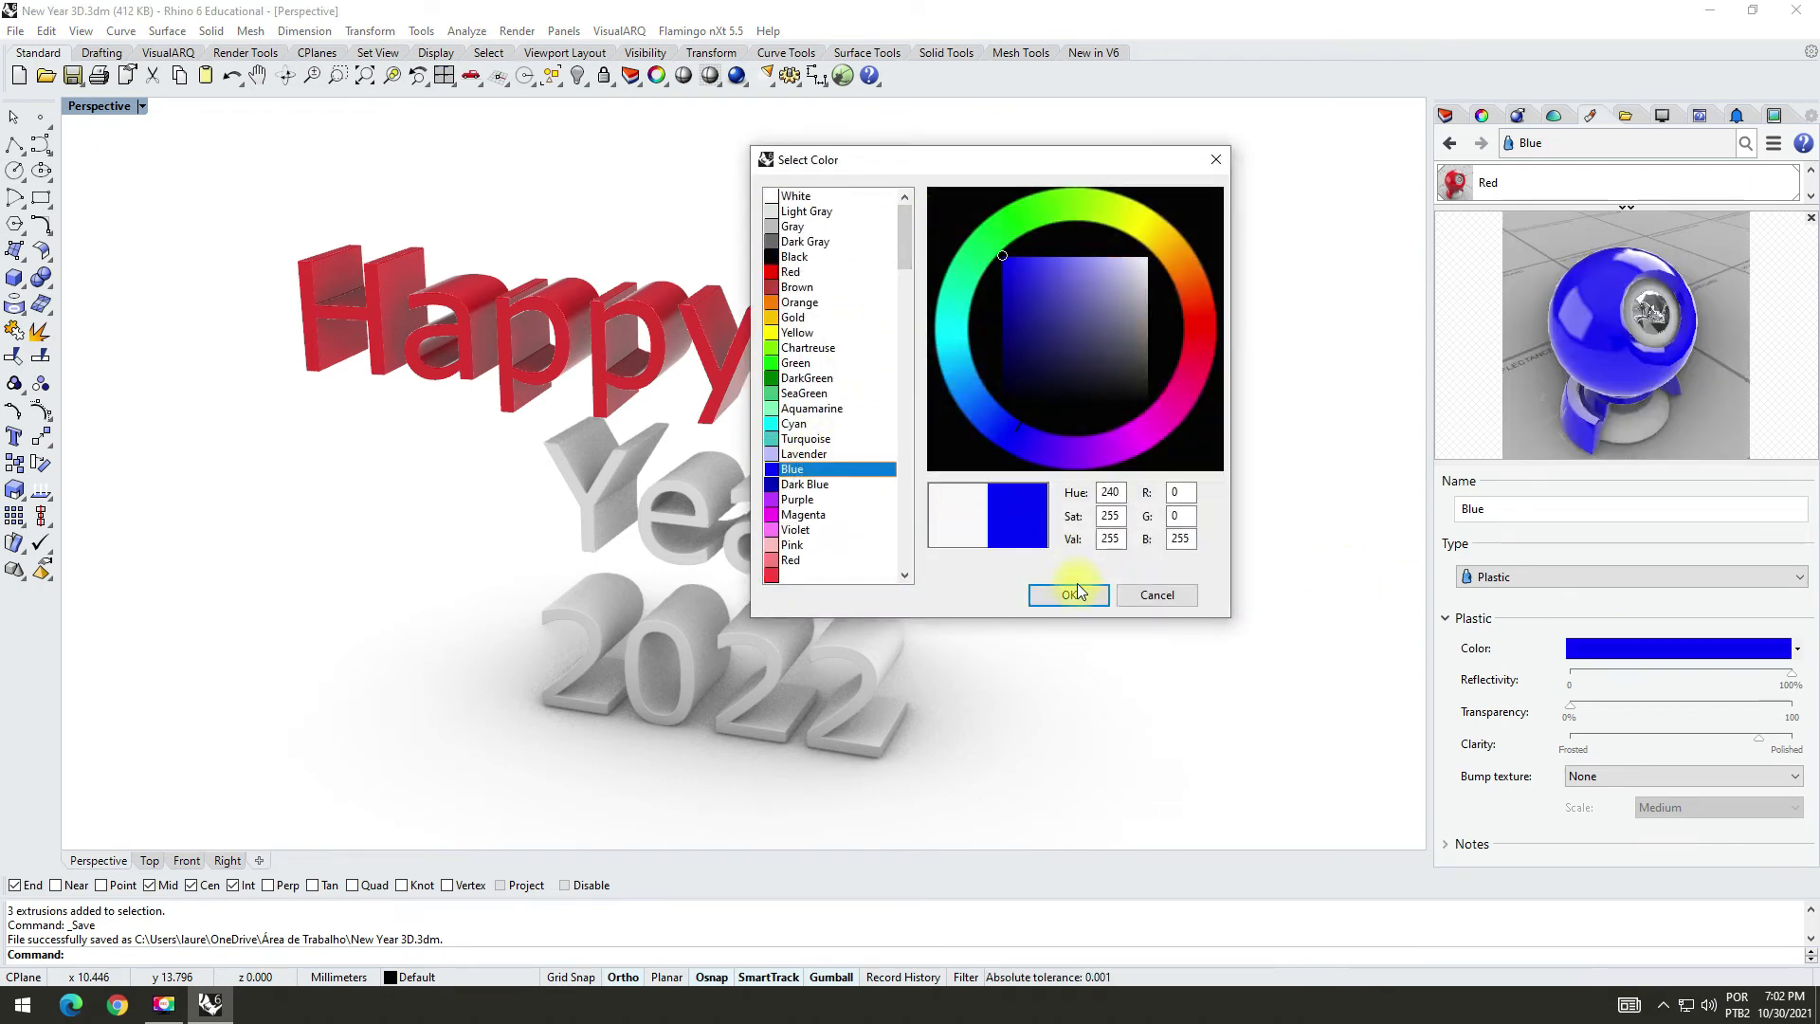
left_click(1081, 594)
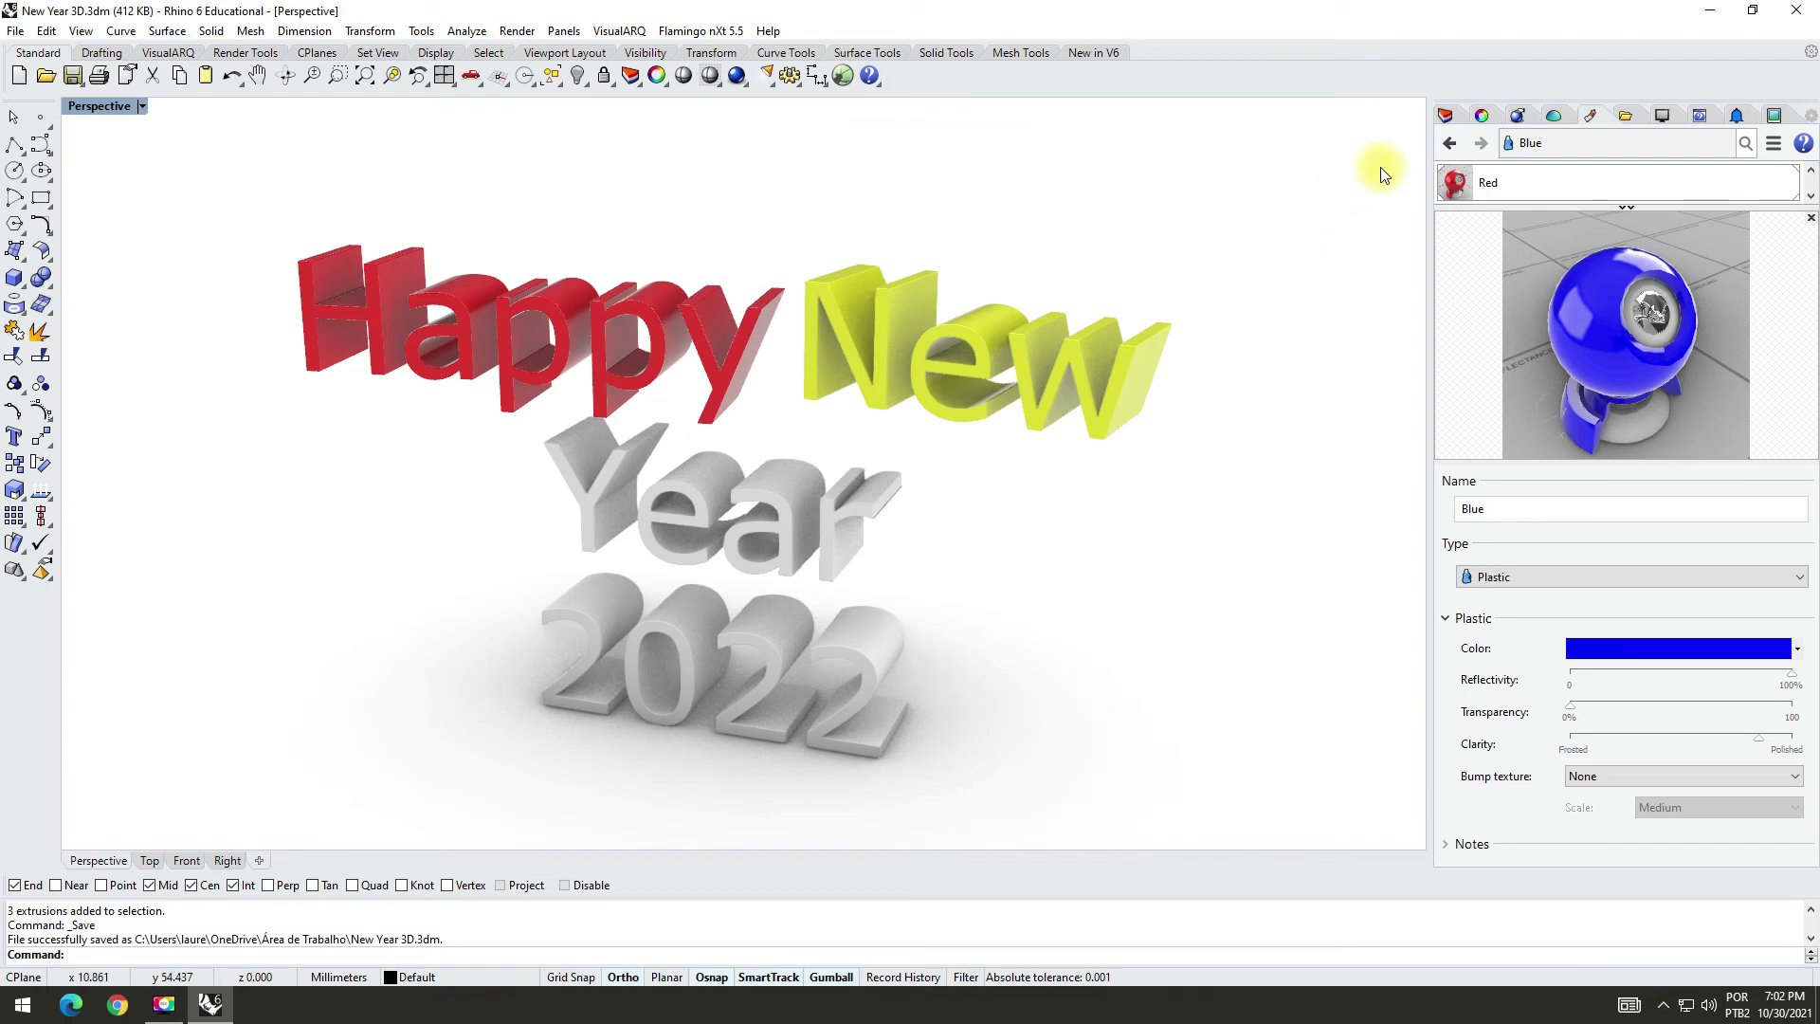
Step: Create a new layer named "Year" below the New layer
left_click(1447, 114)
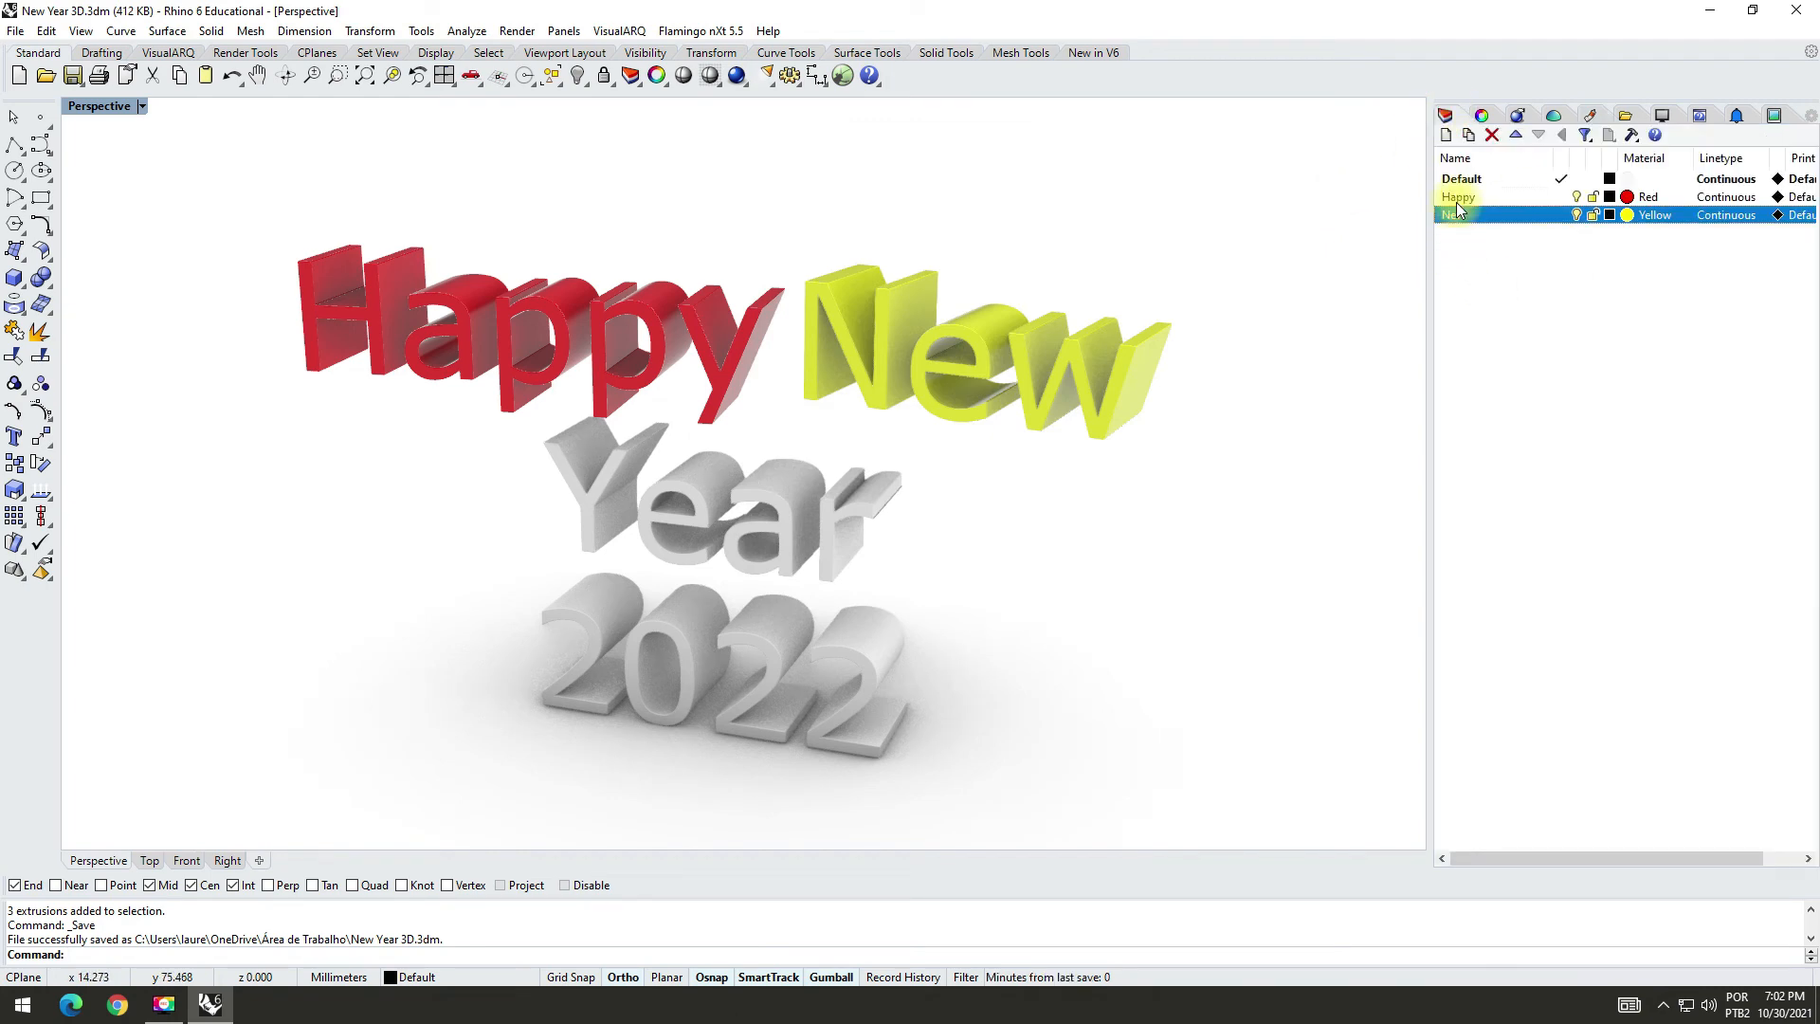
left_click(1446, 135)
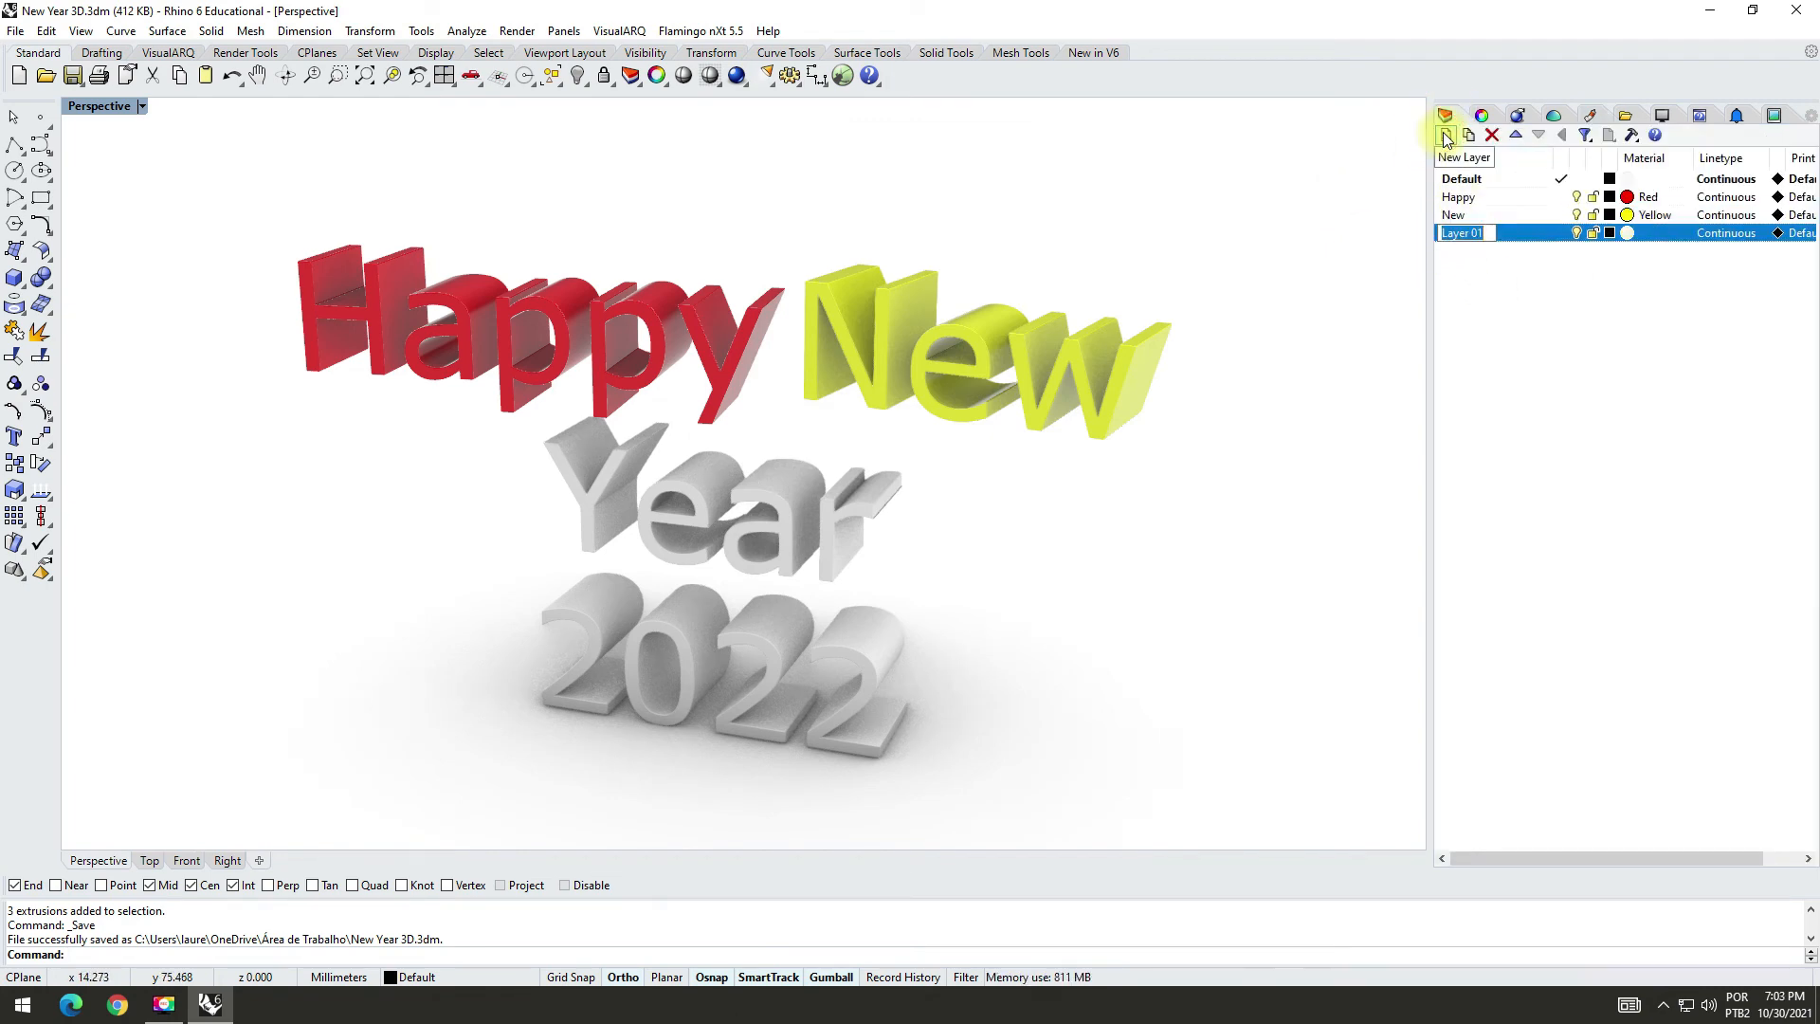
type("Year")
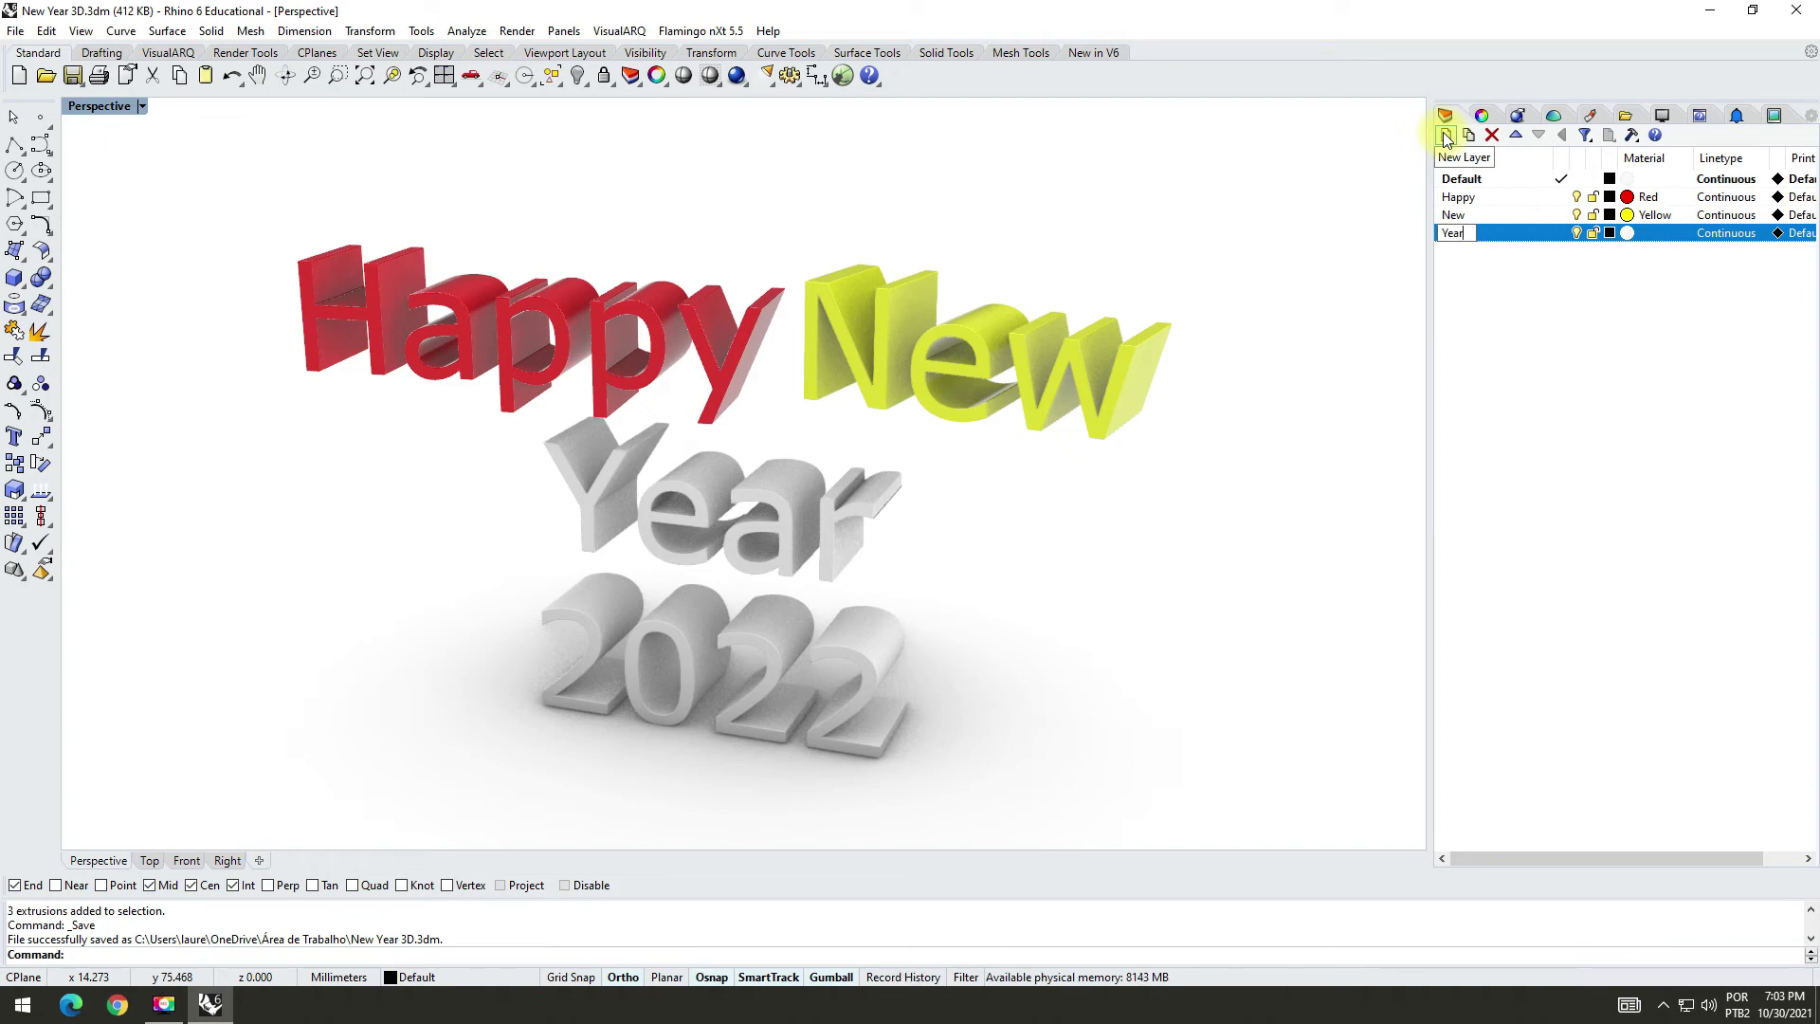
key("Return")
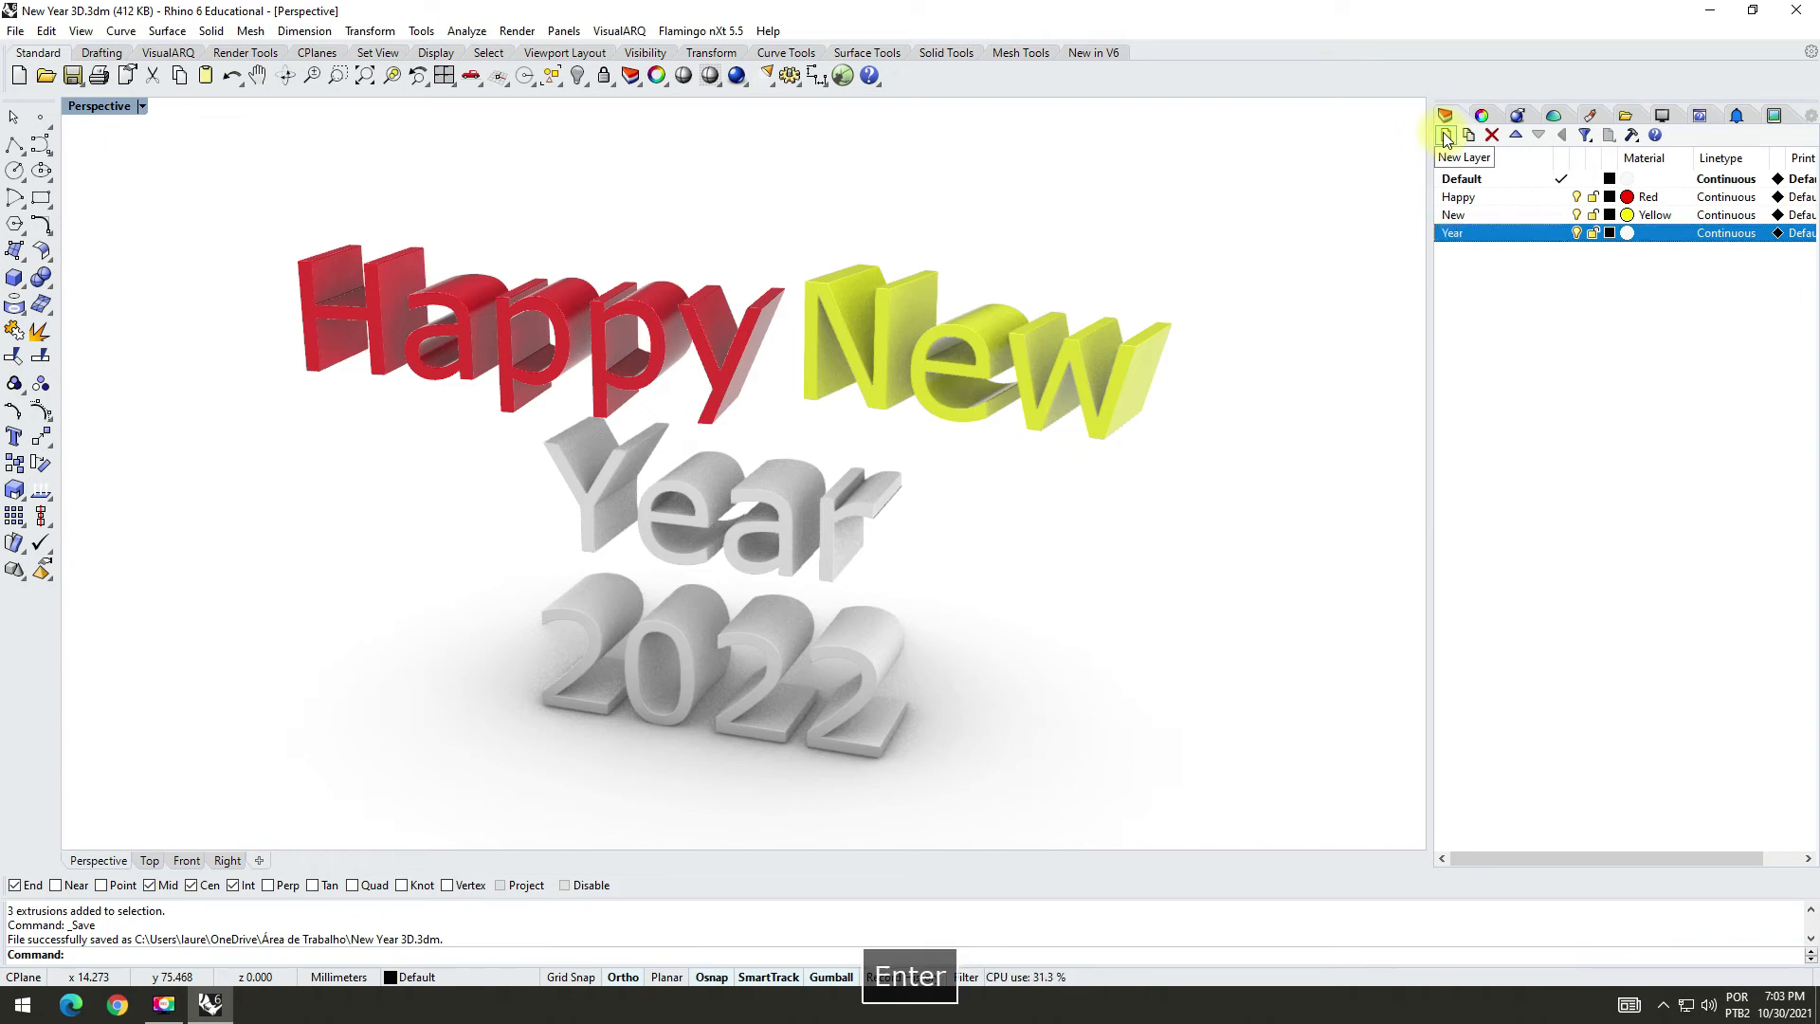
Step: Assign the Blue plastic material to the Year layer
left_click(1627, 234)
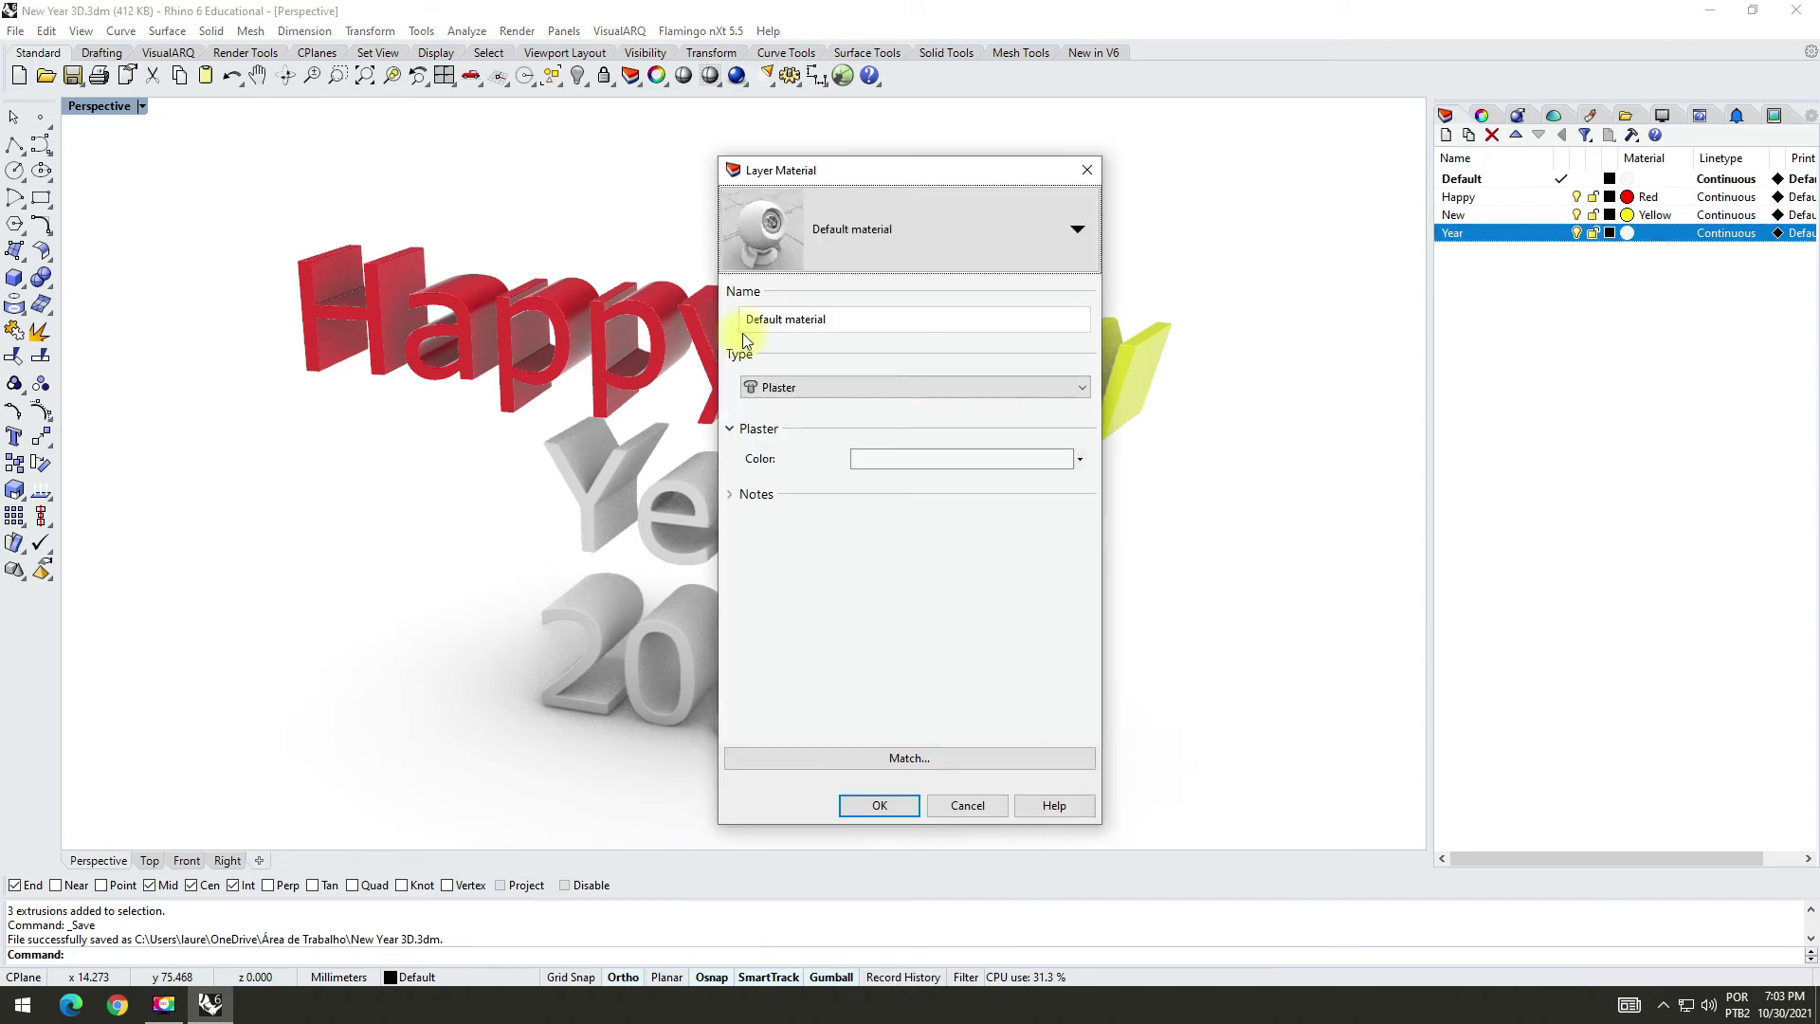
left_click(1081, 230)
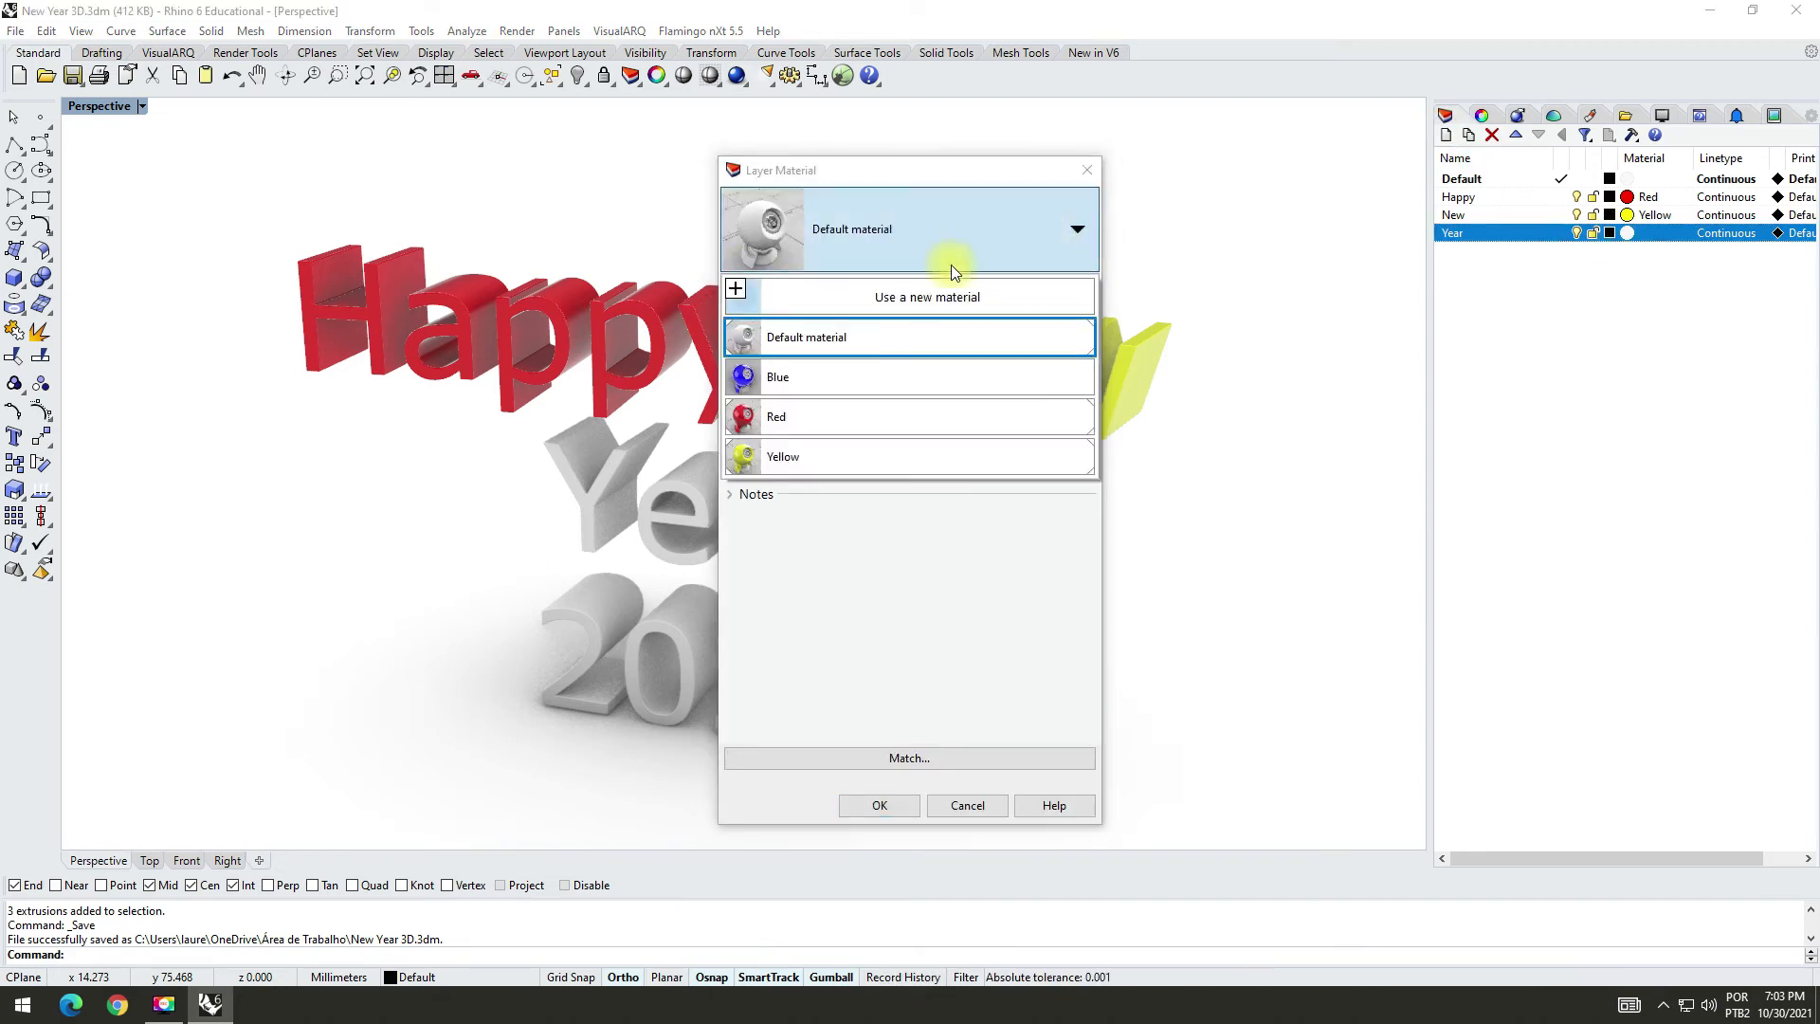
left_click(749, 373)
left_click(879, 805)
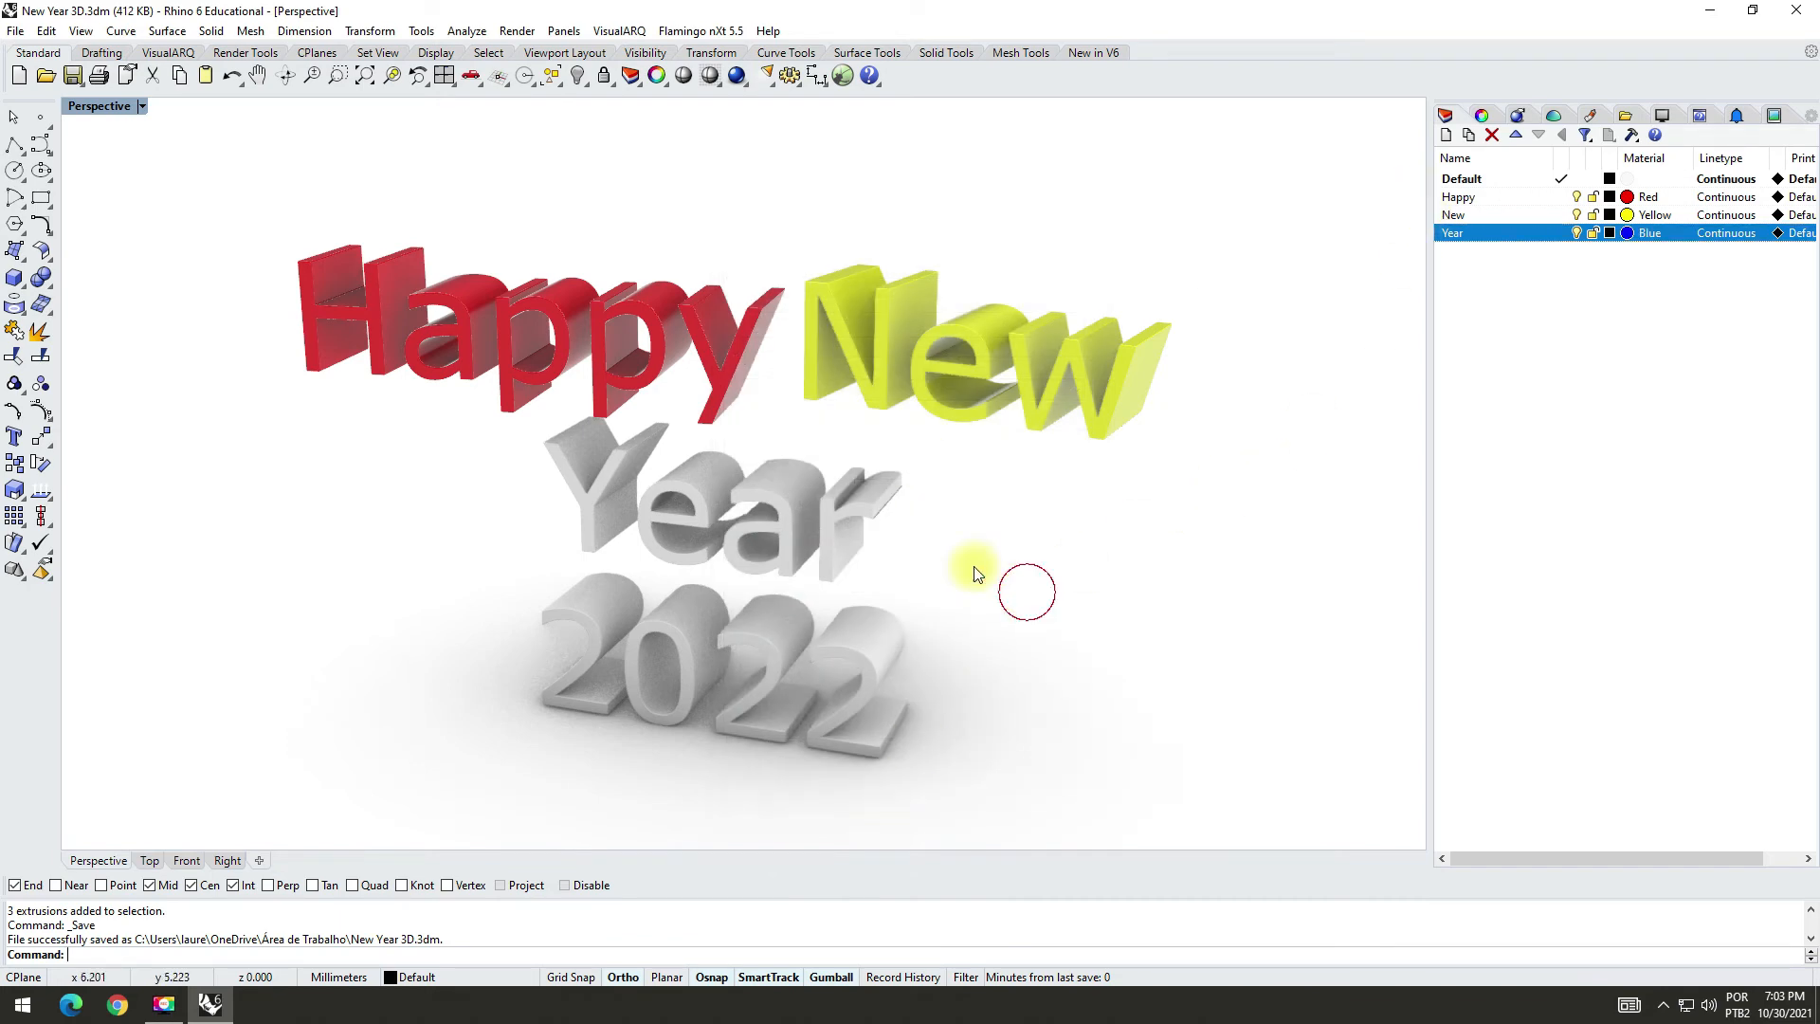
Step: Assign the four letters of the word "Year" to the Year layer, clear the selection and save the model
left_click_drag(412, 613, 1011, 367)
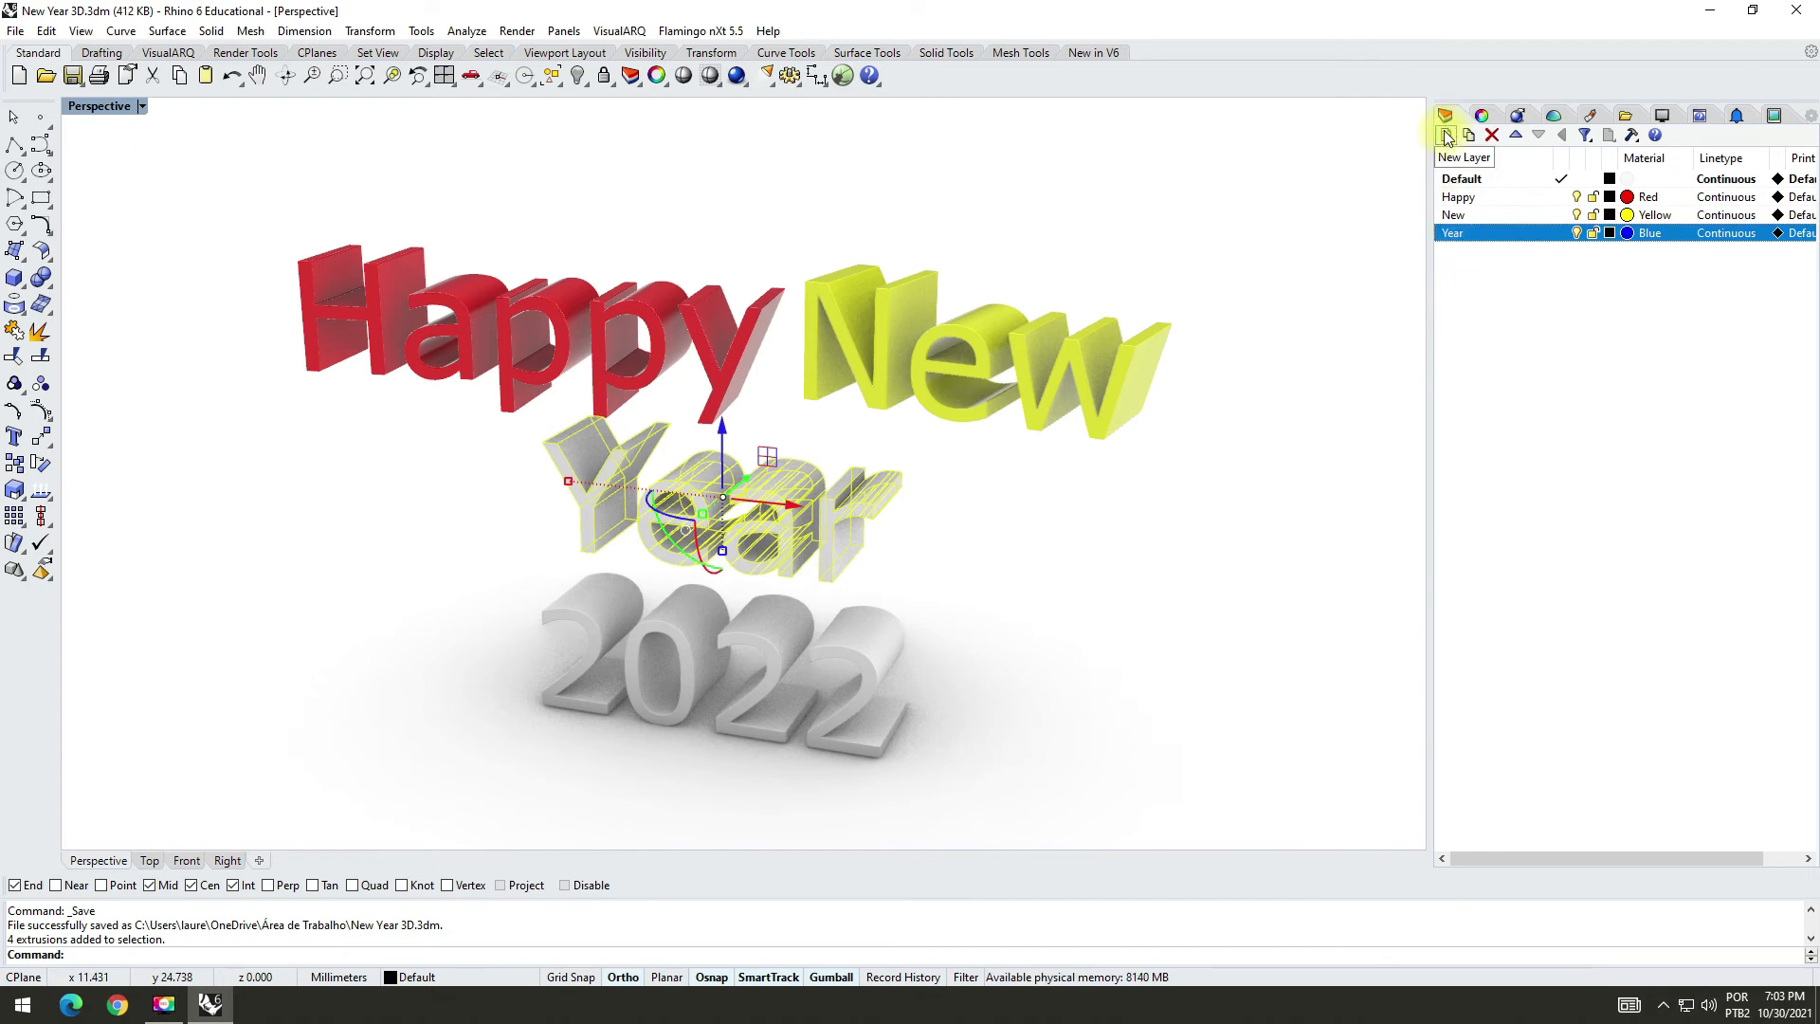
left_click(1482, 115)
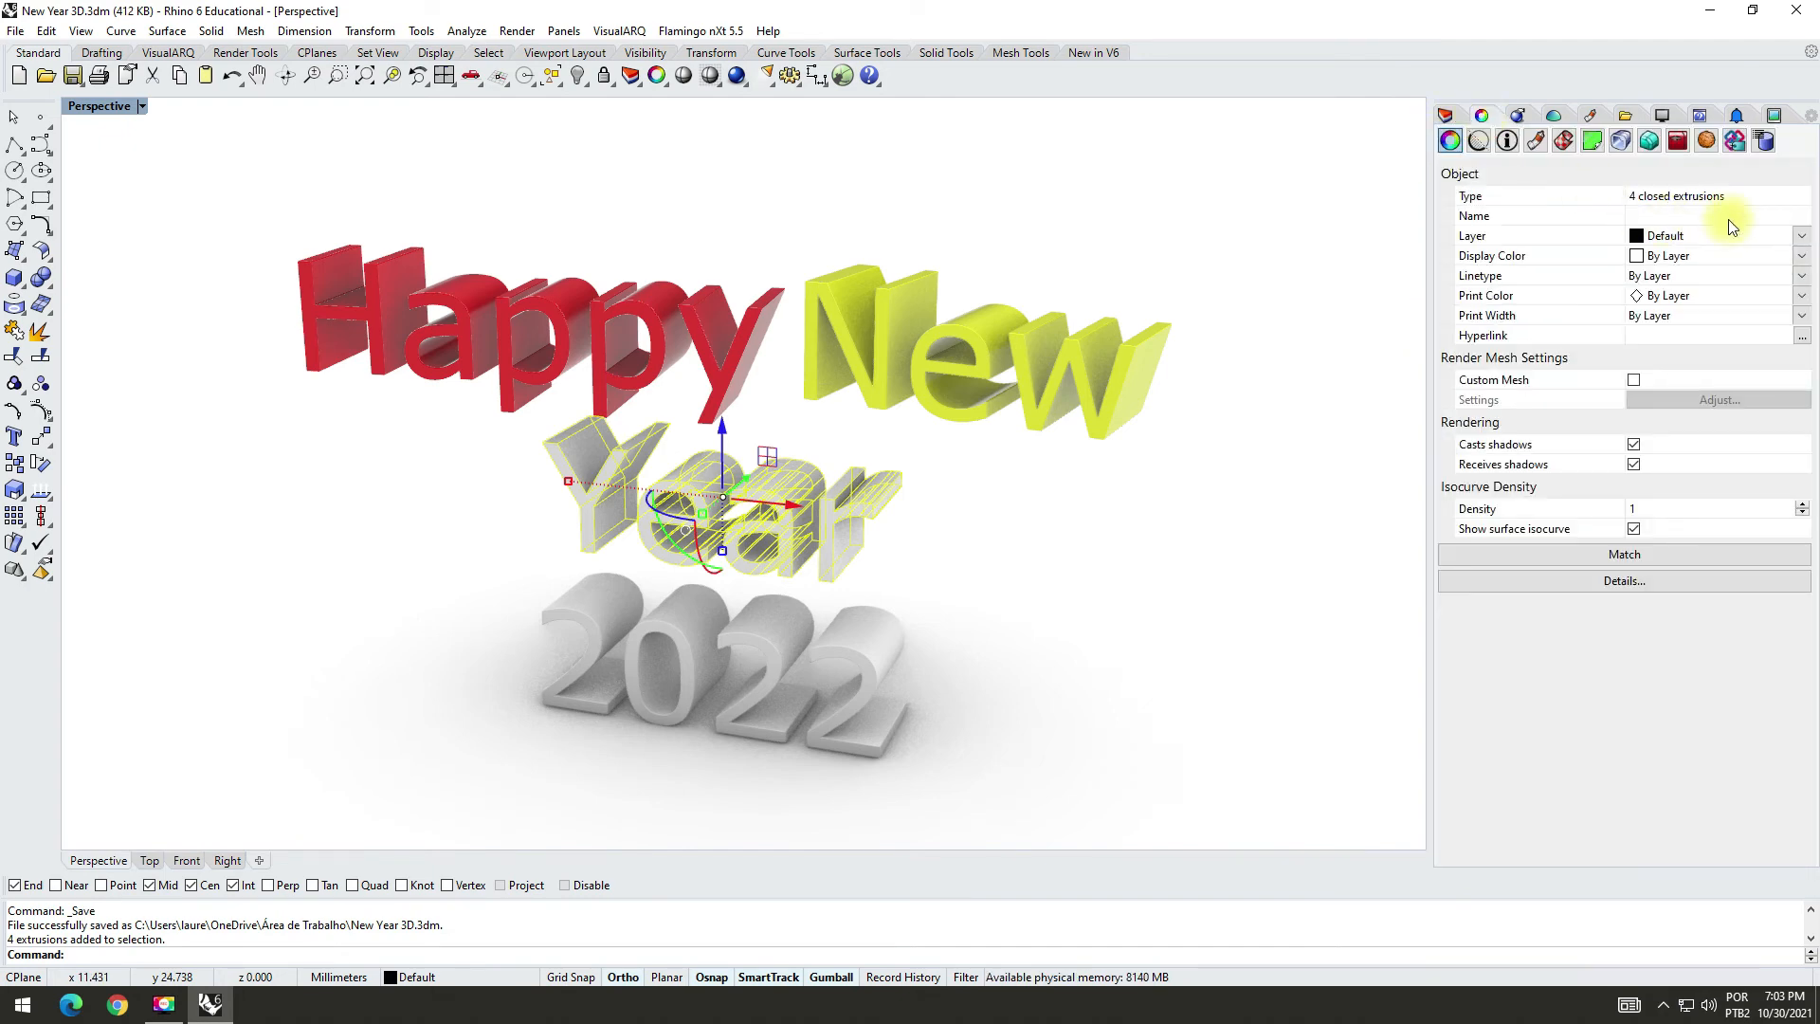
left_click(1808, 237)
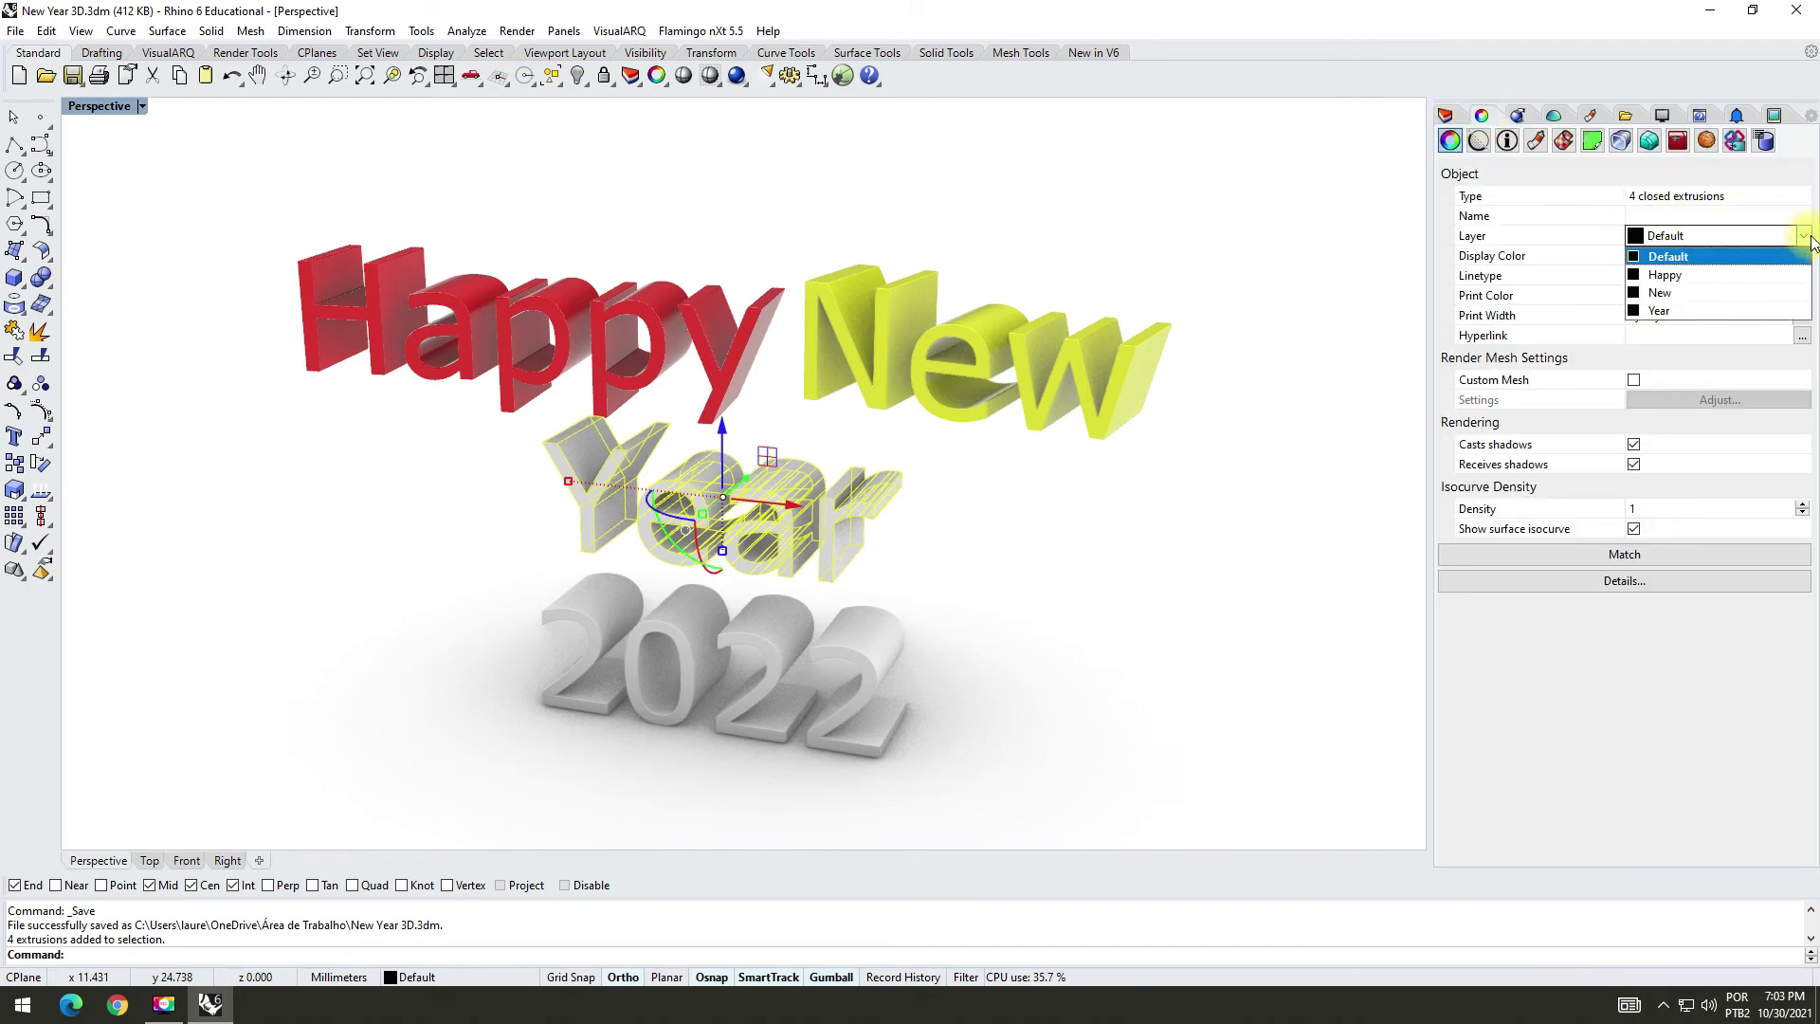
left_click(1682, 312)
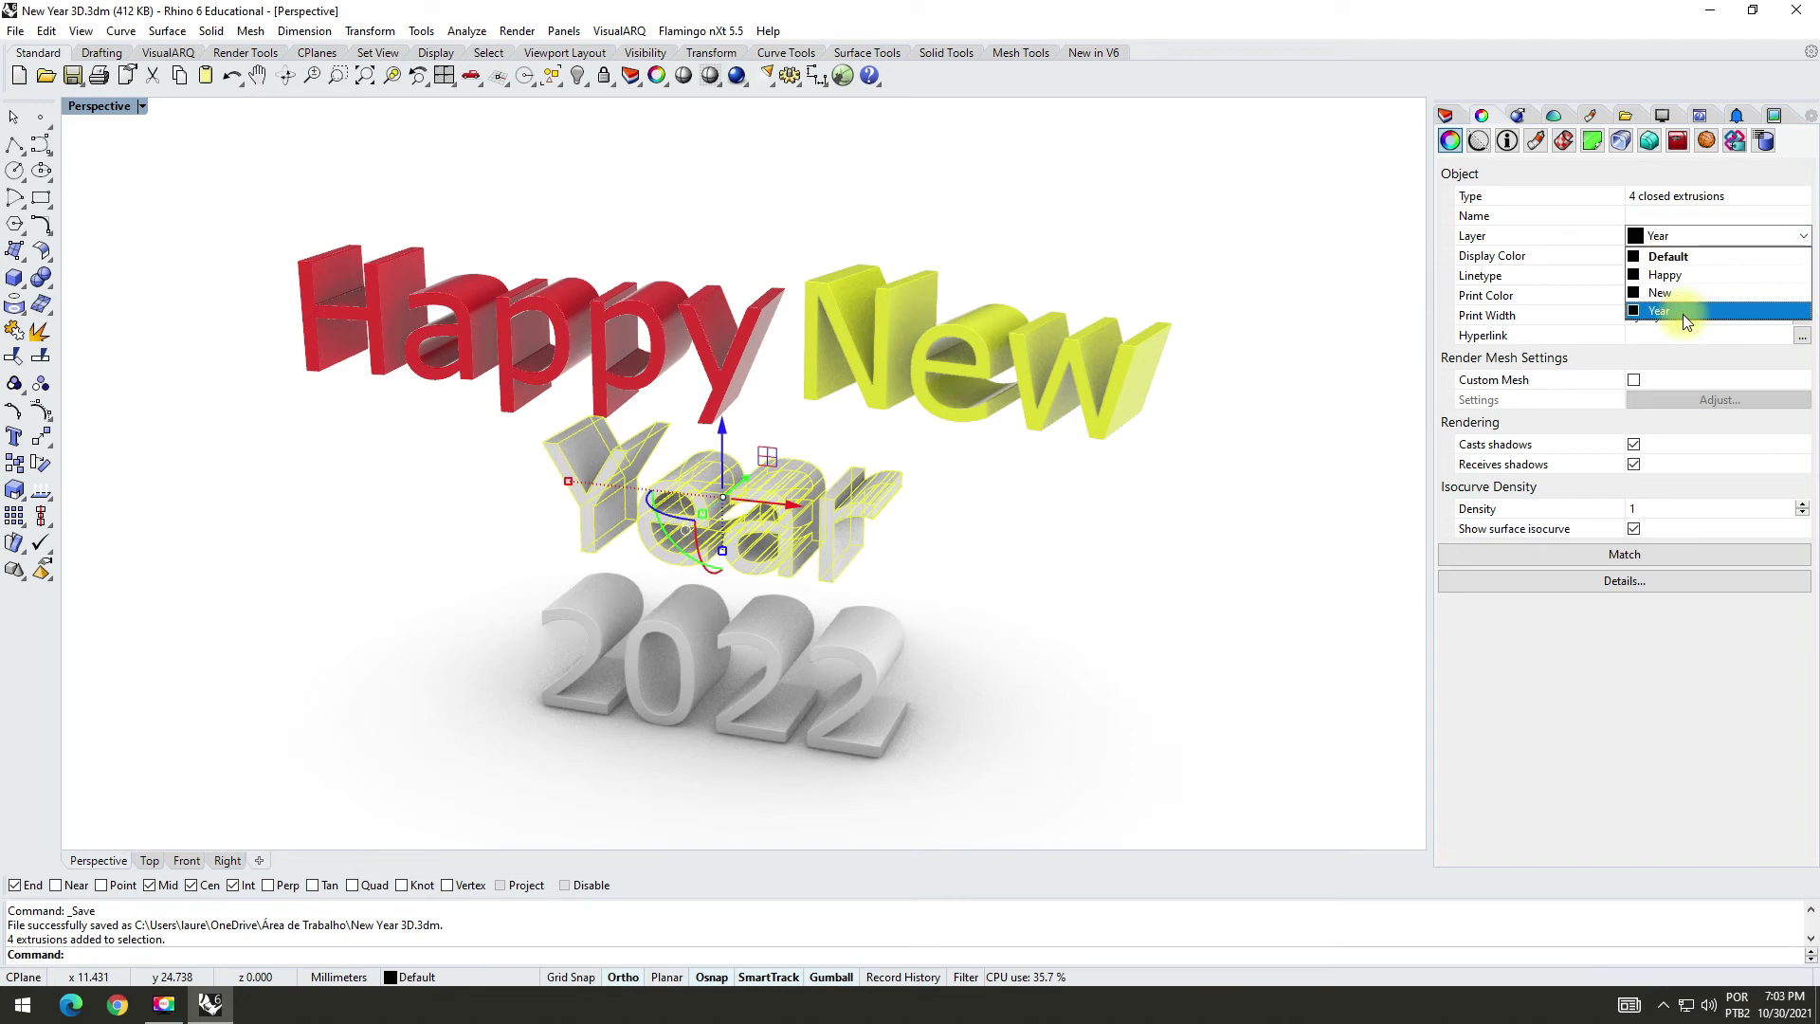
left_click(1244, 304)
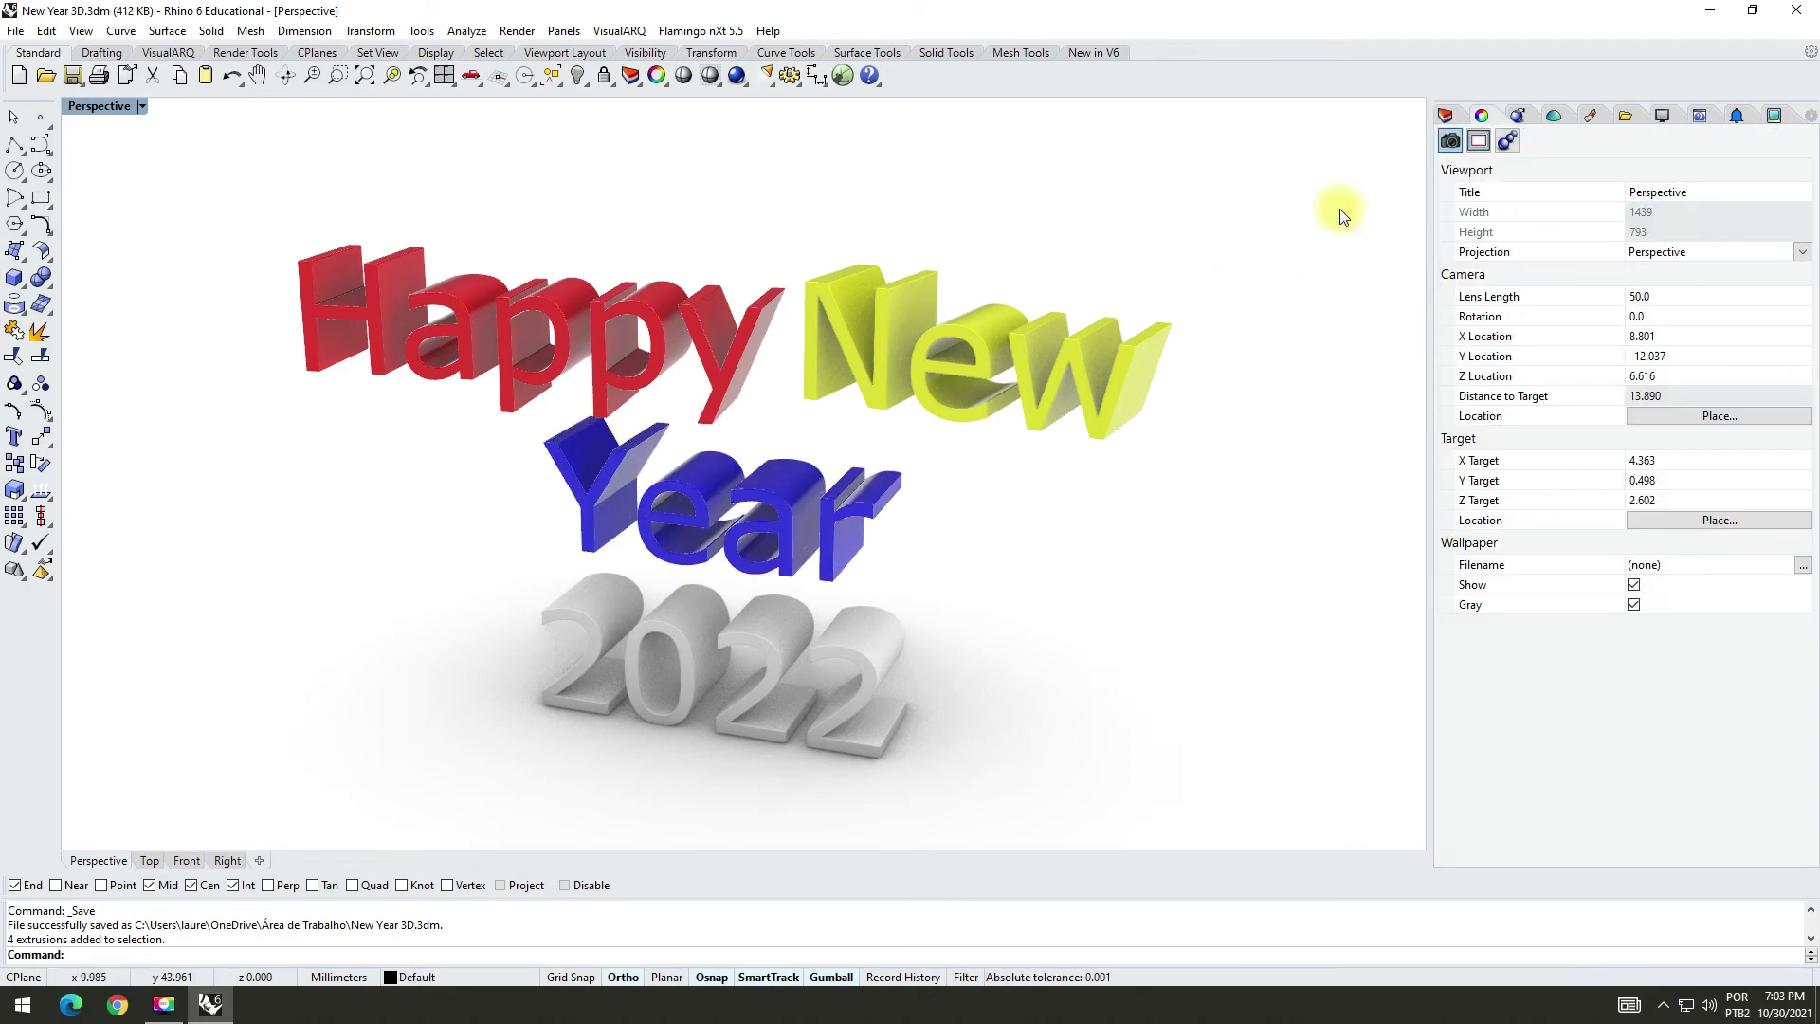
mouse_move(1091, 613)
right_mouse_down()
mouse_move(1142, 585)
mouse_move(1072, 622)
mouse_move(1011, 622)
mouse_move(1271, 606)
mouse_move(1065, 610)
right_mouse_up()
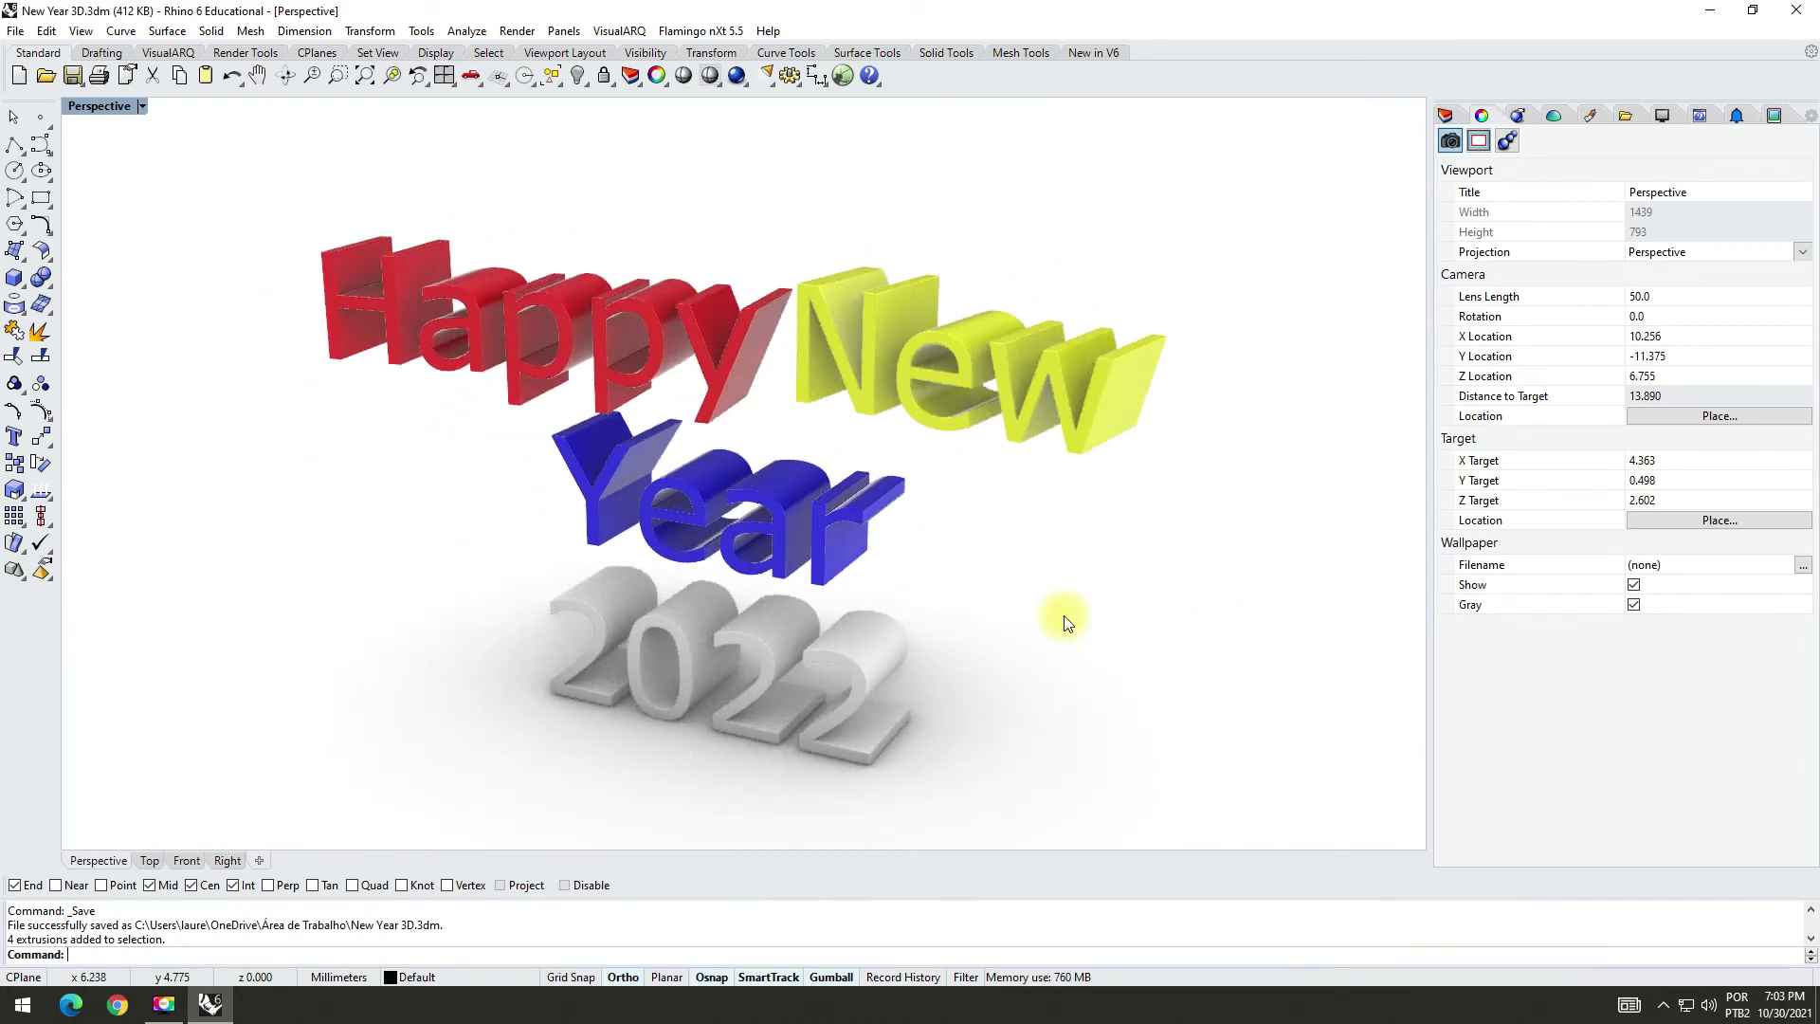
left_click(72, 75)
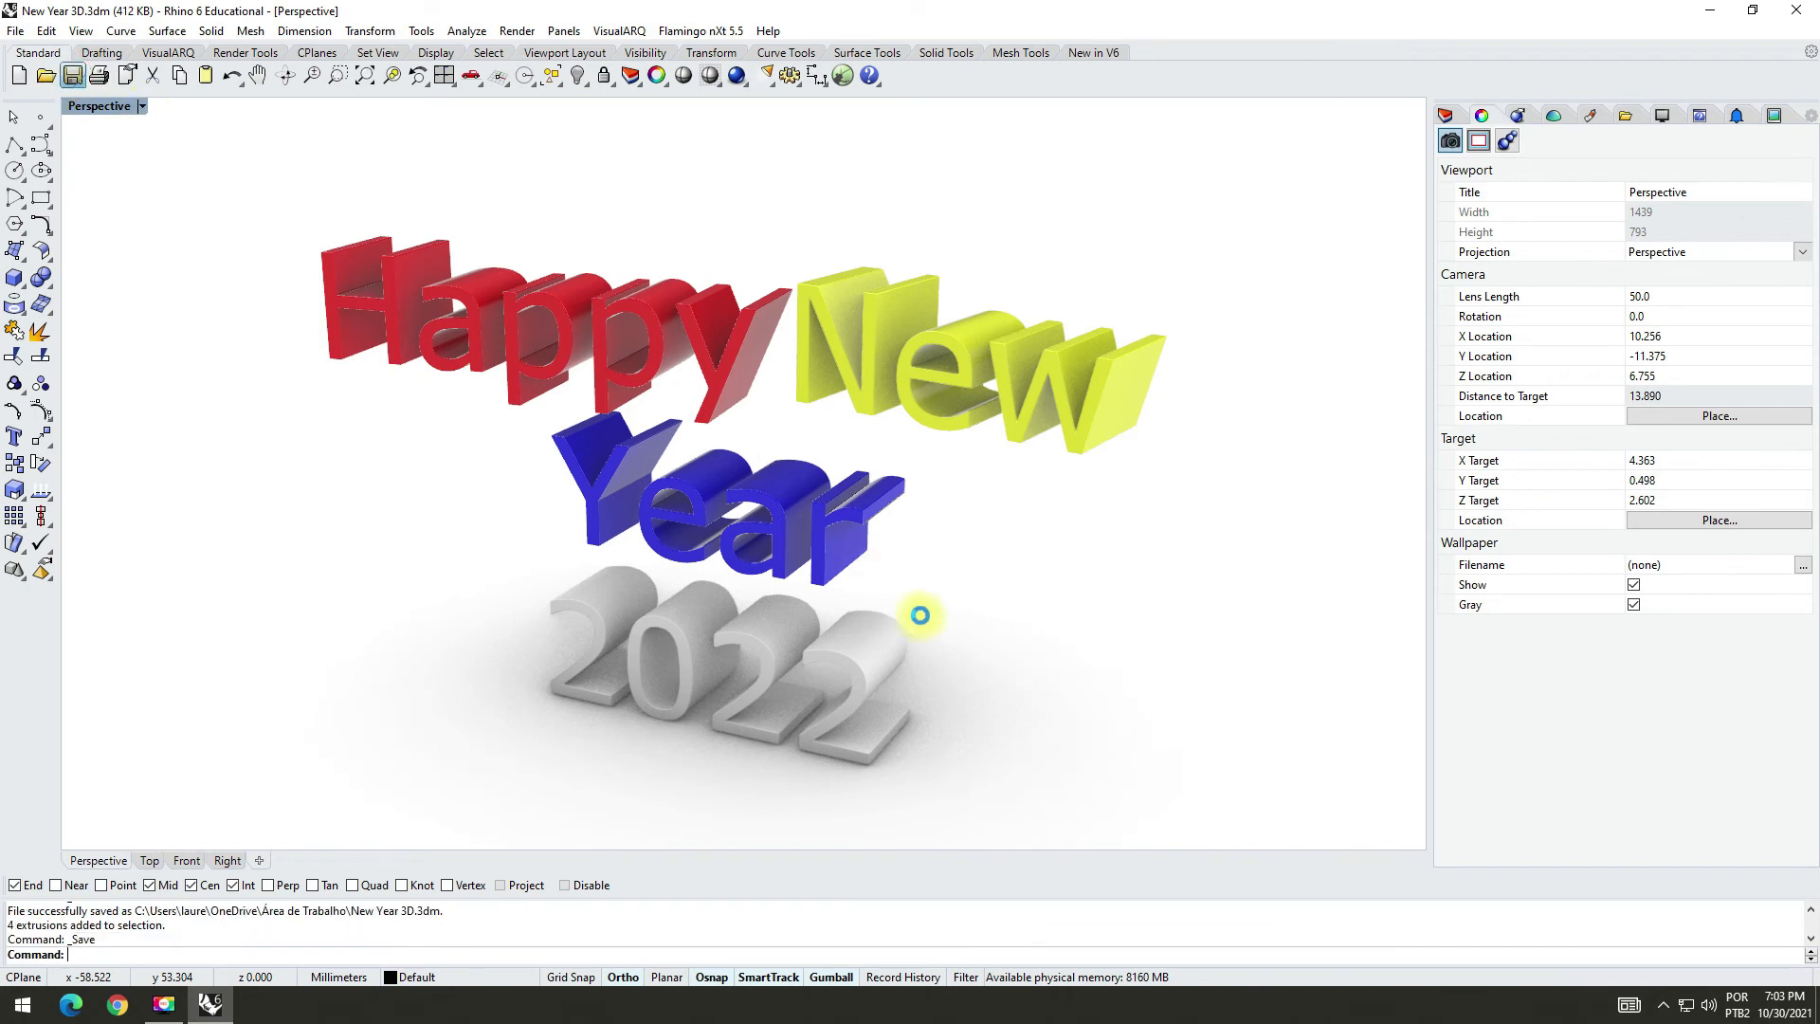
Step: Create a new layer named "2022" below the Year layer
left_click(1446, 115)
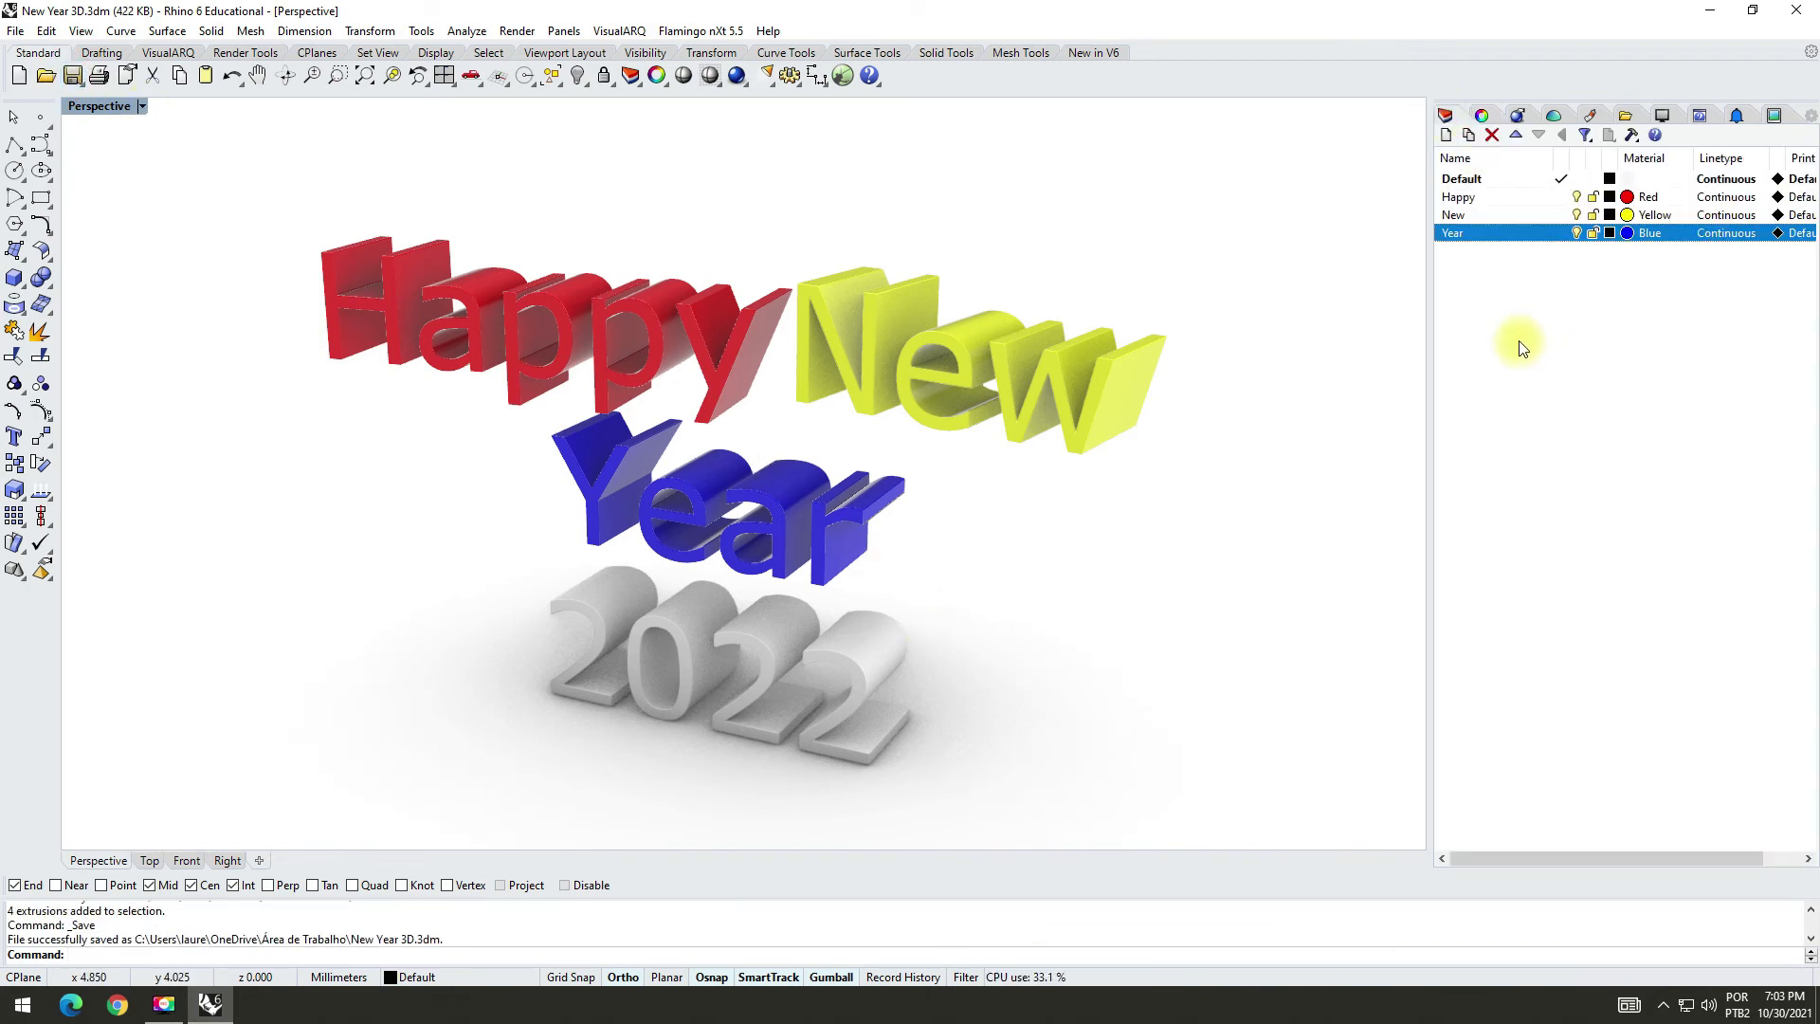
left_click(1447, 137)
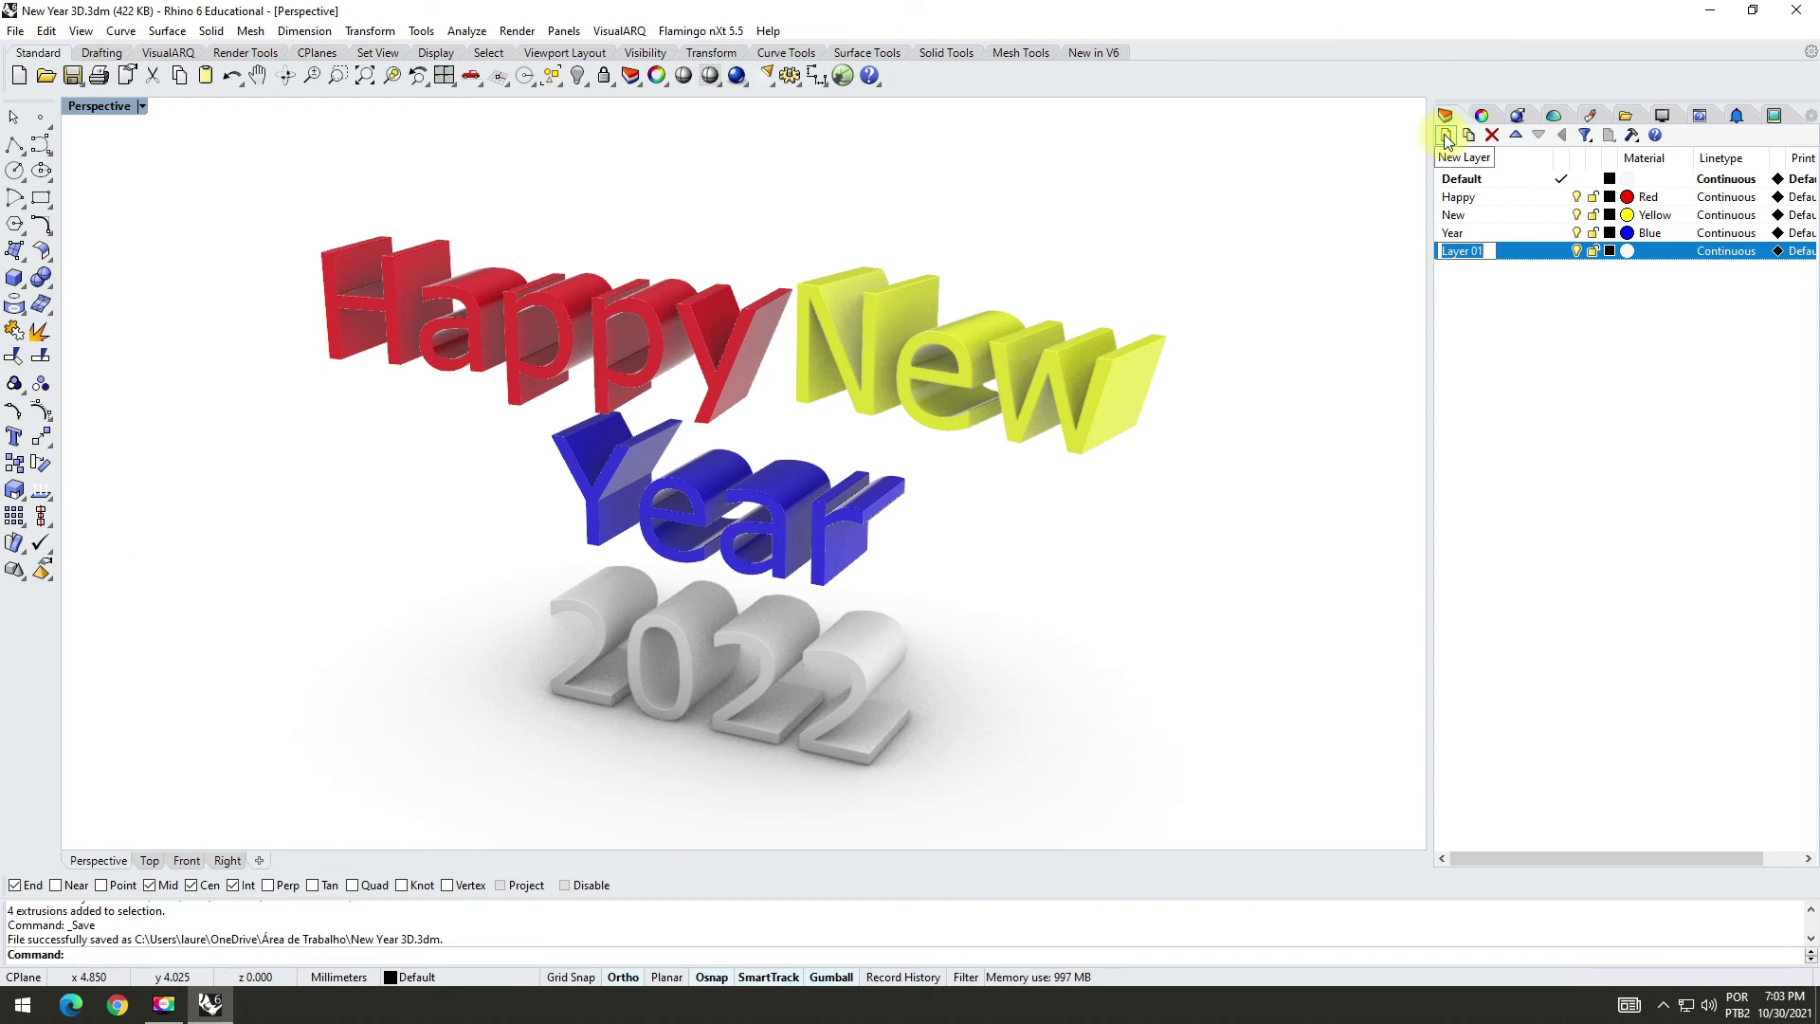
type("2022")
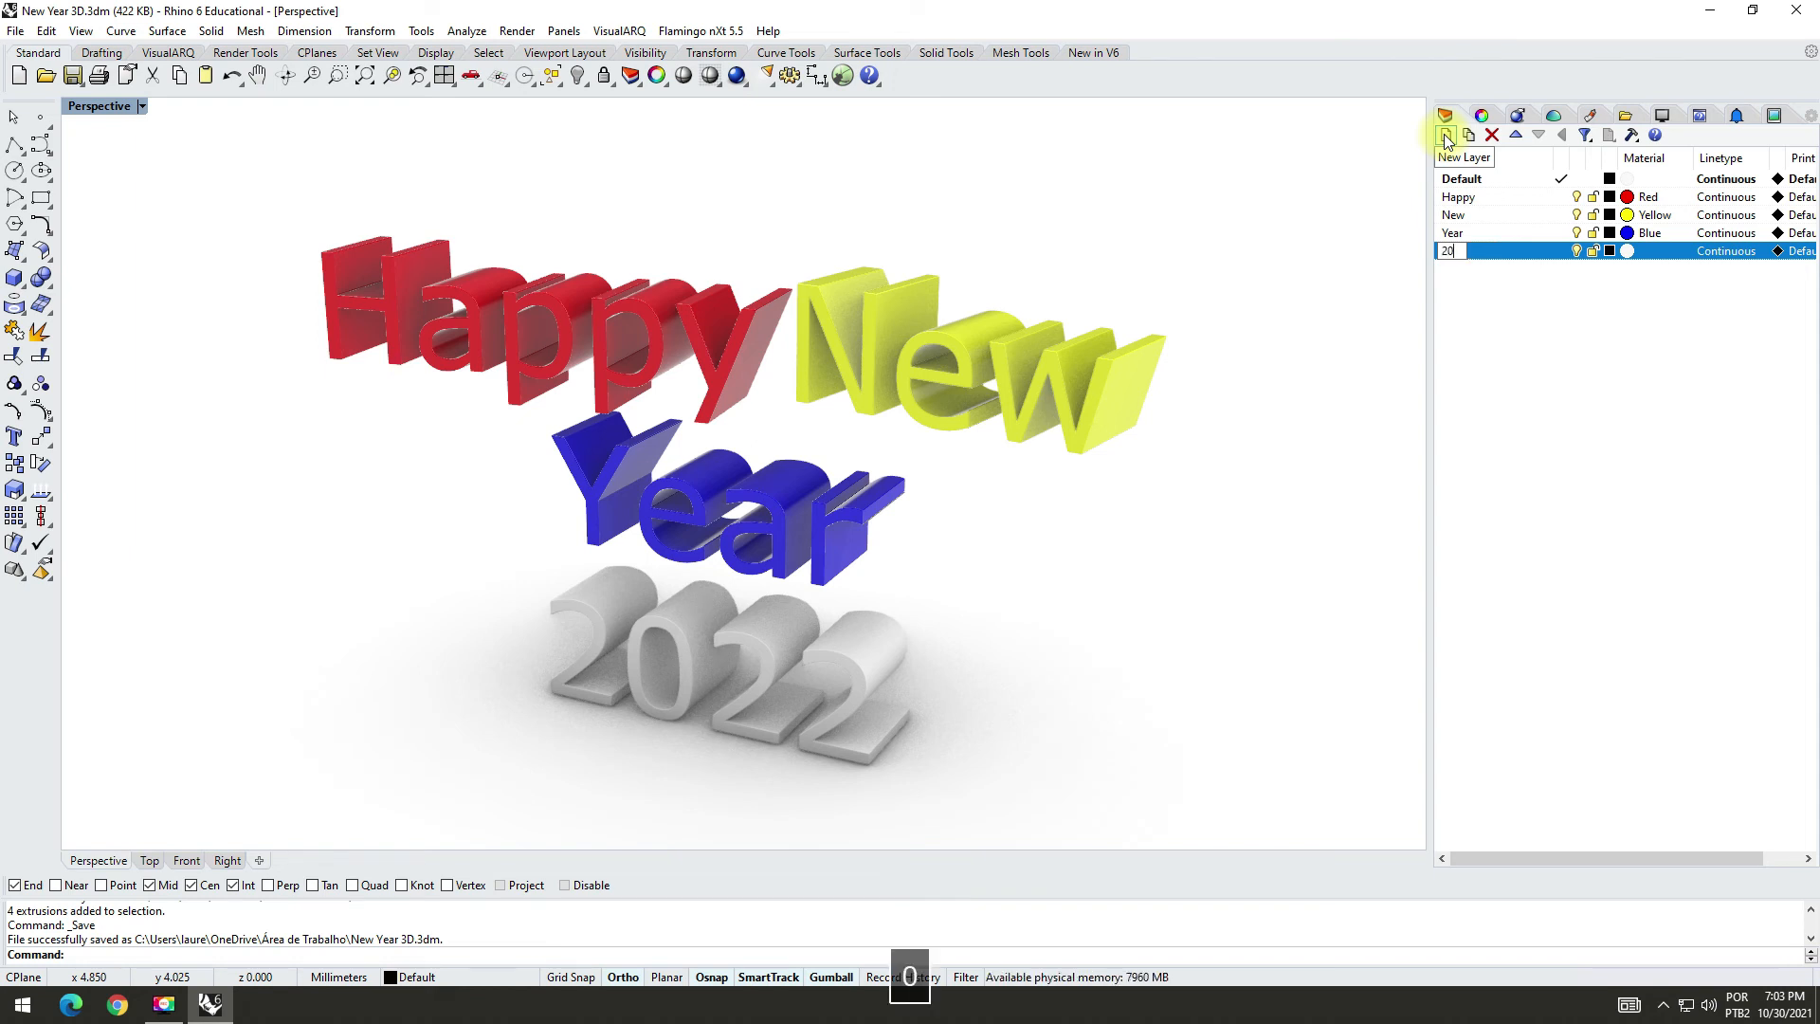
left_click(1614, 310)
Step: Add a new Plastic material named "Green" after the Blue material
left_click(1591, 115)
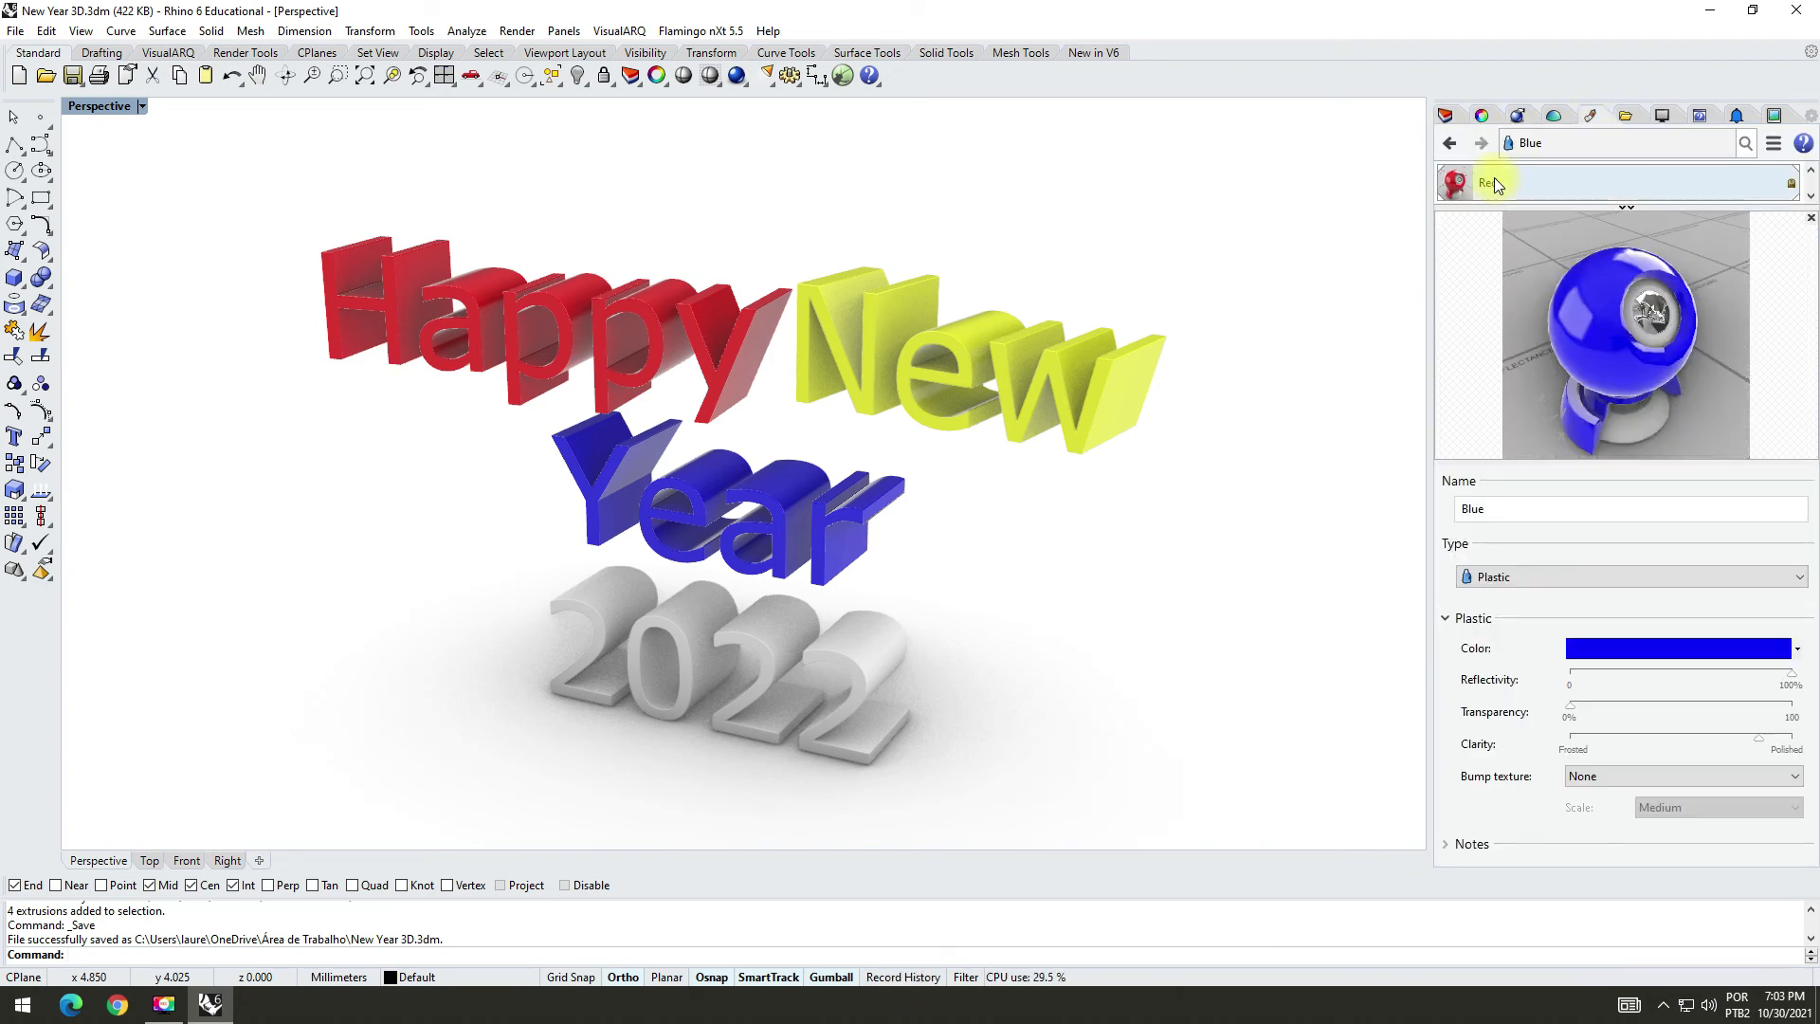
left_click(1626, 210)
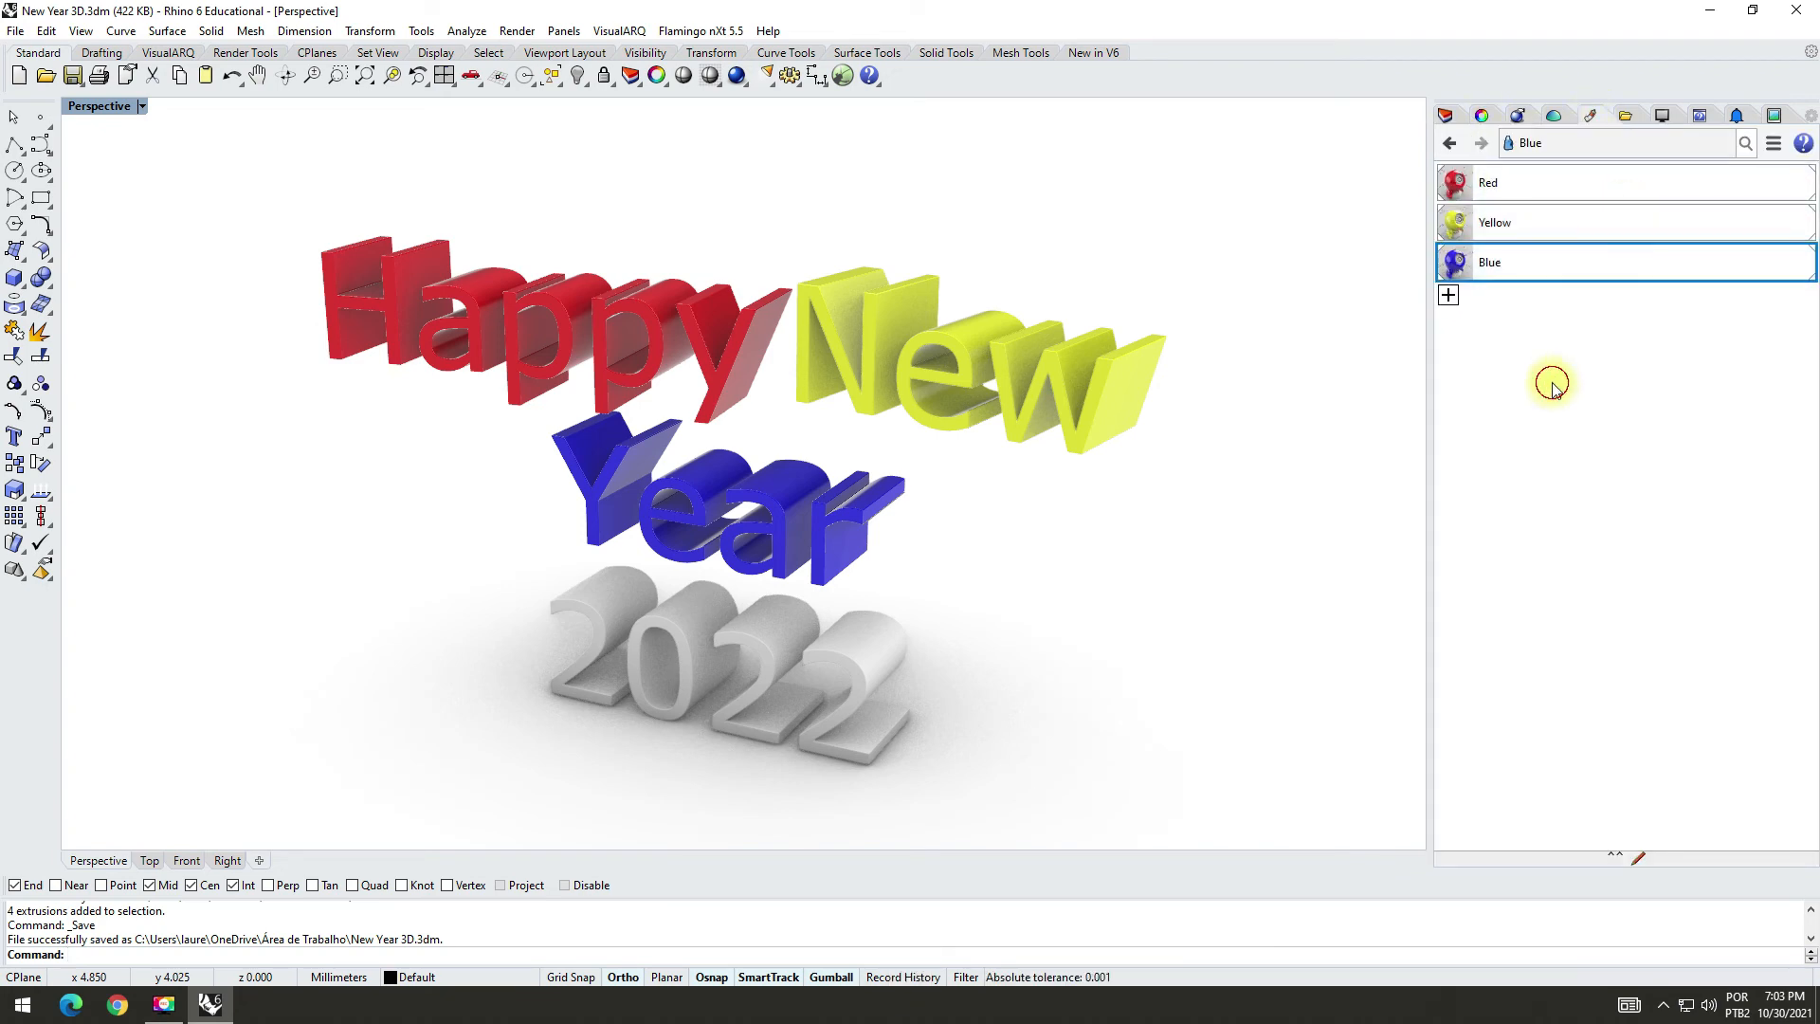
left_click(1449, 296)
left_click(1493, 457)
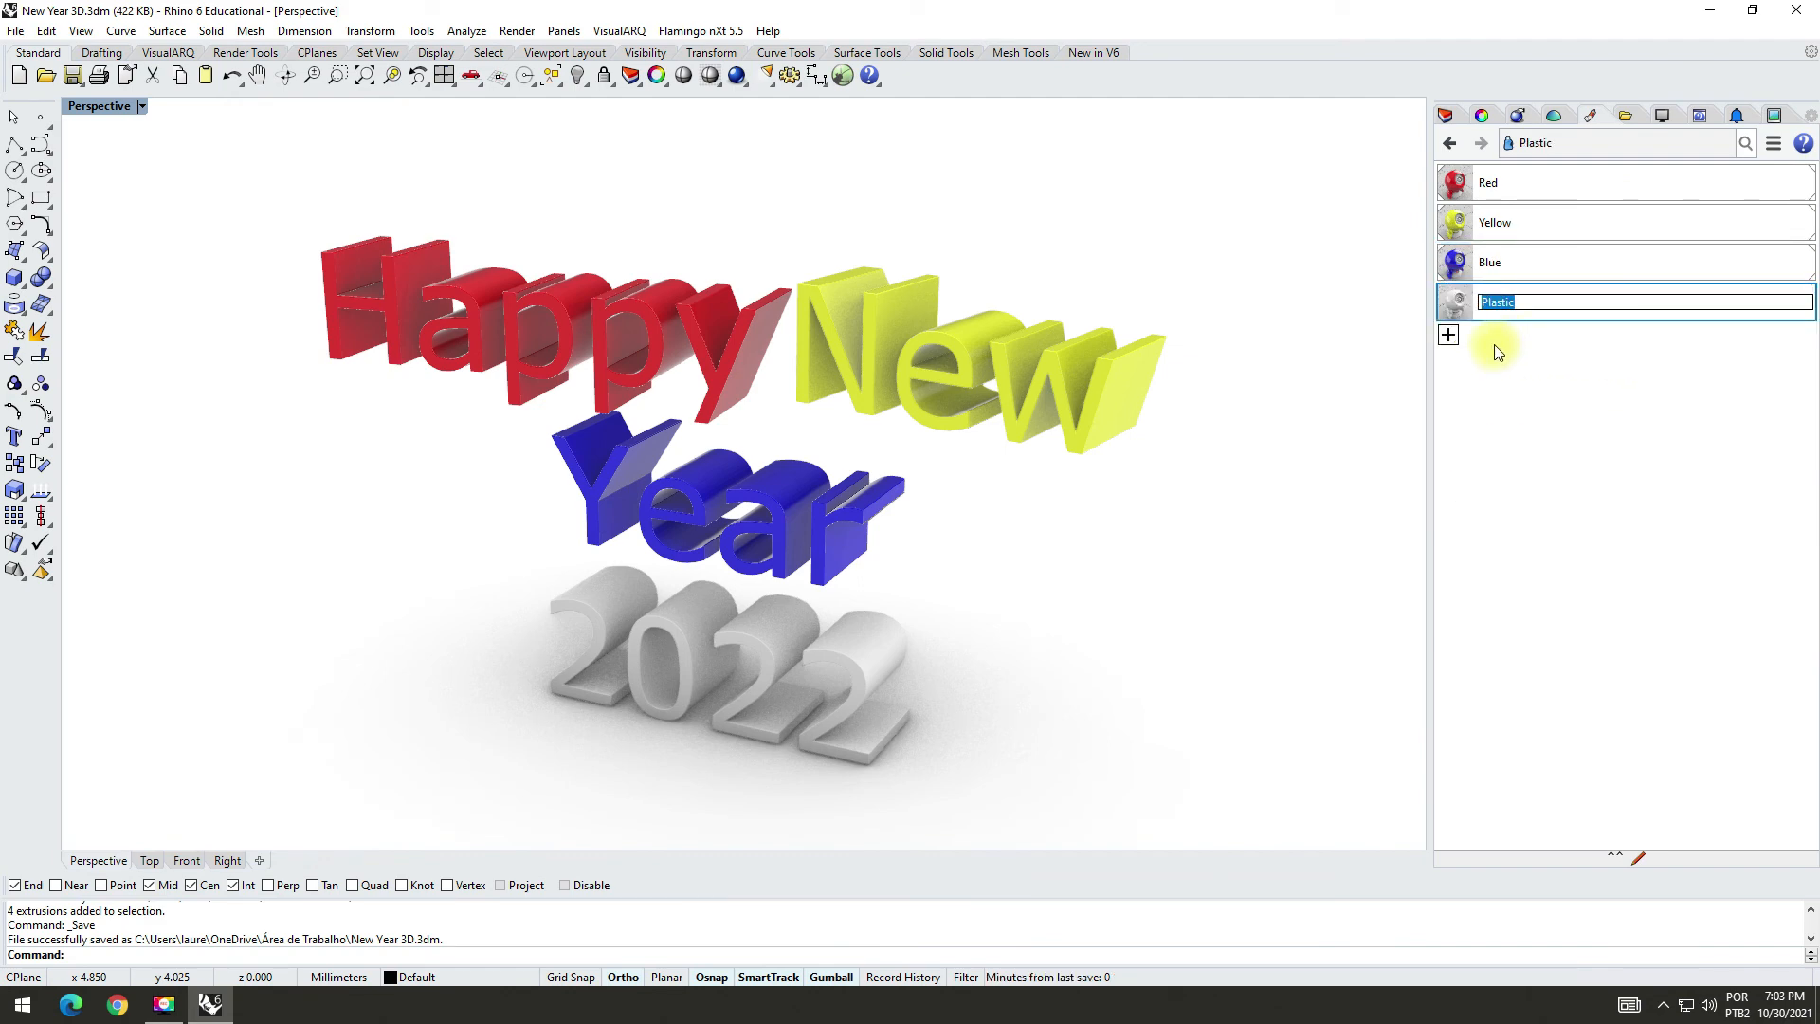
type("Green")
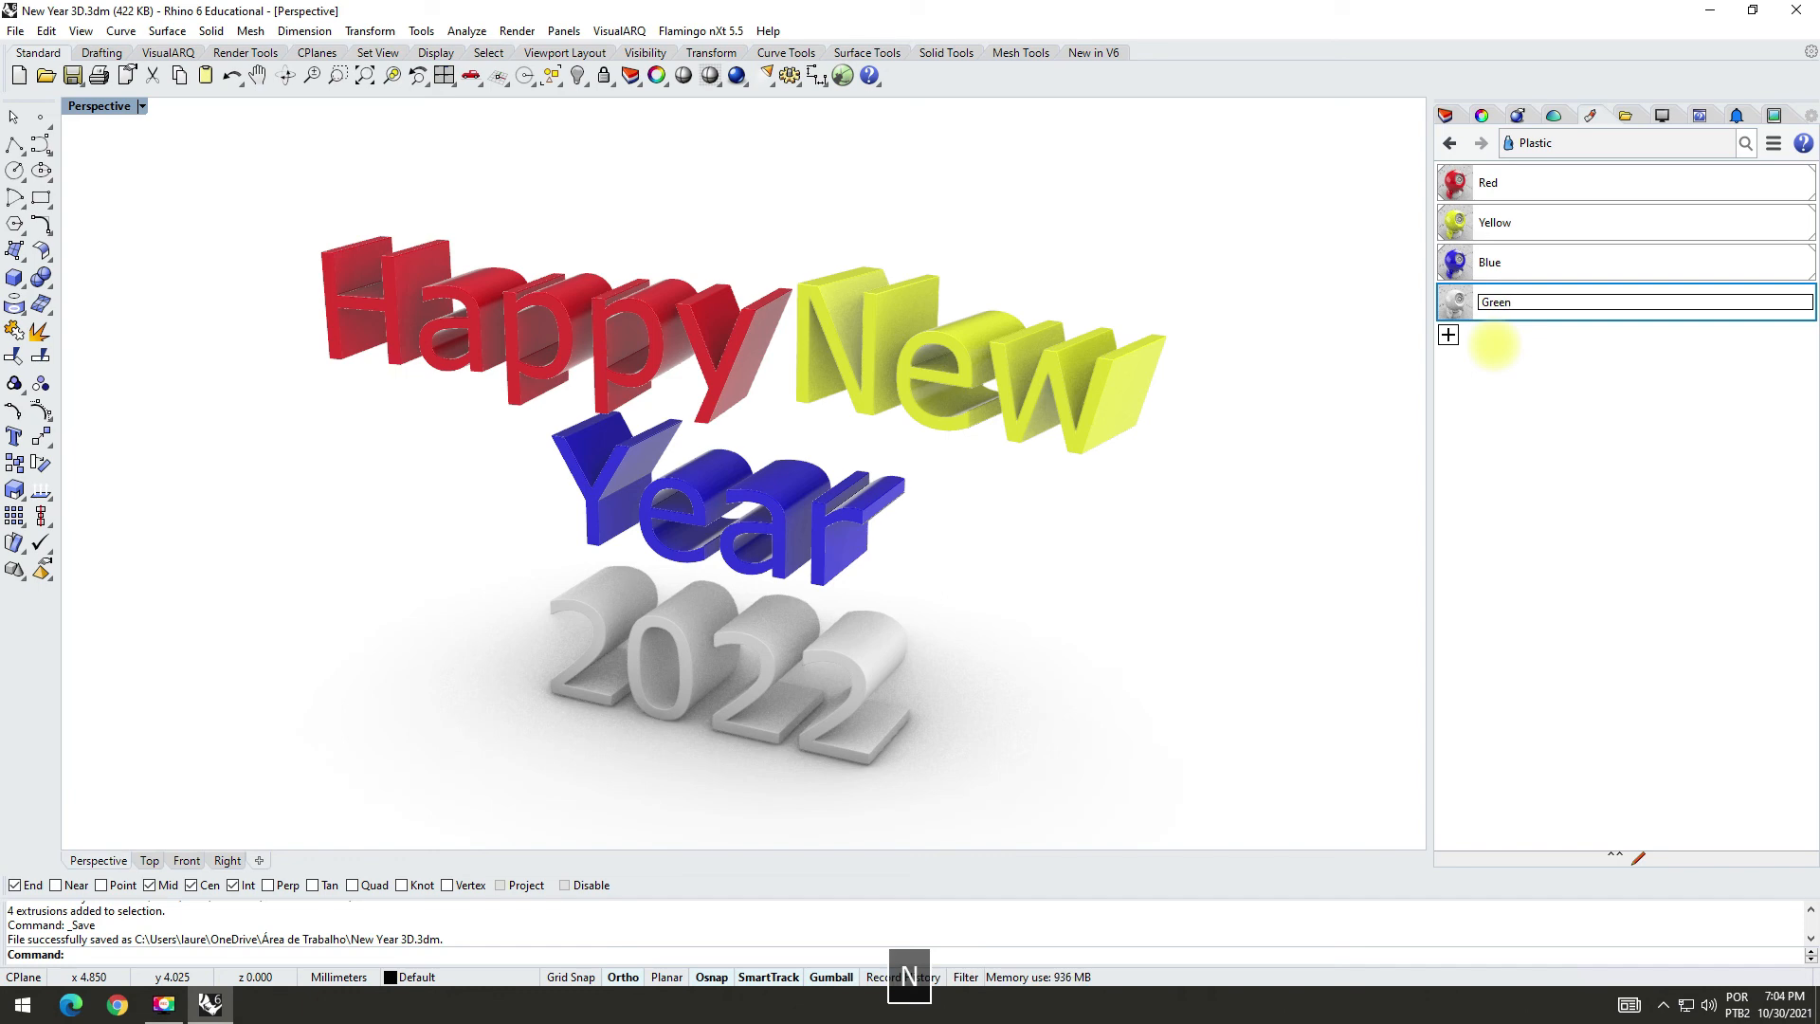
left_click(1450, 315)
Step: Set the Green material's color to the predefined DarkGreen
double_click(1466, 306)
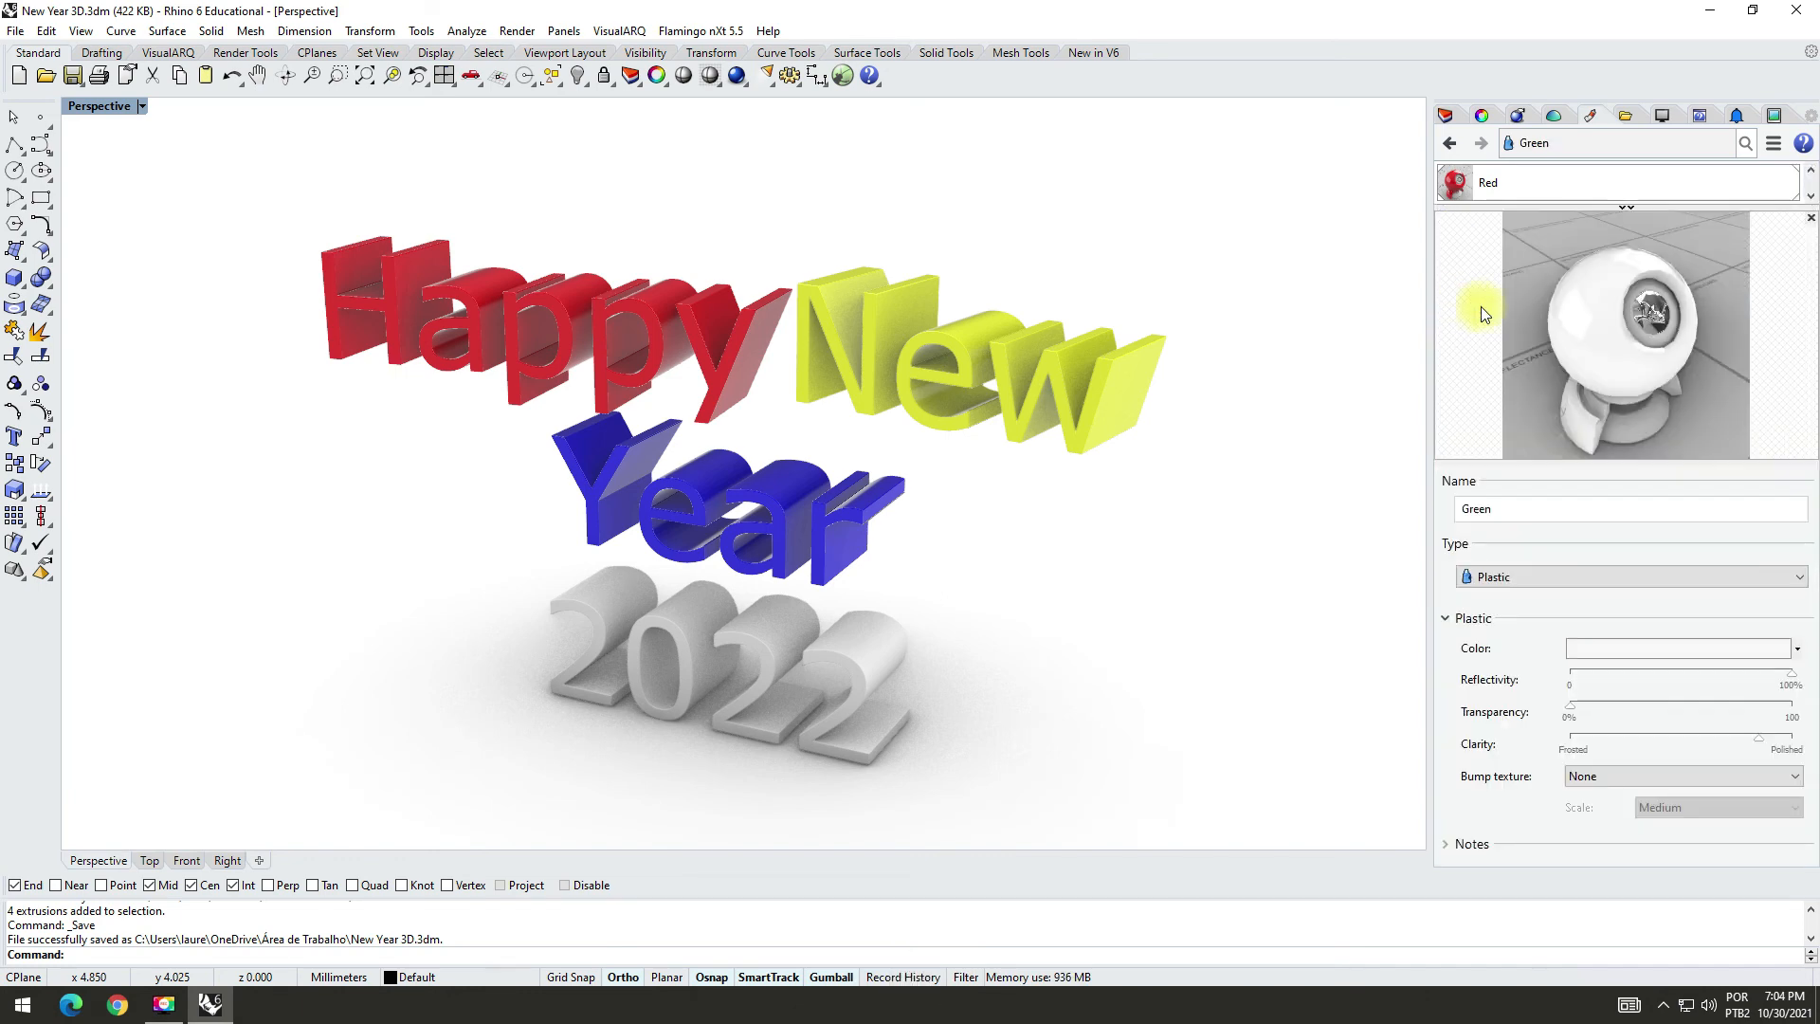
left_click(1623, 652)
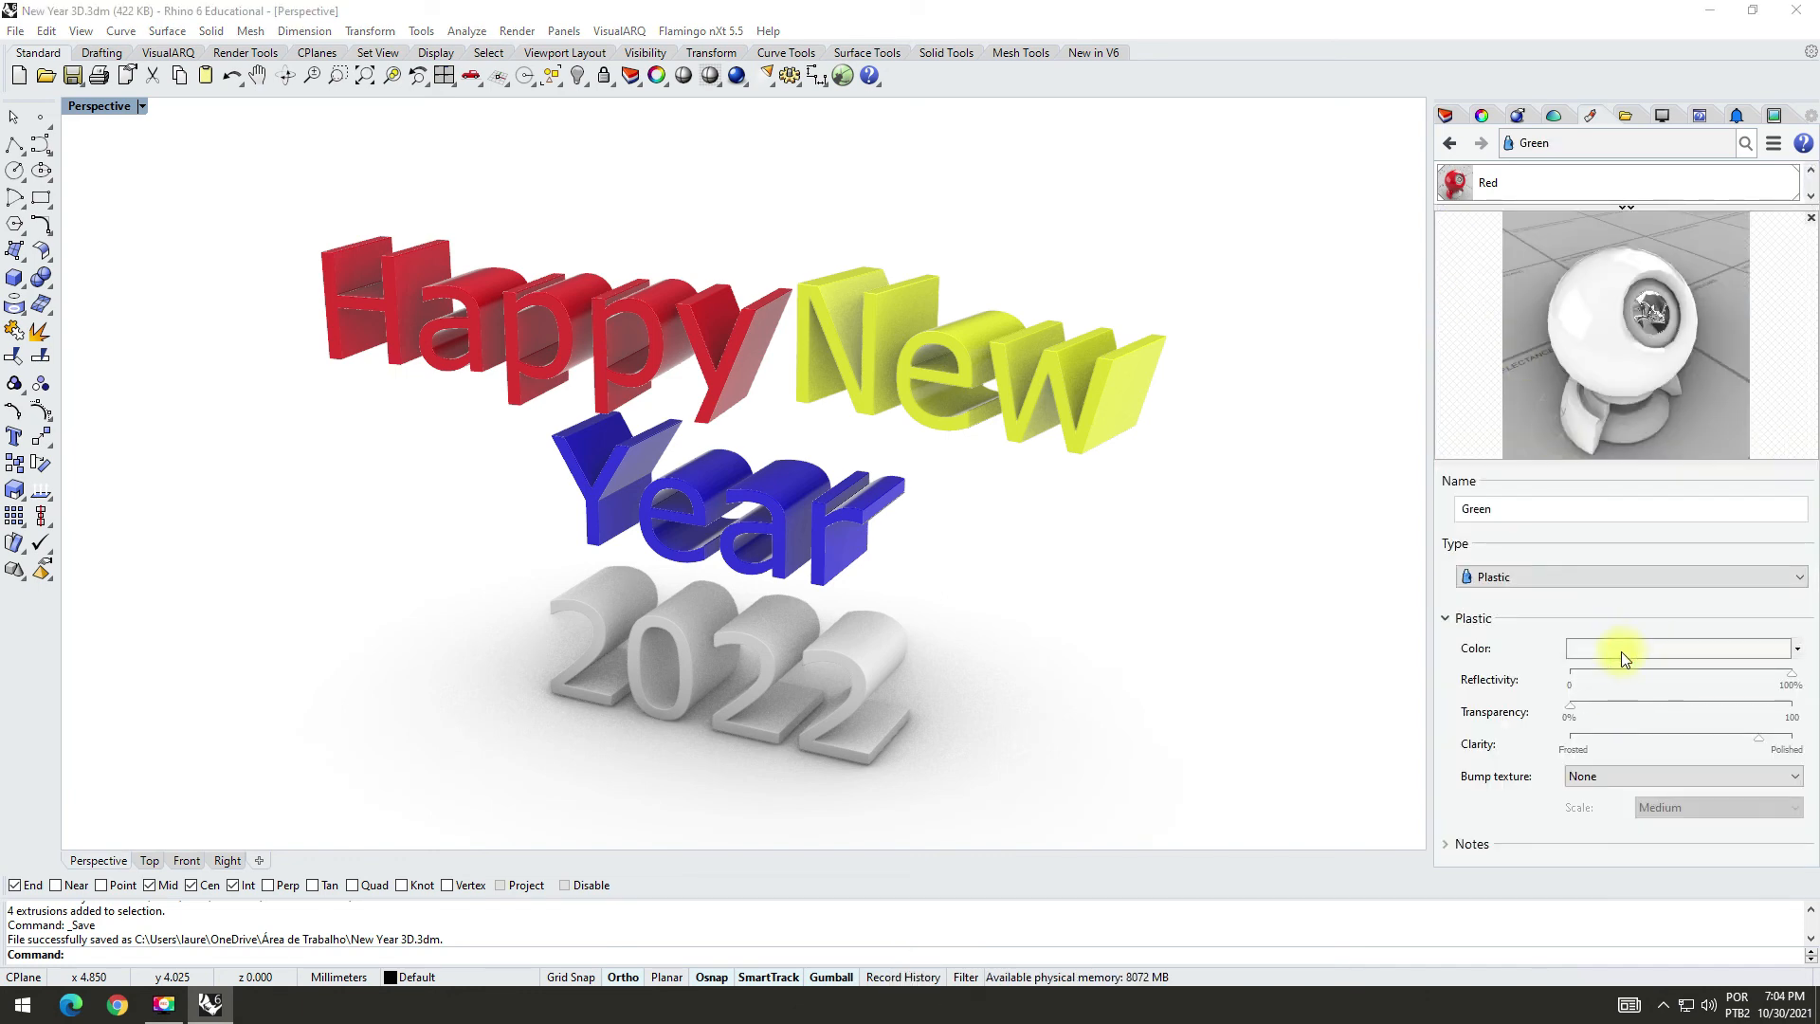
left_click_drag(917, 390, 919, 216)
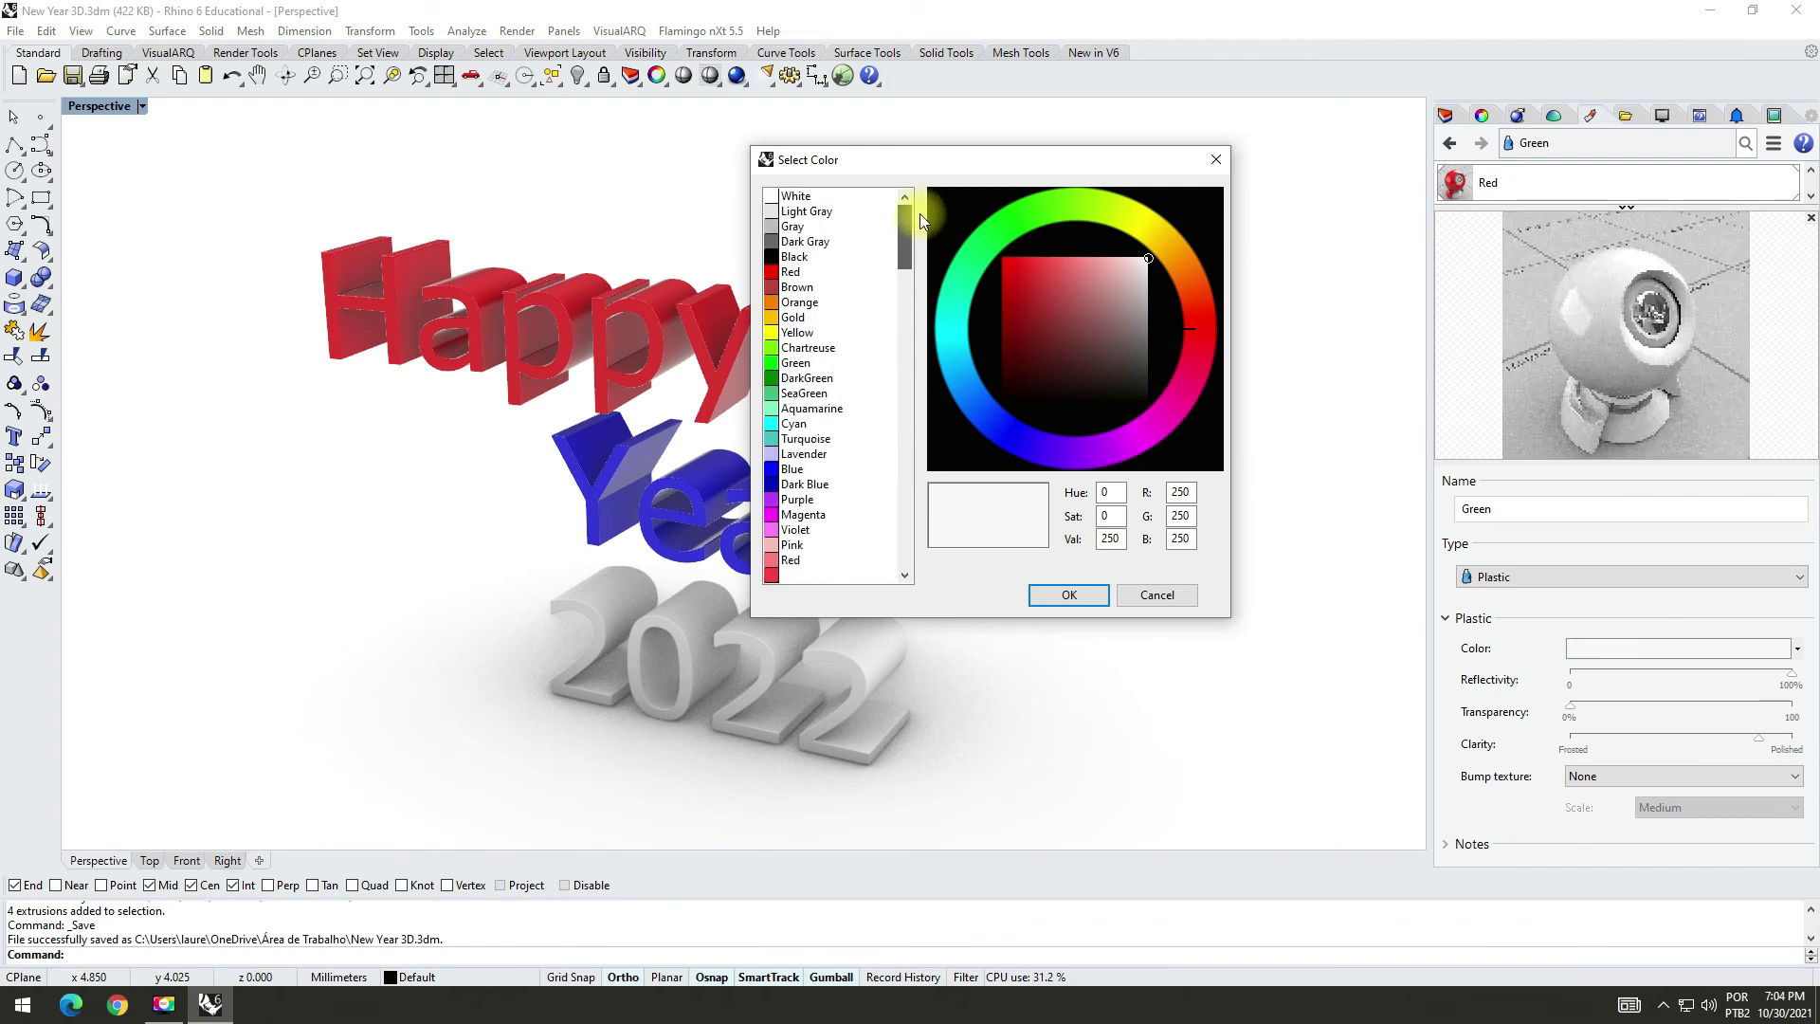
left_click(783, 380)
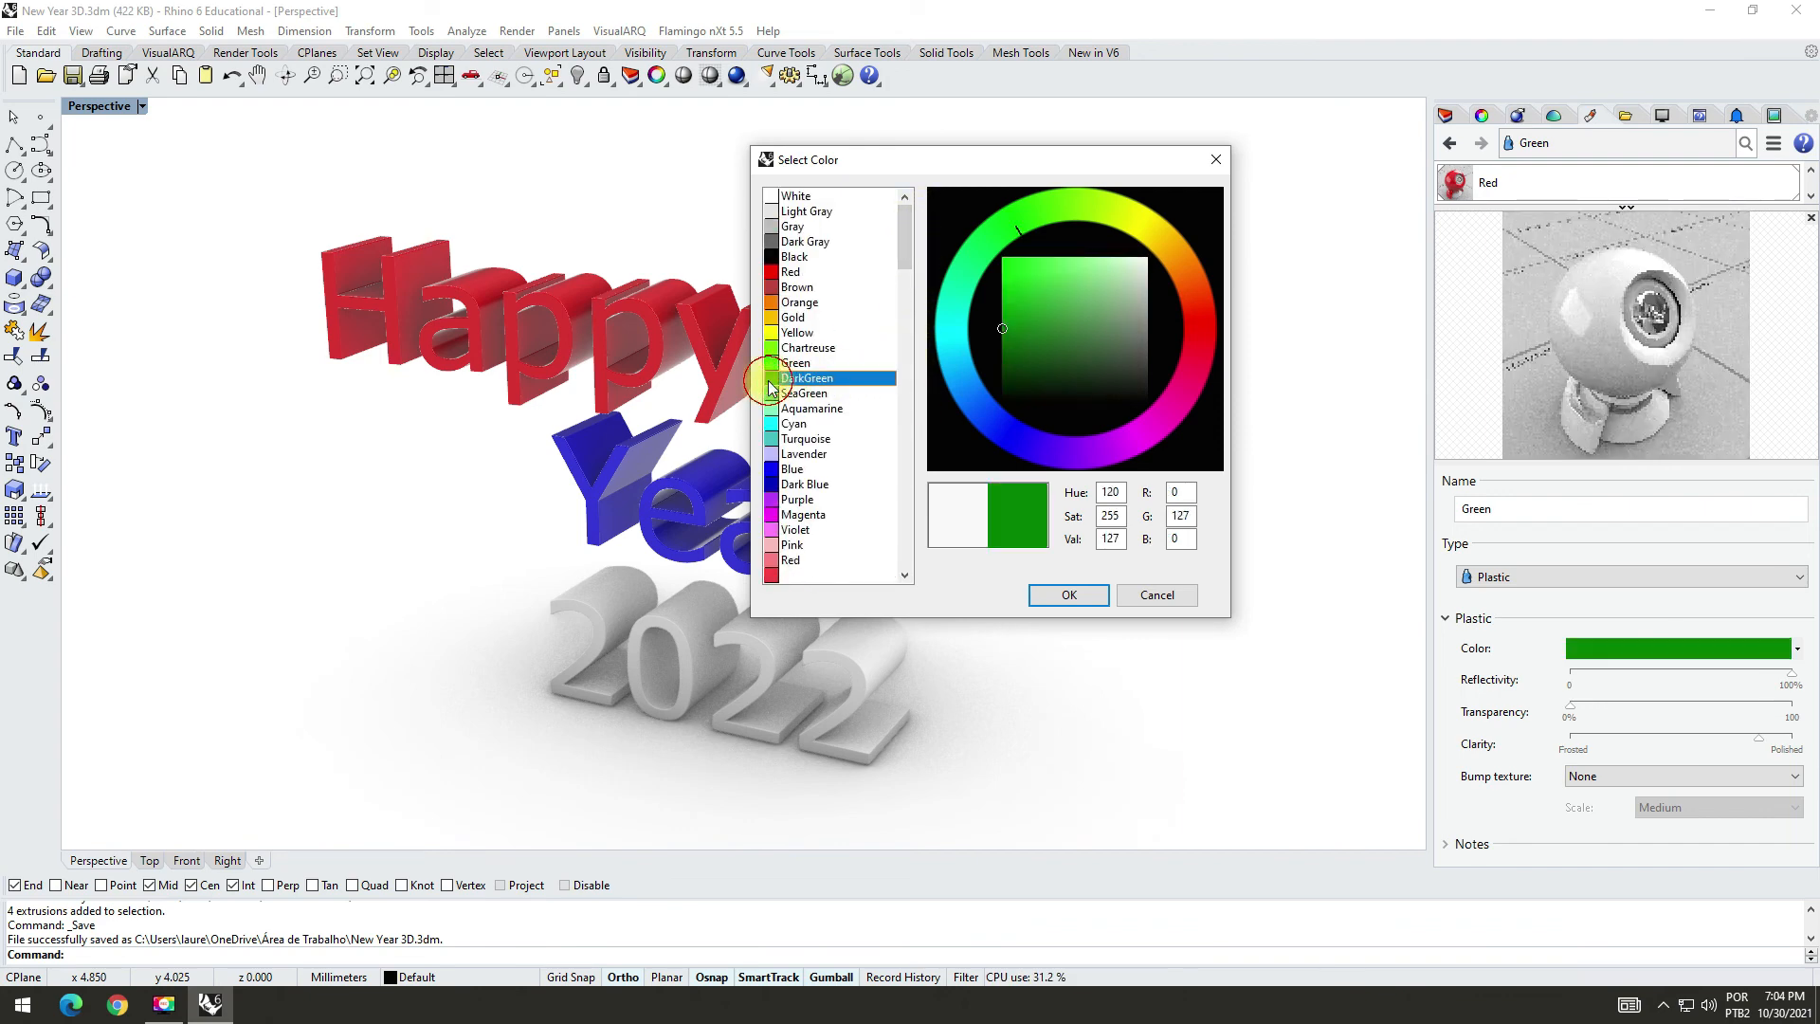
left_click(1072, 595)
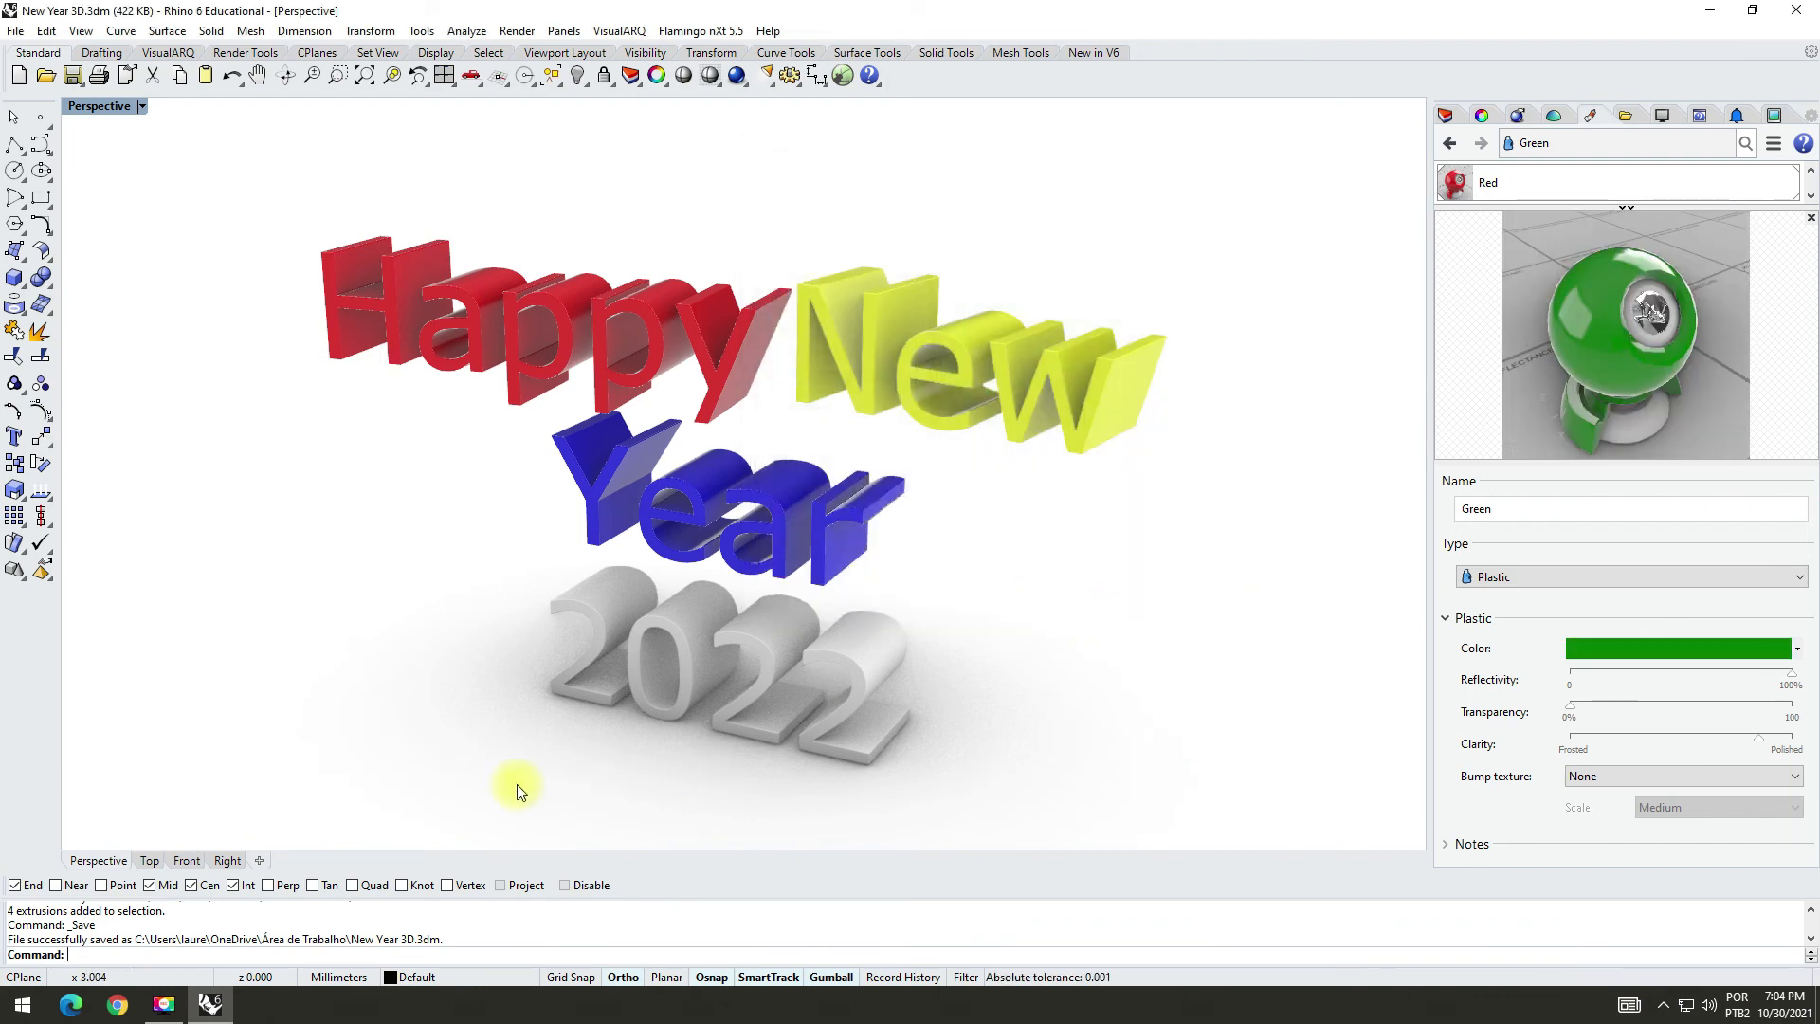
Step: Select the four digits of "2022" in the model and assign the Green material to the 2022 layer
left_click_drag(768, 709, 1065, 541)
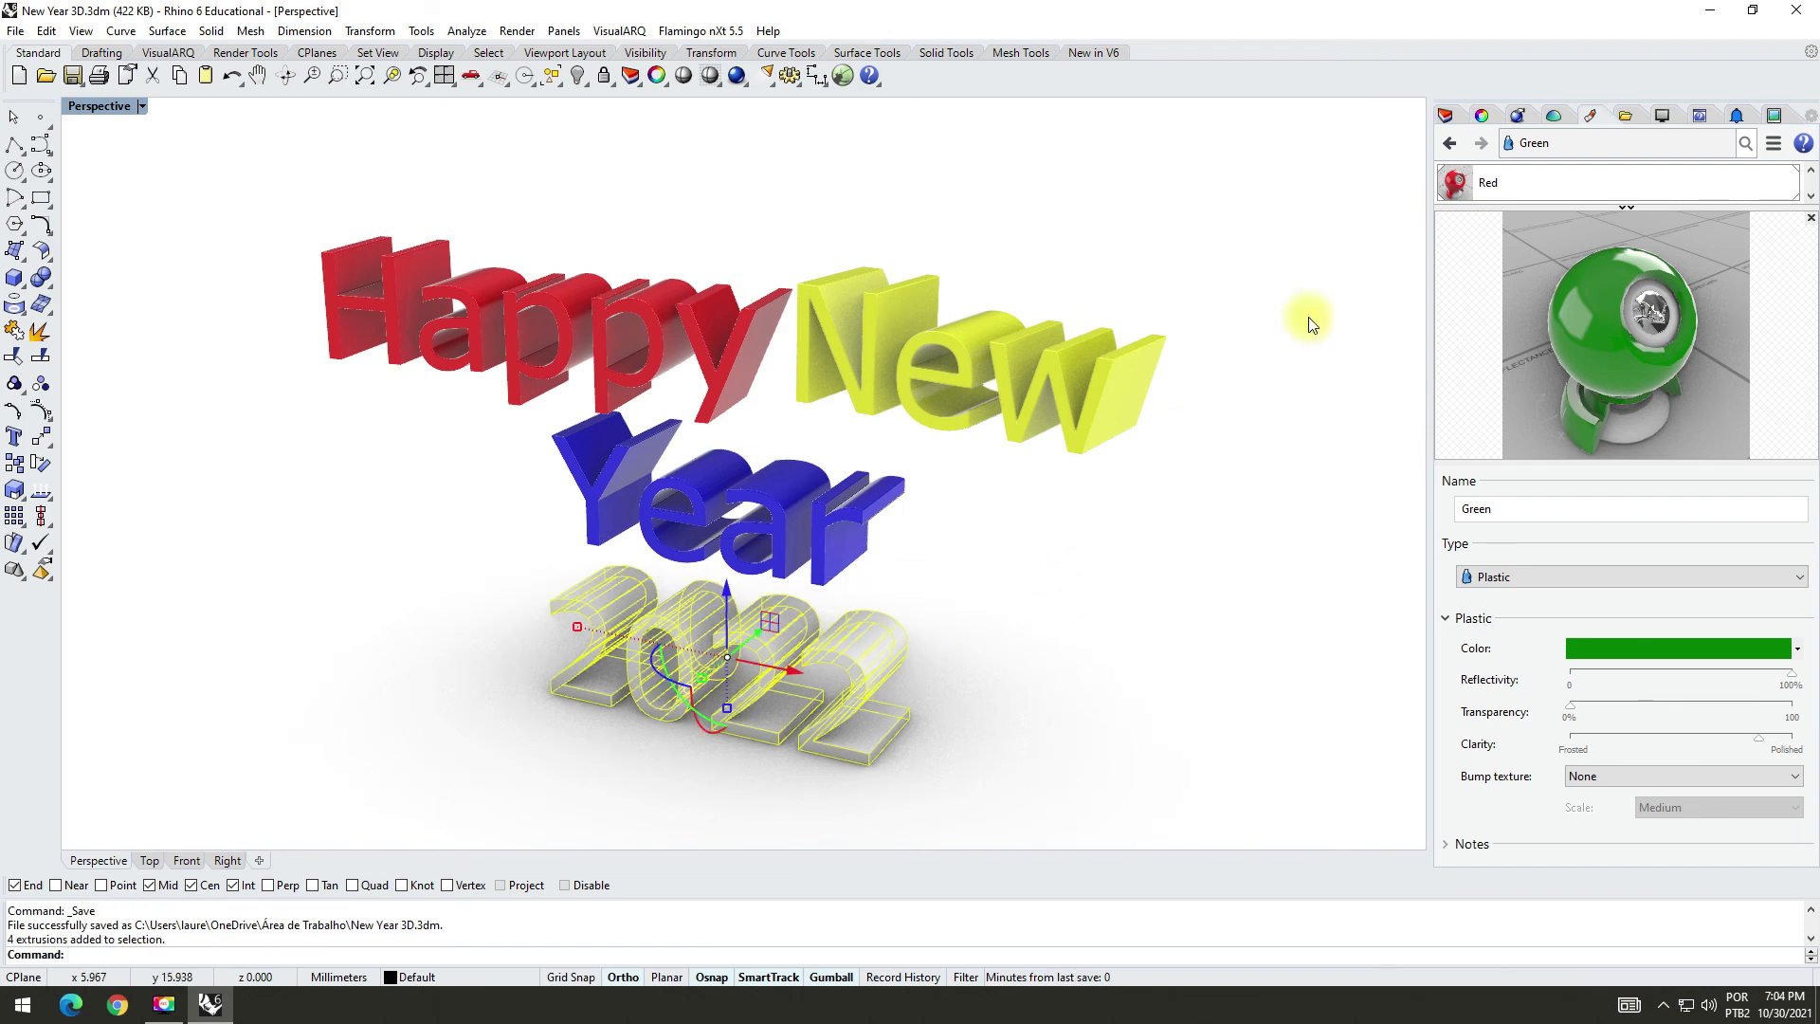
left_click(1445, 114)
left_click(1628, 250)
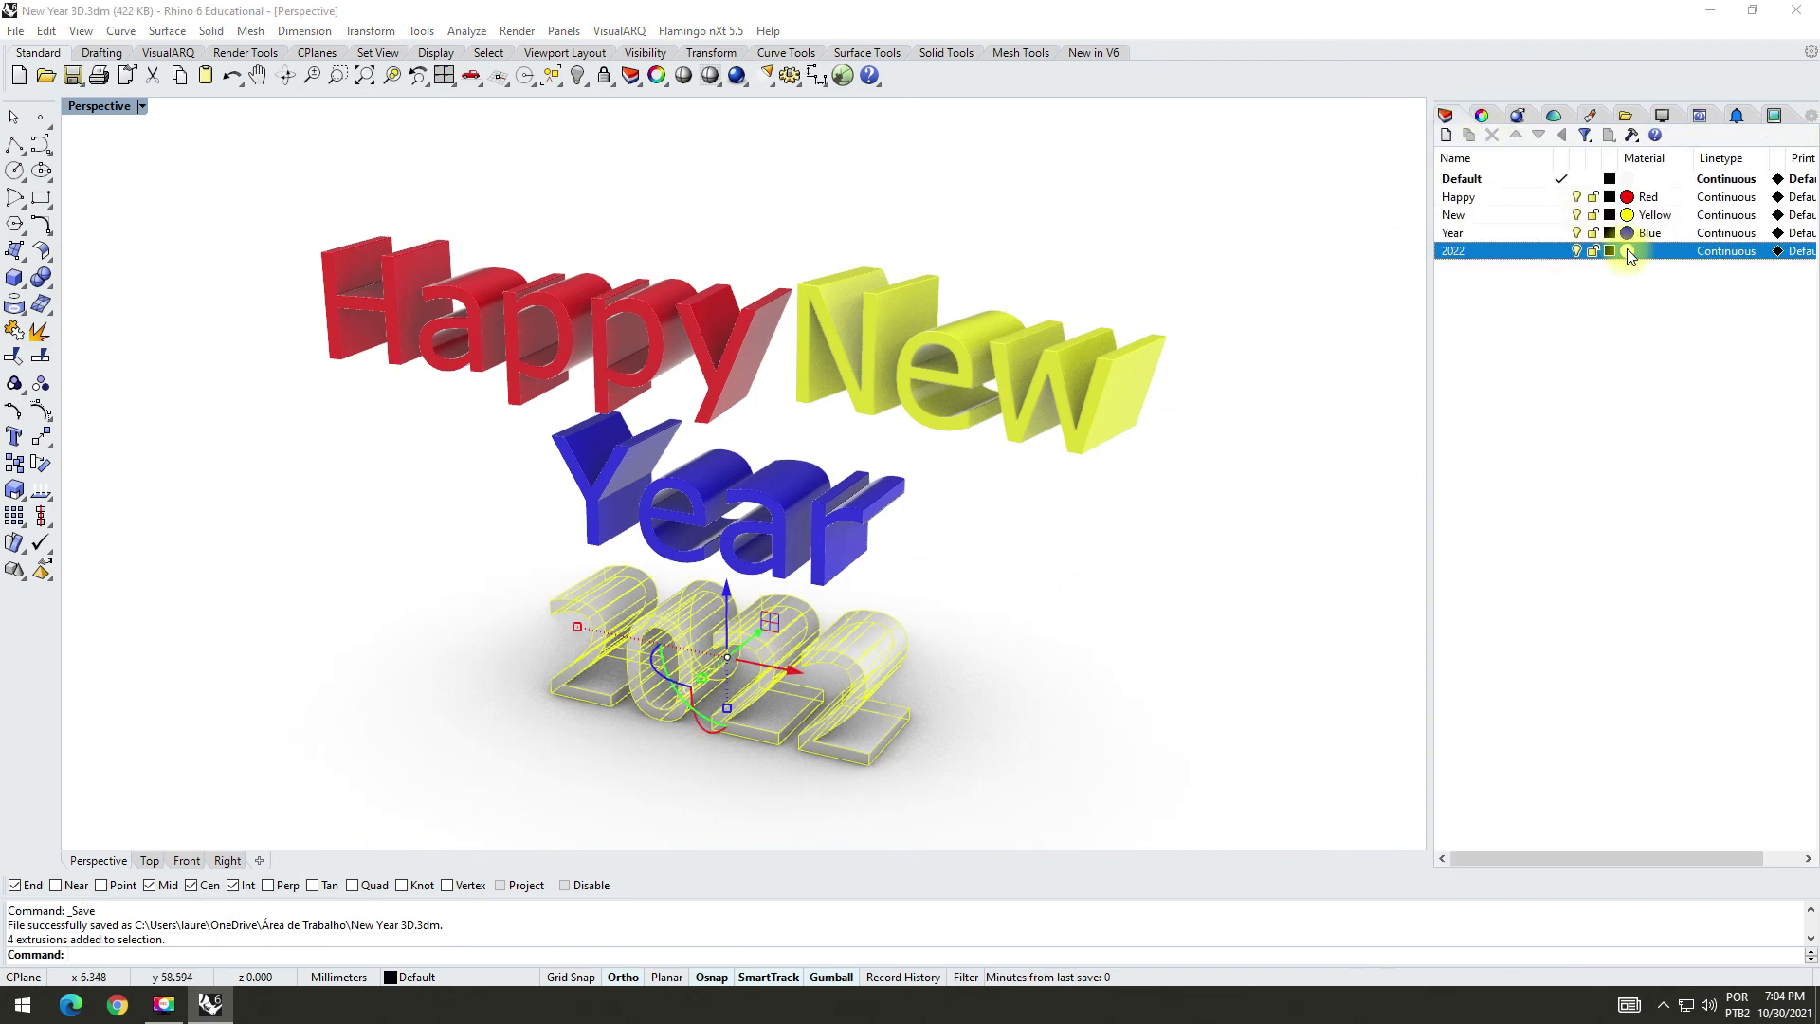
left_click(1078, 228)
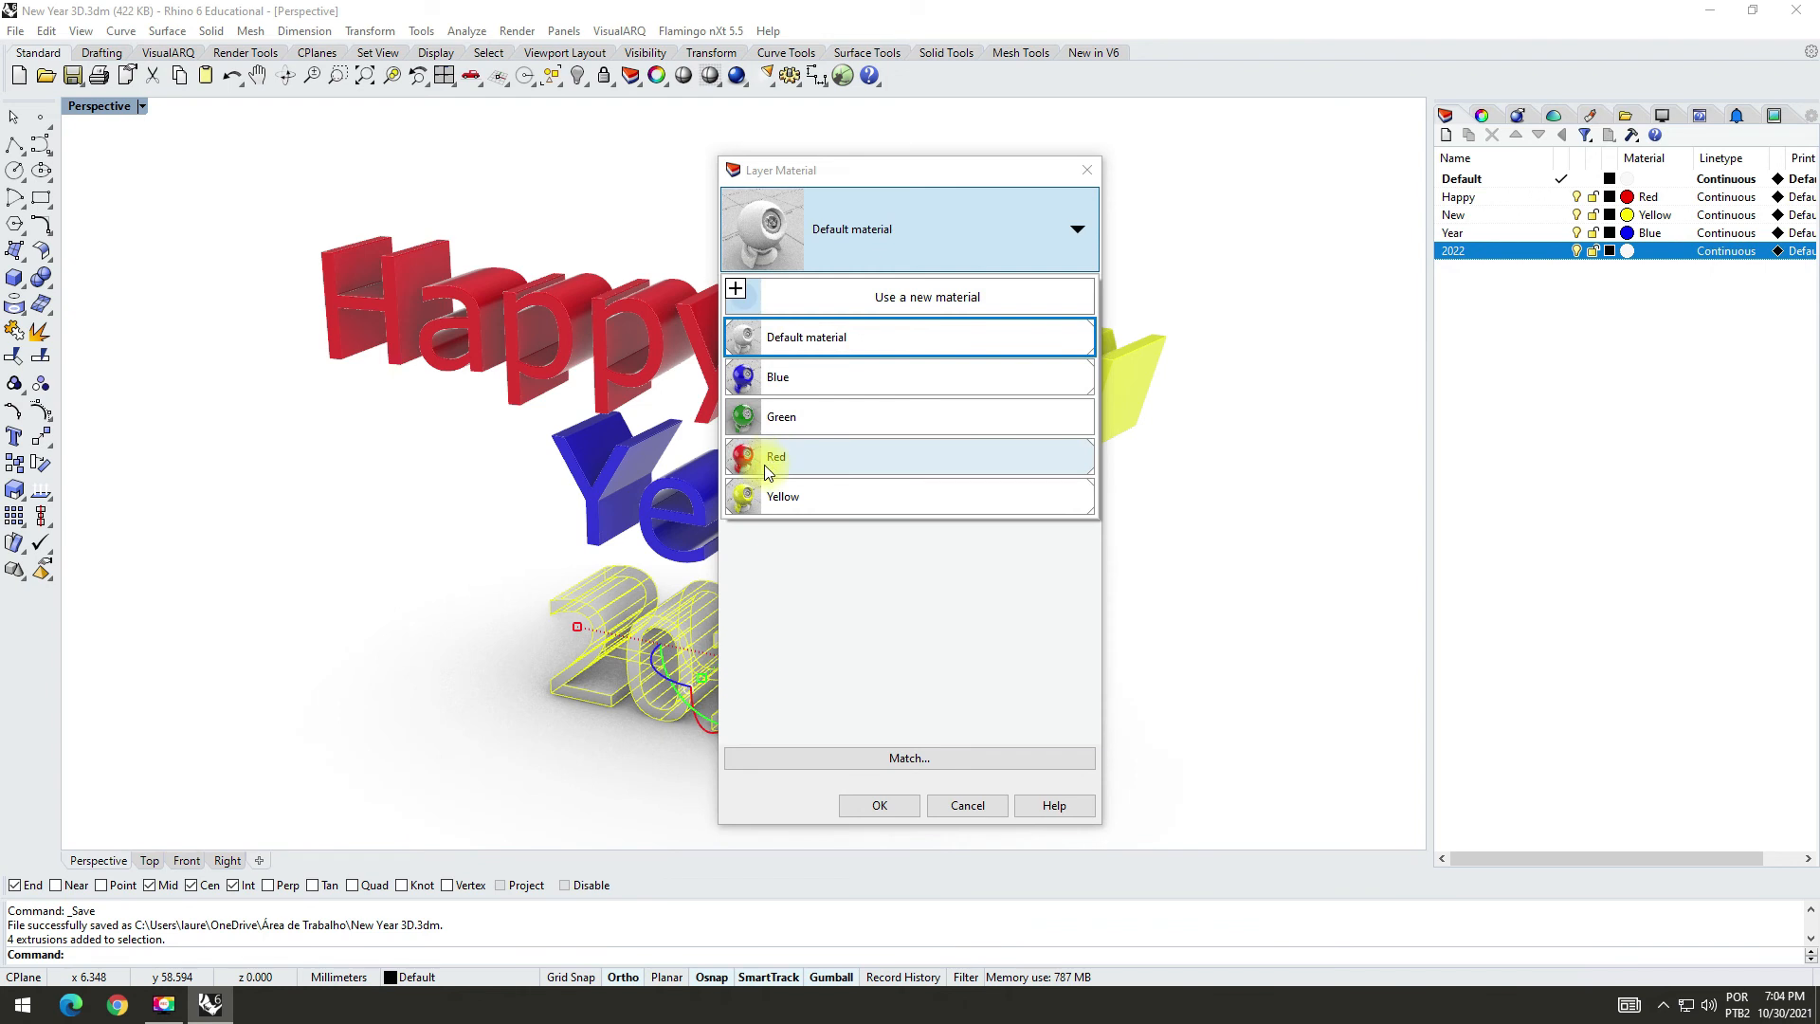
left_click(746, 420)
left_click(865, 805)
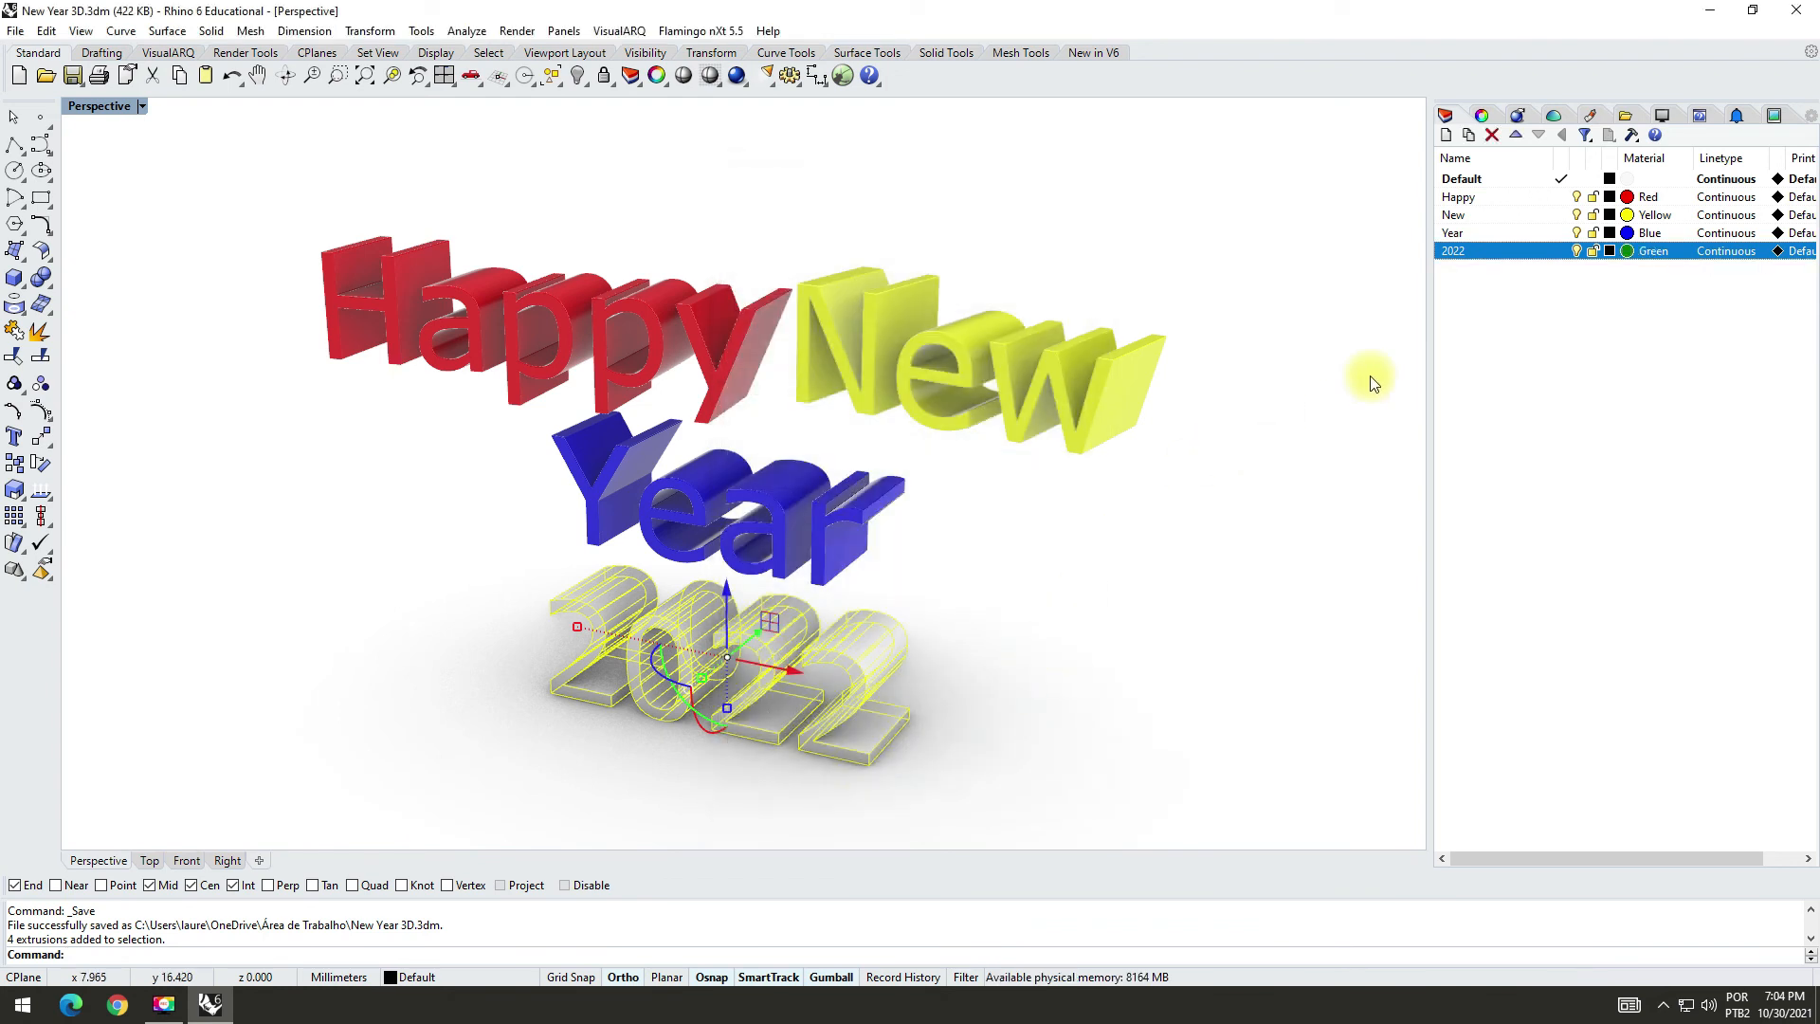
Step: Move the four selected "2022" digits from the Default layer to the 2022 layer and clear the selection
left_click(1485, 115)
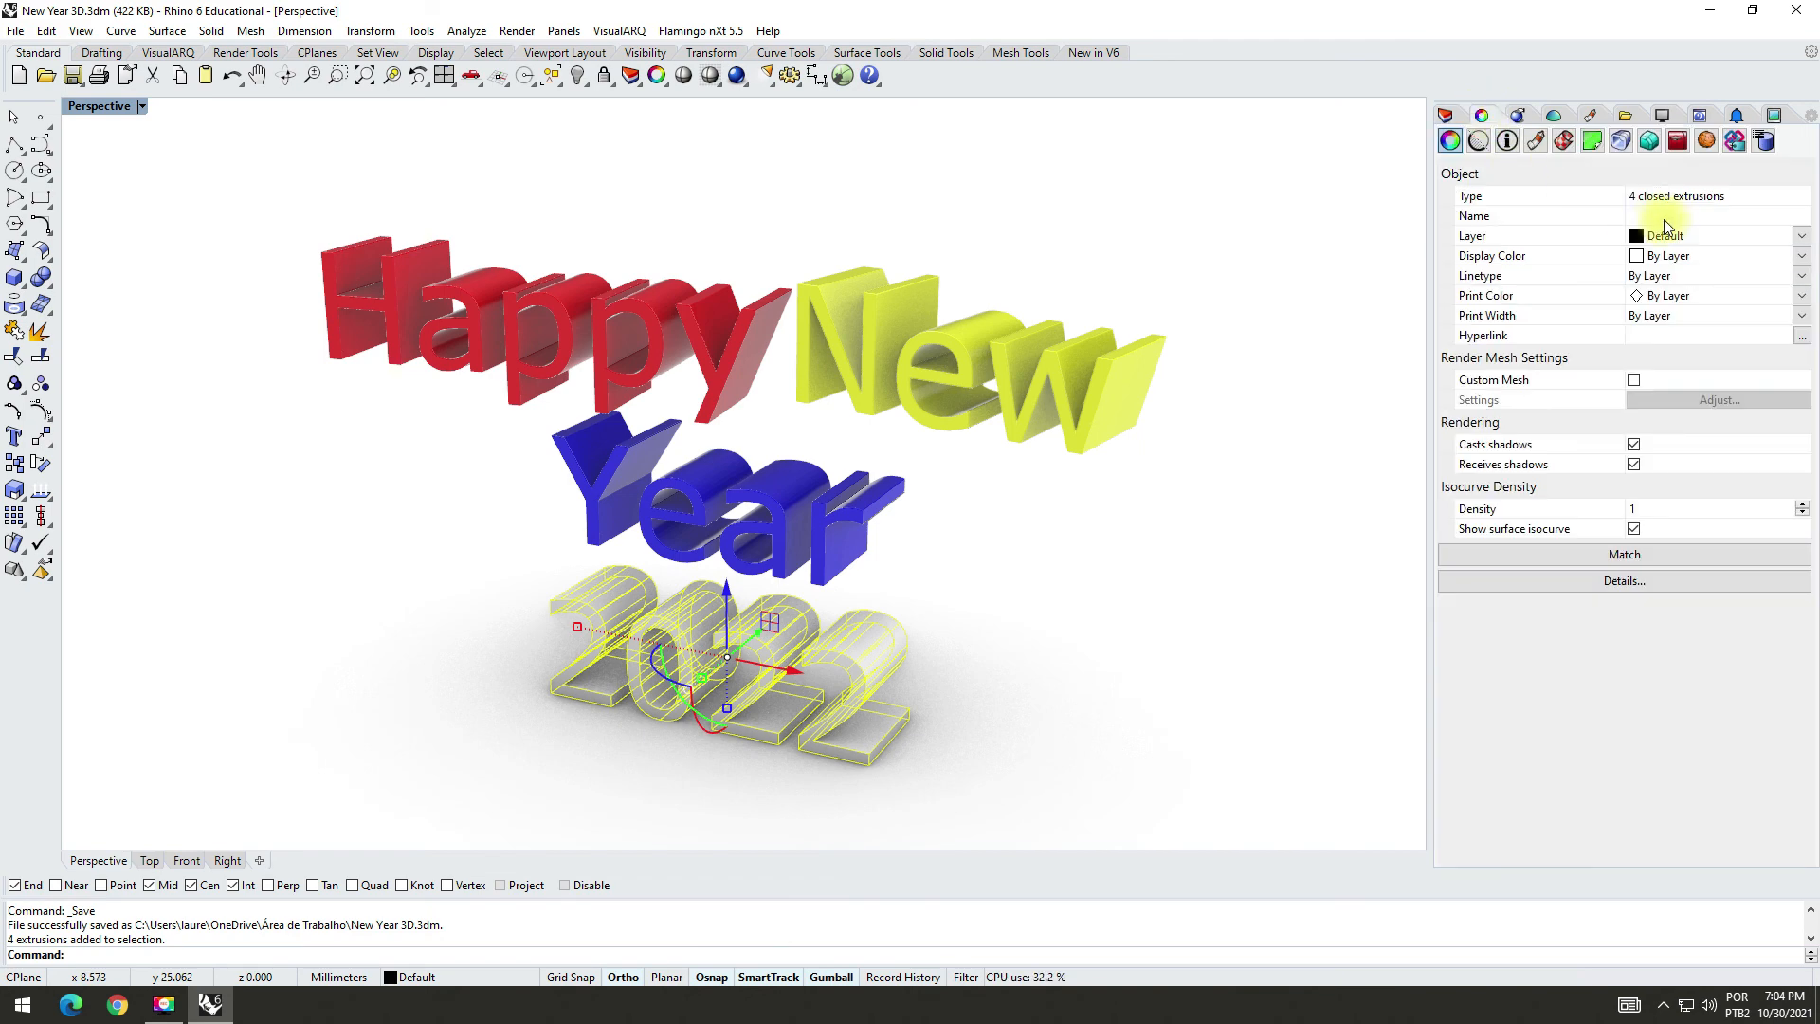
left_click(1801, 238)
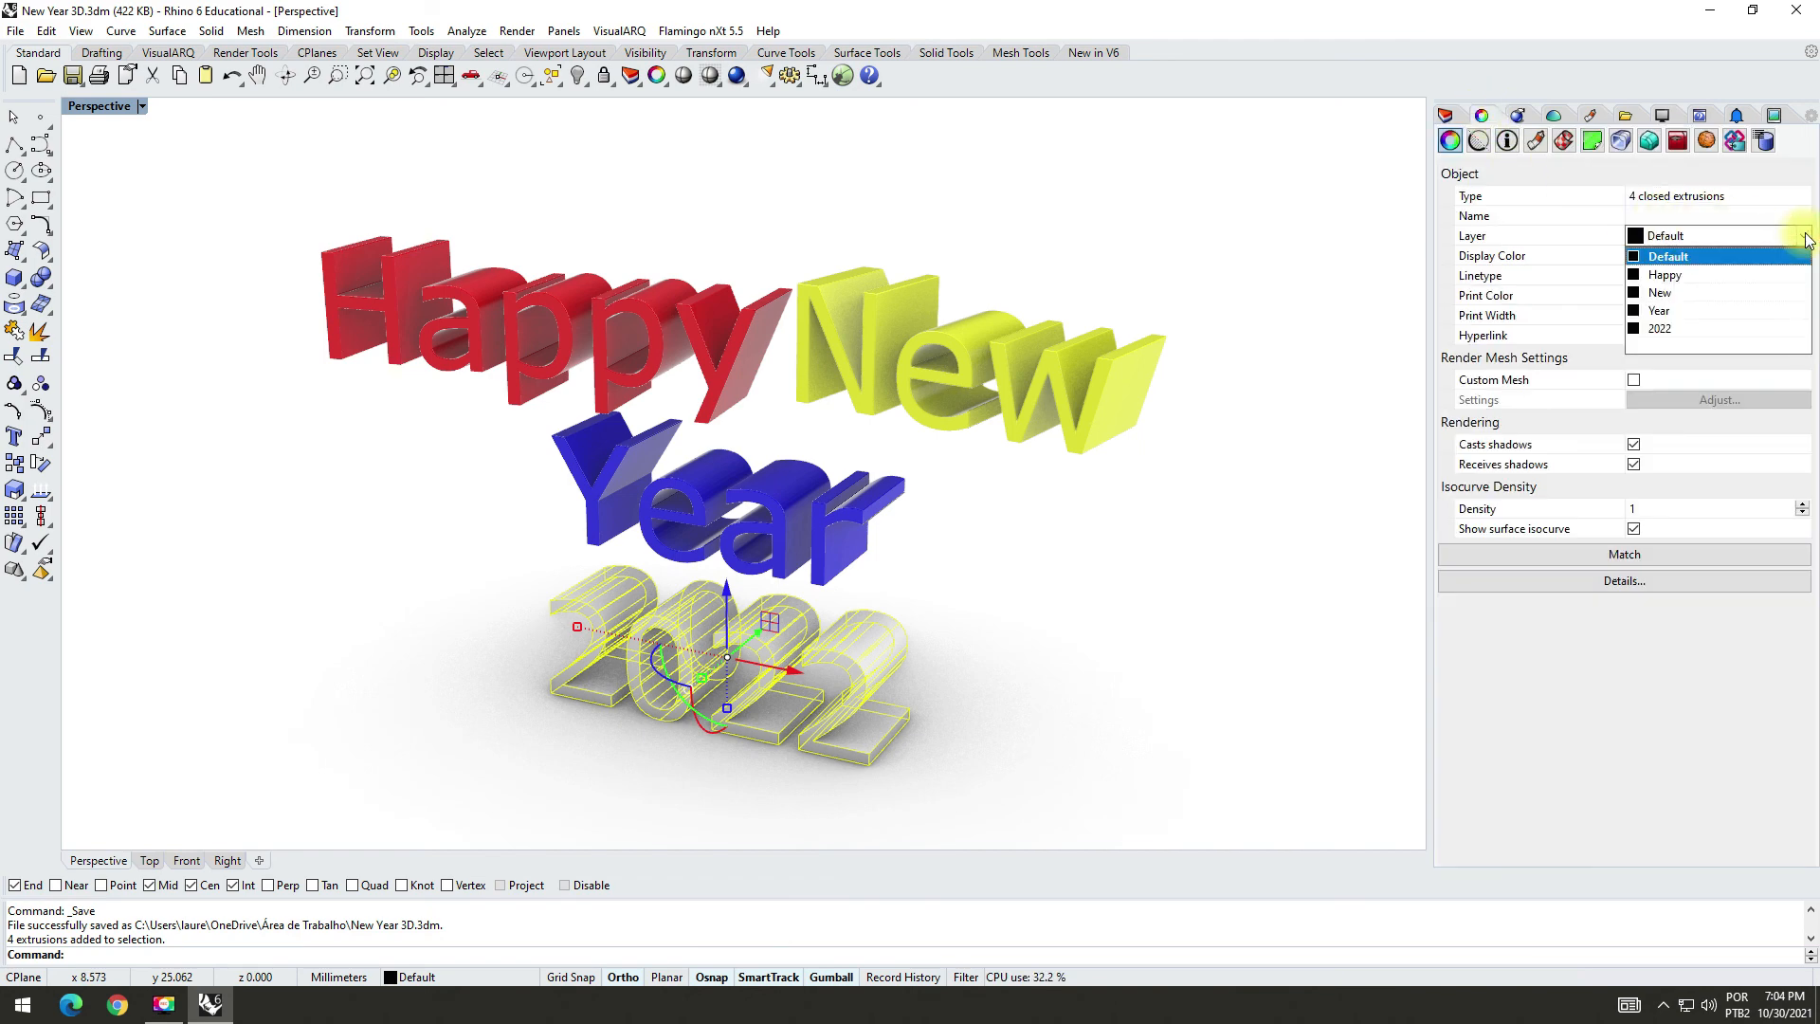
left_click(1658, 329)
left_click(1138, 644)
right_click_drag(1061, 624, 748, 648)
scroll(544, 618, "up", 2)
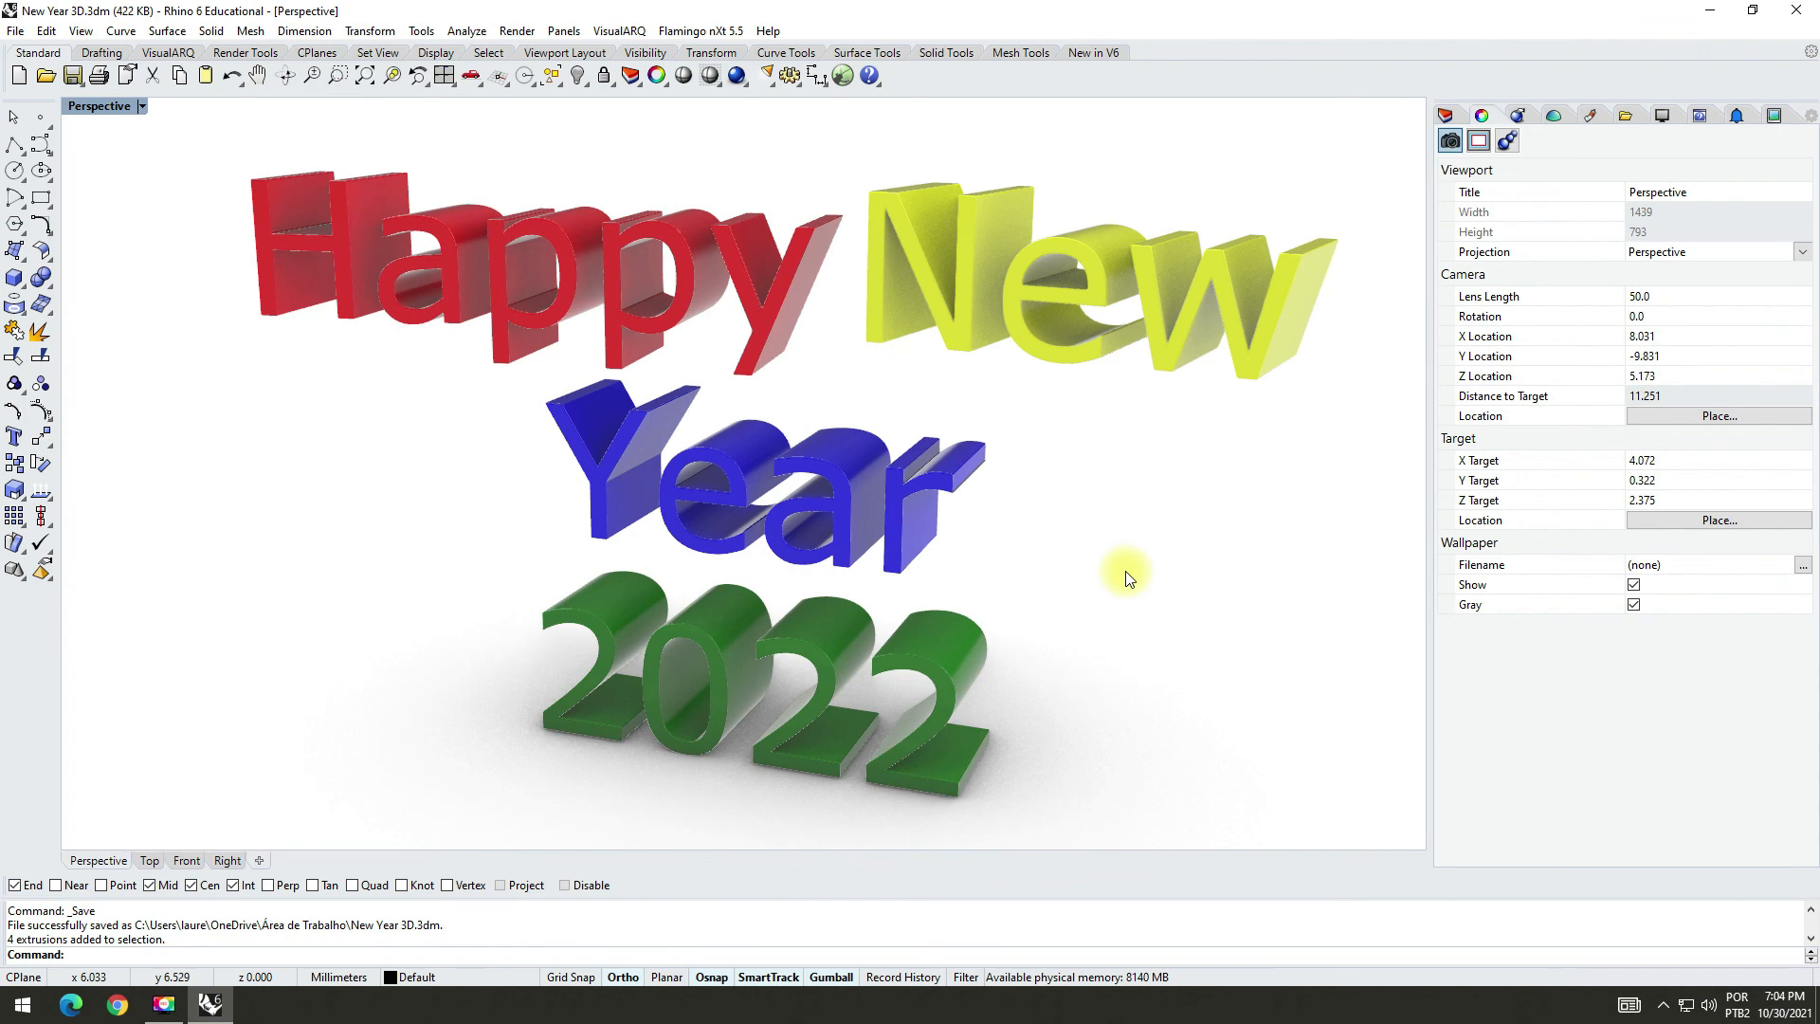
mouse_move(1138, 621)
right_mouse_down()
mouse_move(1118, 606)
mouse_move(1138, 635)
mouse_move(1134, 597)
right_mouse_up()
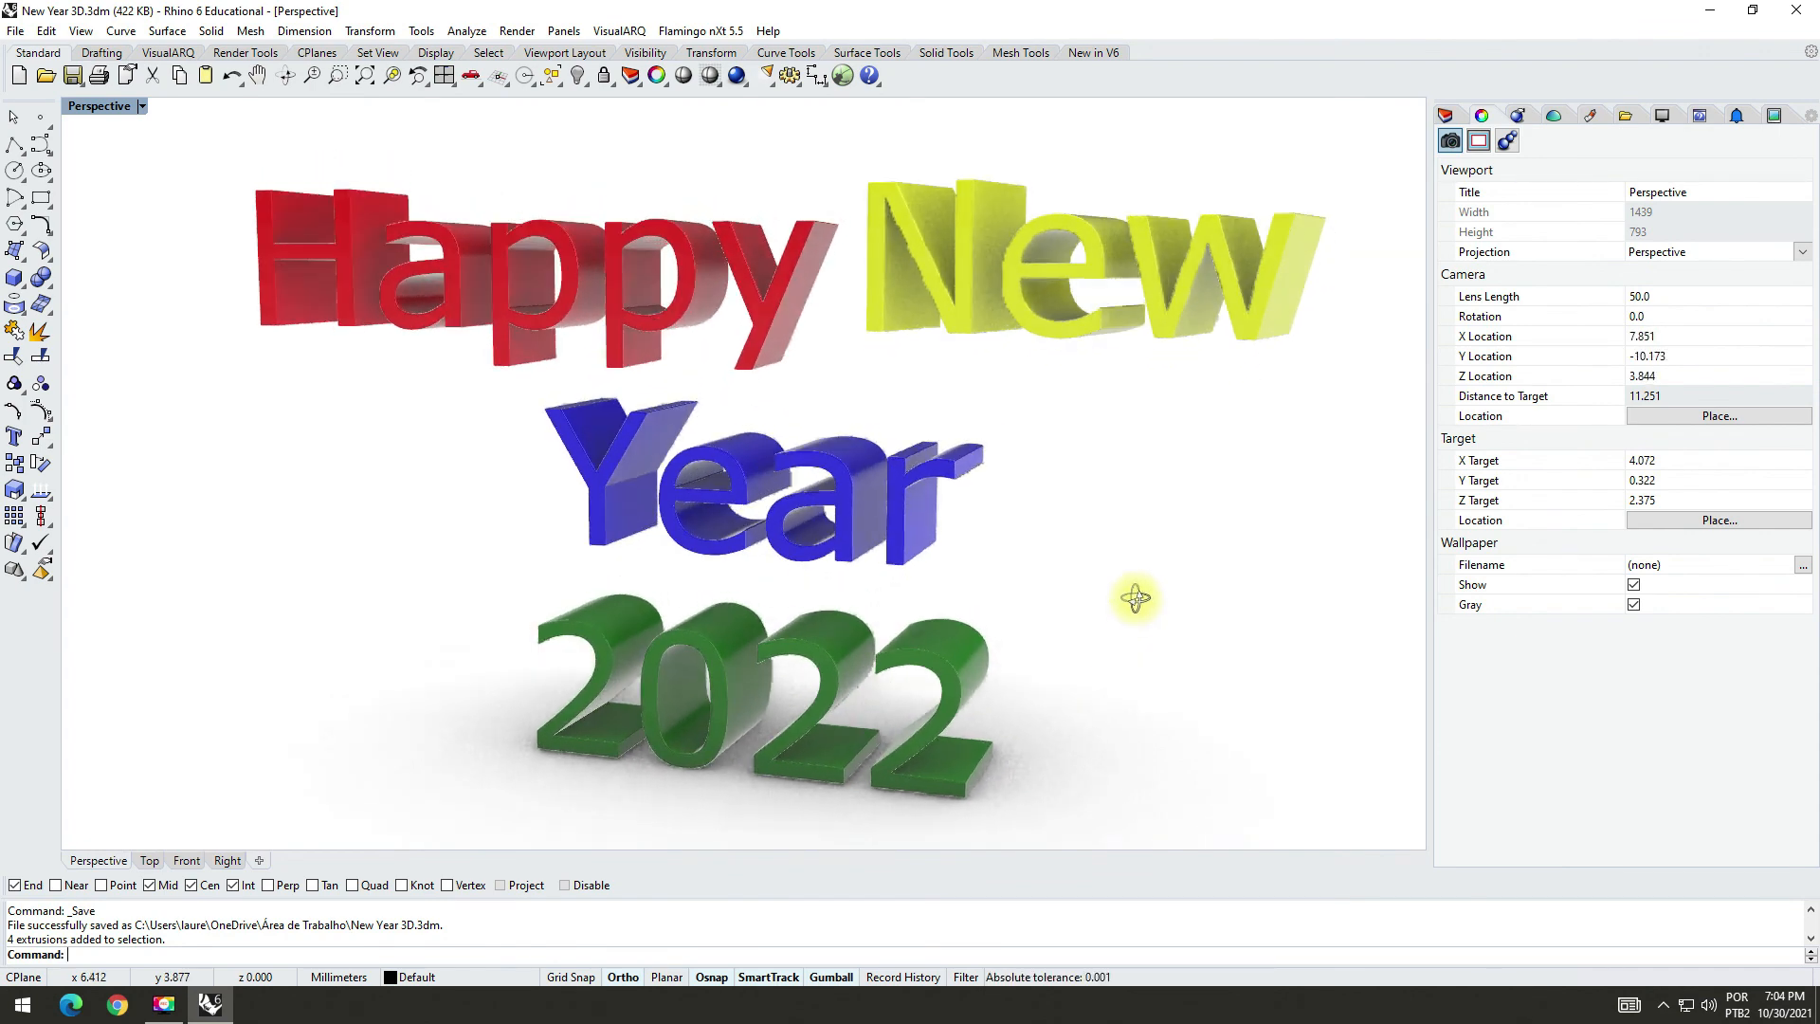
right_click_drag(390, 606, 484, 616)
right_click_drag(1165, 700, 528, 553)
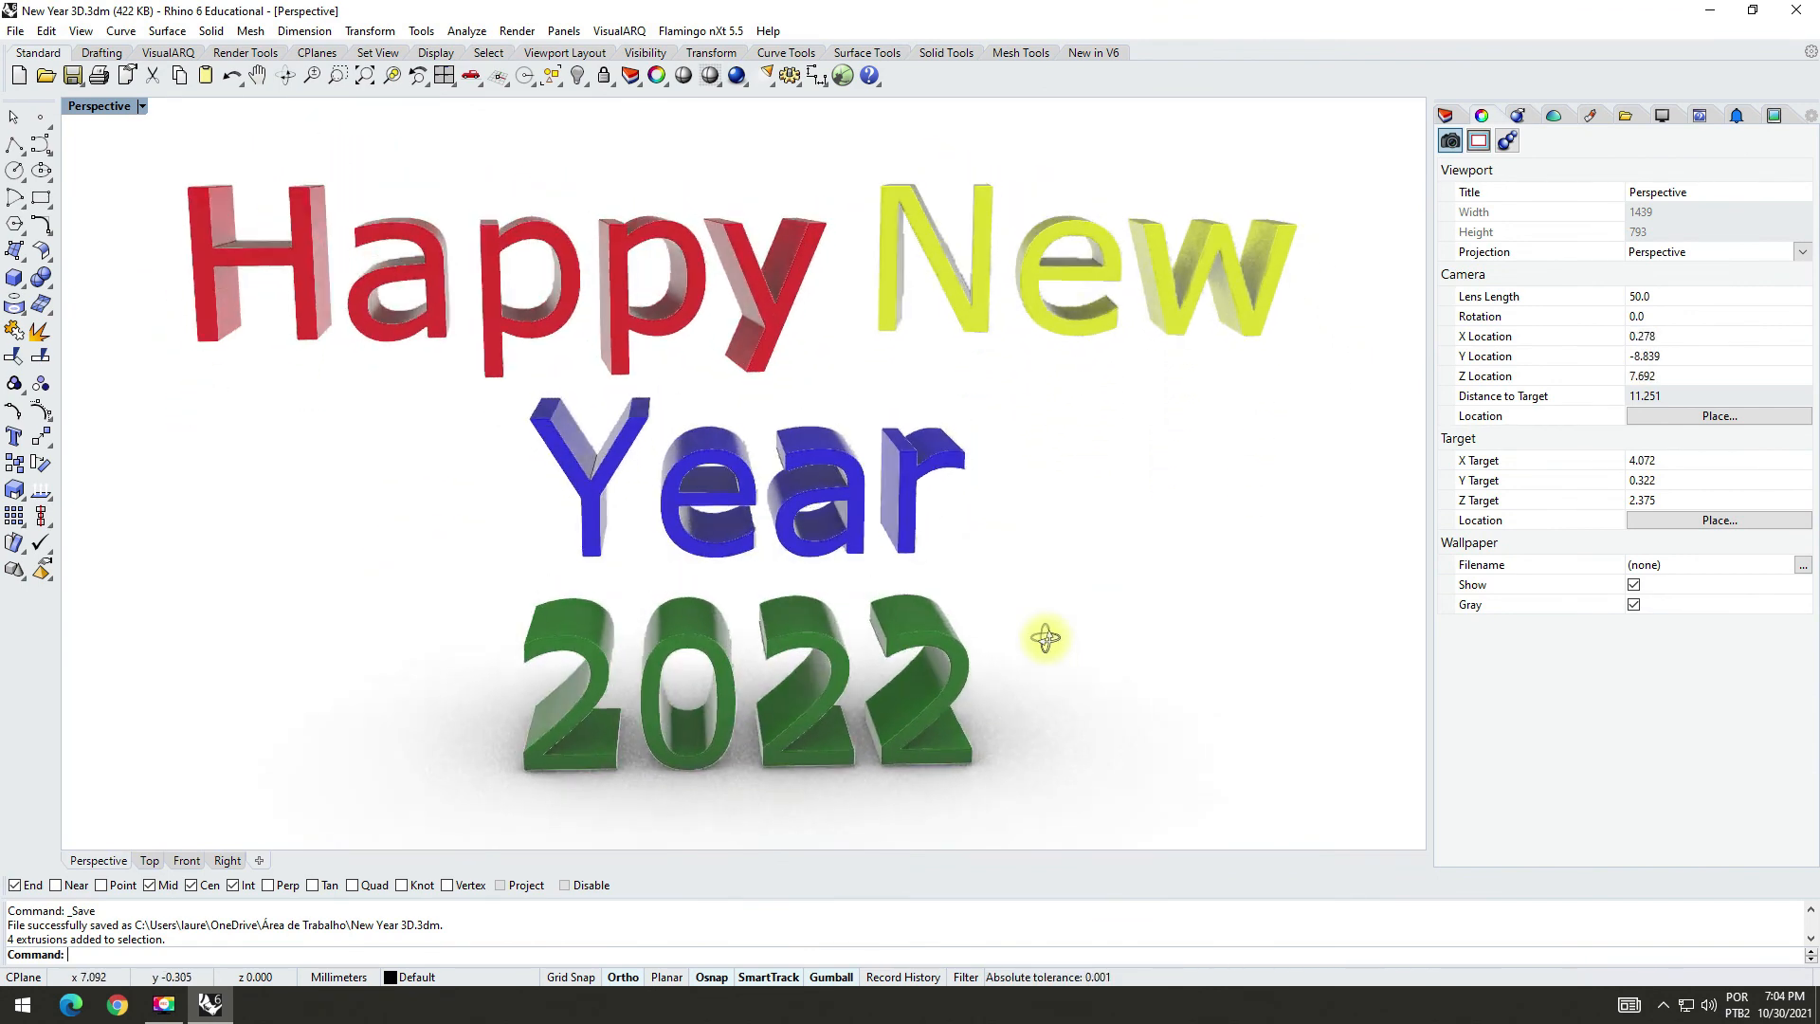